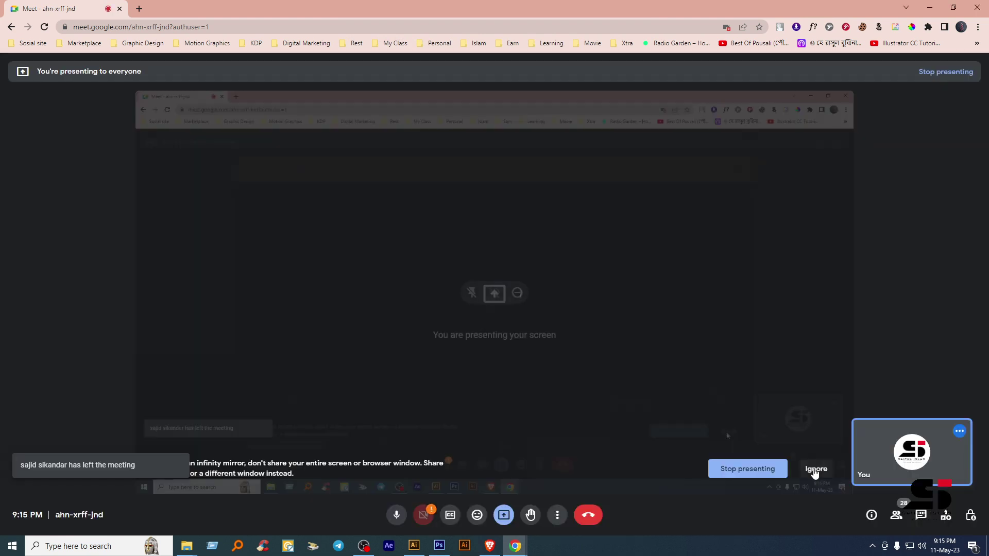
- Ignore the infinity-mirror warning in the meeting and minimize the browser window
left_click(815, 468)
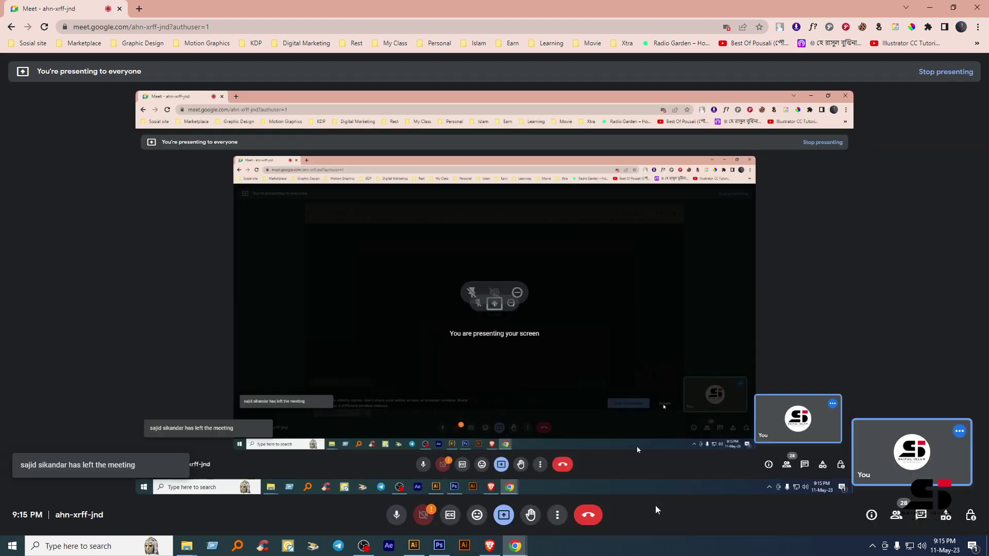
left_click(929, 8)
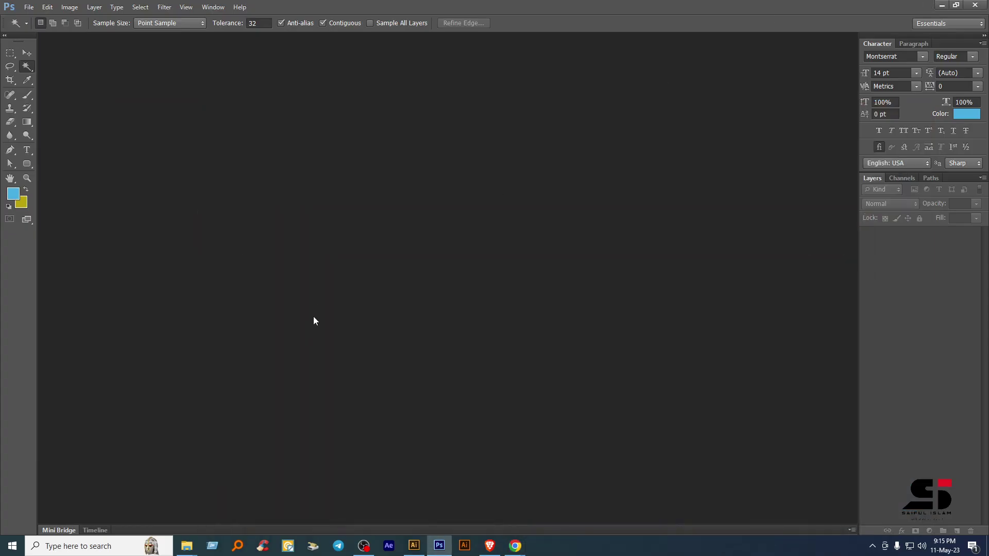
key("v")
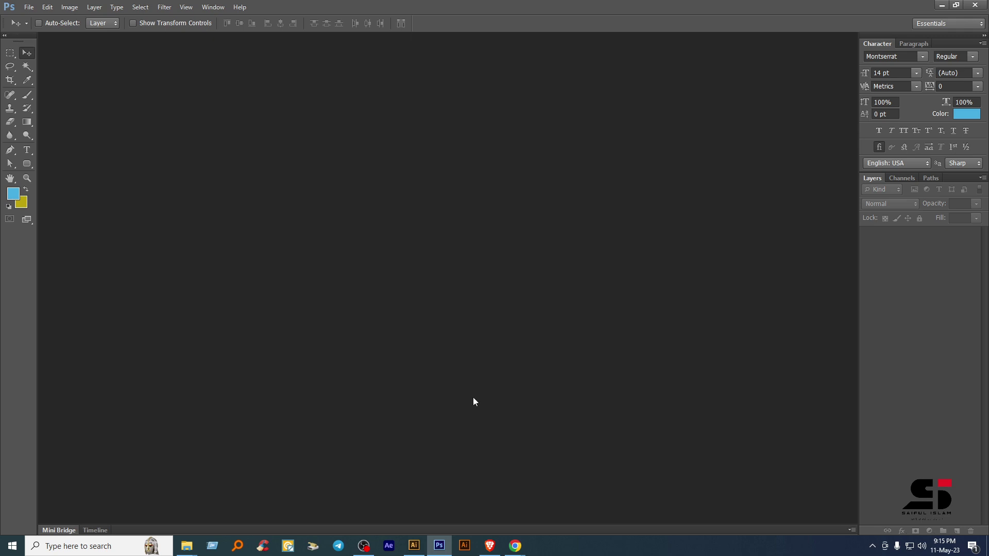
- Switch to Illustrator and create a new single-artboard CMYK document measuring 10 by 10 inches
left_click(414, 546)
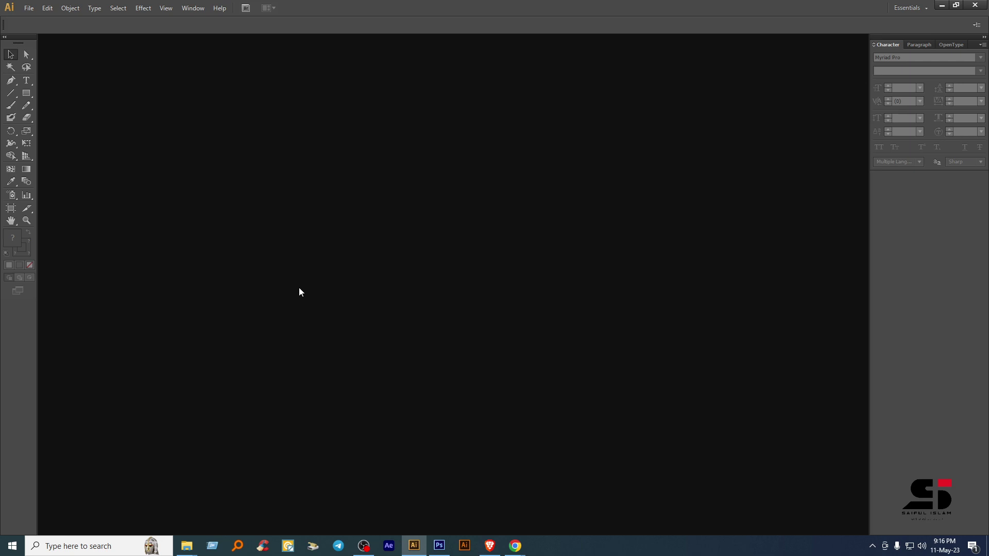
left_click(29, 9)
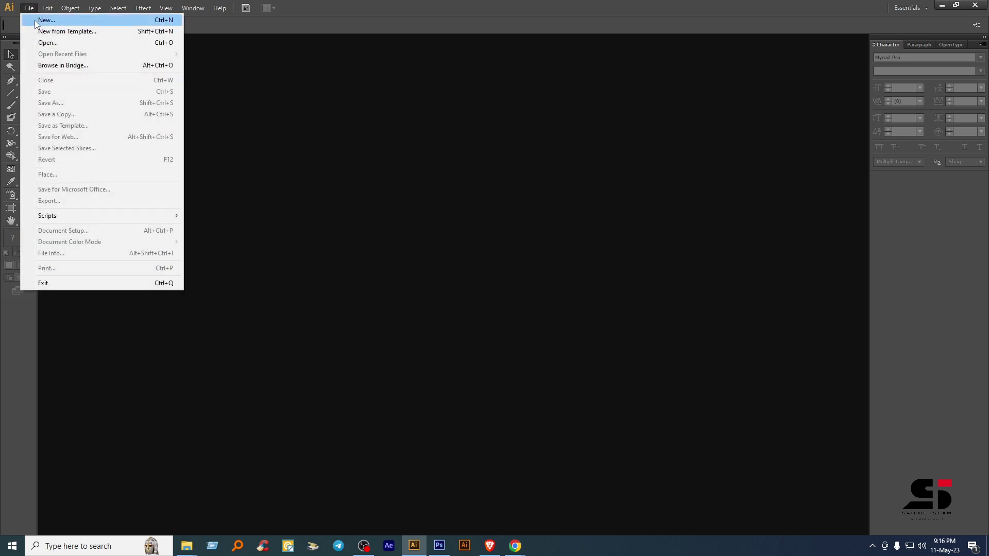
left_click(35, 19)
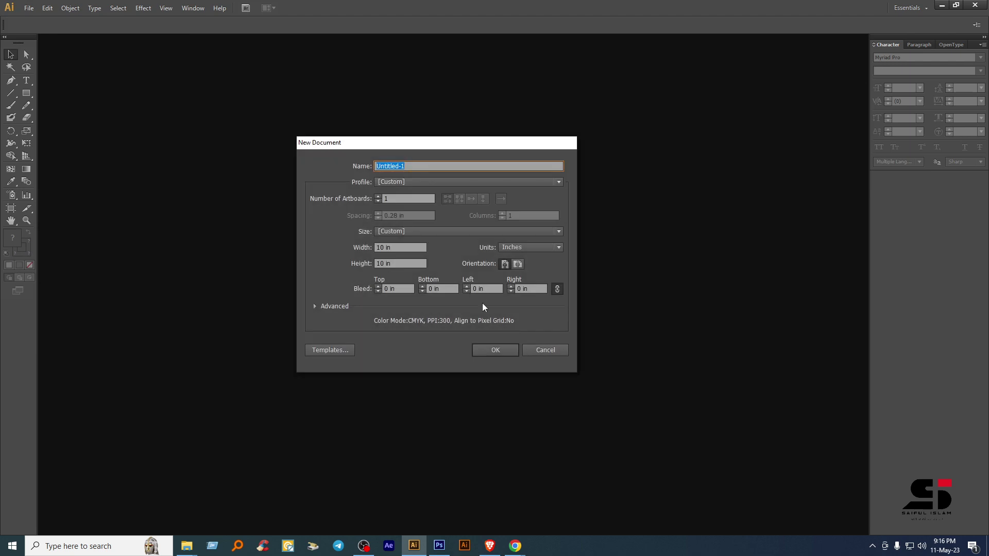
left_click(493, 349)
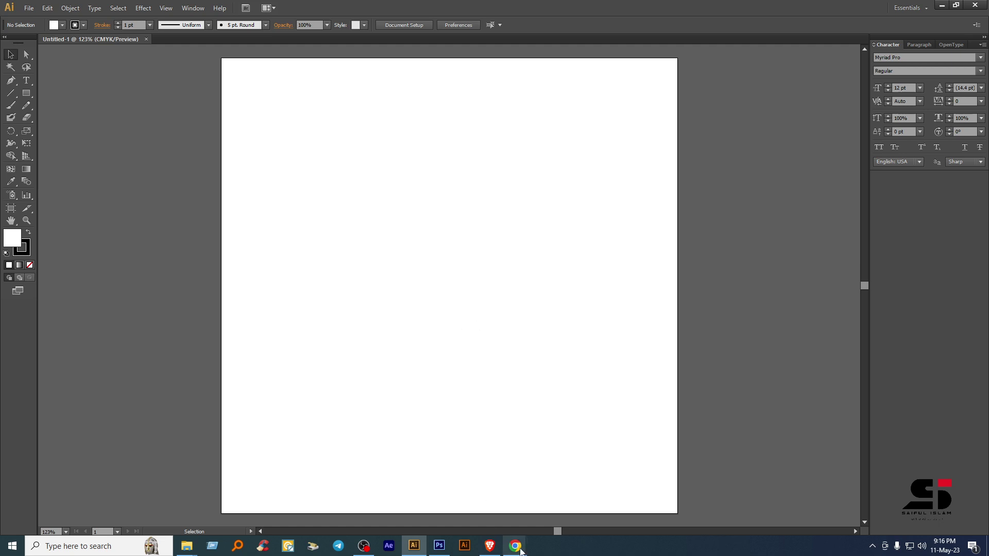
- Check the OBS recording and the Google Meet presentation, and return to the Illustrator document
left_click(363, 546)
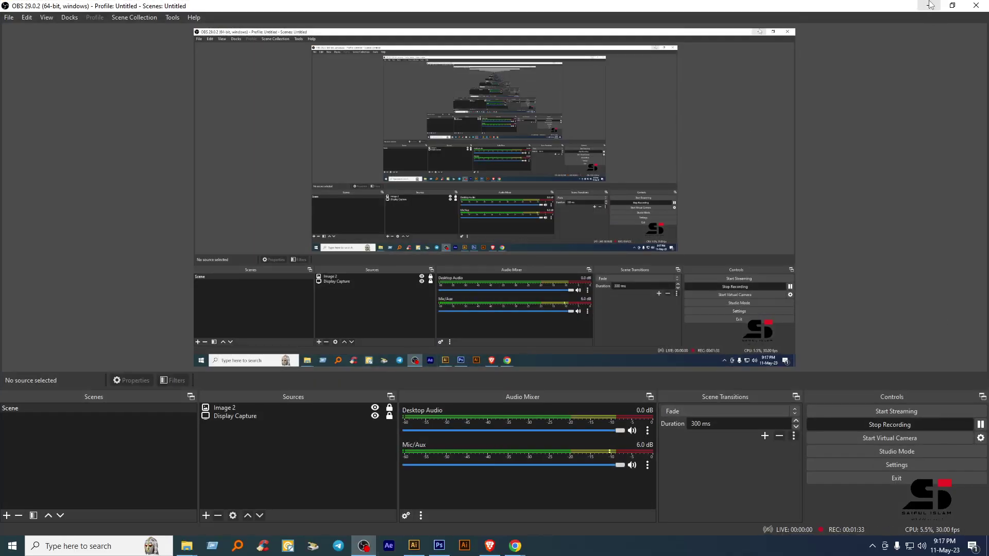
left_click(930, 5)
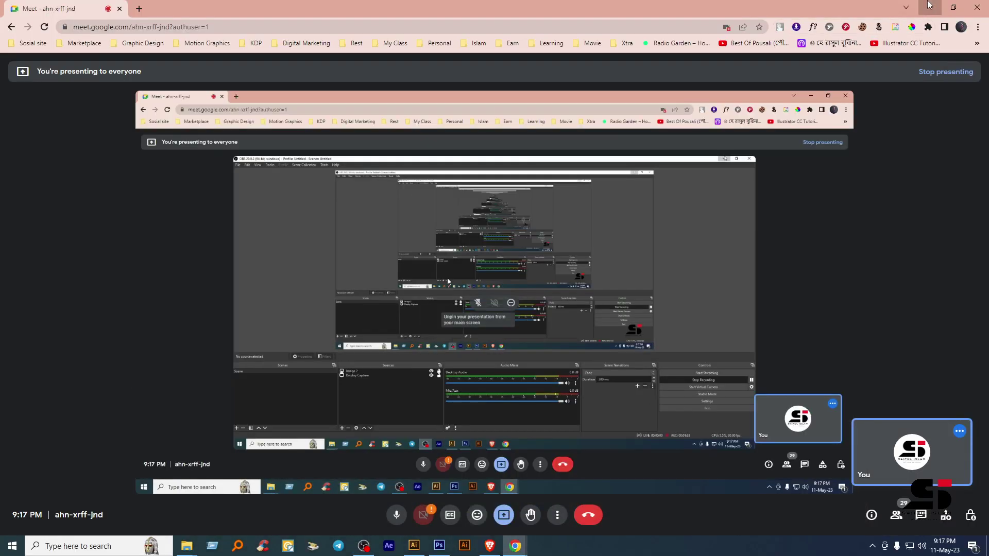
left_click(930, 5)
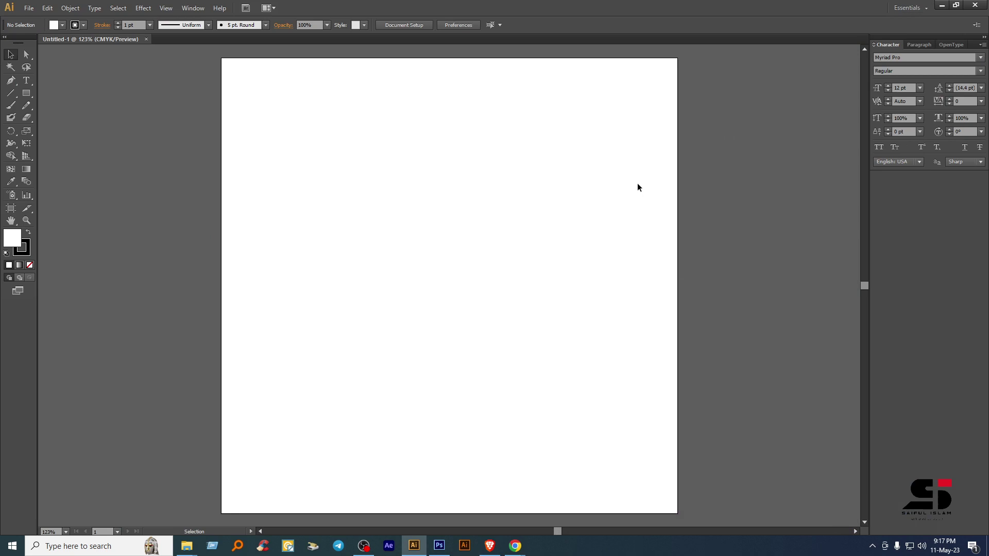
- Create a 3.5 by 2 inch rectangle on the empty canvas beside the artboard
left_click_drag(415, 238, 709, 258)
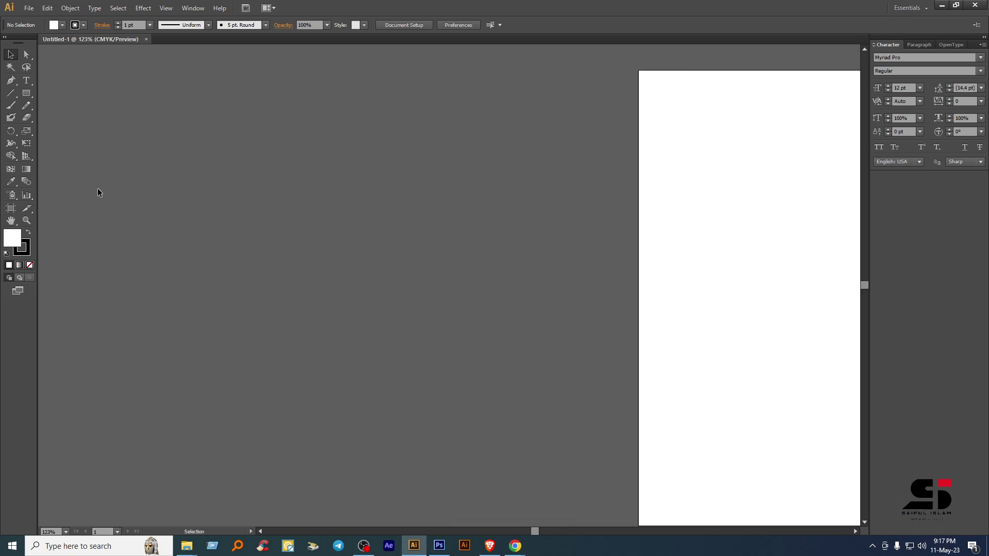
left_click(26, 93)
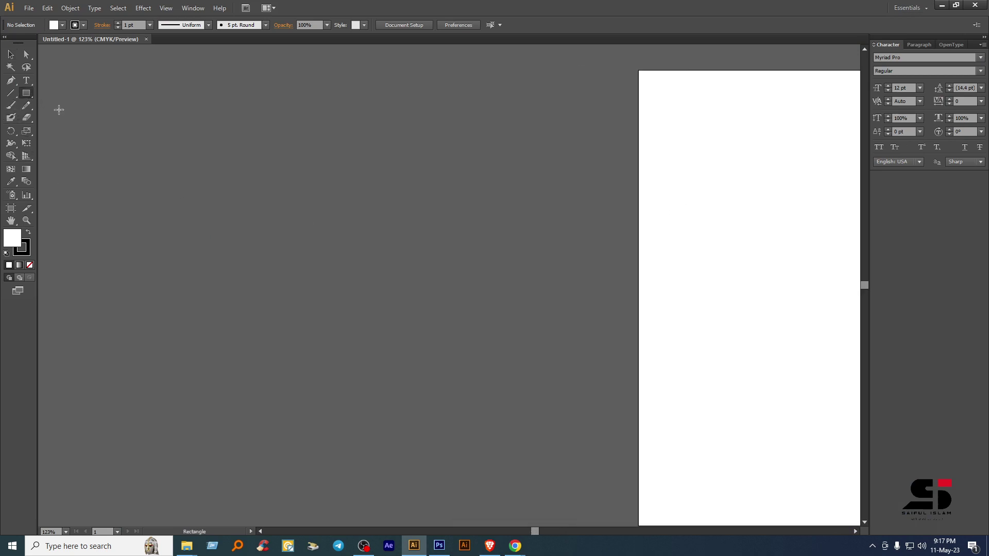
left_click(311, 233)
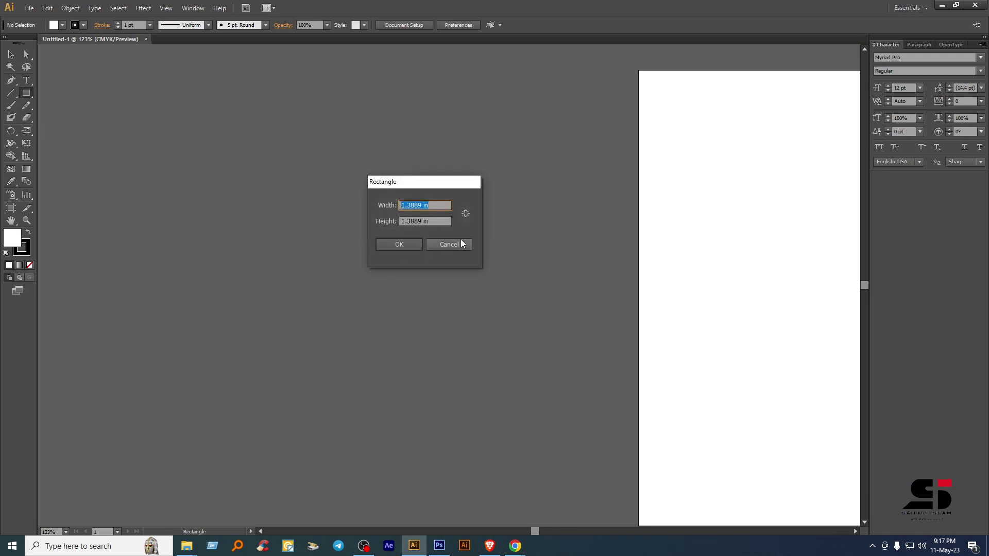
type("3.5")
key("Tab")
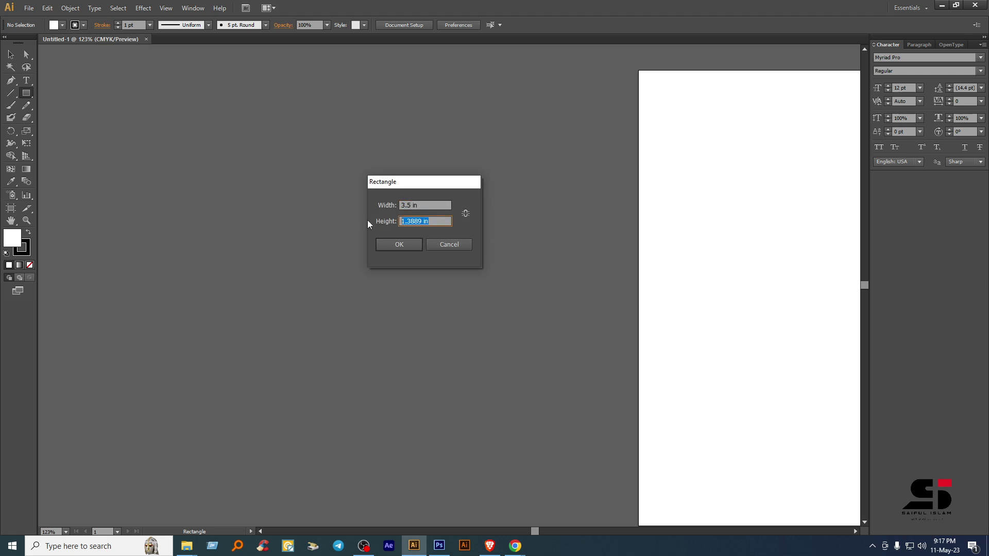
type("2")
left_click(397, 245)
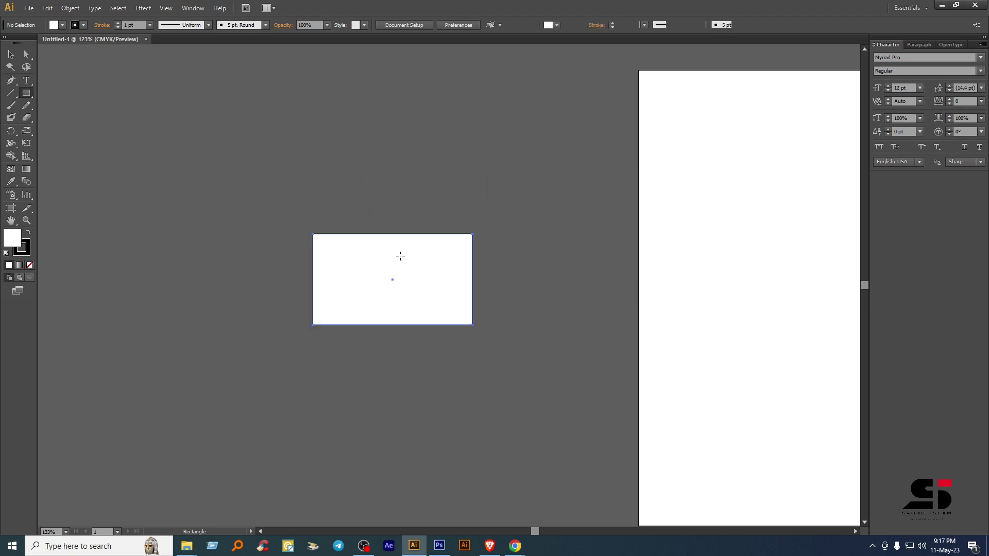
- Scale the rectangle up proportionally to about 5.42 by 3.1 inches and move it higher on the canvas
left_click(11, 54)
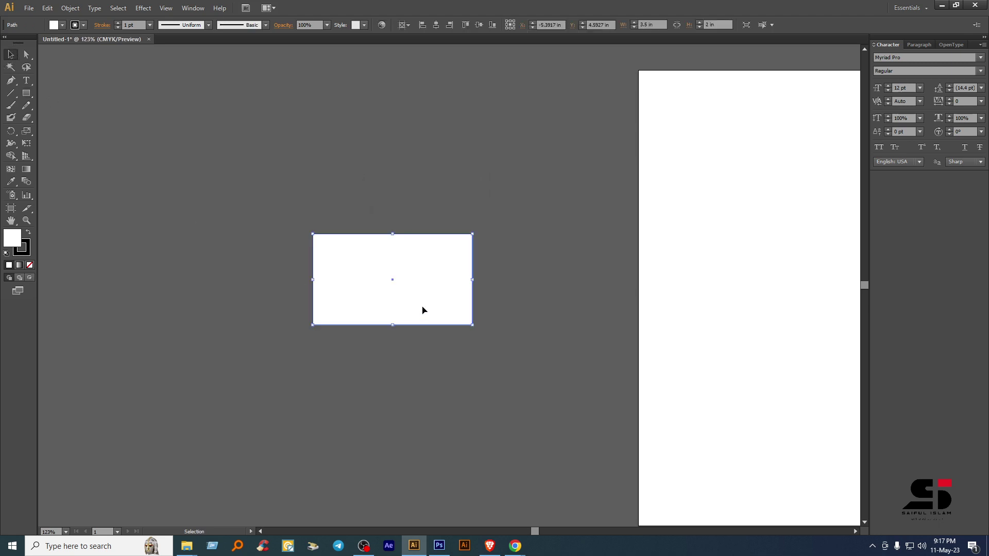
left_click_drag(312, 234, 226, 173)
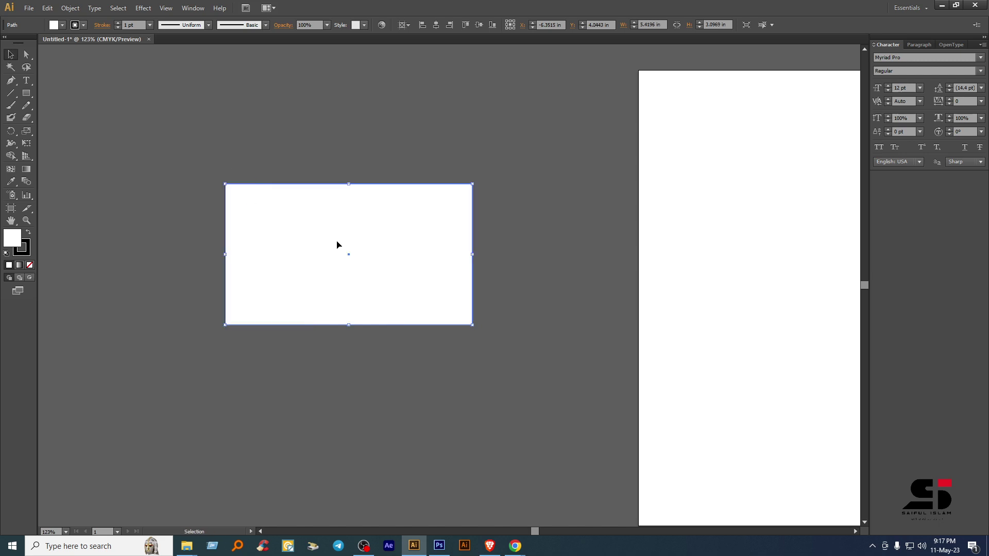
left_click_drag(337, 245, 370, 170)
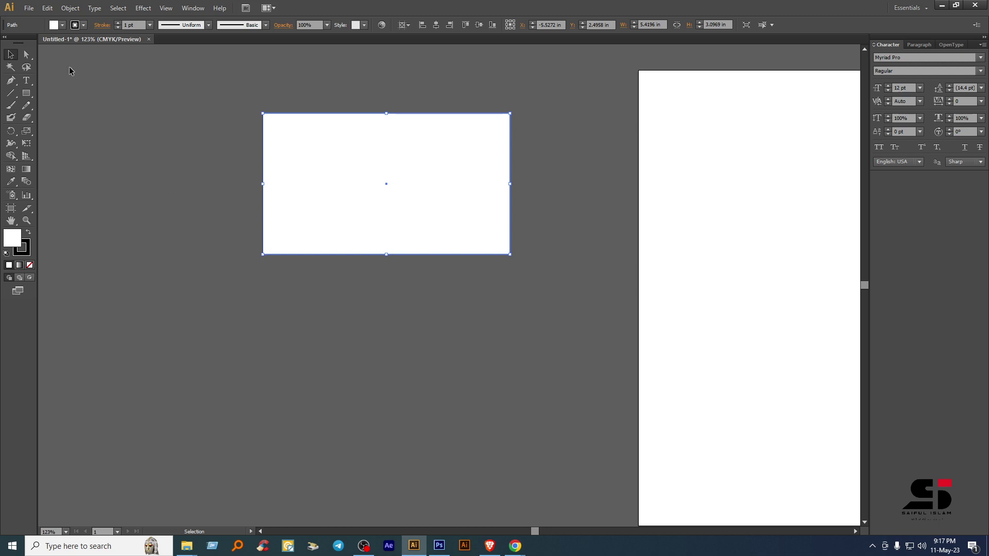
- Remove the rectangle's stroke and set its fill to black (000000)
left_click(62, 25)
left_click(7, 42)
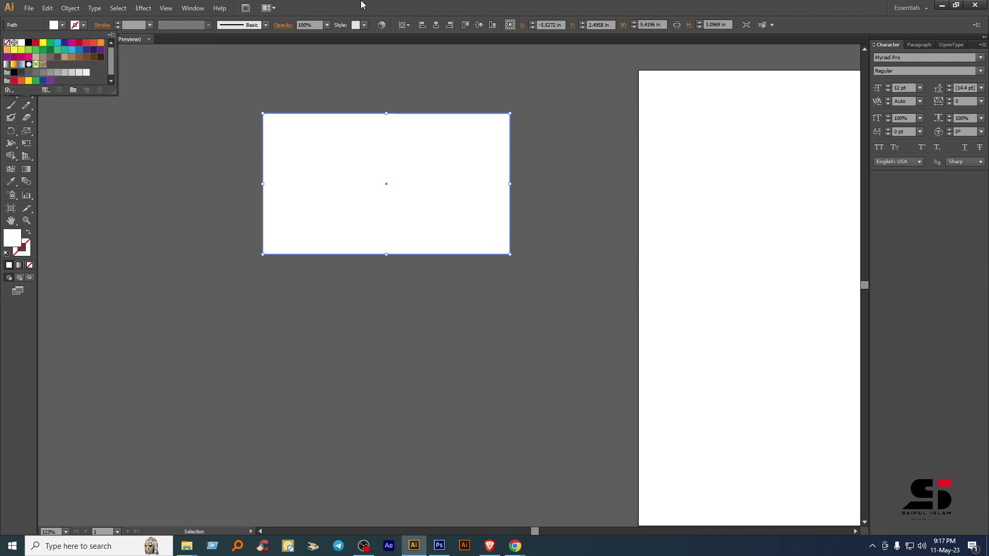
double_click(11, 239)
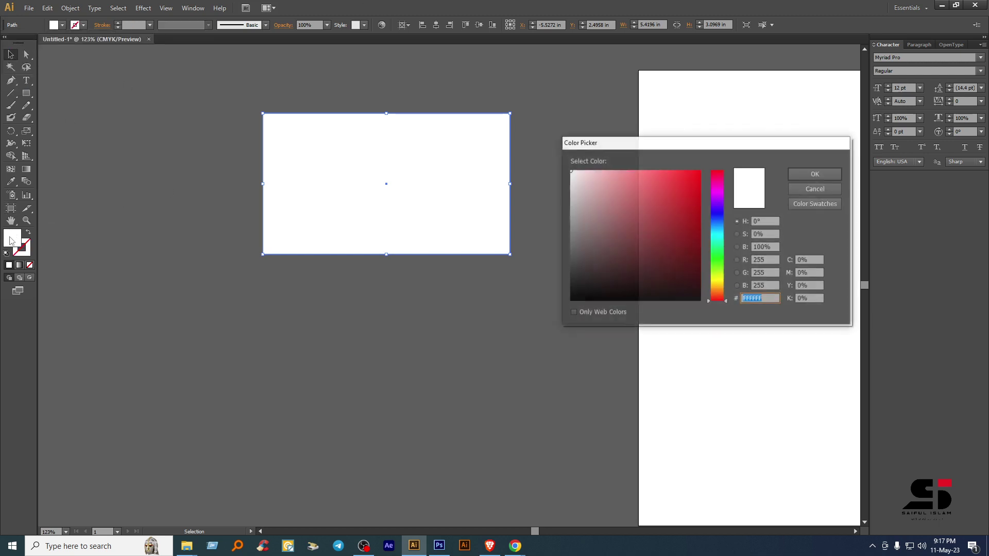
left_click(571, 300)
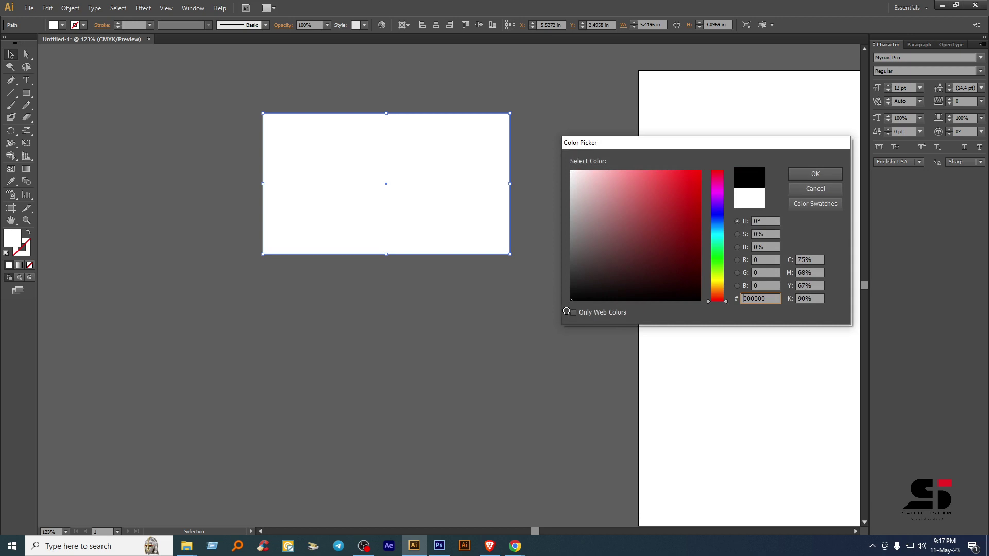
left_click(802, 175)
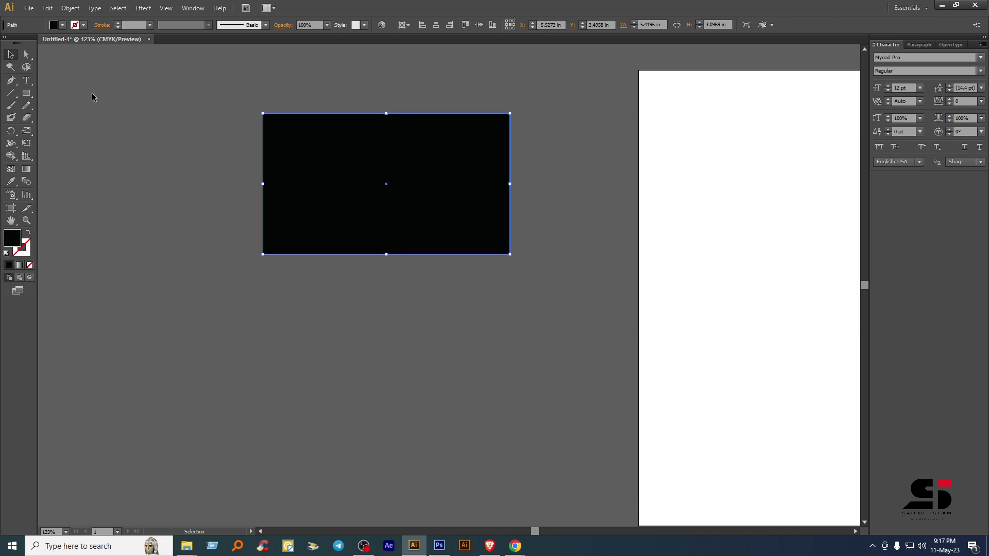
- Duplicate the black rectangle, placing the copy below the original and closer to the artboard
mouse_move(180, 124)
left_mouse_down()
mouse_move(165, 138)
mouse_move(126, 131)
mouse_move(183, 108)
left_mouse_up()
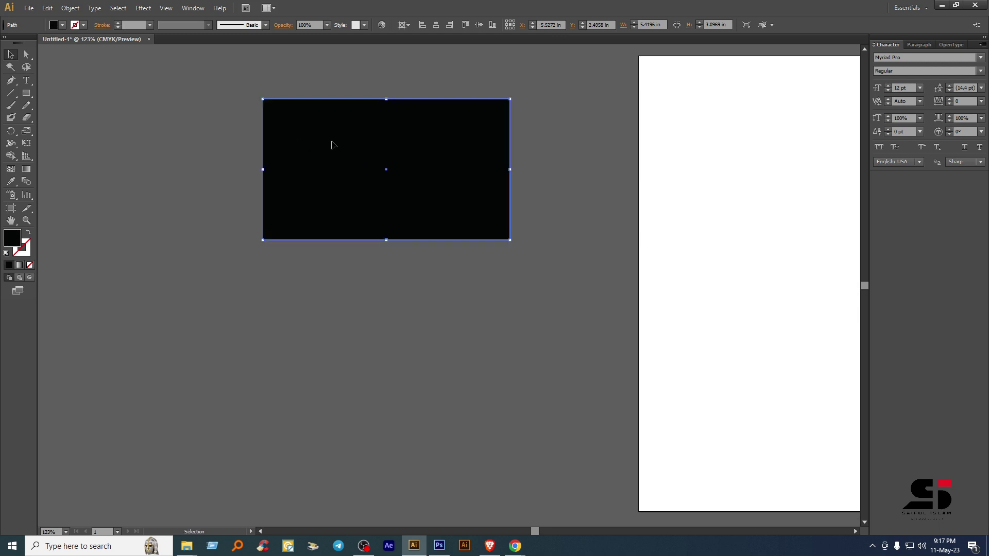
left_click_drag(333, 146, 477, 396)
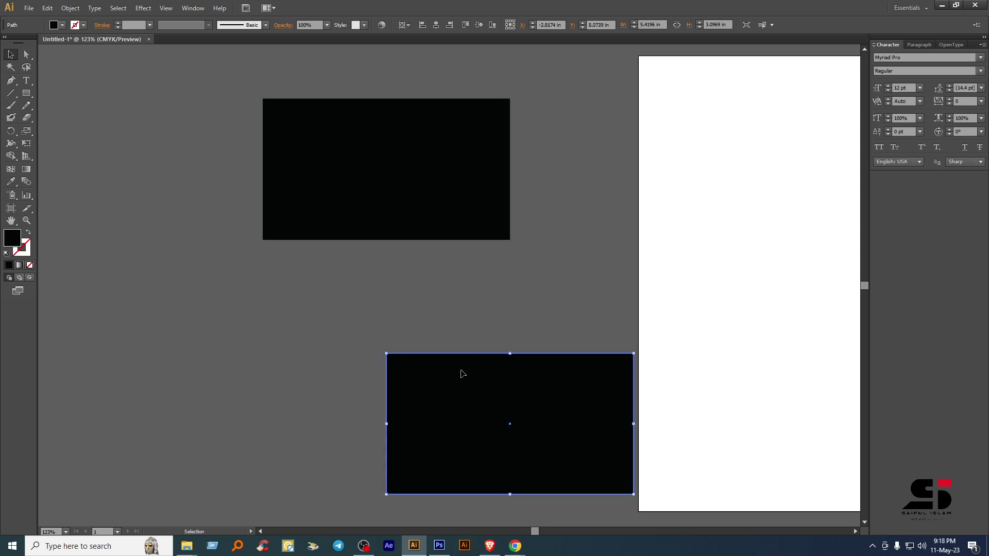
- Apply a Gaussian Blur with a radius of 33.9 pixels to the upper black rectangle
left_click(364, 163)
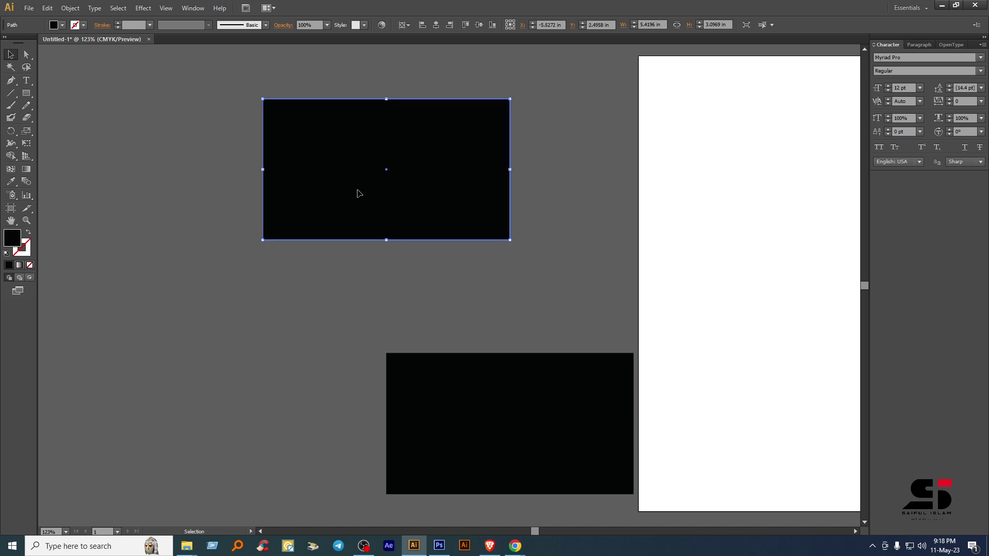
scroll(336, 169, "up", 2)
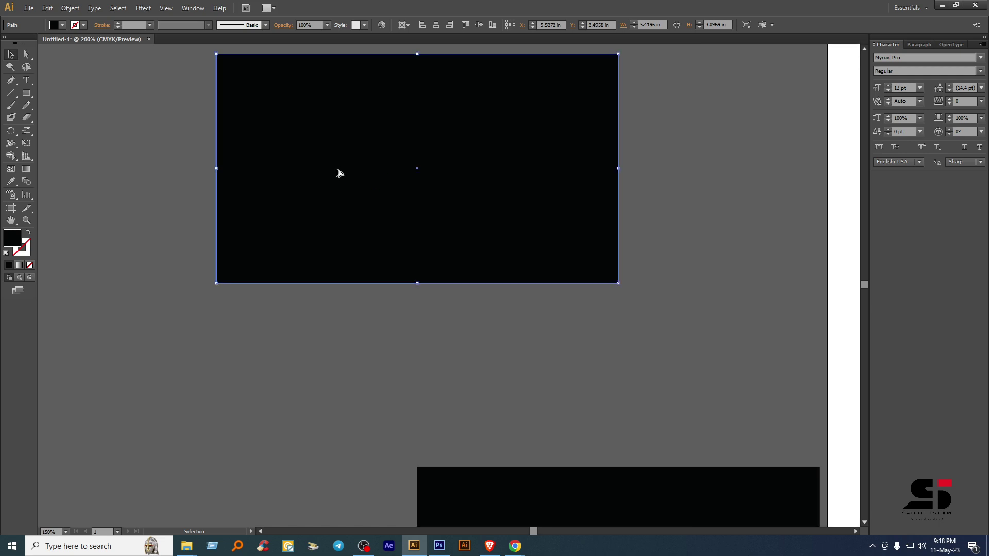
left_click_drag(357, 133, 309, 206)
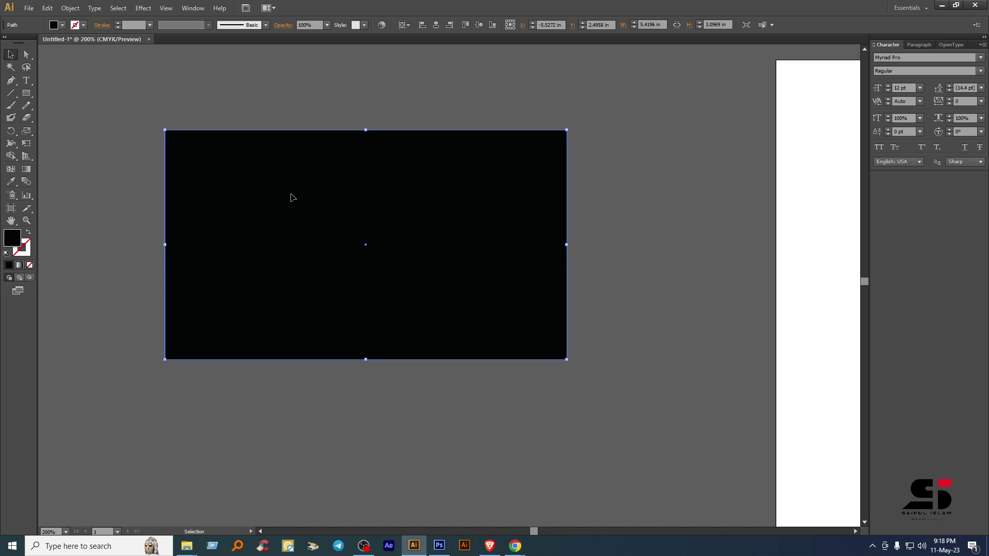
left_click(142, 8)
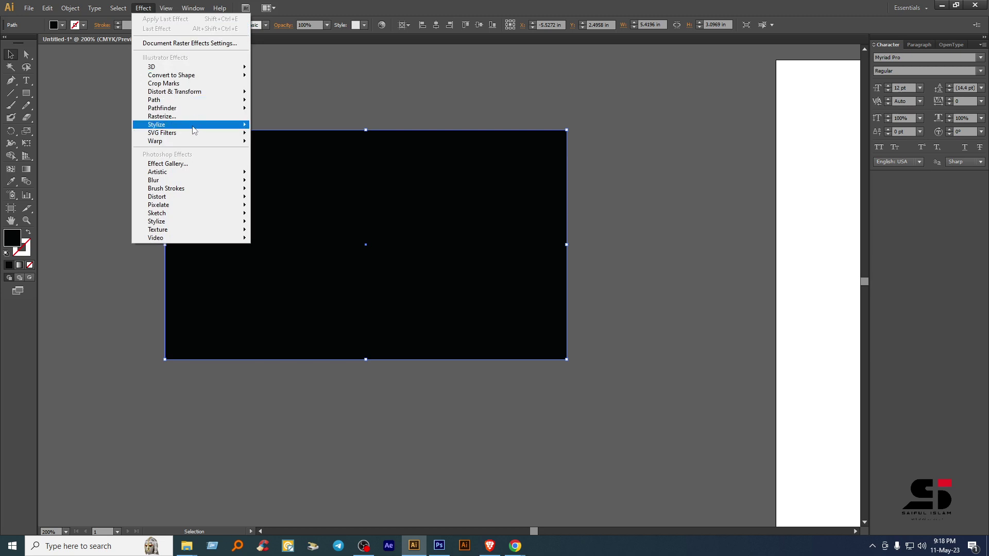
mouse_move(194, 129)
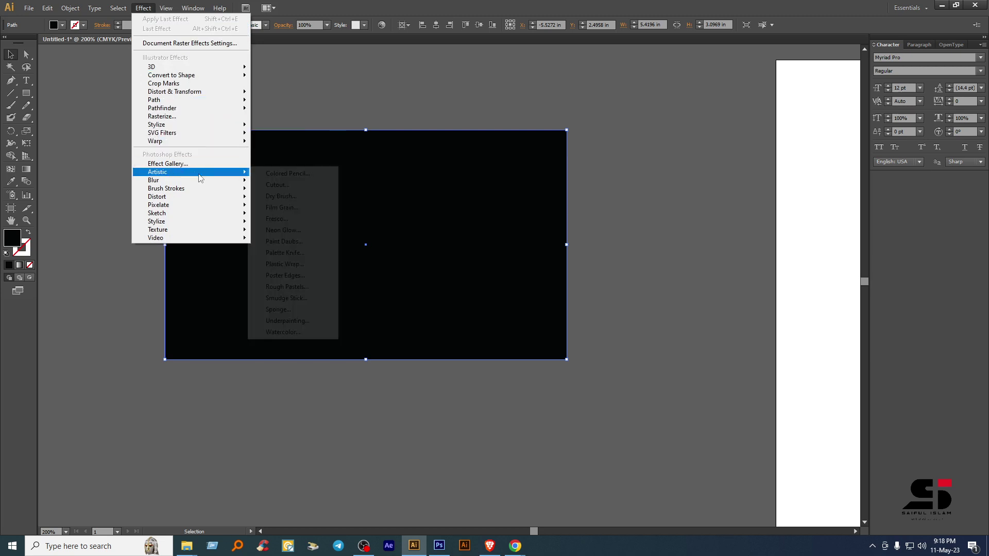
mouse_move(198, 182)
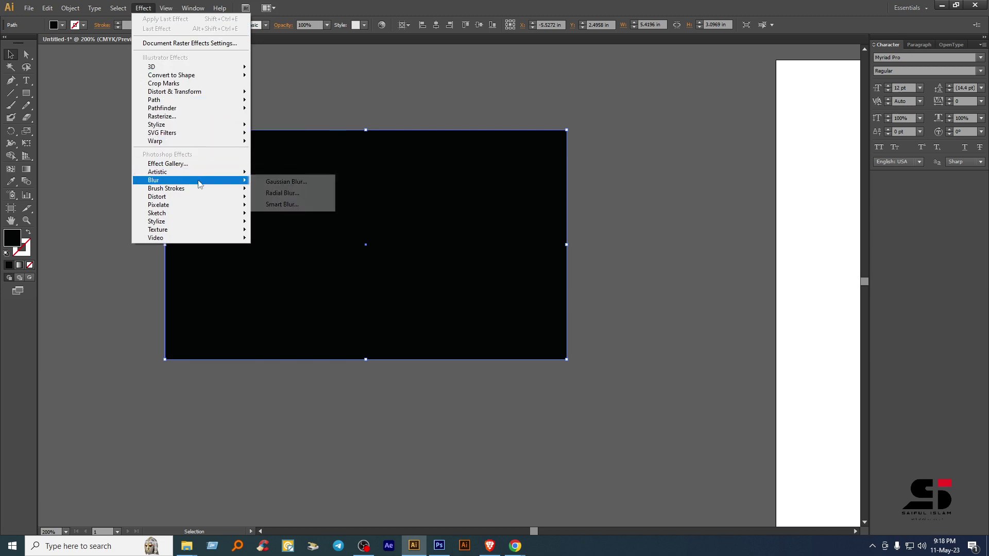
left_click(303, 183)
left_click_drag(516, 241, 771, 177)
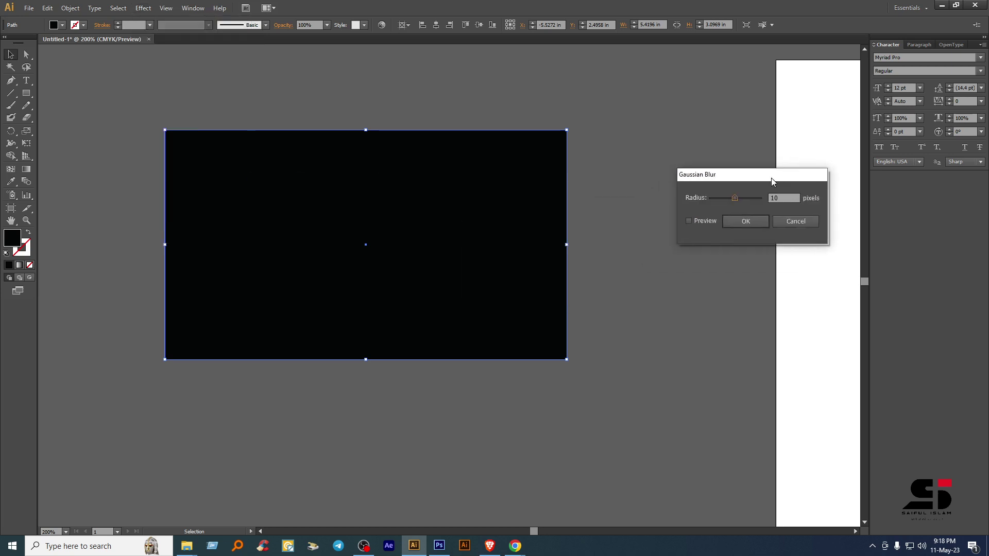
left_click(695, 221)
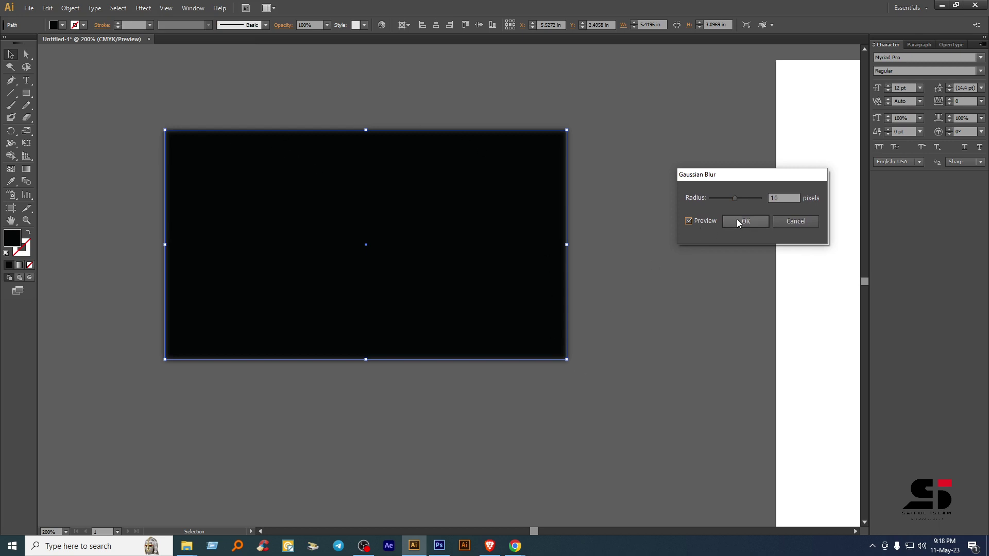
left_click_drag(736, 199, 740, 199)
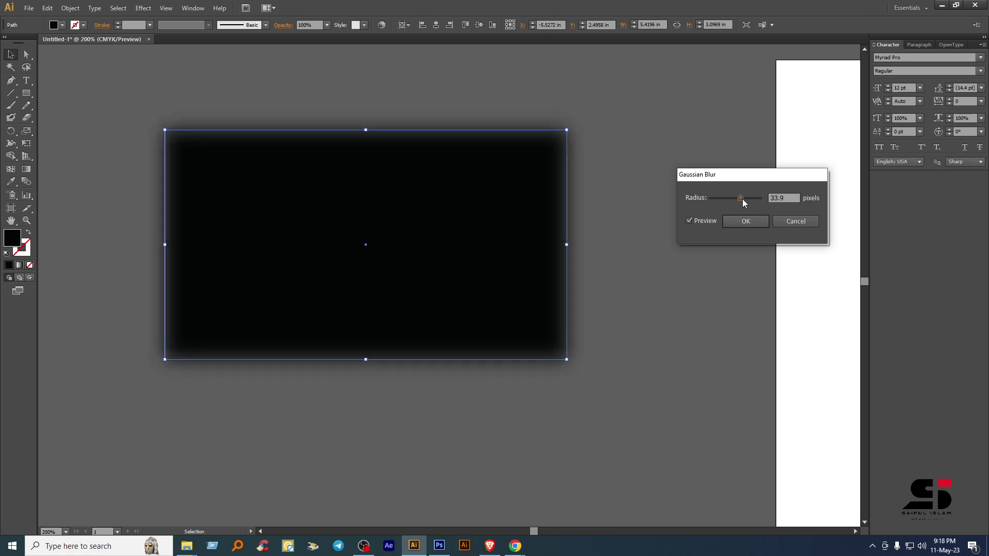
left_click(746, 222)
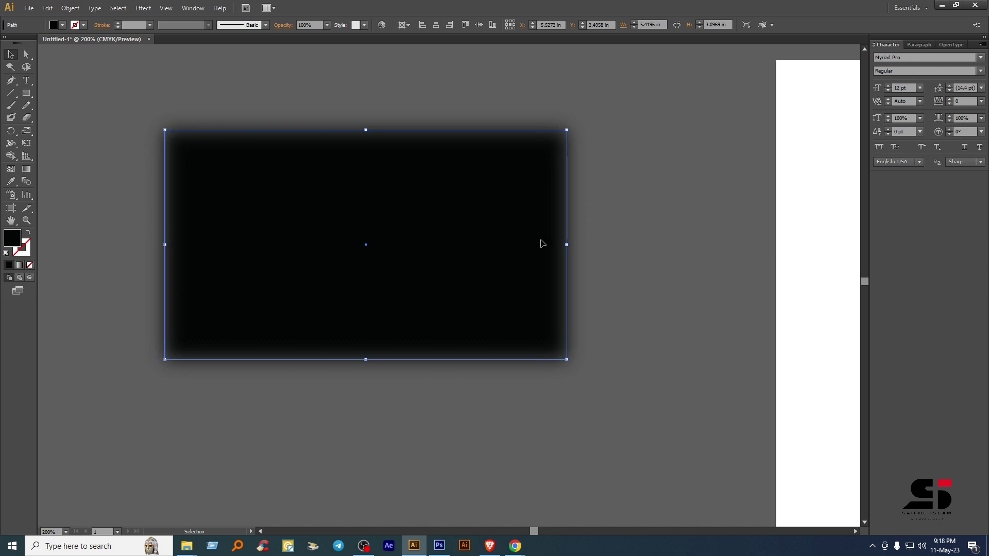
- Lower the blurred black rectangle's opacity to 40%
left_click(283, 26)
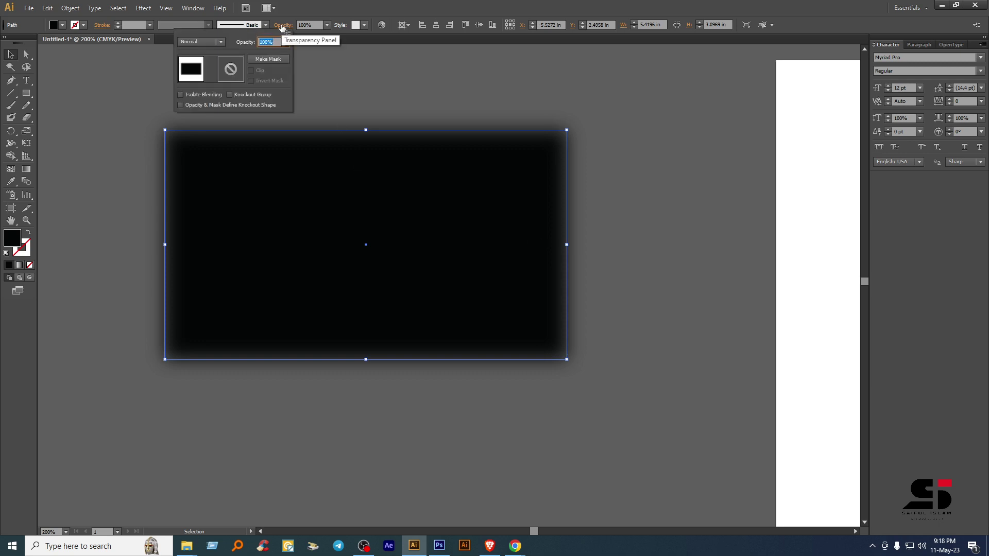
left_click(285, 42)
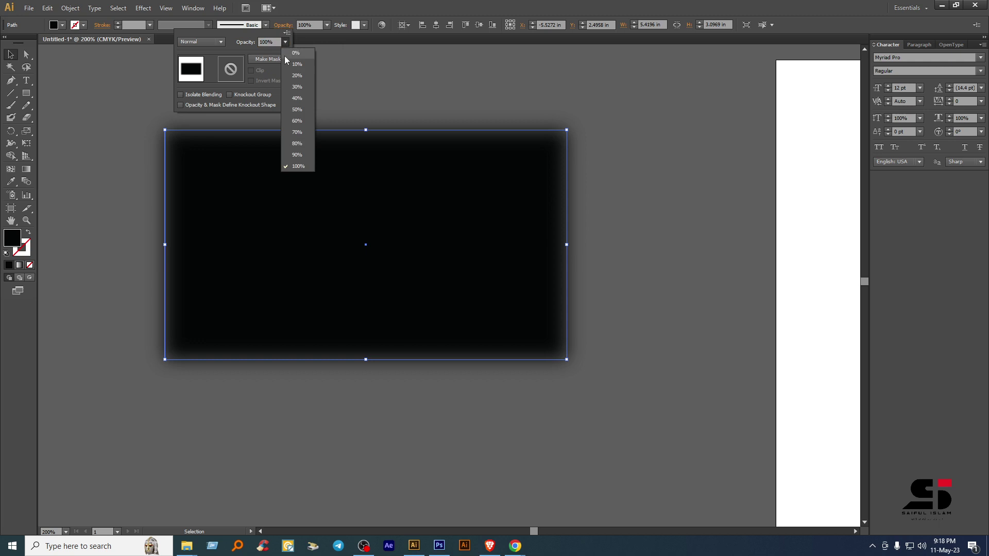
left_click(297, 121)
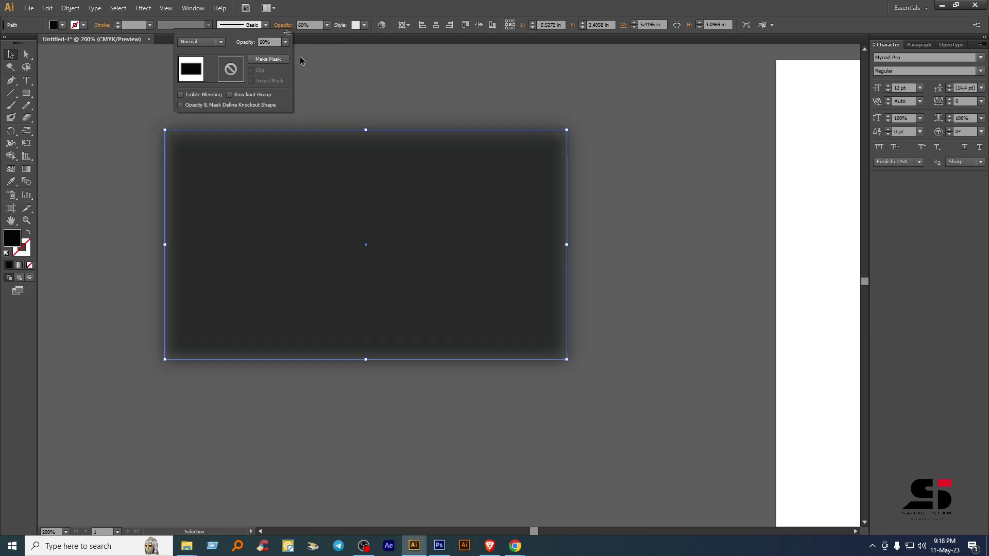
left_click(285, 42)
left_click(290, 96)
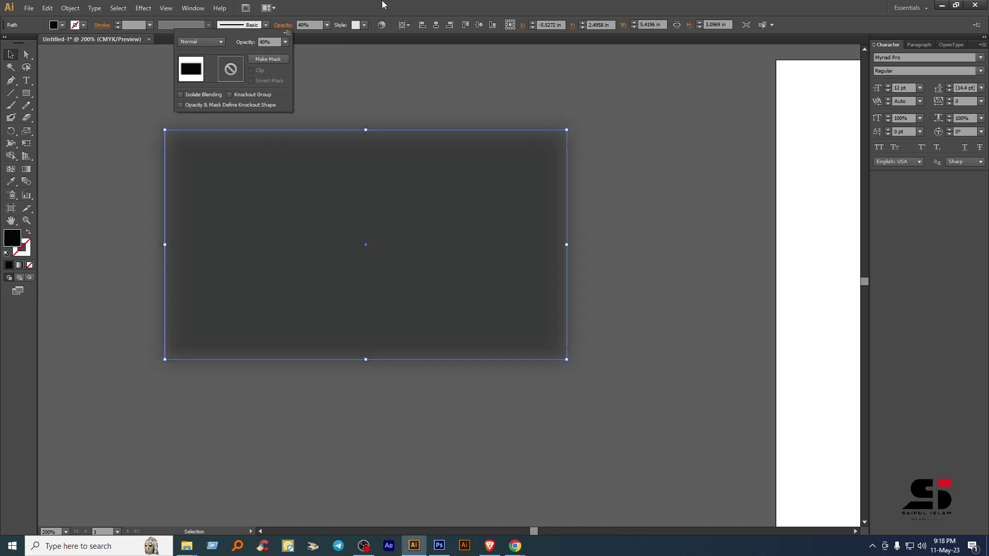
left_click(663, 244)
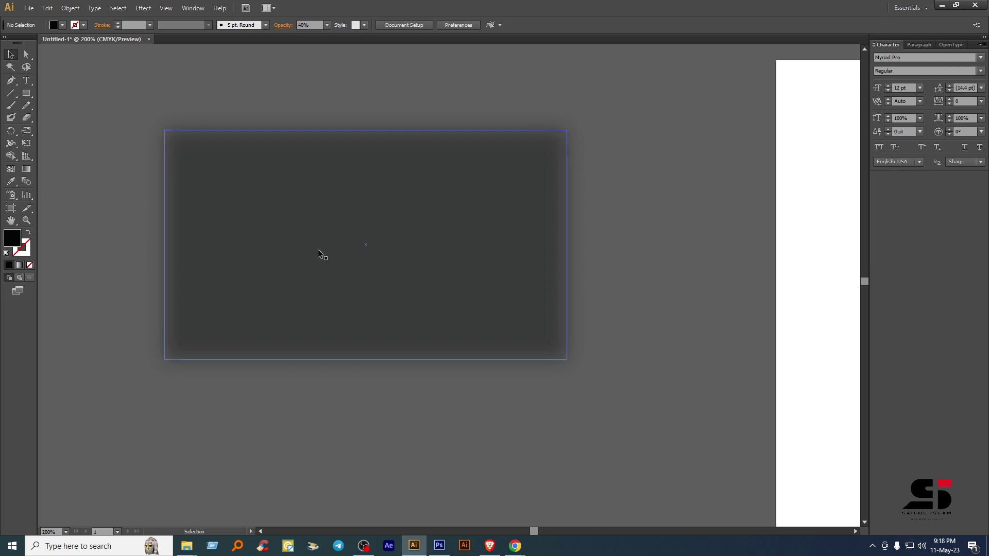
- Move the solid black rectangle up so it overlaps the blurred one
scroll(536, 298, "down", 1)
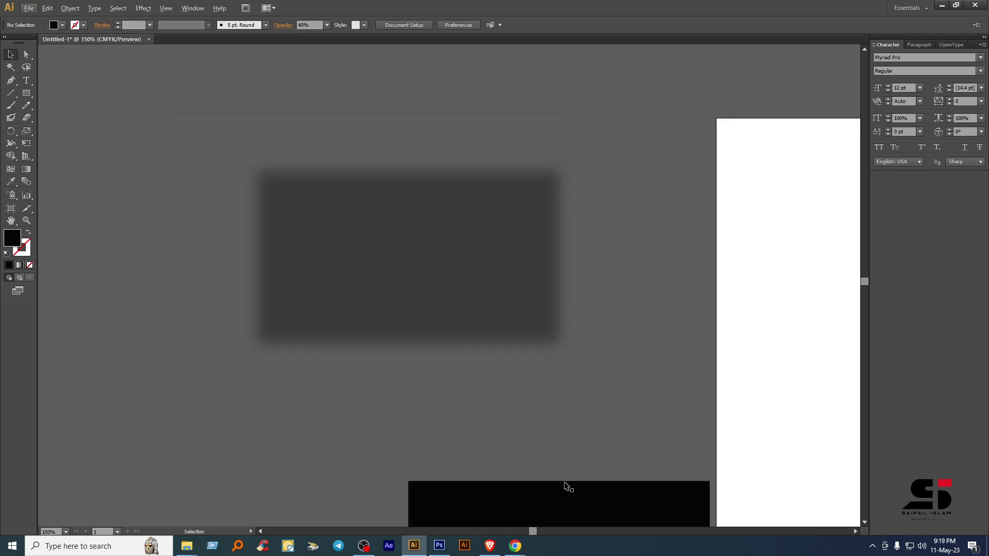
left_click_drag(566, 485, 472, 374)
left_click_drag(456, 427, 444, 276)
- Align the solid and blurred rectangles to the selection, centring them on each other horizontally and vertically
left_click_drag(214, 165, 479, 364)
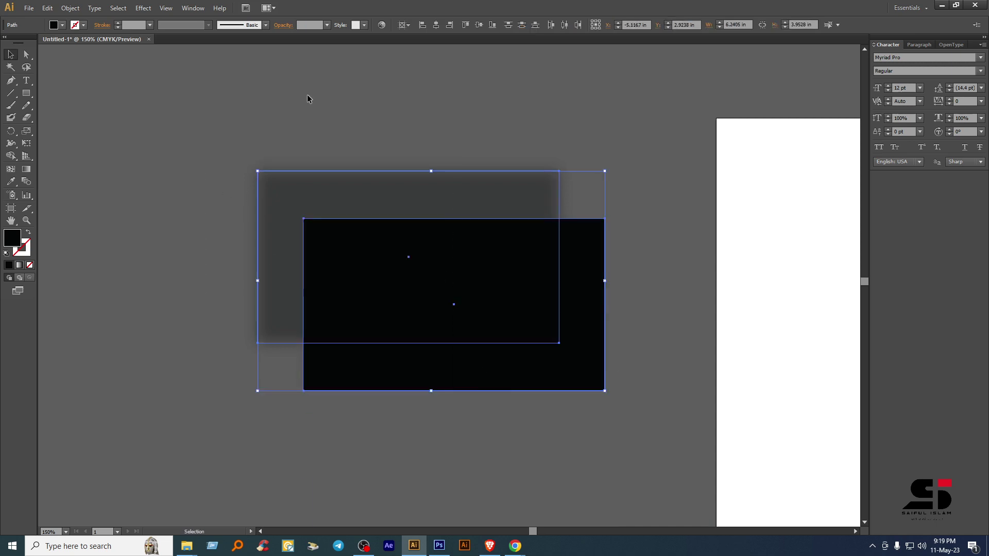
left_click(404, 25)
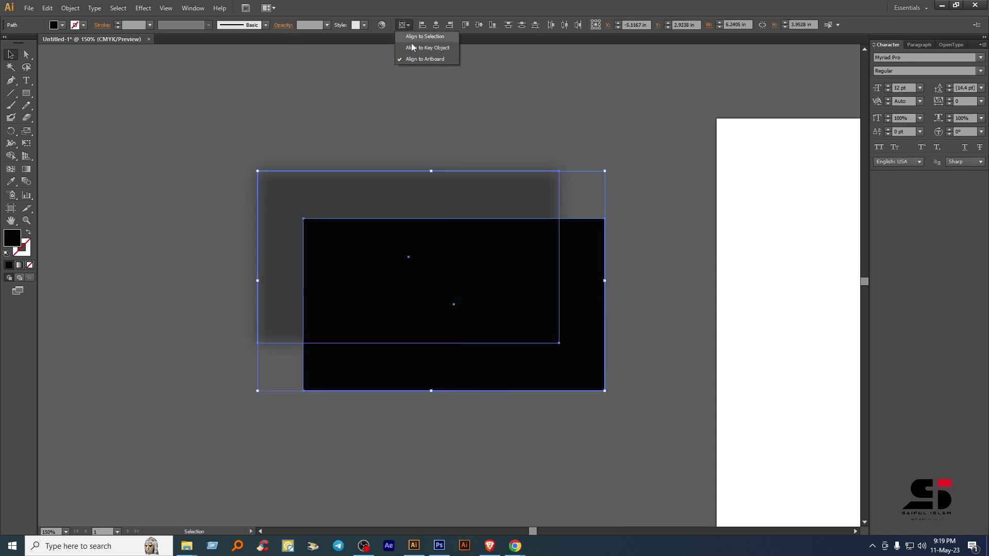
left_click(416, 59)
left_click(409, 26)
left_click(415, 36)
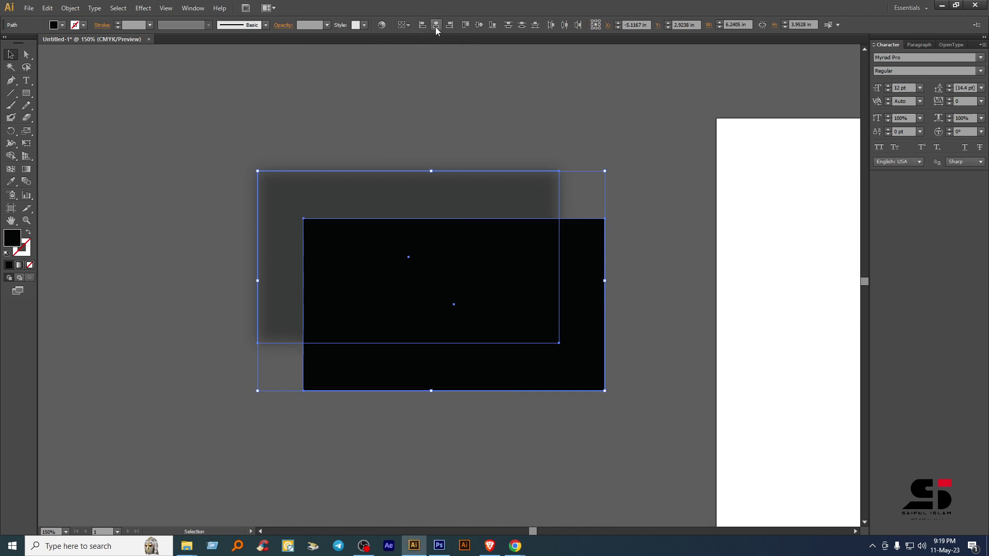
left_click(436, 29)
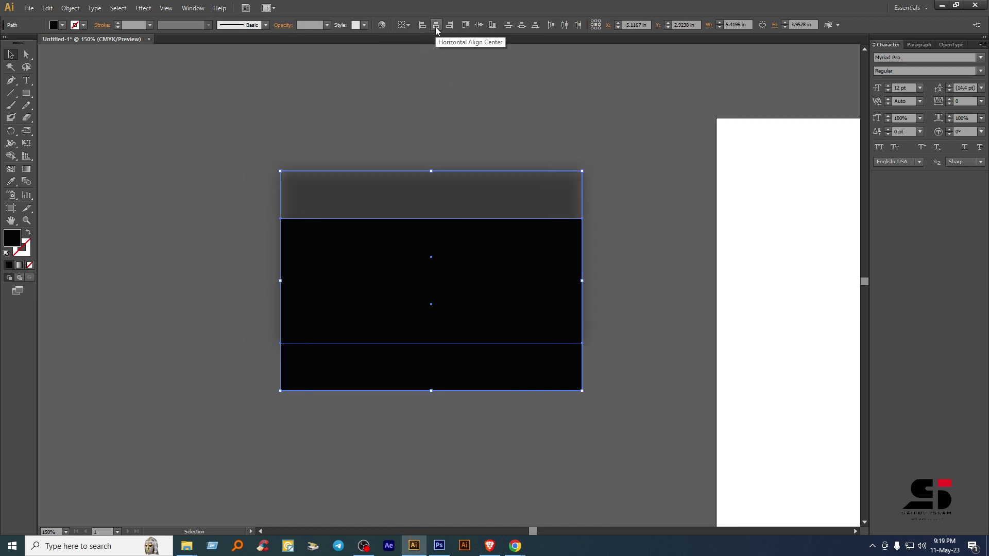
left_click(479, 27)
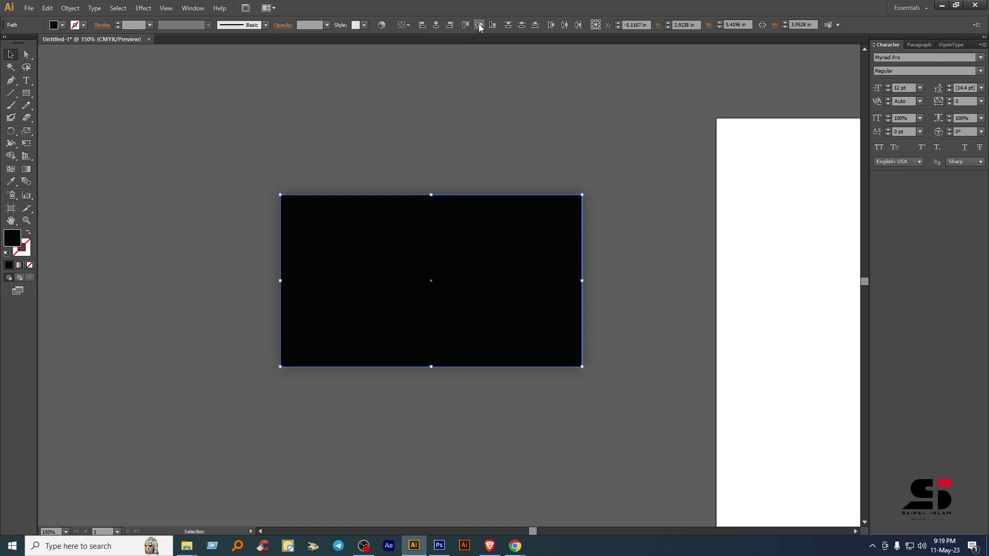
left_click(523, 107)
- Change the solid black rectangle's fill to white (FFFFFF)
left_click(329, 232)
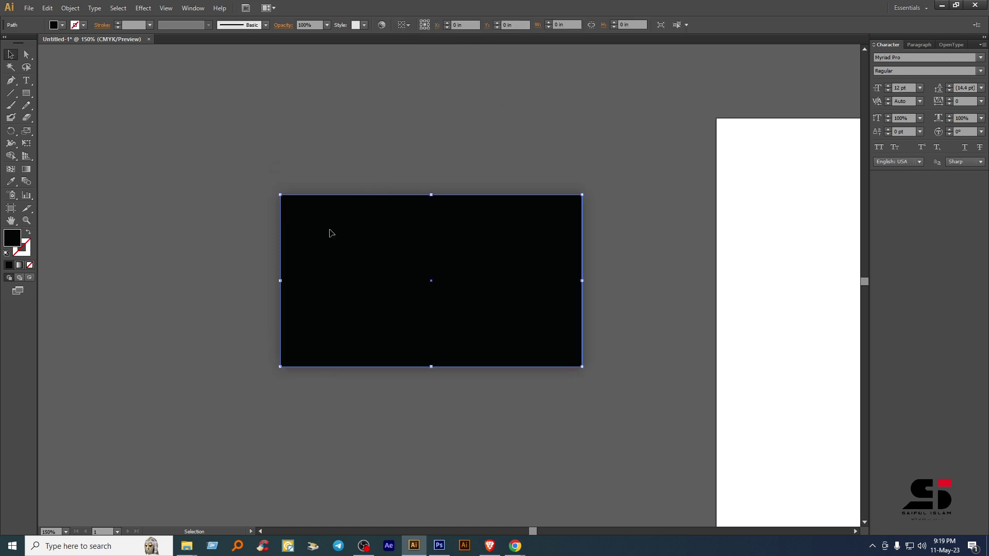
double_click(17, 243)
left_click_drag(606, 201, 564, 160)
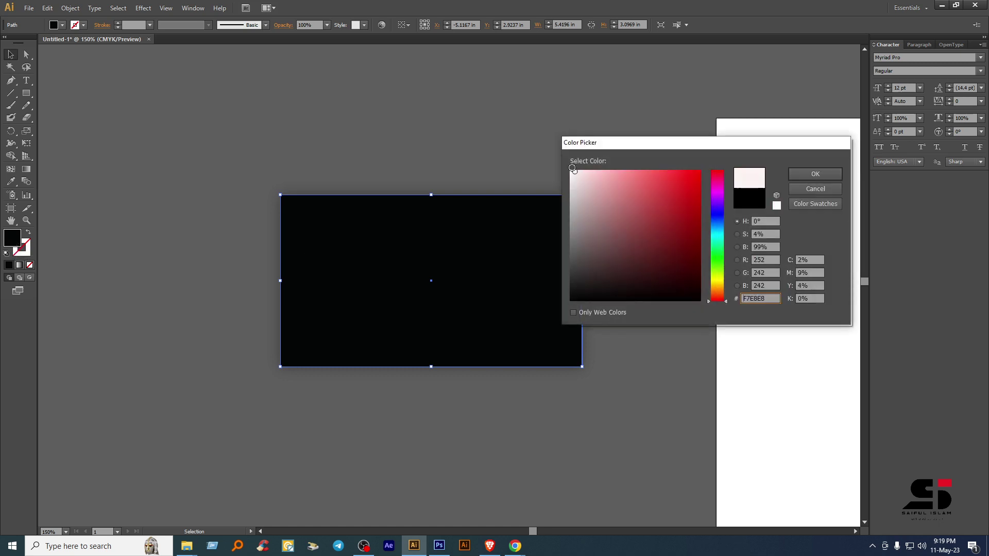
left_click(815, 173)
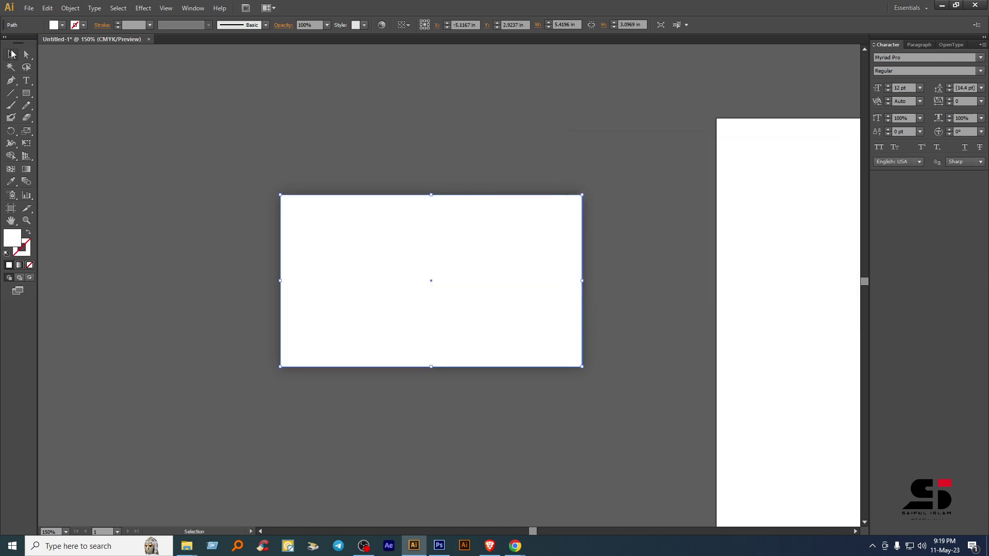
left_click(168, 124)
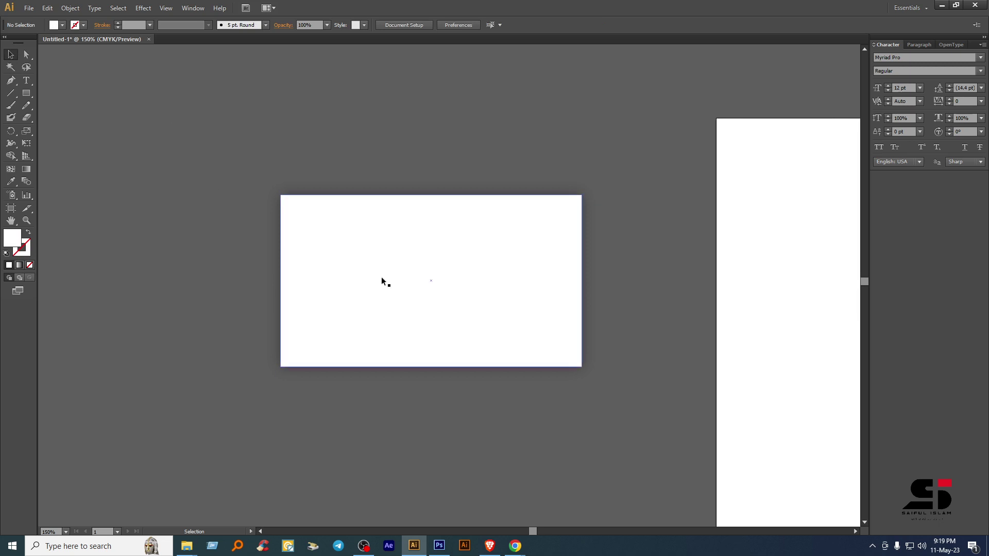
- Draw a background rectangle of about 11.39 by 9.65 inches that covers the white card and its shadow
left_click(26, 93)
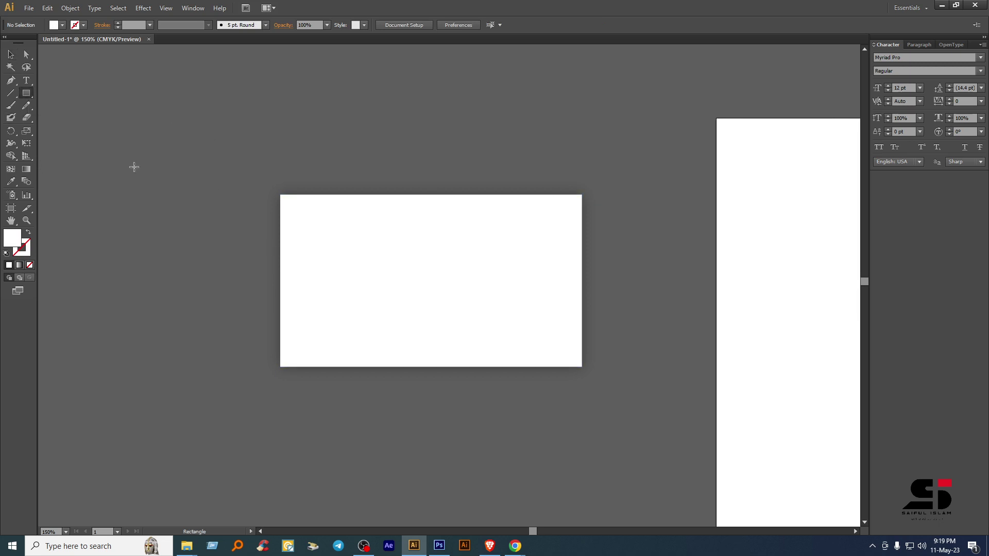
scroll(162, 175, "down", 1)
left_click_drag(161, 176, 360, 166)
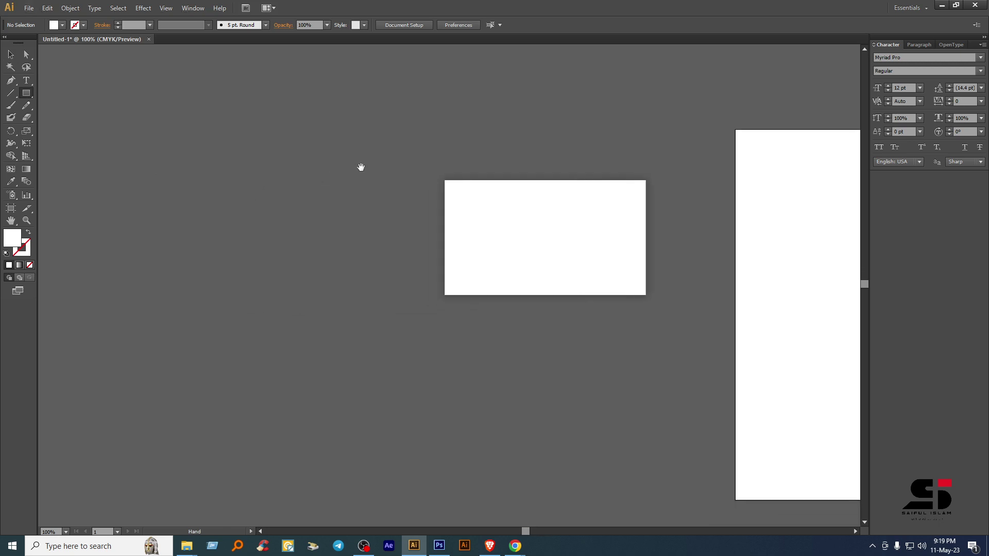
left_click_drag(305, 137, 686, 494)
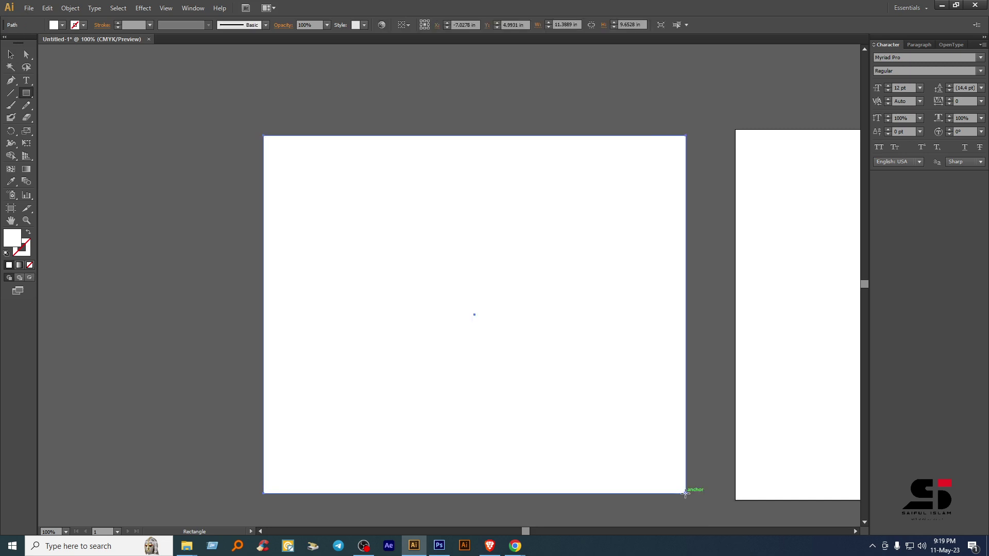
- Fill the large background rectangle with a very light neutral grey
key("v")
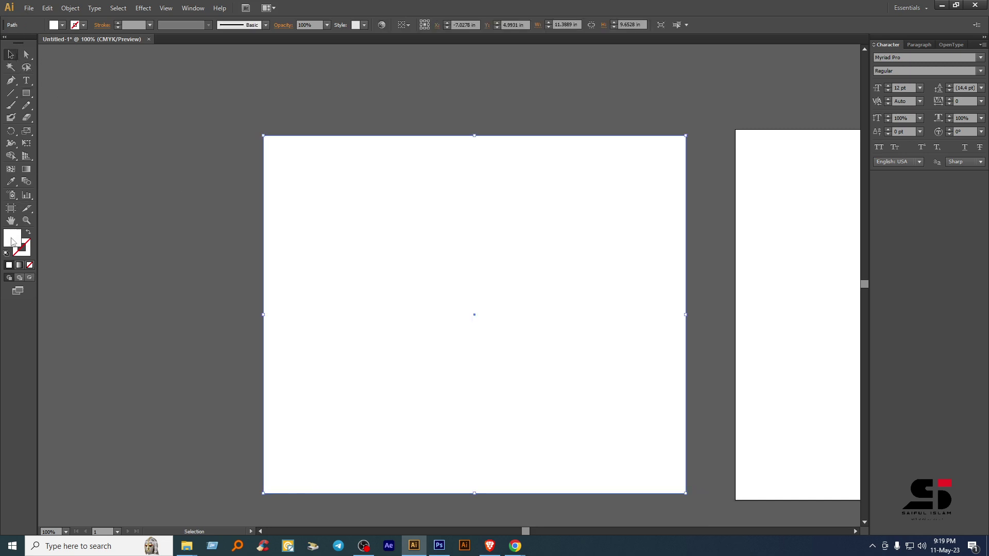
double_click(13, 241)
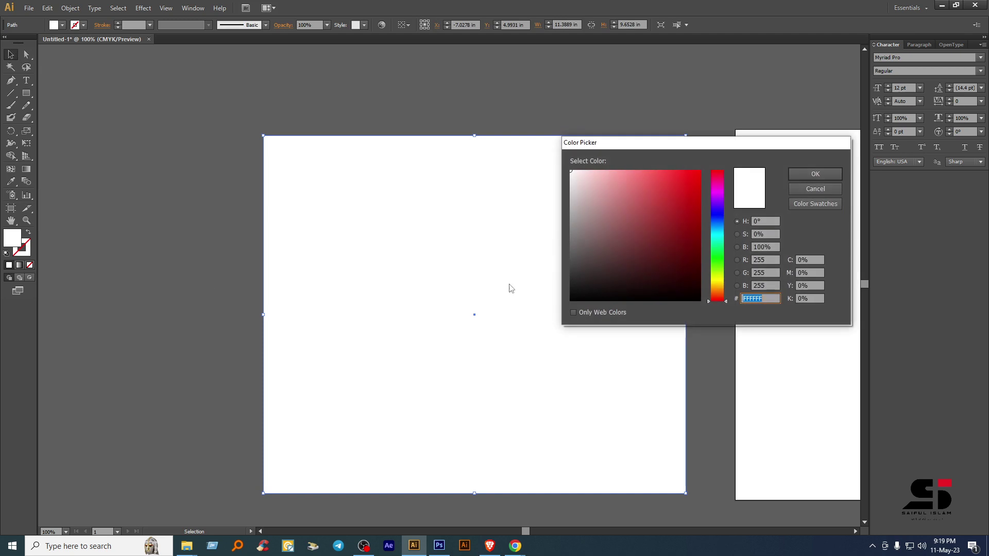
left_click(571, 183)
left_click(815, 175)
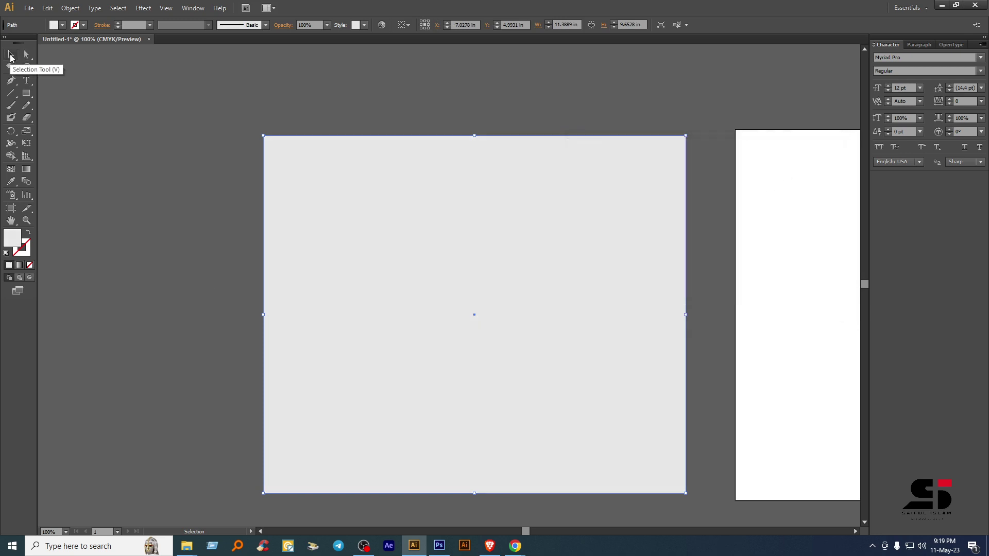
- Send the light grey background rectangle to the back, behind the card and its shadow
right_click(391, 384)
mouse_move(462, 363)
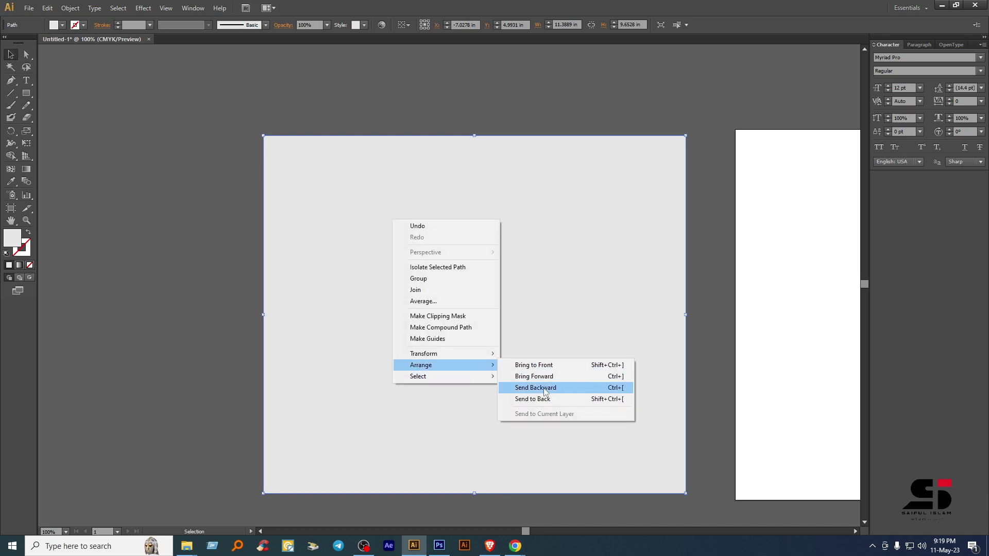
left_click(539, 399)
left_click(171, 244)
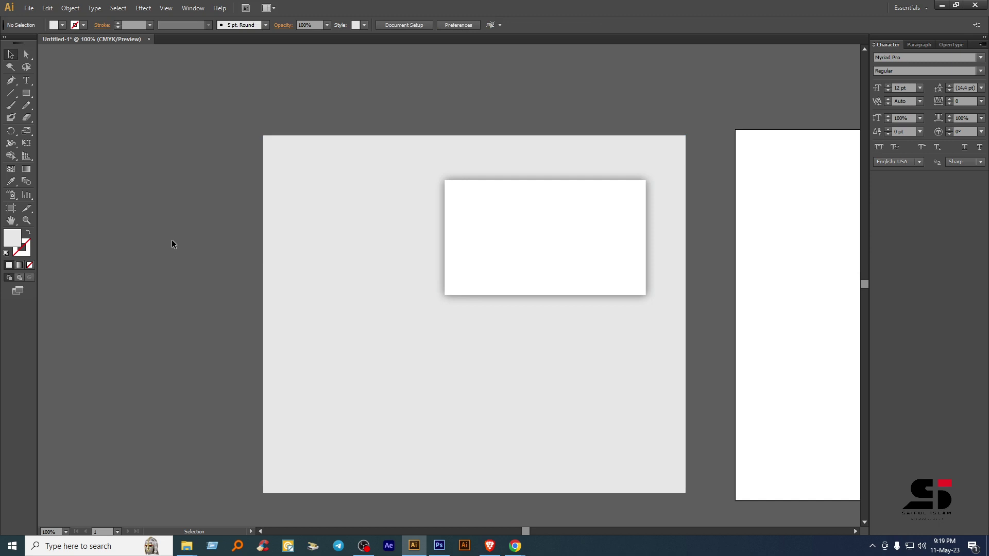
left_click(296, 329)
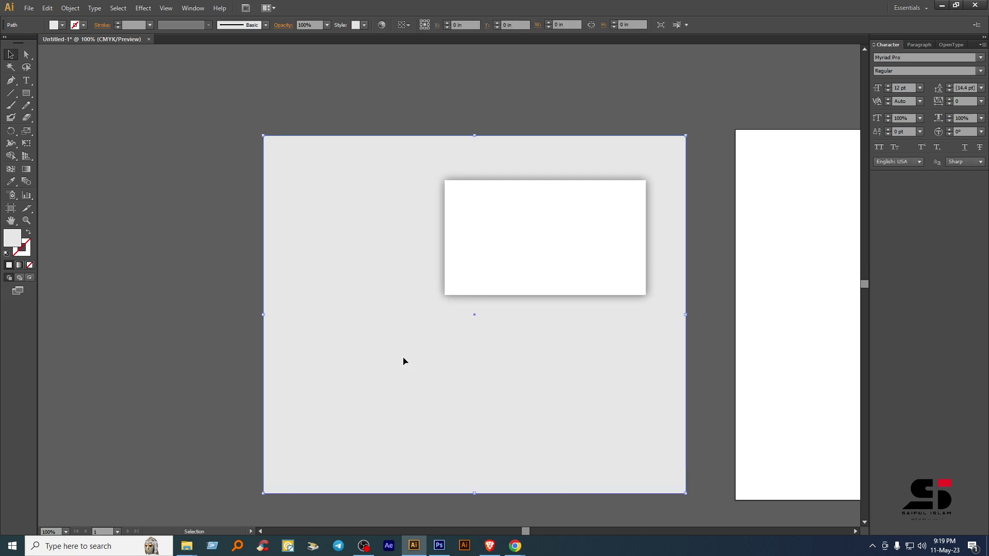
key("a")
key("ctrl+shift+a")
key("v")
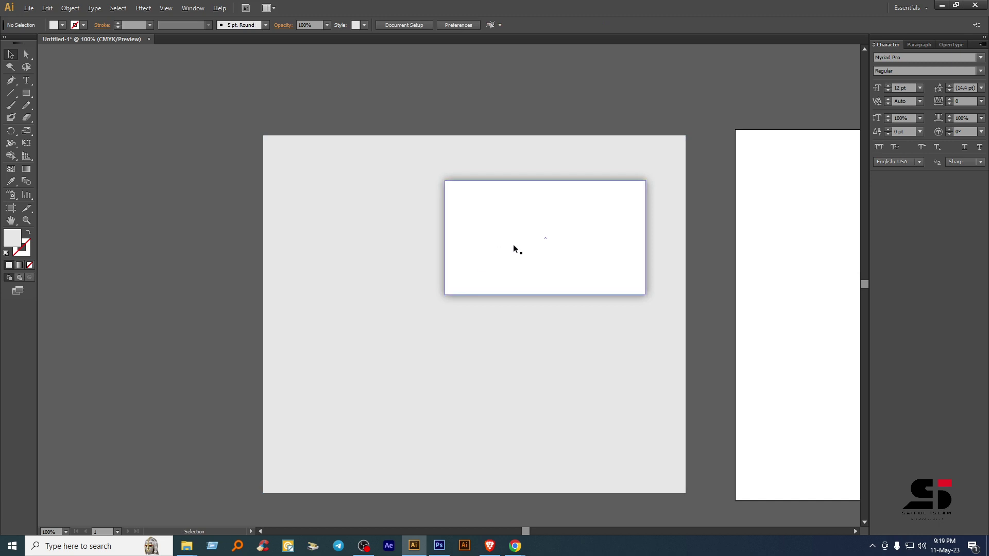
- Try moving the blurred shadow out from beneath the white card toward the artboard, and undo the move
scroll(518, 244, "up", 1, "alt")
scroll(524, 242, "right", 3)
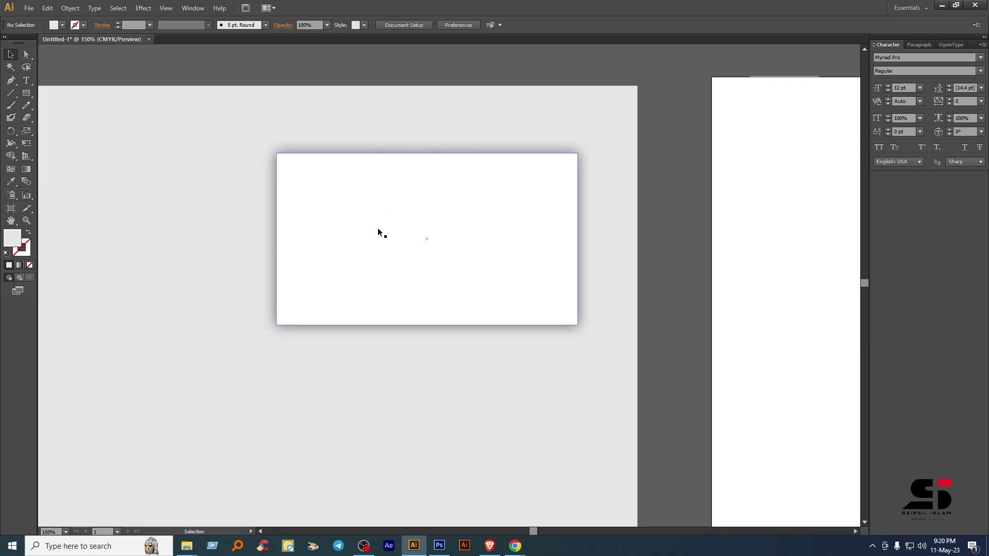
key("a")
key("v")
left_click_drag(385, 229, 484, 121)
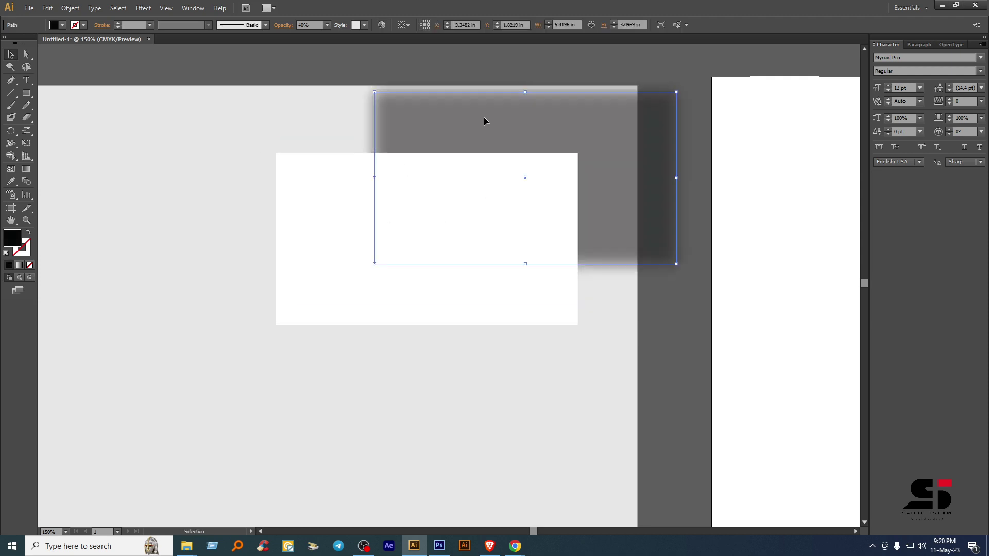
key("ctrl+z")
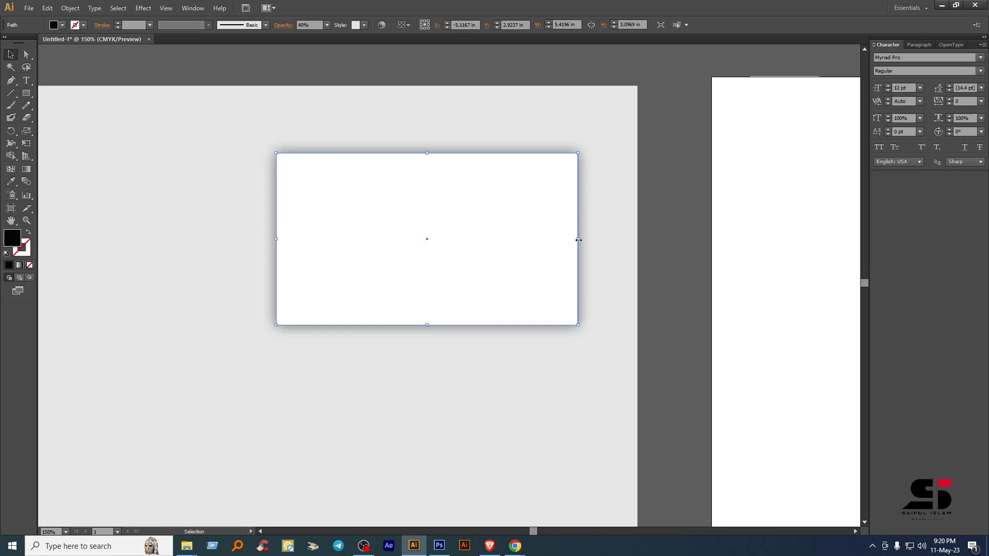
- Shrink the blurred shadow from all four sides to about 5.23 by 2.88 inches, slightly inside the white card's edges
left_click_drag(578, 240, 572, 241)
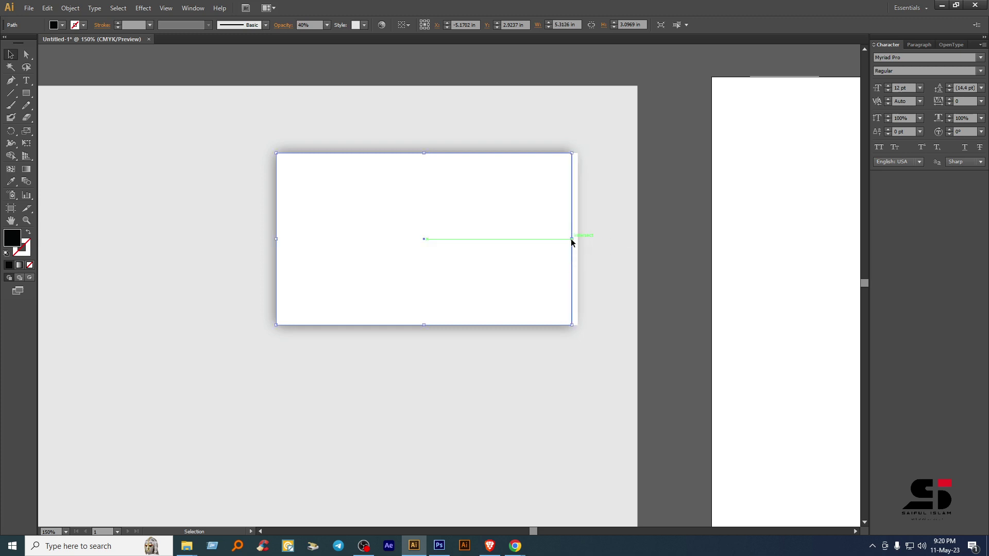
left_click_drag(423, 325, 420, 316)
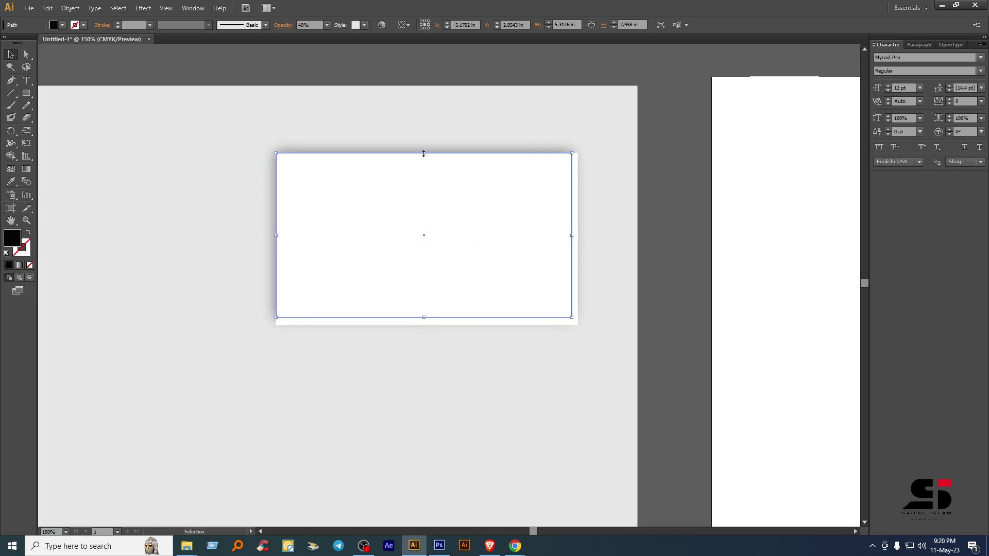
left_click_drag(423, 154, 424, 156)
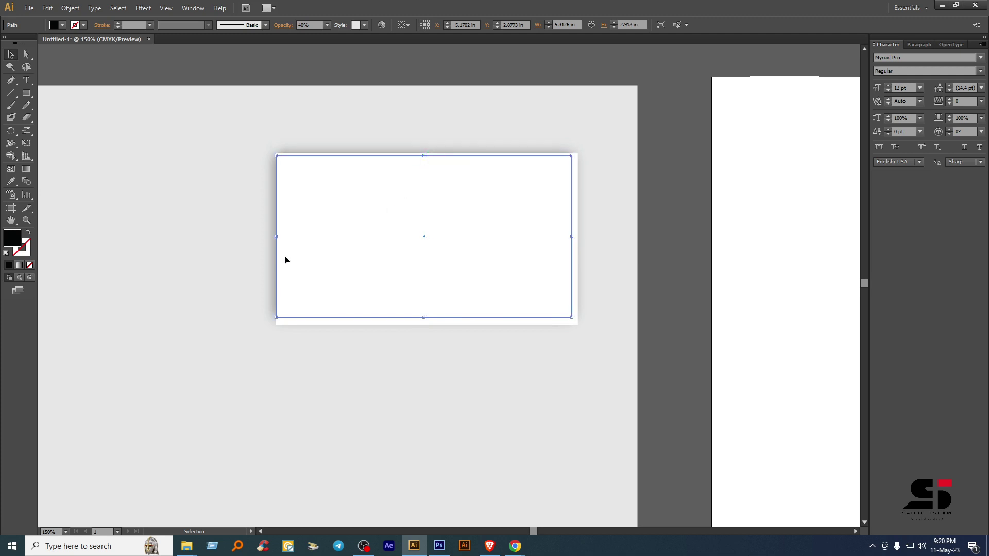
left_click_drag(276, 237, 282, 238)
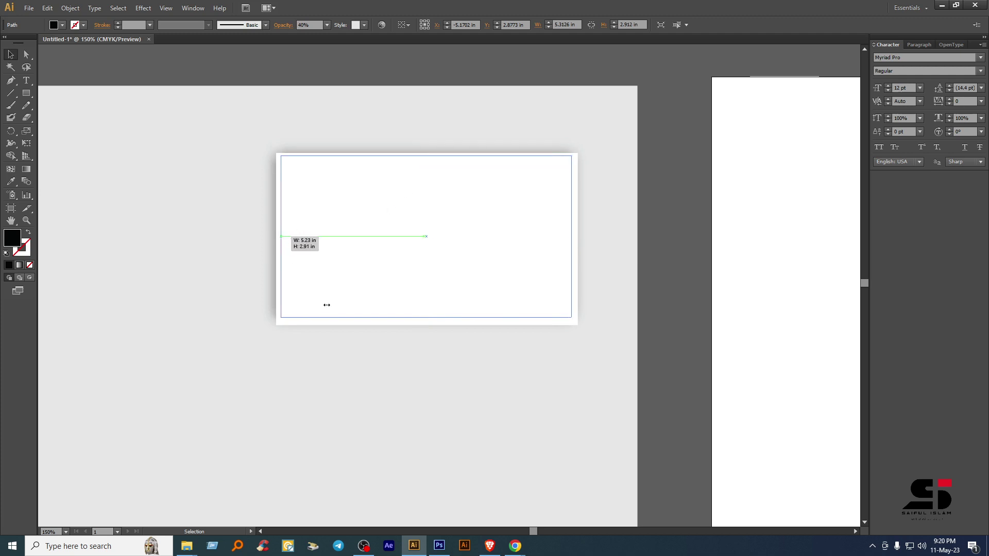
left_click_drag(326, 305, 324, 307)
left_click_drag(426, 155, 426, 160)
left_click_drag(547, 183, 547, 184)
left_click(682, 263)
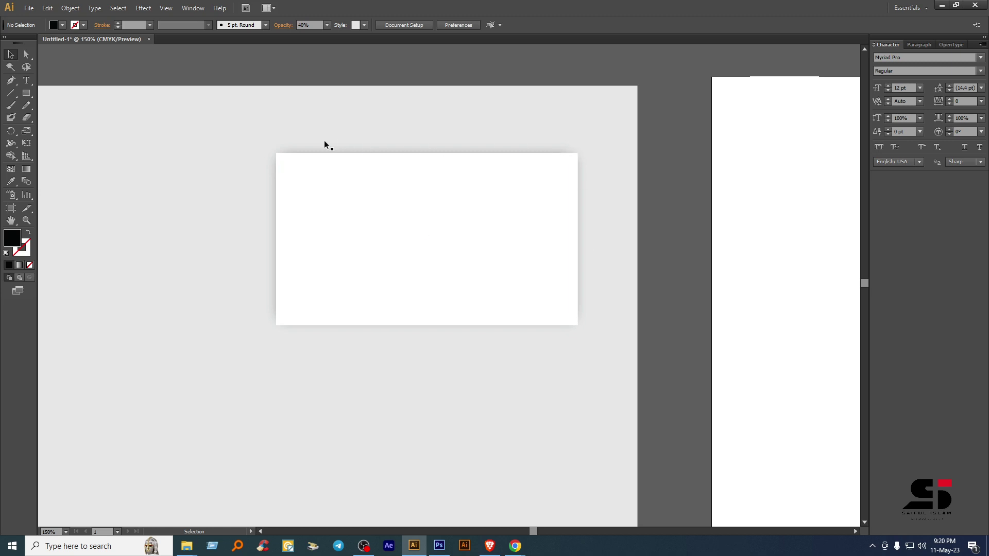
- Lower the opacity of the blurred shadow beneath the white card to 30%
left_click(341, 158)
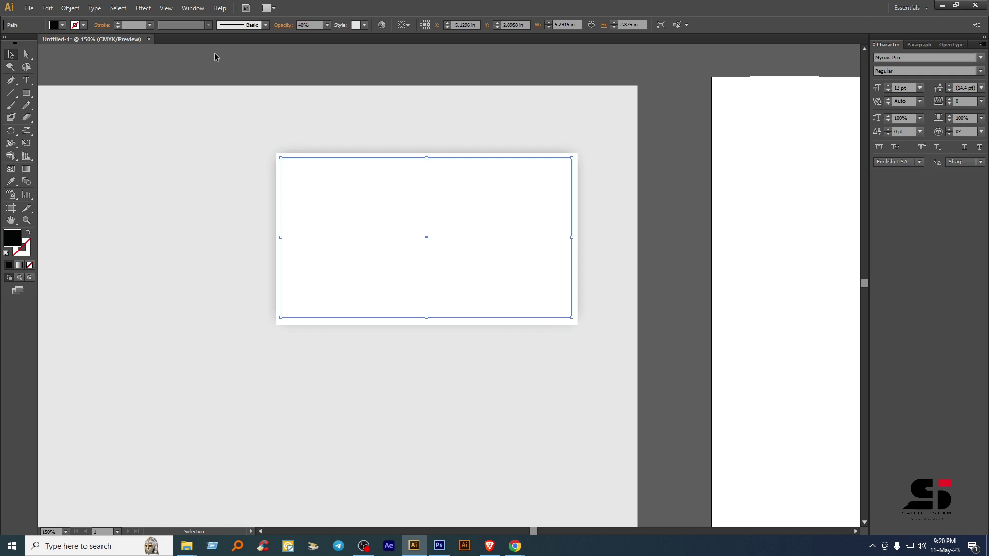
left_click(283, 25)
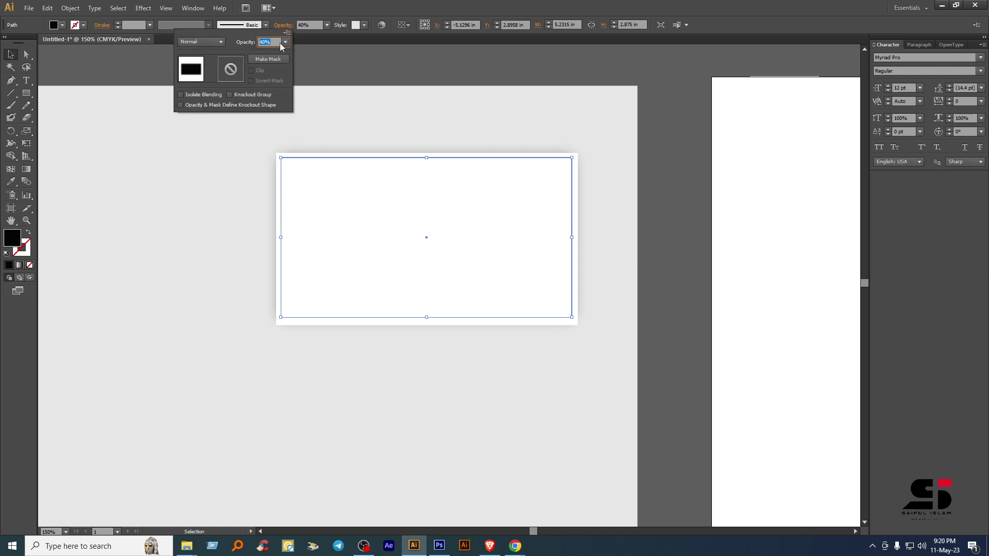
left_click(284, 42)
left_click(291, 83)
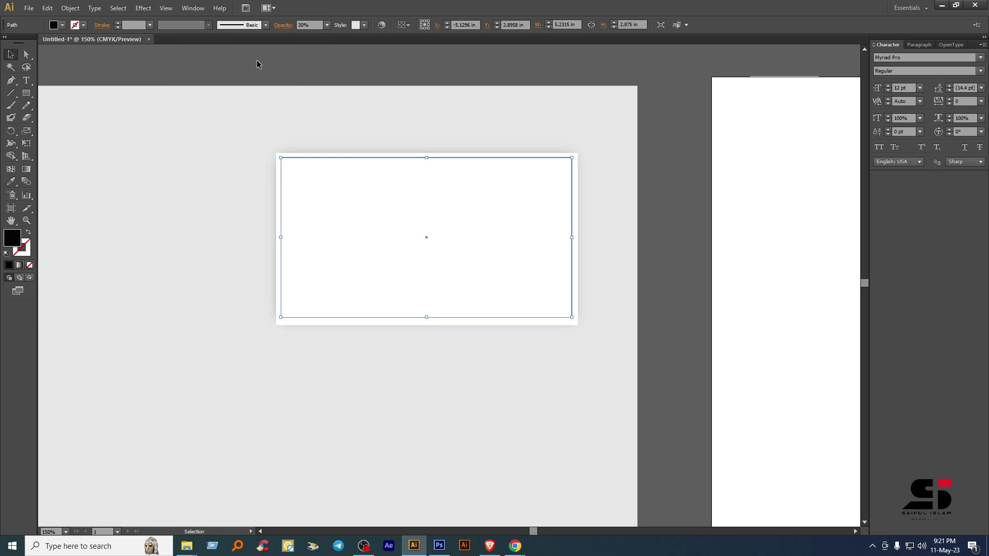
left_click(257, 64)
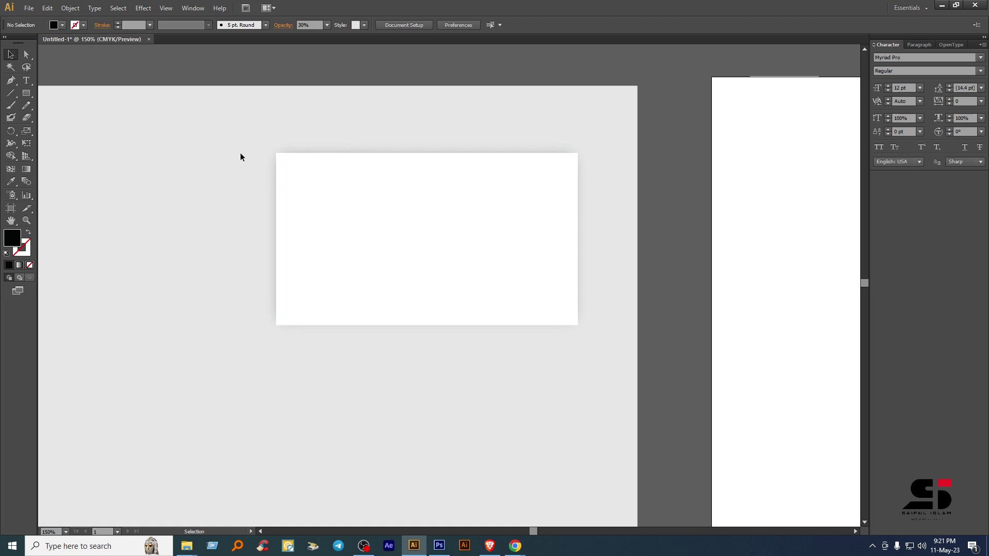
- Group the white card with its blurred shadow, leaving out the grey background rectangle
left_click_drag(239, 129, 412, 265)
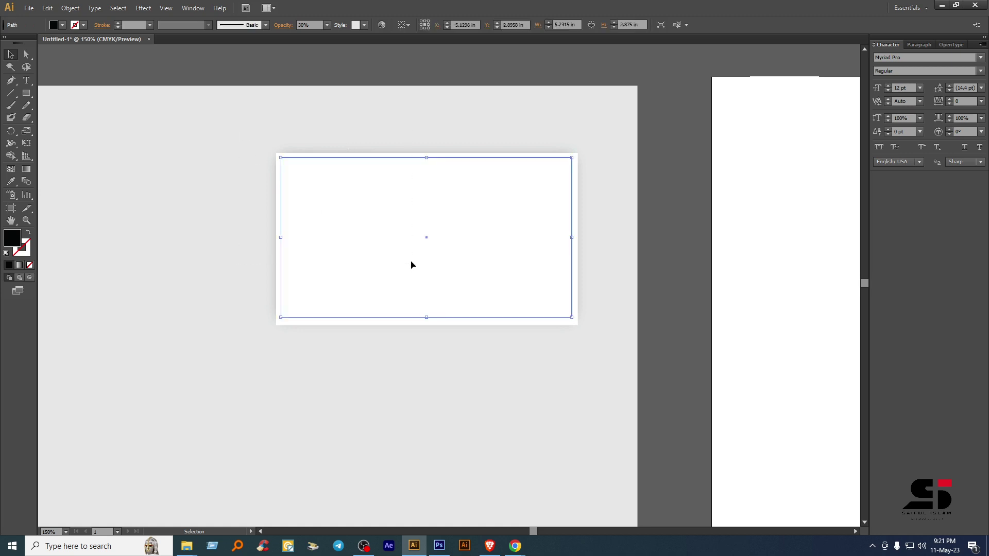
key("ctrl+a")
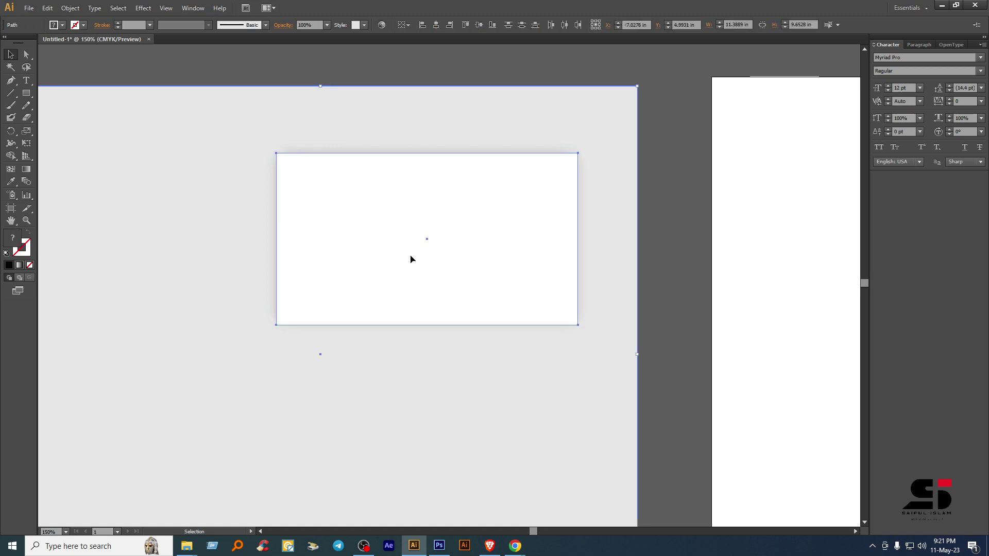
left_click(678, 258)
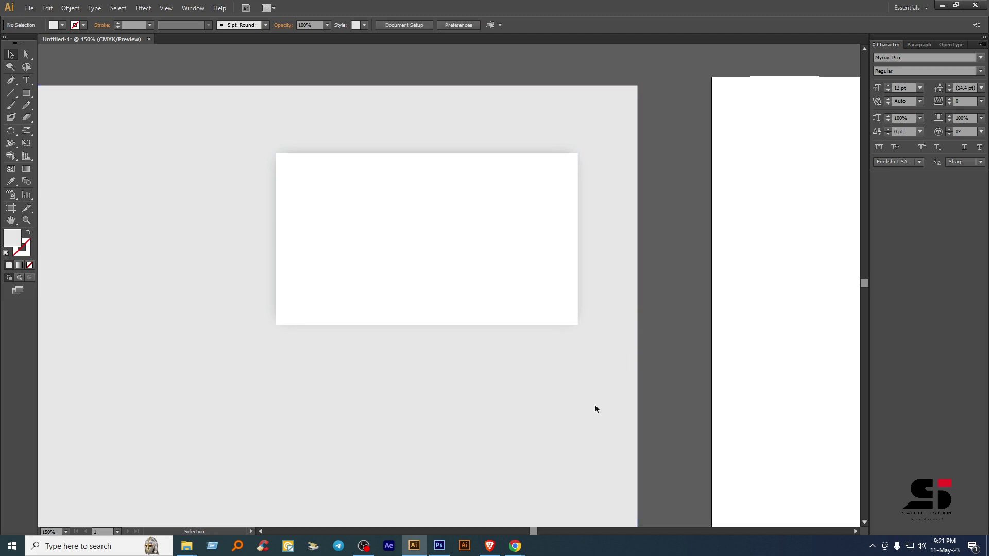
left_click(439, 298)
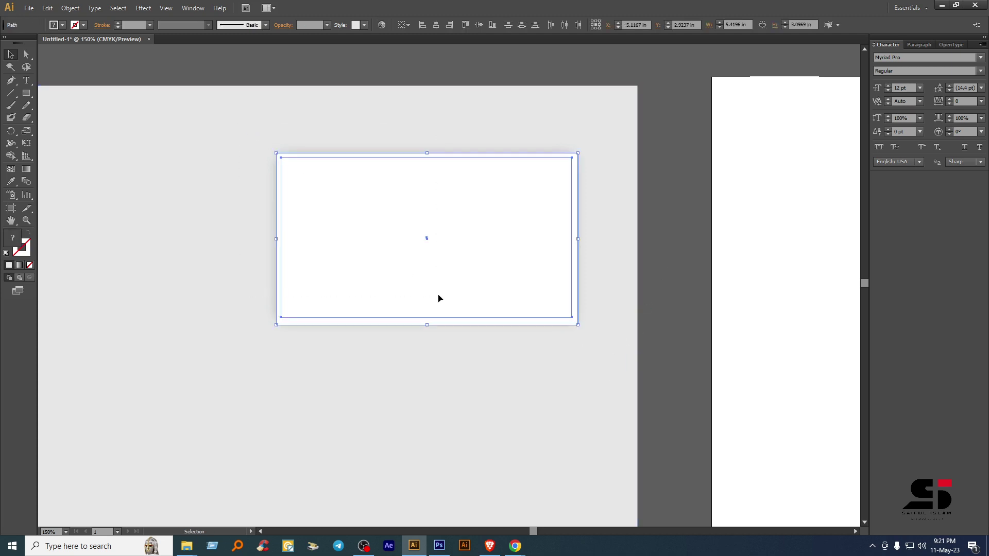
key("ctrl+g")
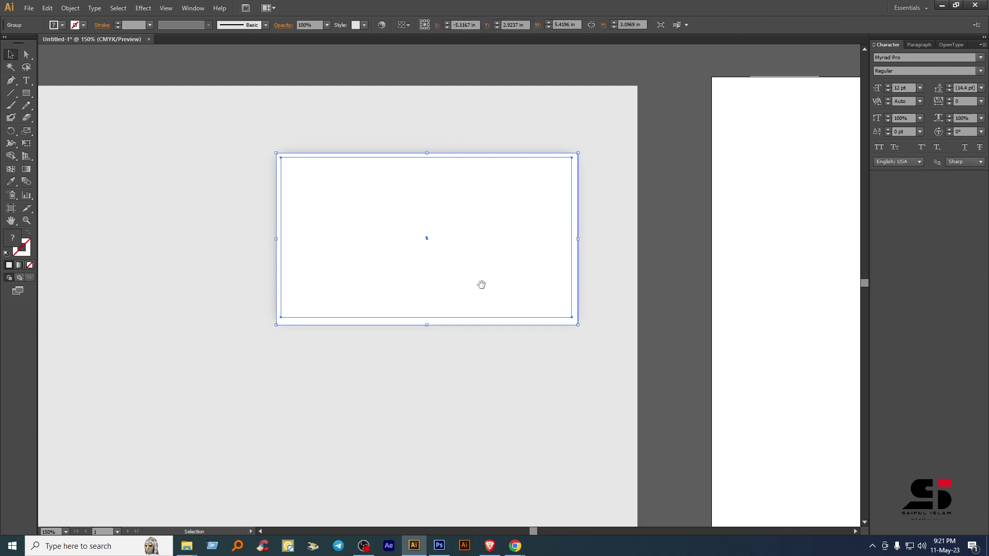
left_click_drag(481, 284, 489, 229)
left_click(259, 326)
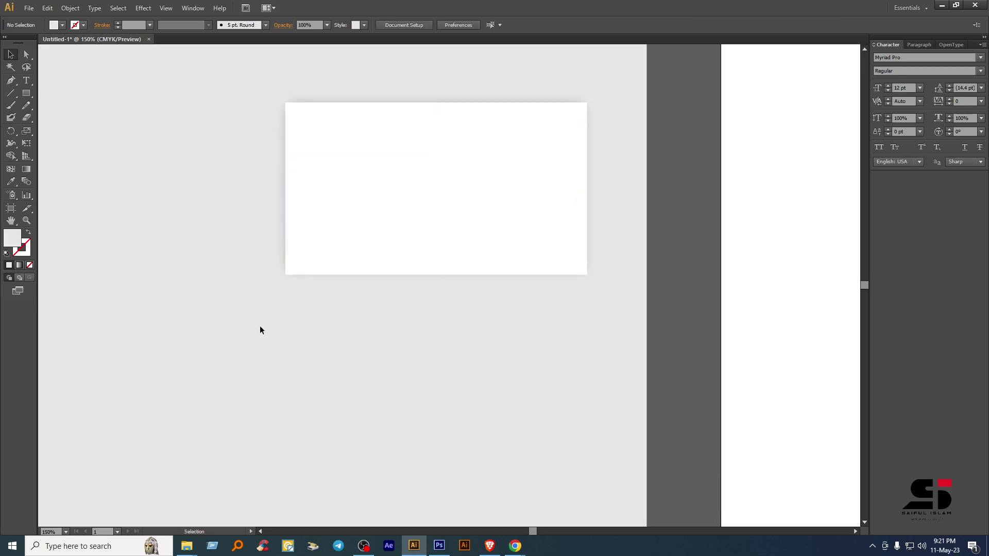
- Duplicate the grouped card straight down, leaving a small gap below the original on the grey background
left_click(388, 255)
left_click_drag(395, 224, 395, 431)
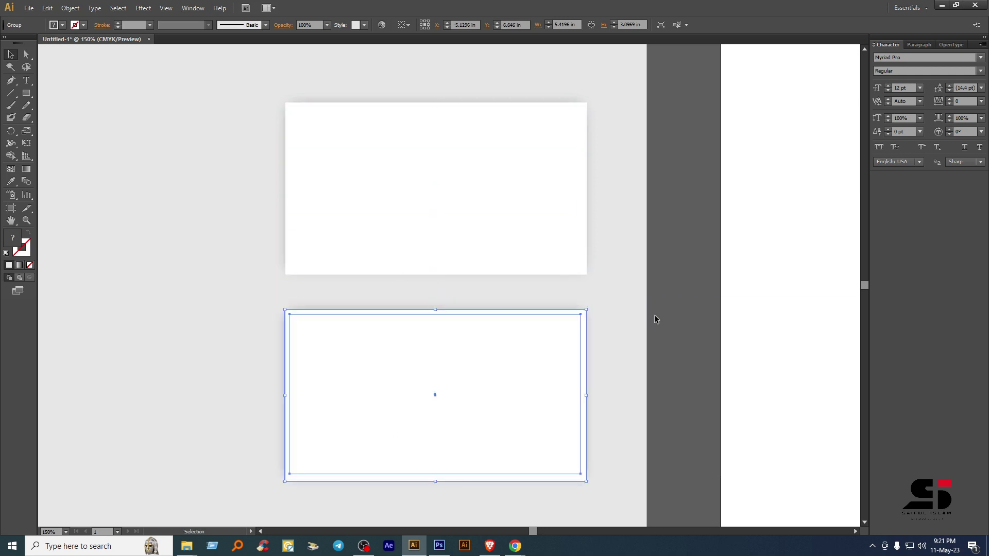
left_click(665, 313)
scroll(665, 312, "down", 2)
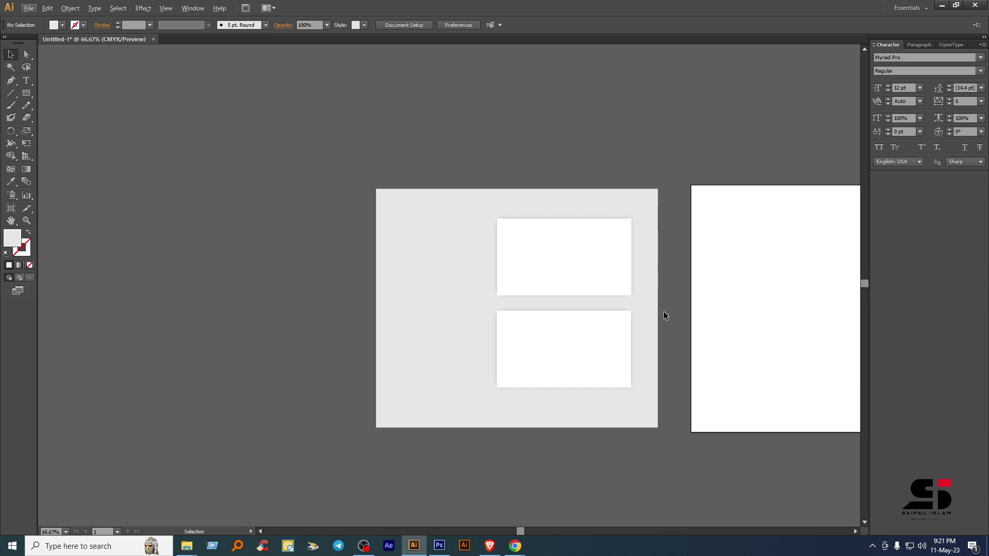
scroll(667, 314, "up", 1)
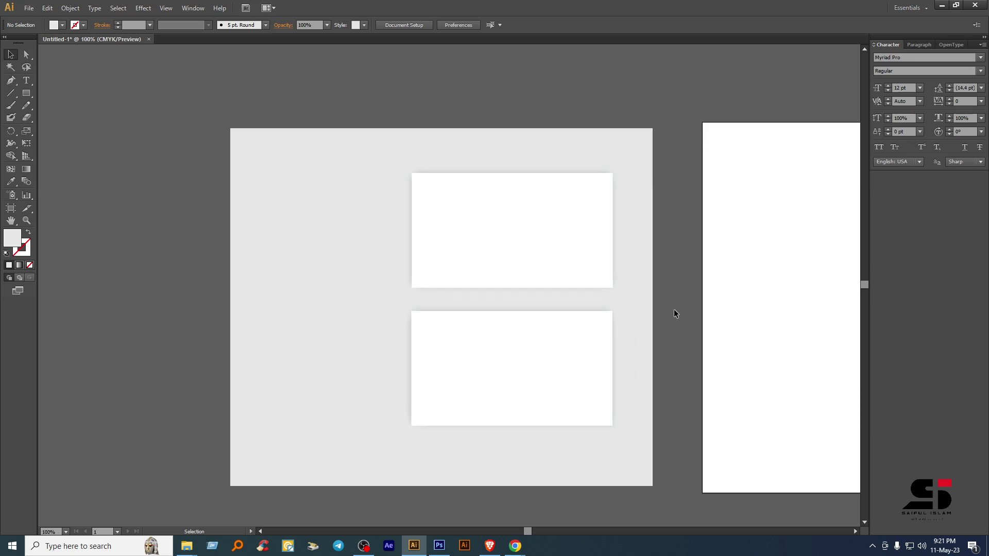
left_click_drag(671, 309, 616, 287)
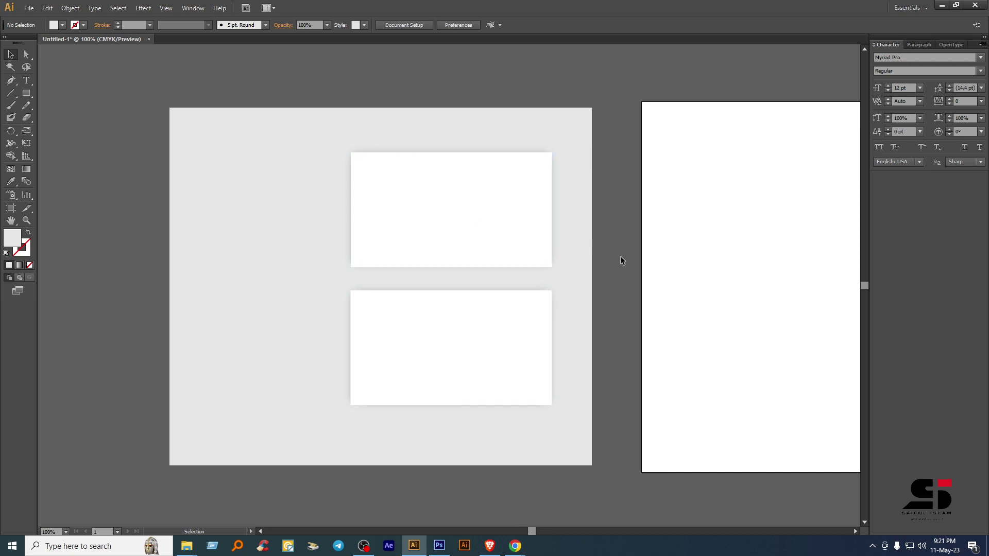
- Switch to the Class 15 window in File Explorer and open the Mockup element folder inside Mockup class
left_click(187, 548)
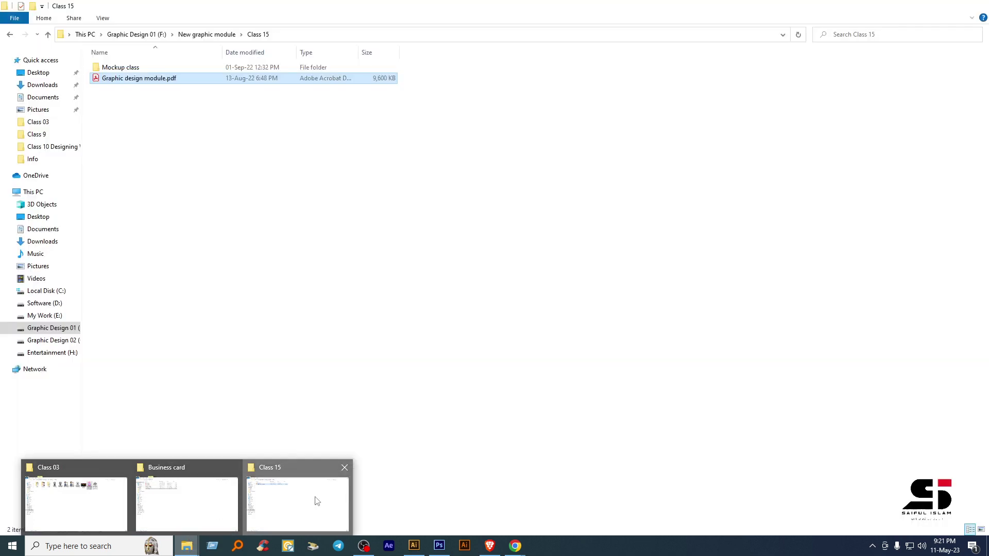
left_click(316, 501)
double_click(159, 67)
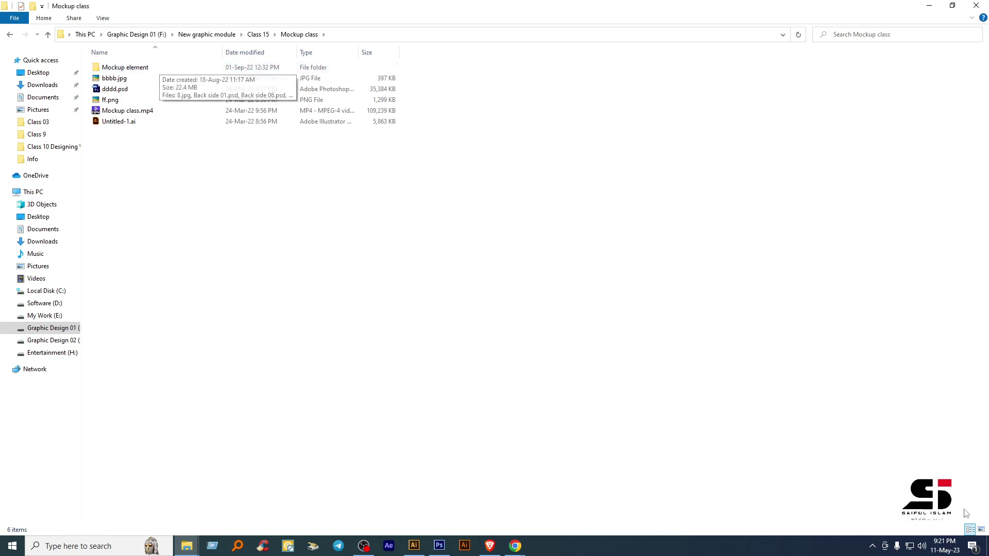
double_click(154, 67)
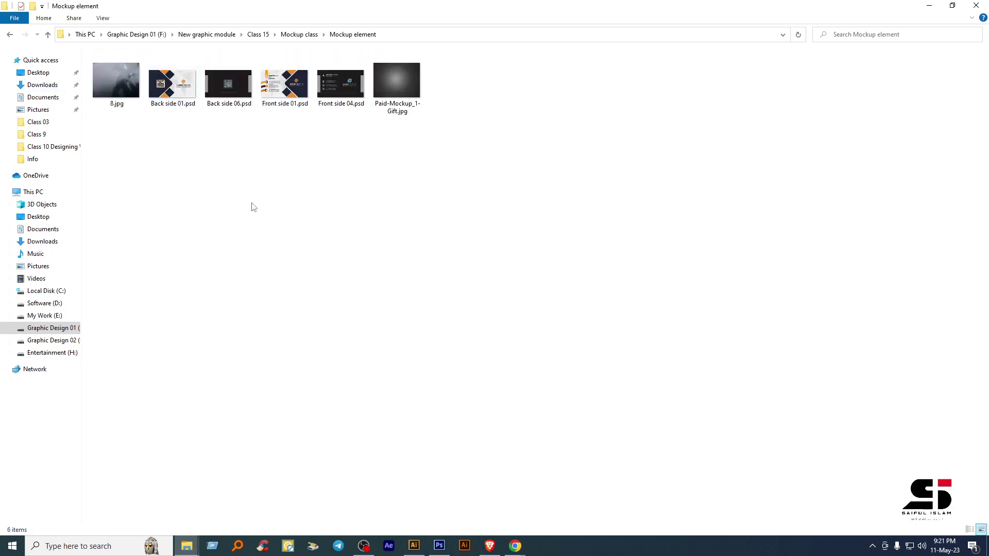
- Open Back side 01.psd and Front side 01.psd together in Photoshop
left_click(176, 96)
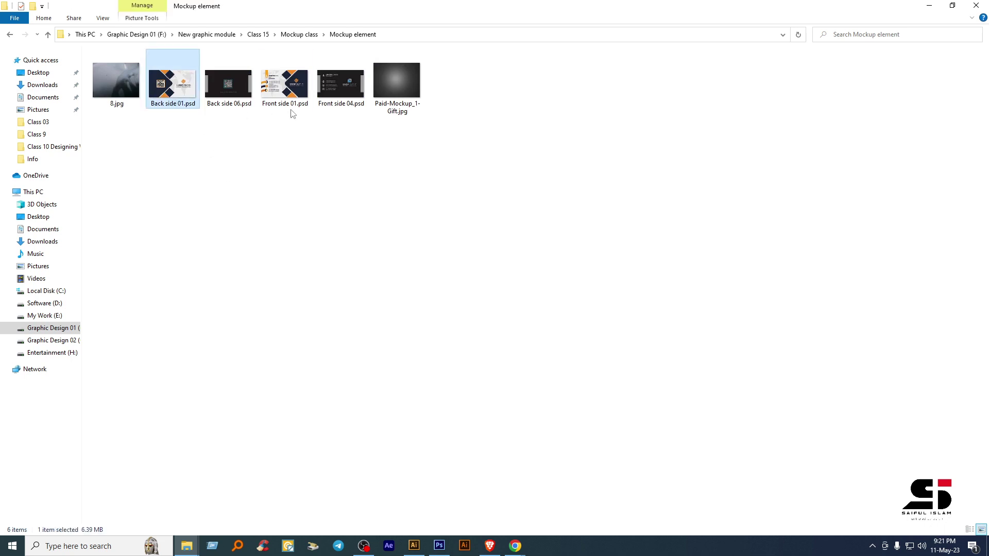
left_click(295, 103, "ctrl")
left_click_drag(294, 103, 582, 82)
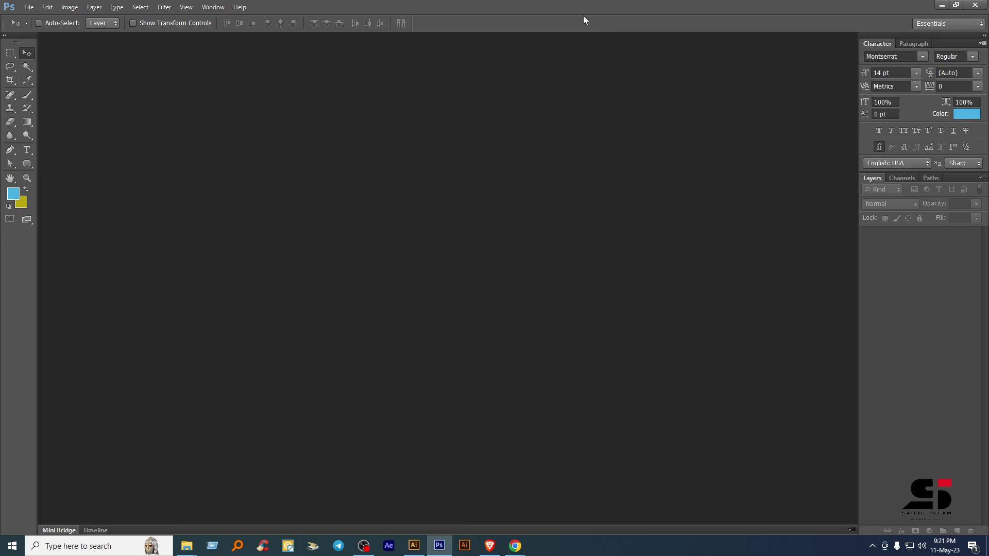
left_click_drag(583, 16, 581, 114)
left_click(469, 205)
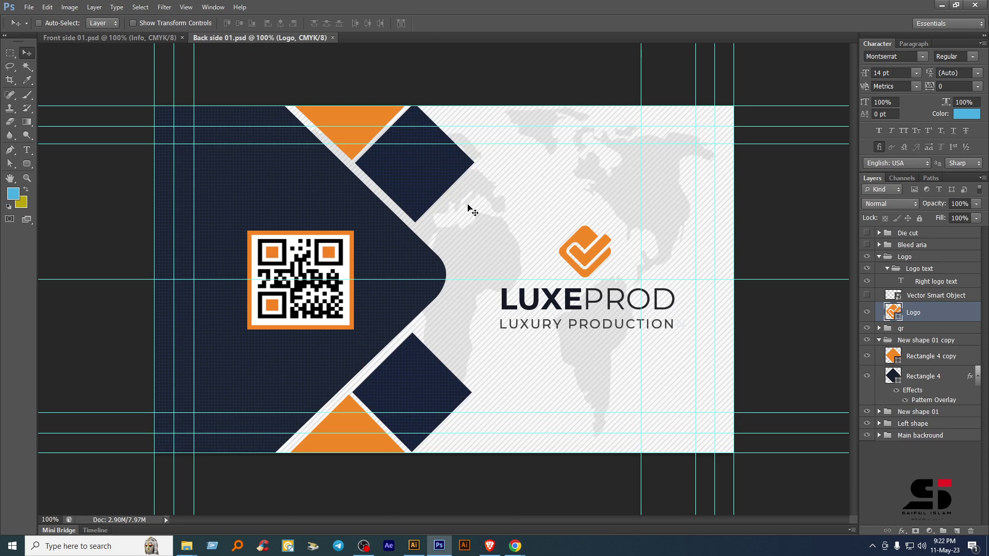
- Copy the merged back-side artwork inside the outer trim guides, excluding the bleed, and clear the selection
left_click(9, 53)
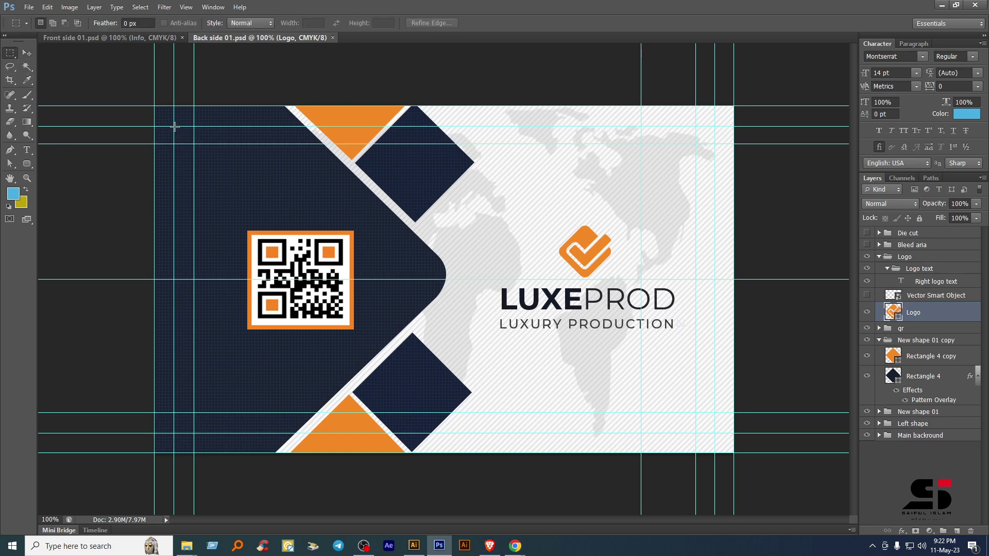
left_click_drag(174, 126, 714, 434)
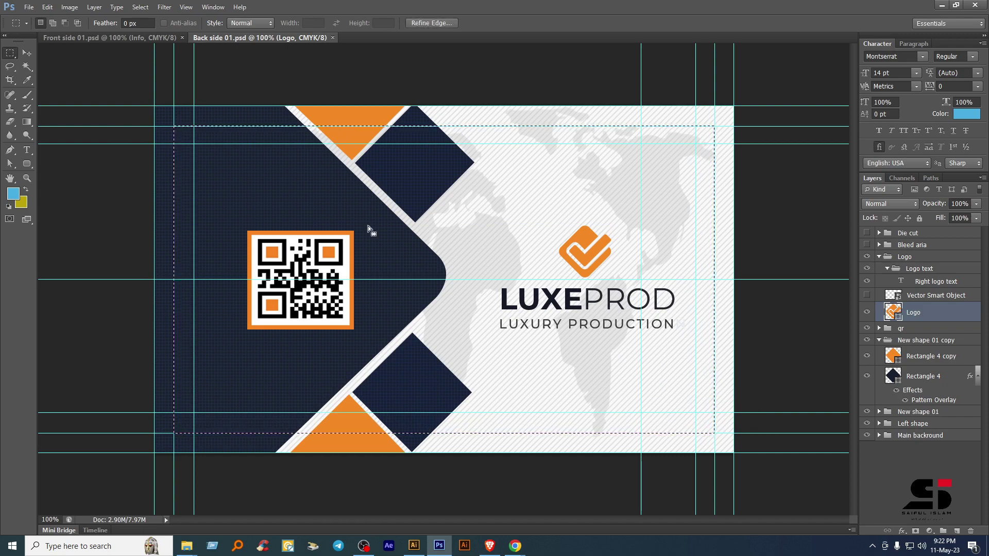
left_click(48, 7)
left_click(65, 87)
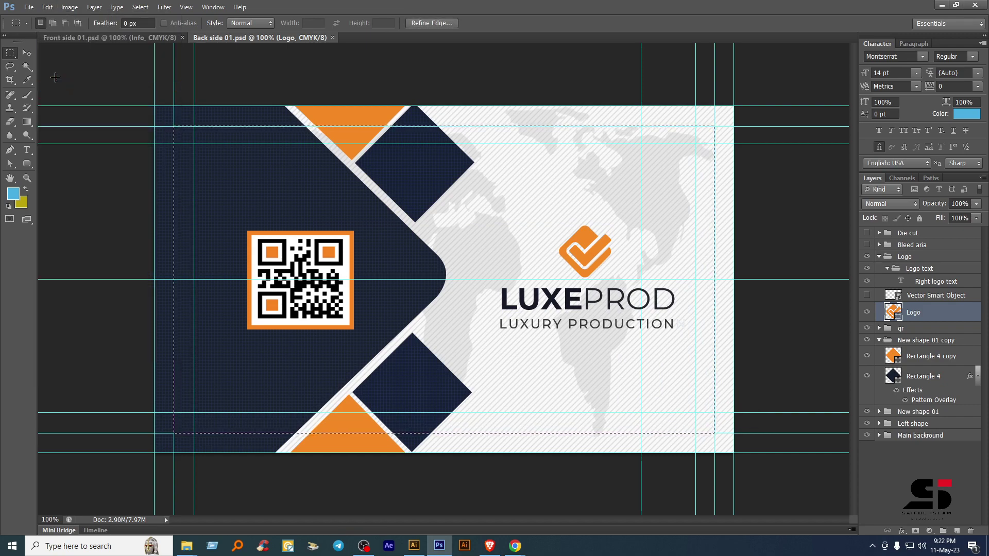
left_click(27, 55)
key("ctrl+d")
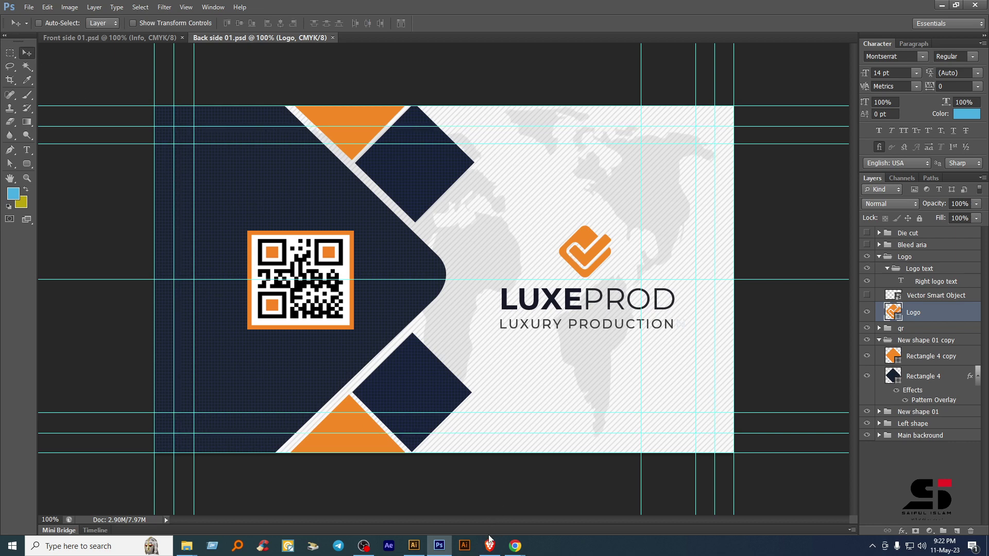
- Switch to Illustrator, paste the copied back-side artwork and place it at the lower card's top-left corner
left_click(413, 545)
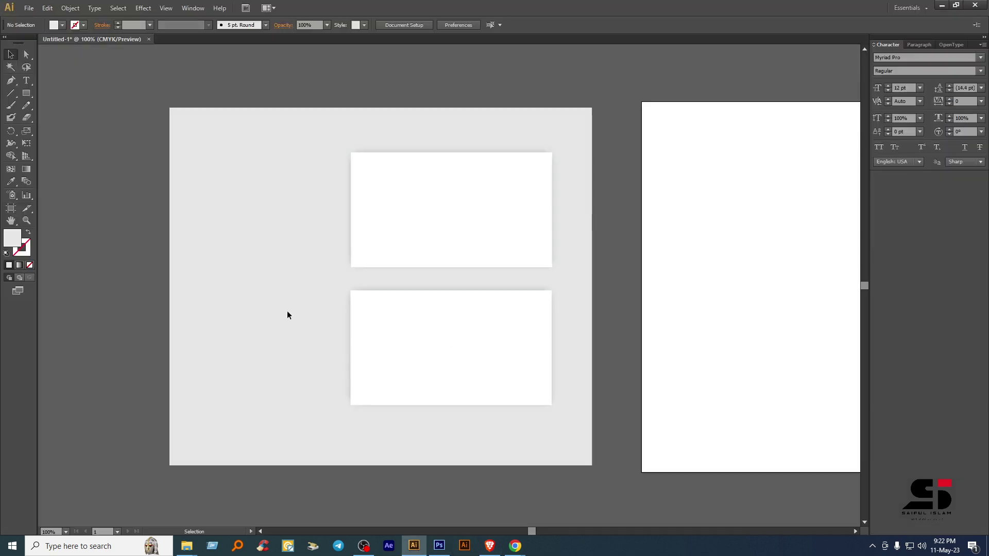
key("ctrl+v")
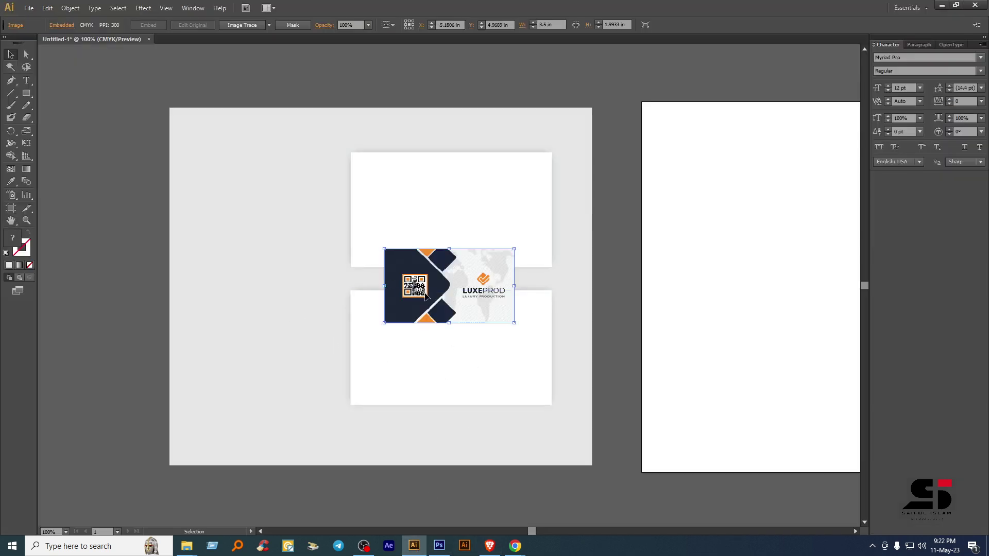
left_click_drag(403, 348, 393, 334)
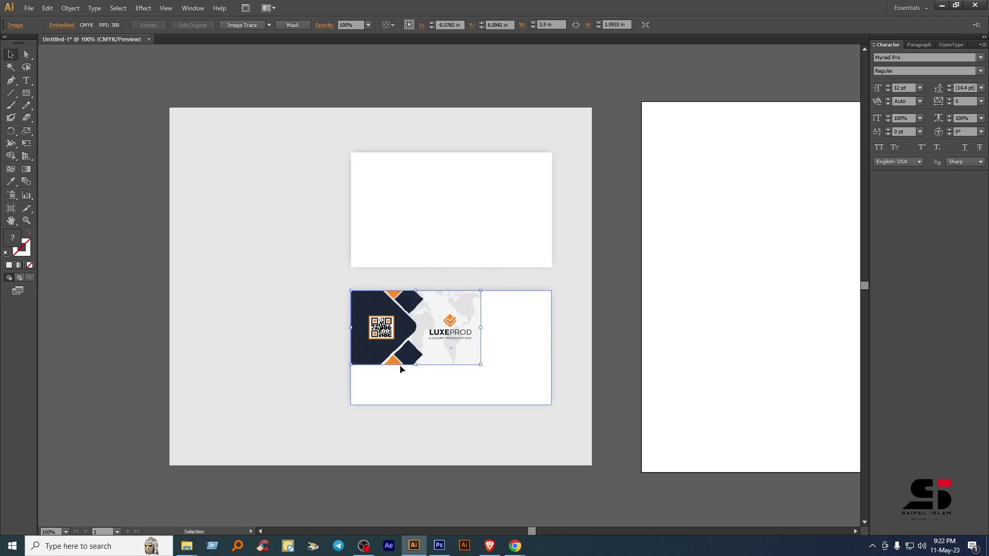
- Align the pasted artwork with the left and top edges of the lower card group
scroll(405, 337, "up", 3)
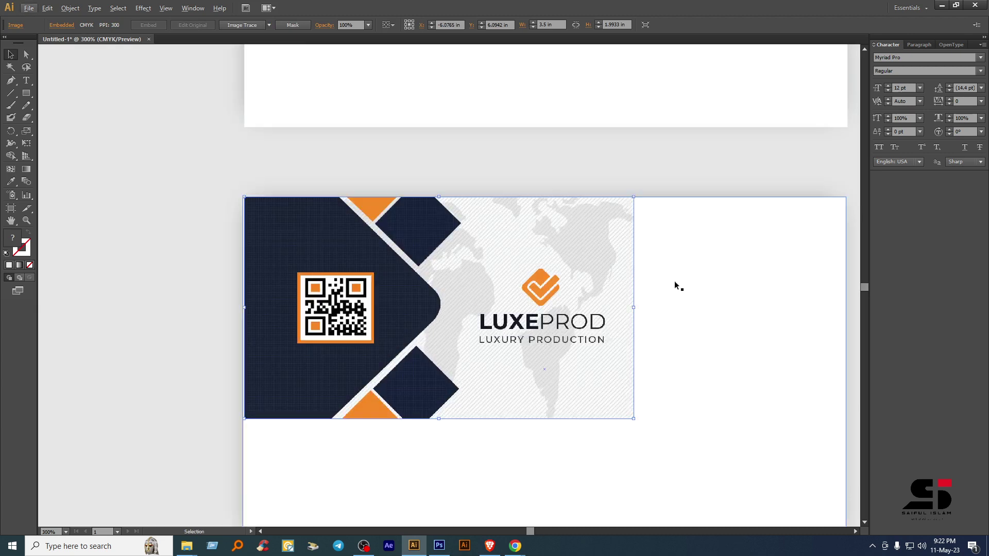
left_click(713, 283)
left_click(436, 292, "shift")
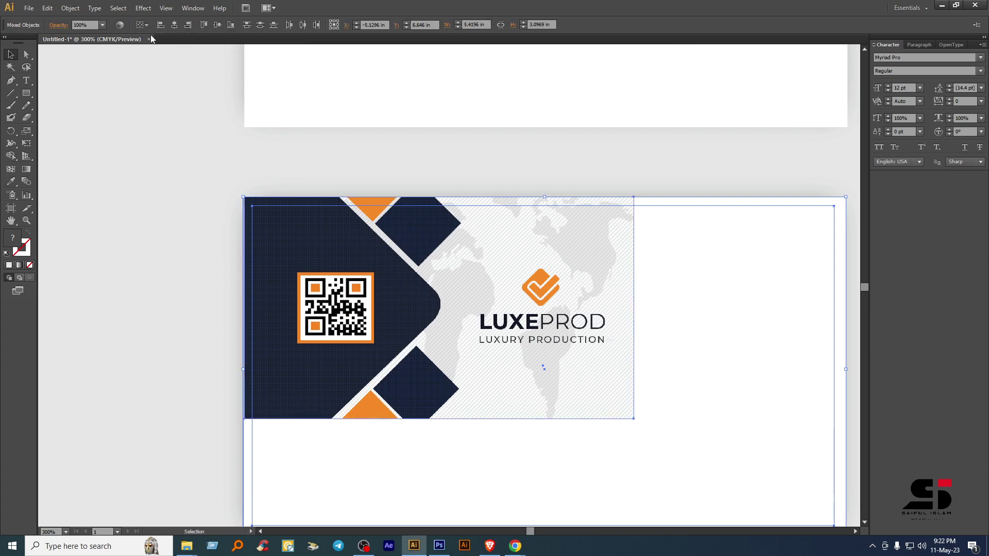
left_click(161, 25)
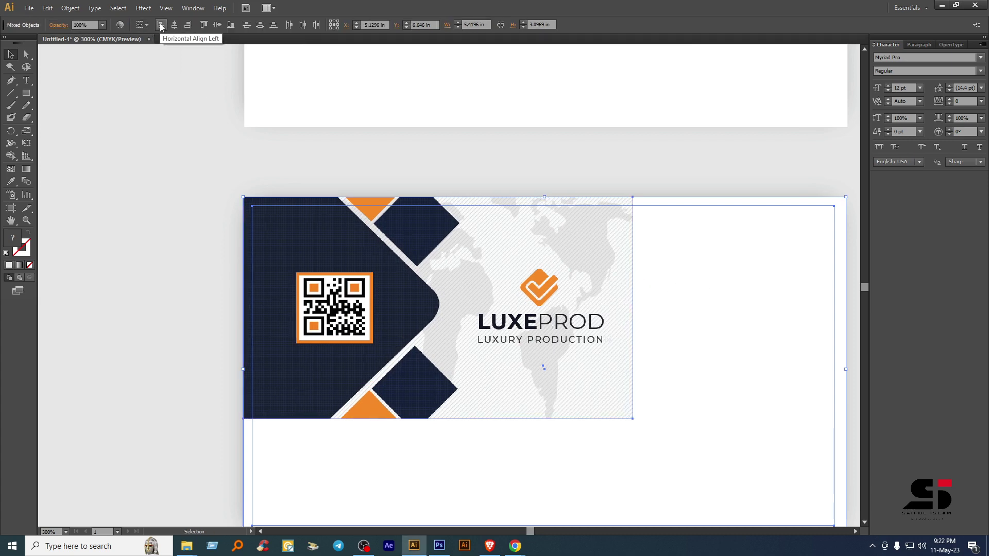
left_click(204, 26)
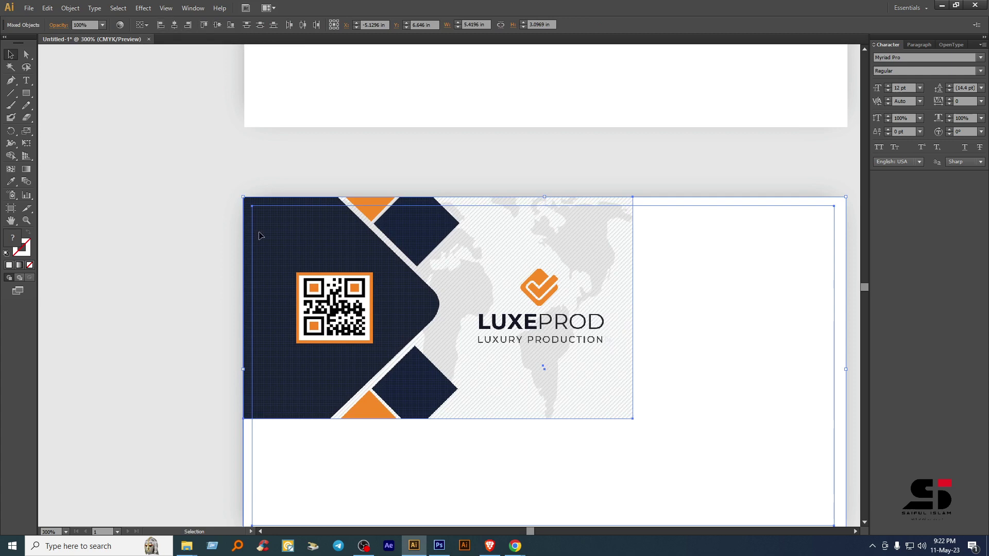
- Scale up the back-side artwork from its bottom-right corner until it covers the whole lower card
key("ctrl+minus")
left_click_drag(490, 317, 420, 247)
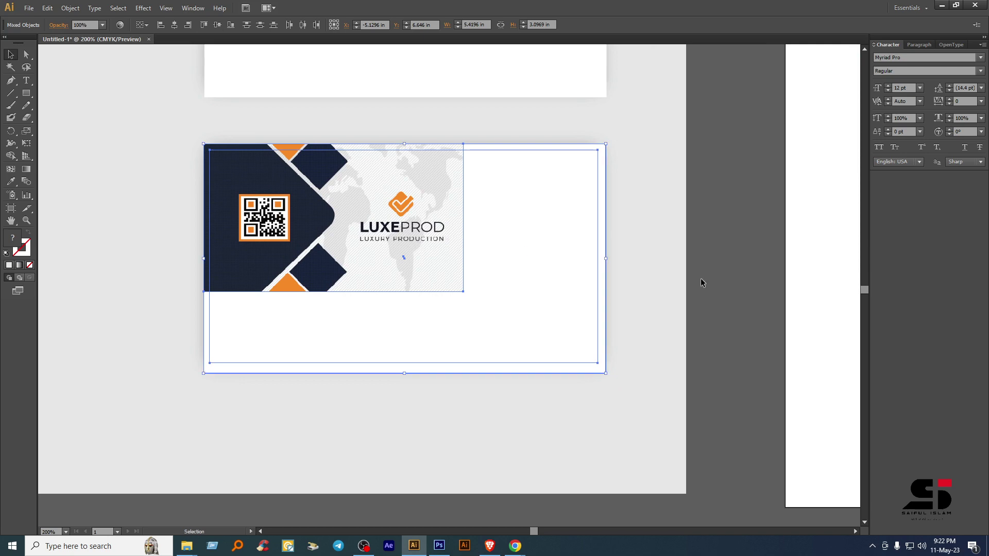
left_click(730, 296)
left_click(425, 256)
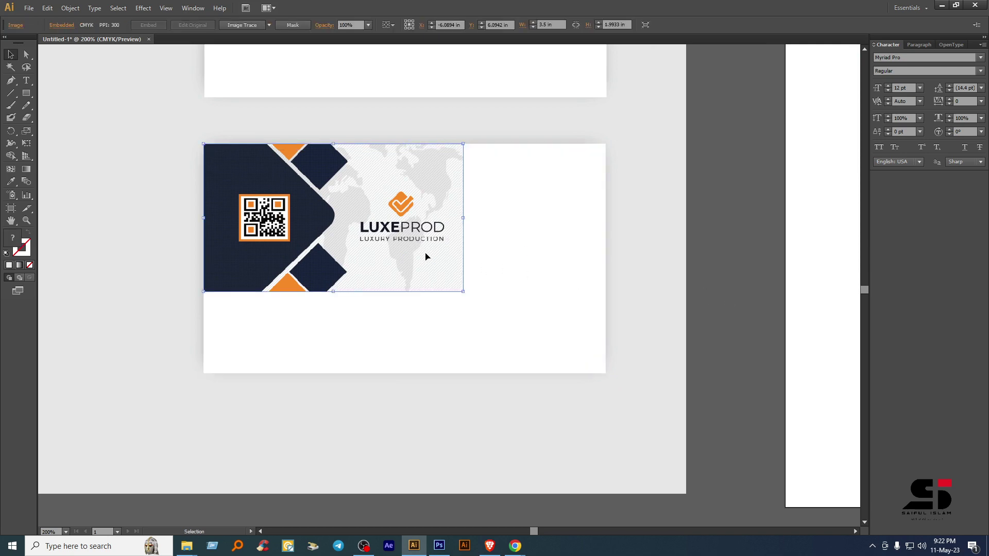
left_click_drag(463, 291, 605, 374)
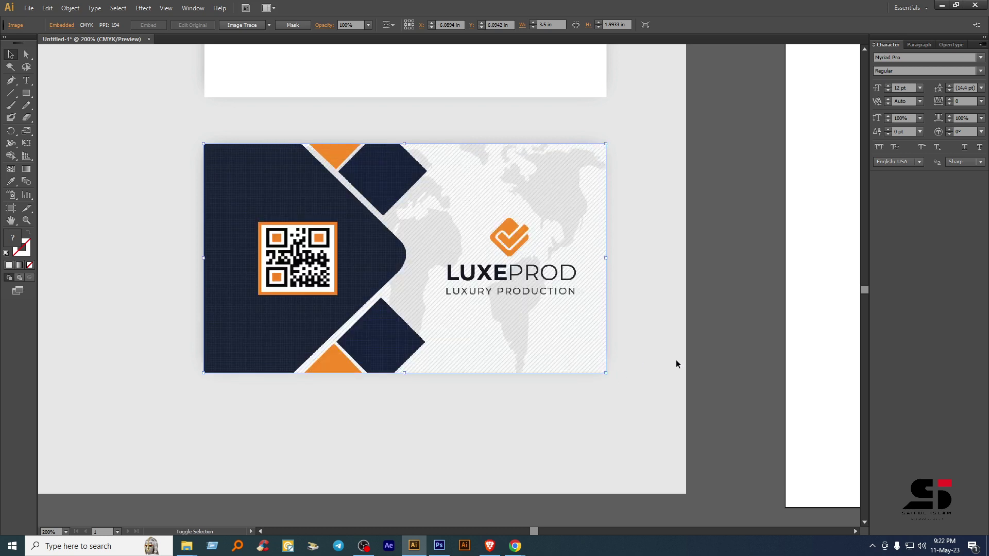
left_click(676, 364)
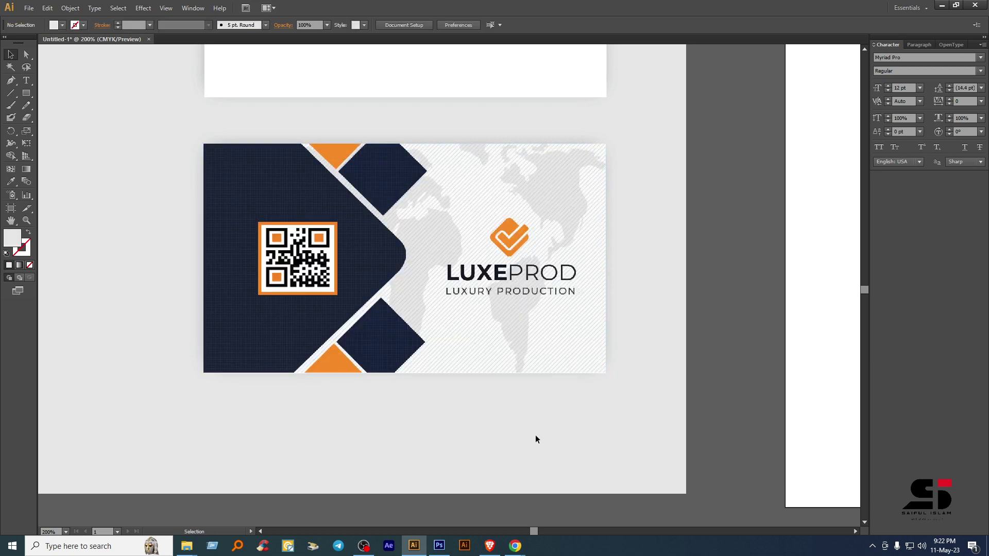
- Switch to Photoshop and copy the merged artwork of Front side 01.psd inside the outer trim guides, excluding the bleed
left_click(439, 546)
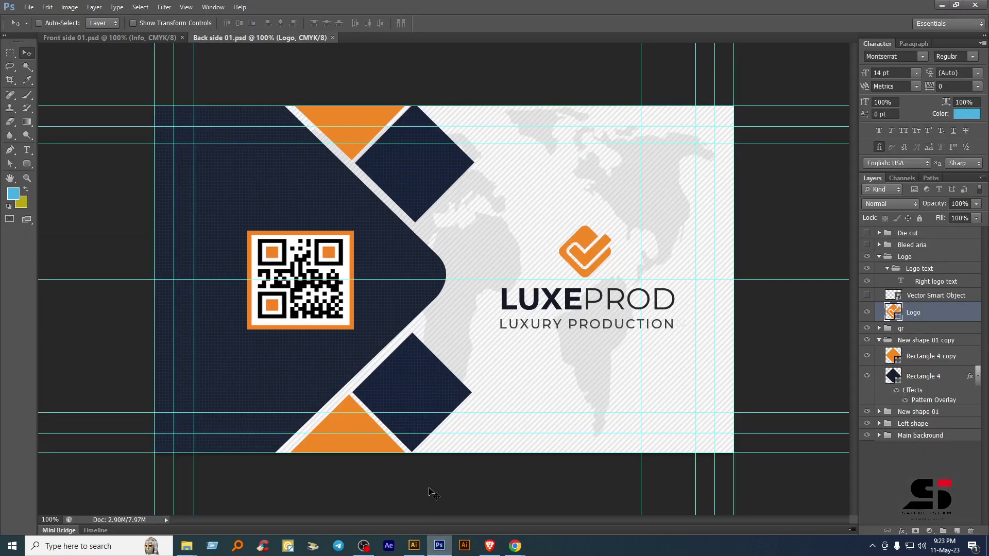
left_click(143, 34)
left_click(11, 54)
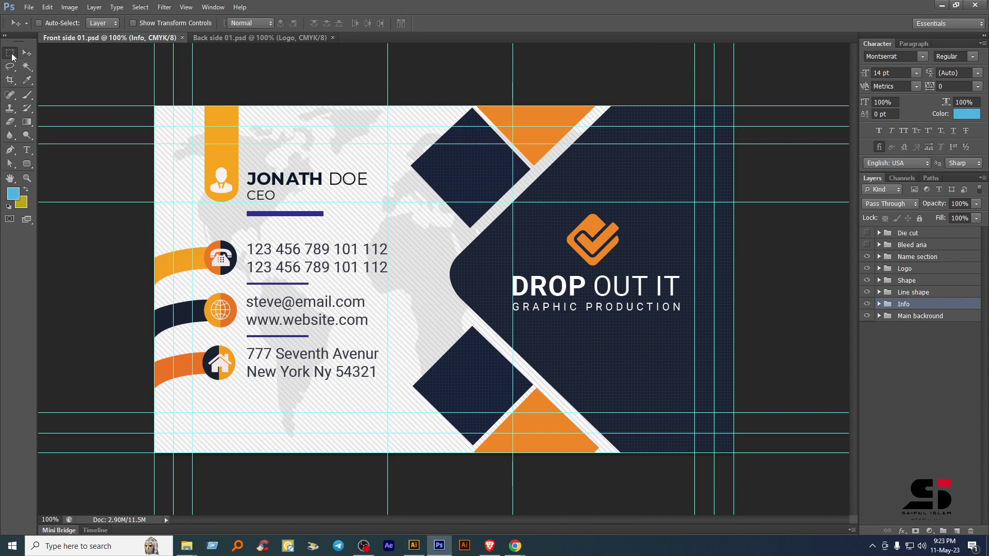
left_click_drag(174, 125, 714, 433)
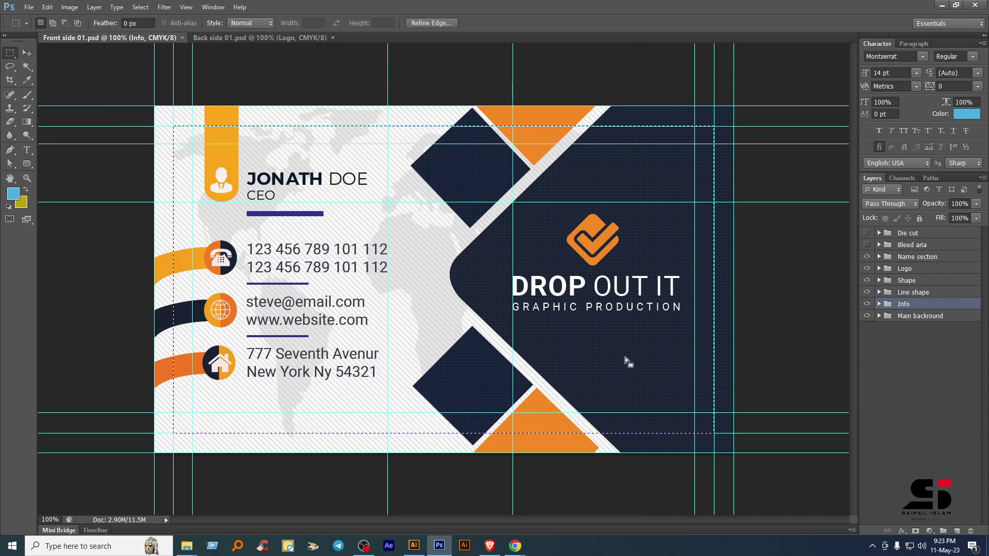
left_click(48, 7)
mouse_move(59, 8)
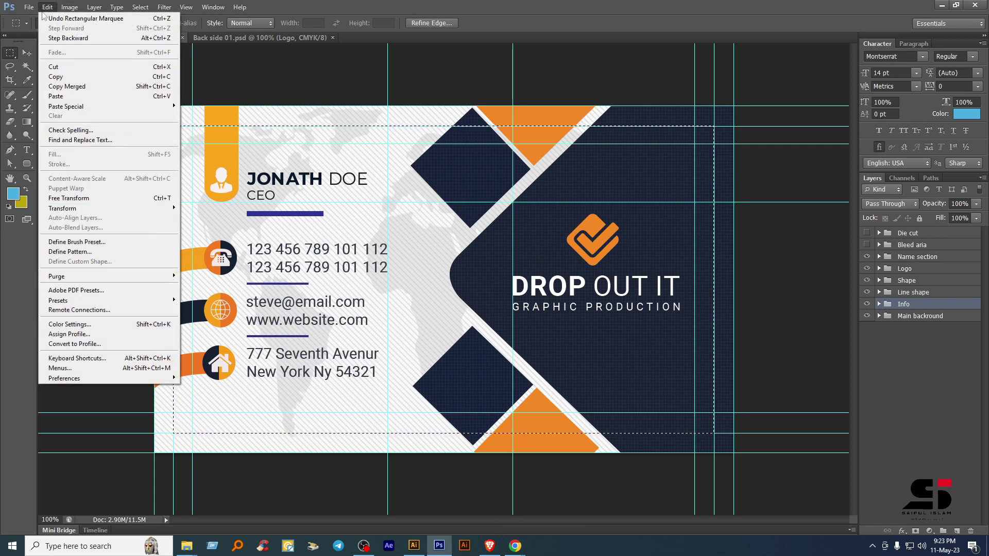
left_click(78, 88)
left_click(27, 55)
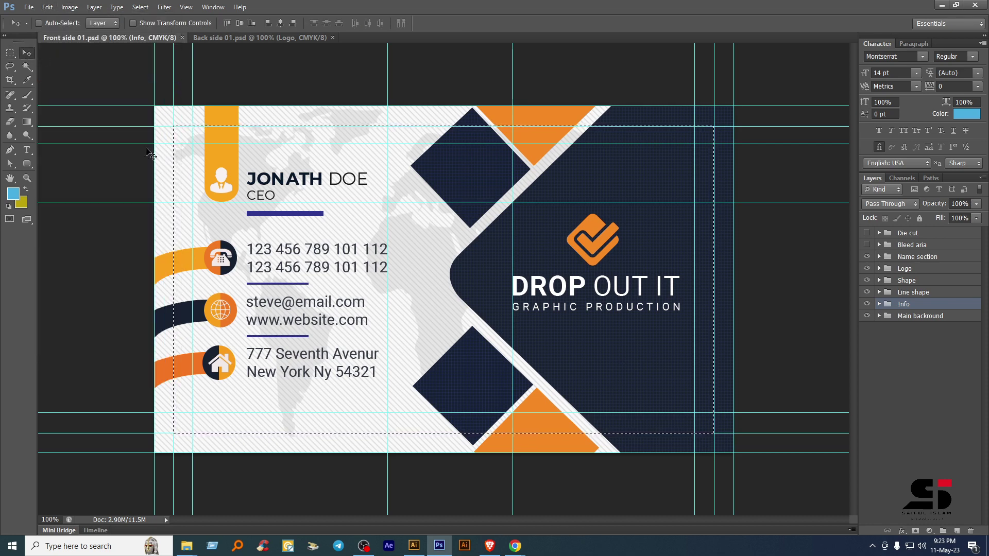
- Switch to Illustrator, paste the copied front-side artwork and place it over the blank upper card near its top-left corner
left_click(412, 546)
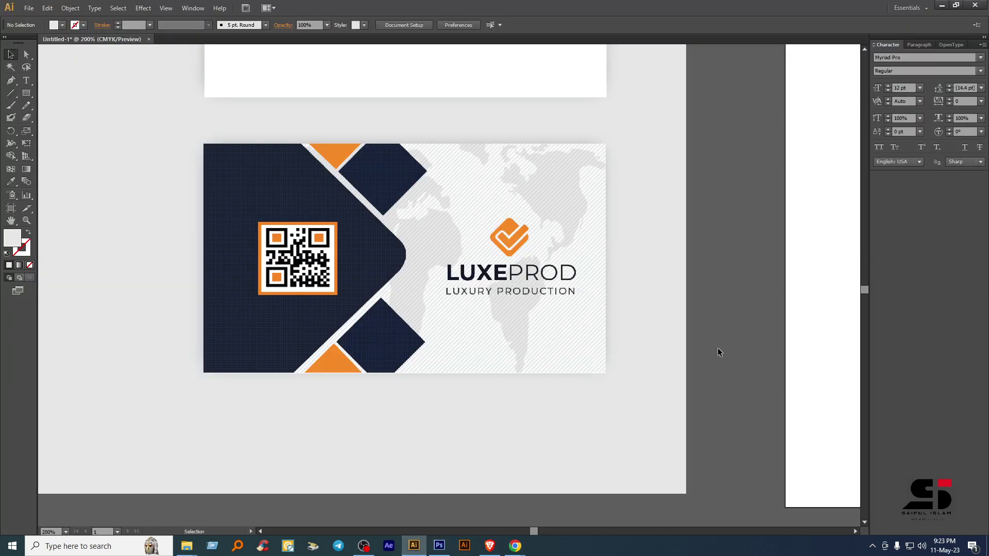
scroll(699, 237, "up", 5)
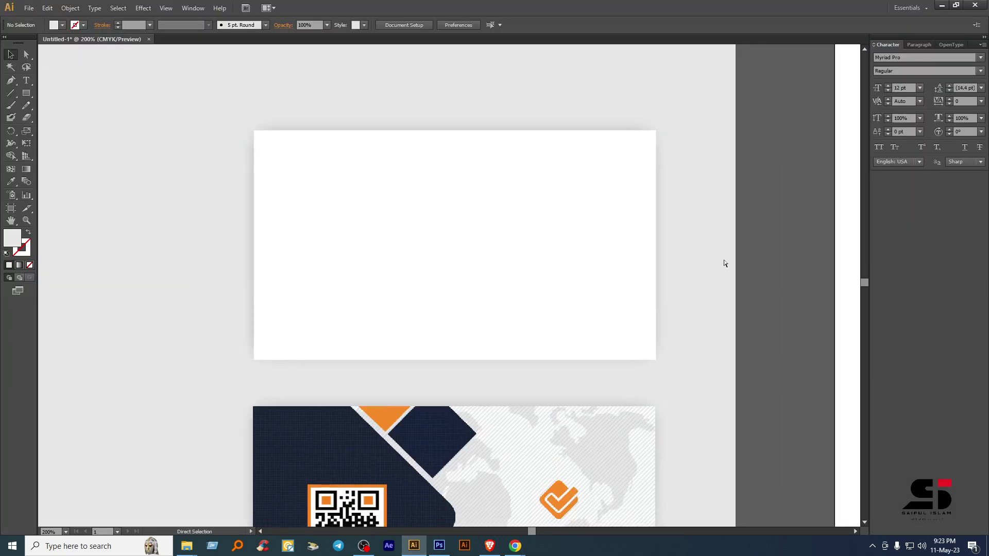
key("ctrl+v")
left_click_drag(413, 277, 364, 227)
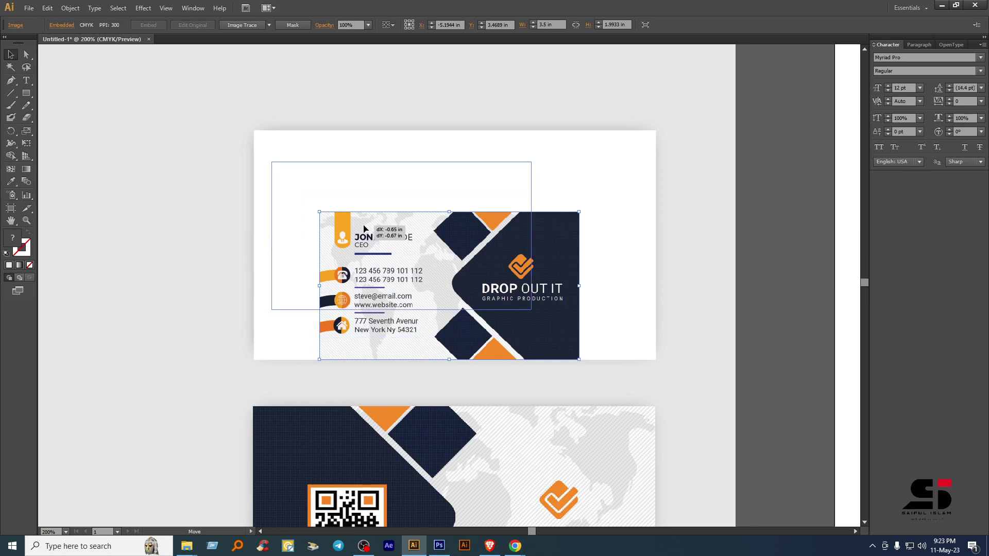
- Align the front-side artwork with the left and top edges of the upper card, and clear the selection
left_click_drag(271, 104, 329, 170)
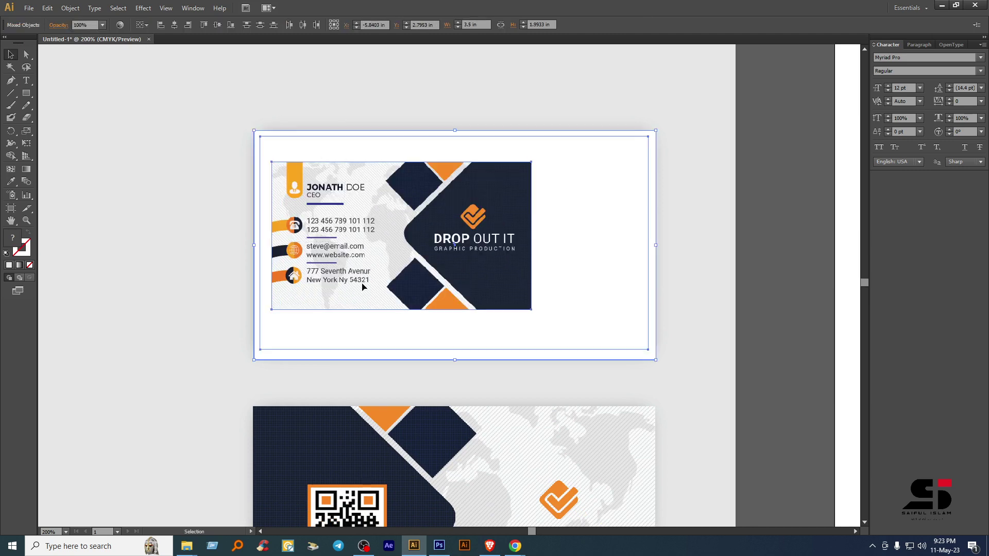
left_click(161, 25)
left_click(204, 25)
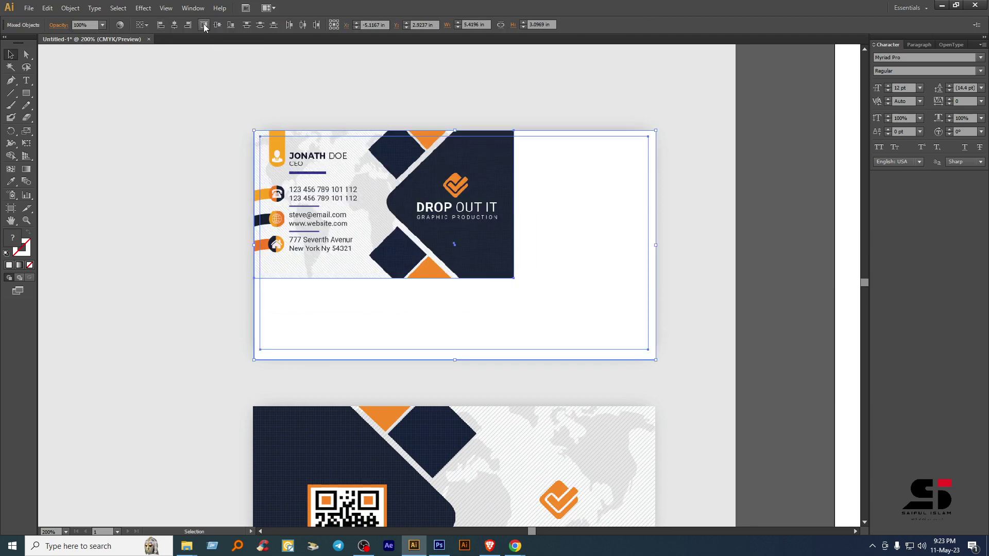
left_click(753, 269)
- Scale up the front-side artwork proportionally from its bottom-right corner until it covers the upper card
left_click(465, 225)
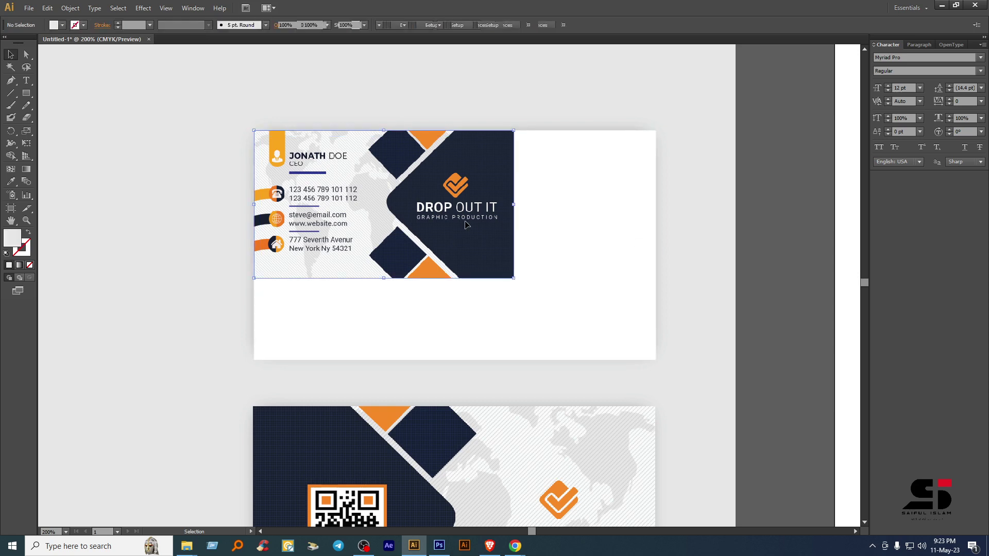
left_click_drag(514, 278, 655, 365)
left_click(802, 320)
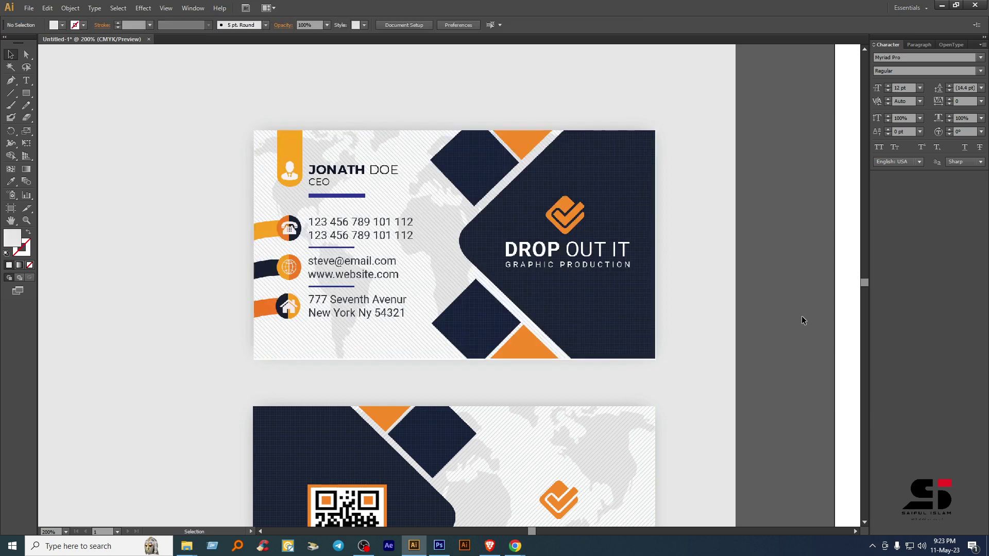
- Group the front artwork with the upper card and the back artwork with the lower card as two separate groups
scroll(676, 316, "down", 2)
scroll(676, 318, "down", 1)
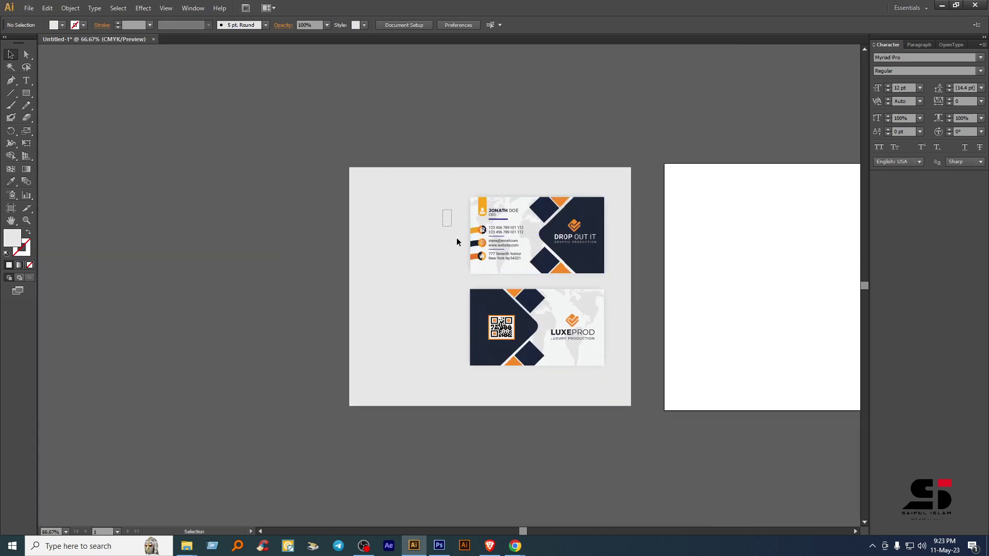
left_click_drag(442, 209, 558, 352)
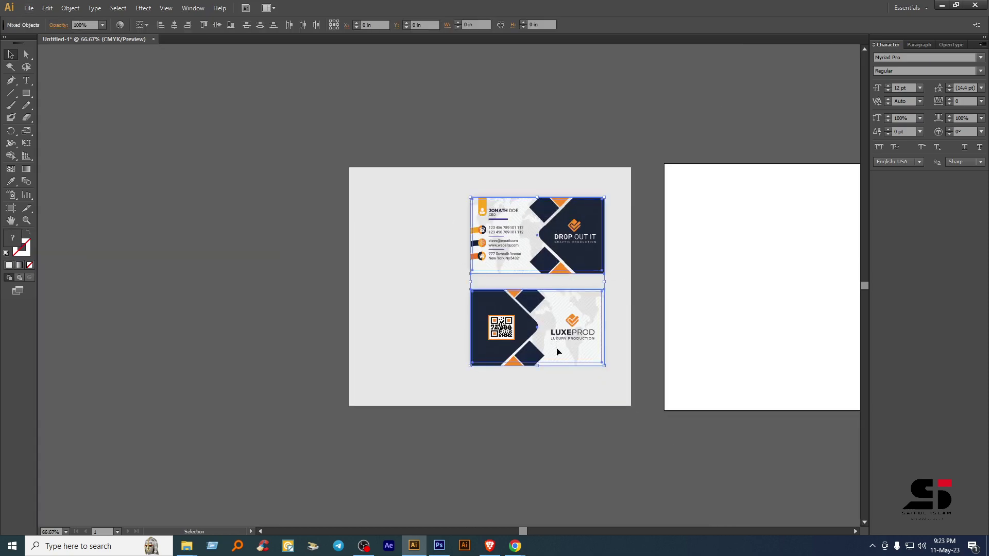
left_click(644, 270)
left_click_drag(445, 203, 543, 256)
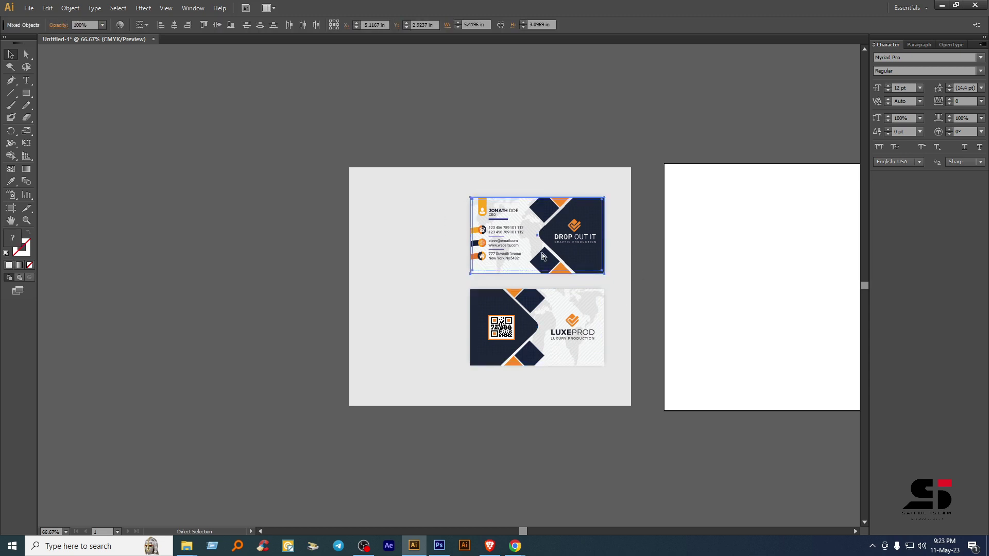
left_click_drag(441, 308, 536, 370)
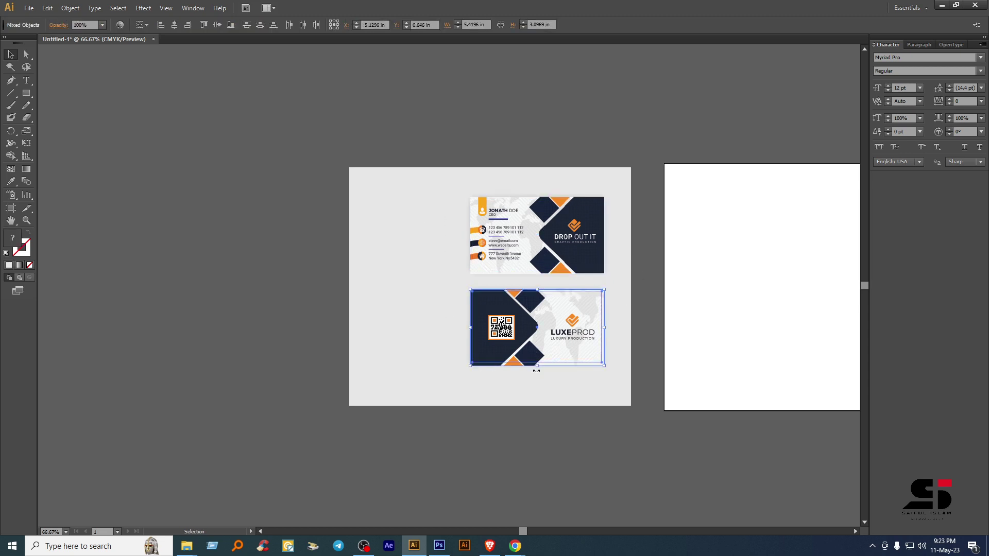
key("ctrl+g")
- Align the two card groups with each other on their horizontal centers and clear the selection
left_click(476, 268, "shift")
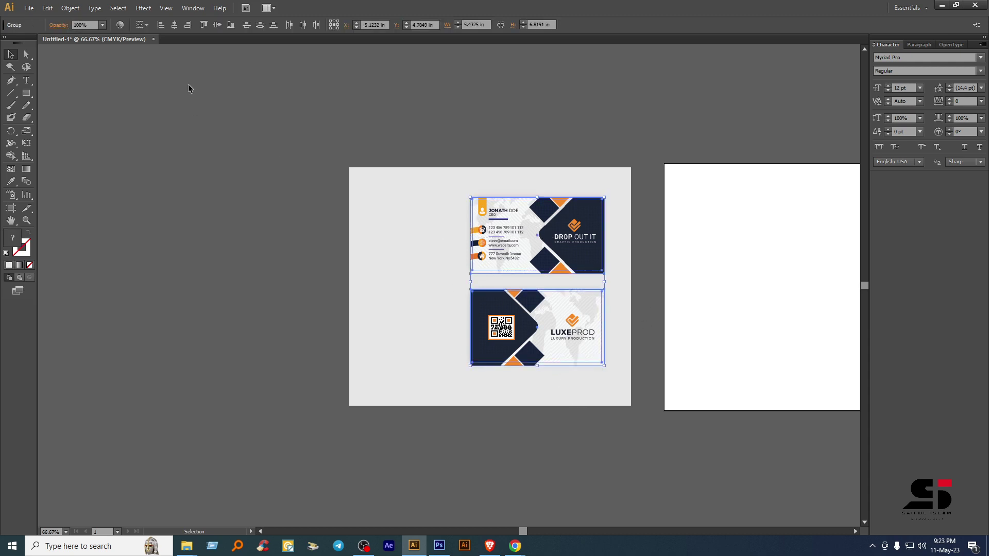
left_click(174, 25)
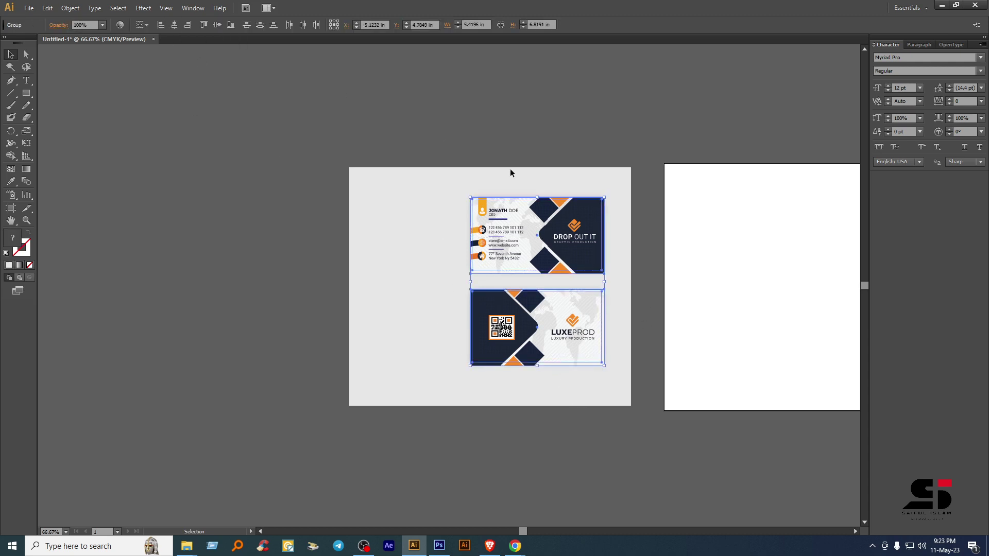
left_click(662, 303)
- Move the lower card group straight down by about 0.42 in to widen the gap between the cards
left_click(571, 335)
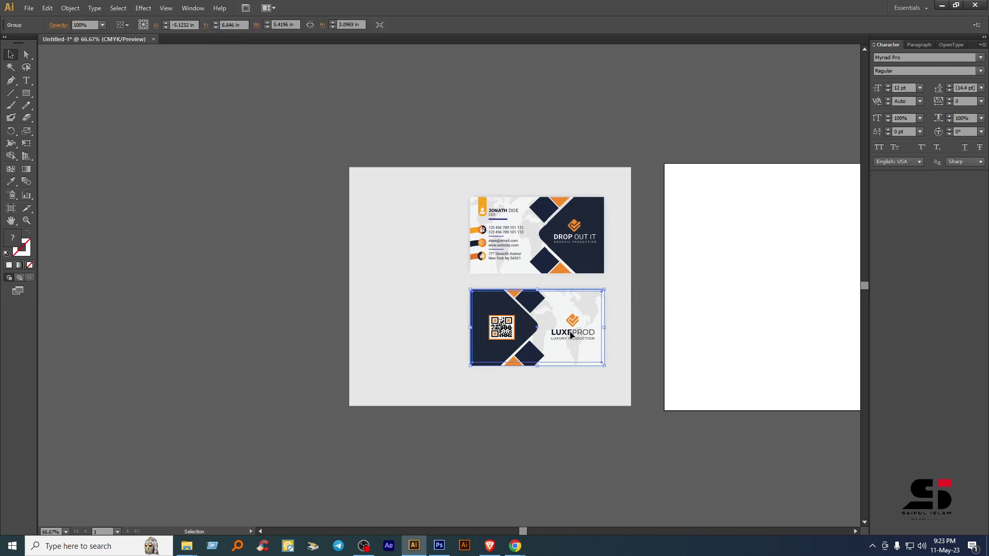
key("shift+Down")
key("shift+Down")
key("shift+Down")
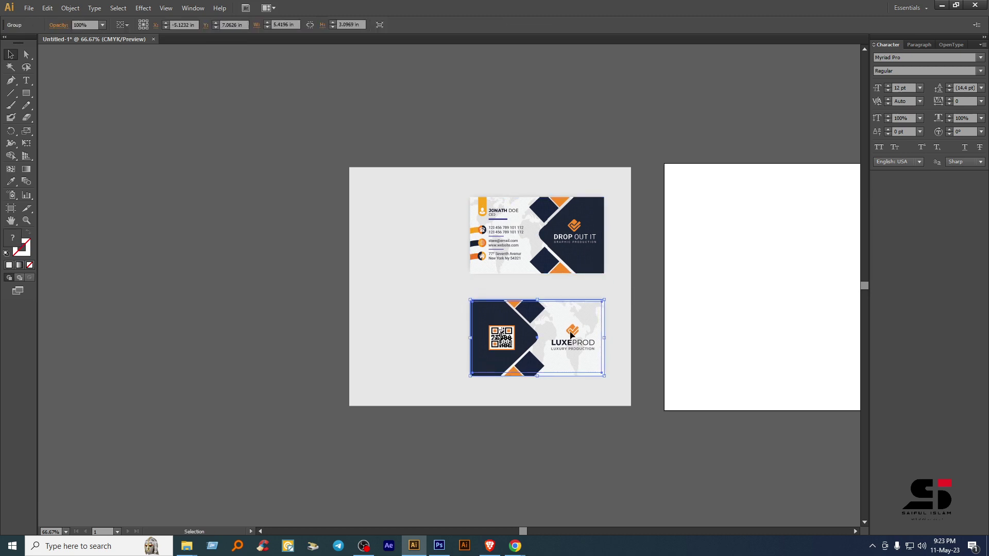
- Group both cards together and center the group vertically on the artboard
left_click(564, 265)
left_click(575, 334, "shift")
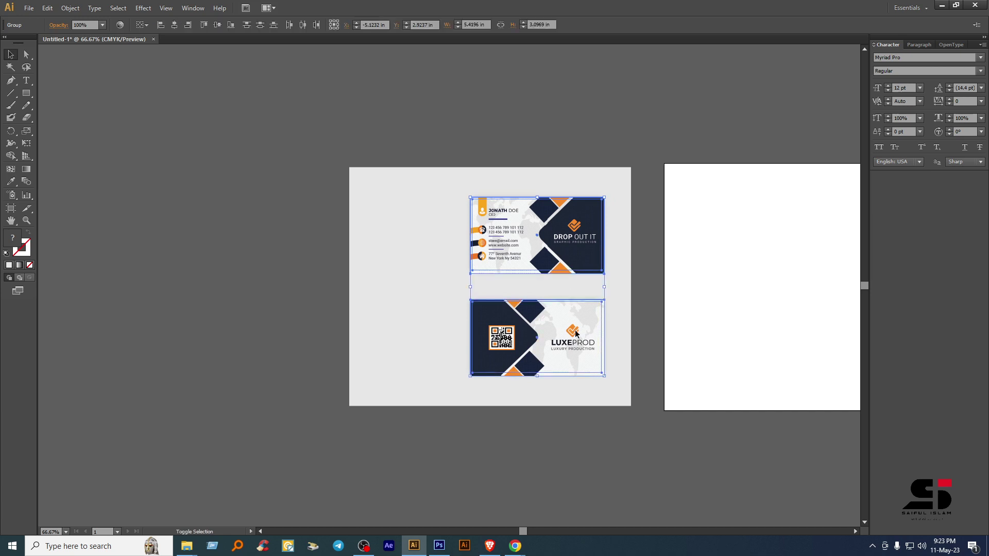
key("ctrl+g")
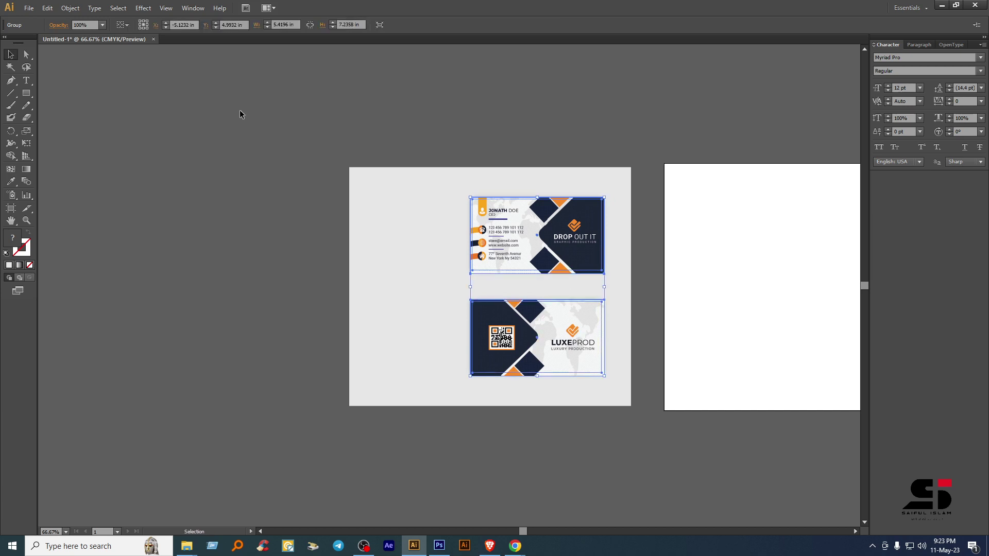
left_click(131, 26)
left_click(140, 57)
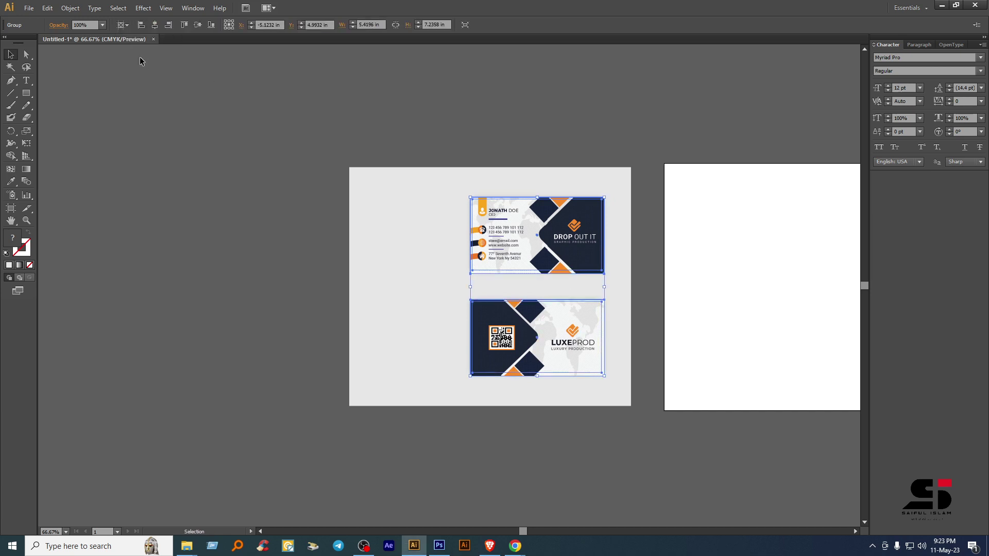
left_click(198, 27)
left_click(246, 159)
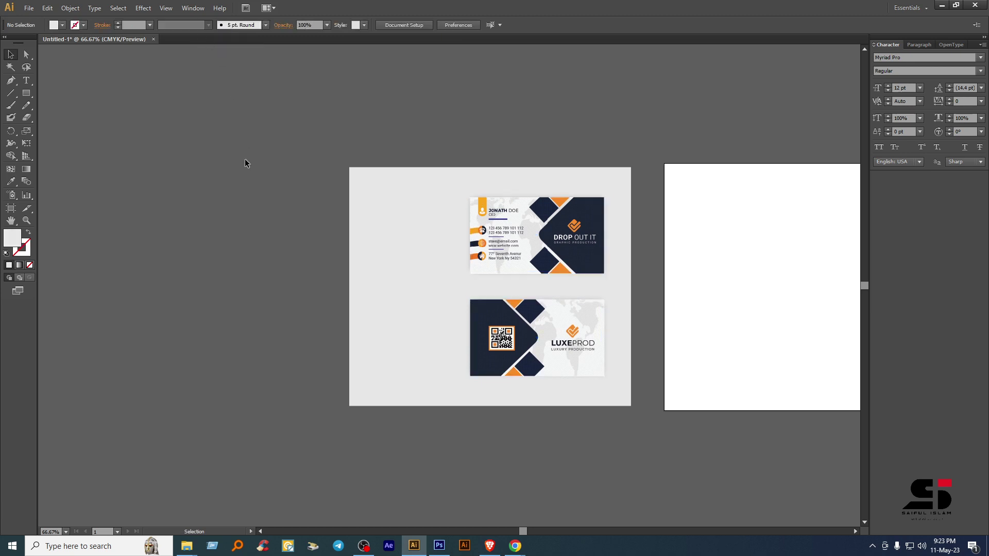
scroll(460, 257, "up", 2, "alt")
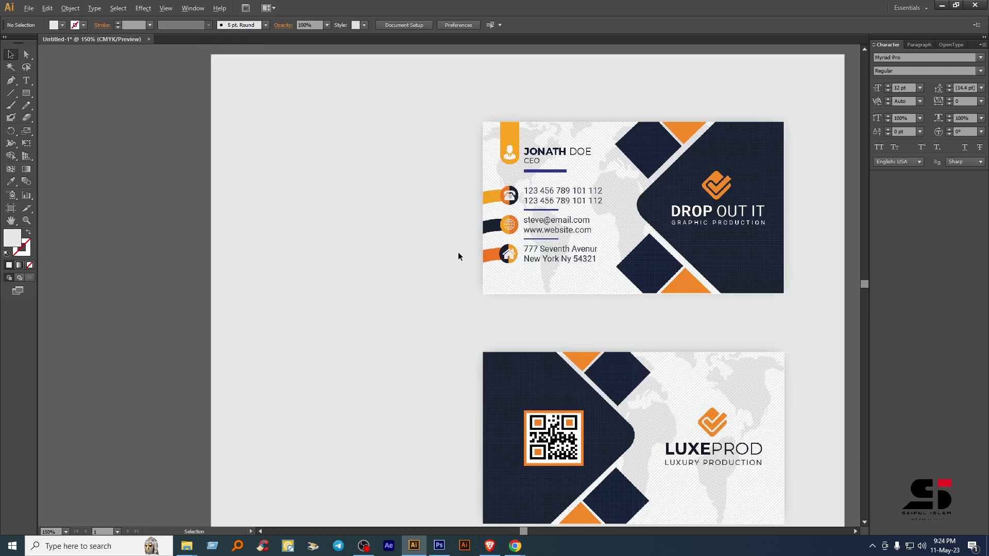
scroll(459, 252, "down", 1, "alt")
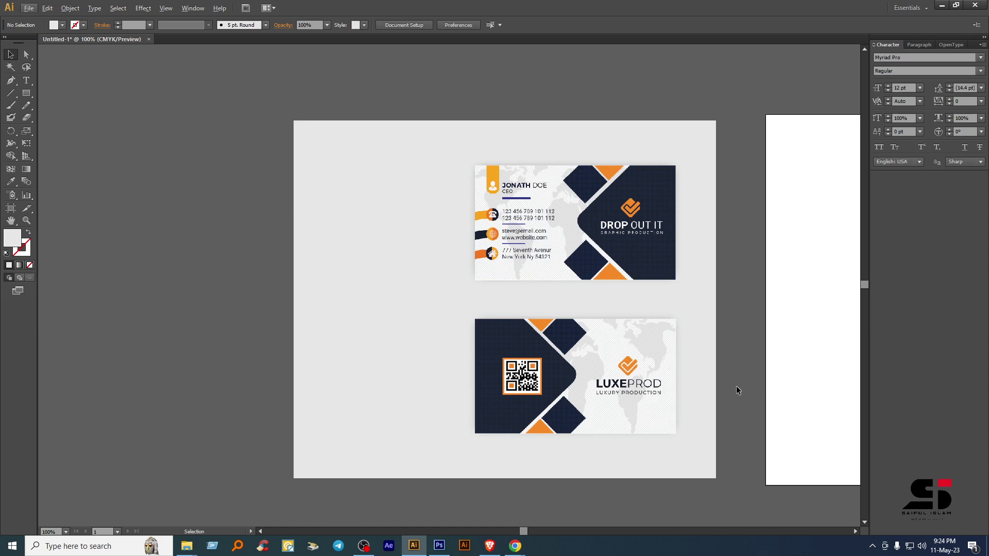
scroll(733, 388, "up", 1)
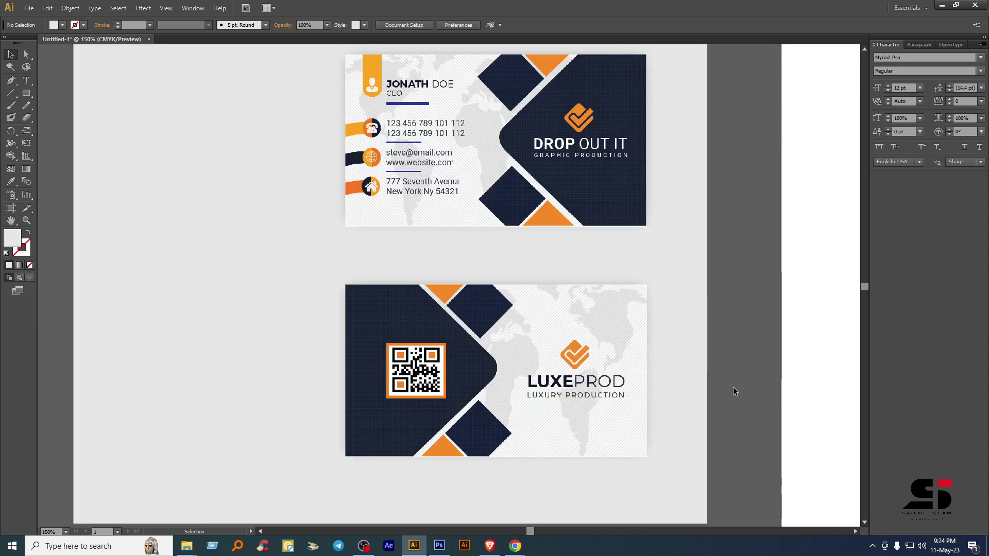
scroll(734, 387, "down", 1)
scroll(470, 354, "left", 2)
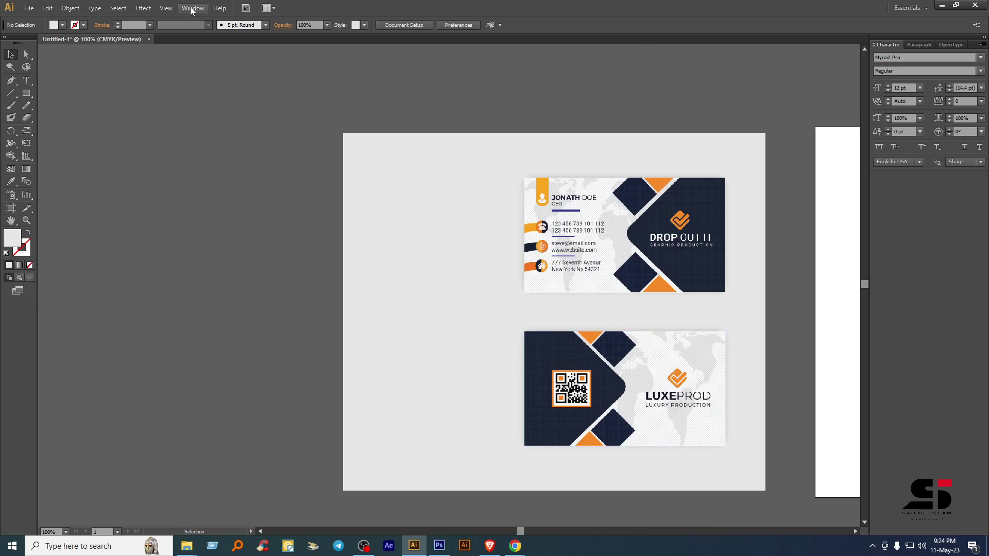
- Add a line of point text reading "business card Design" in the empty grey area beside the cards
left_click(27, 80)
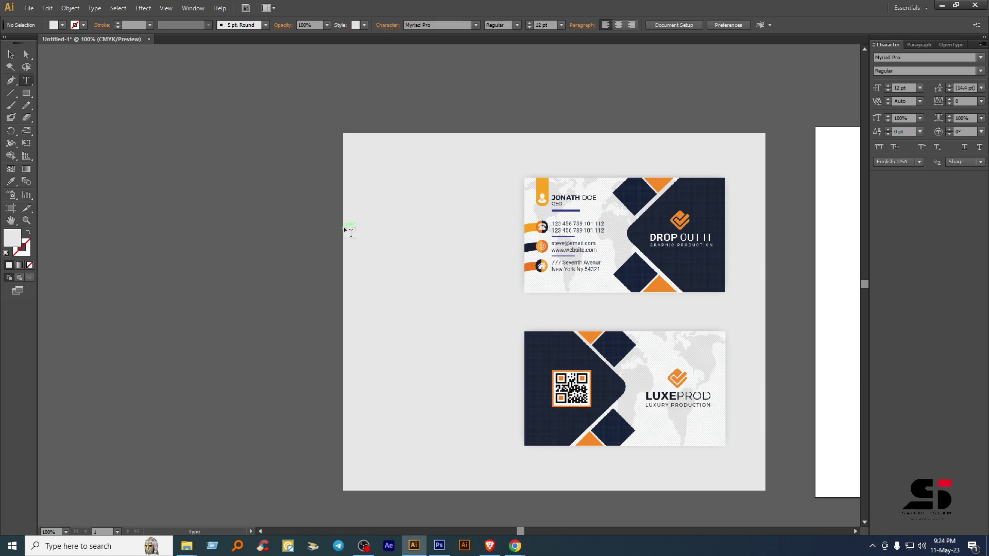
left_click(375, 250)
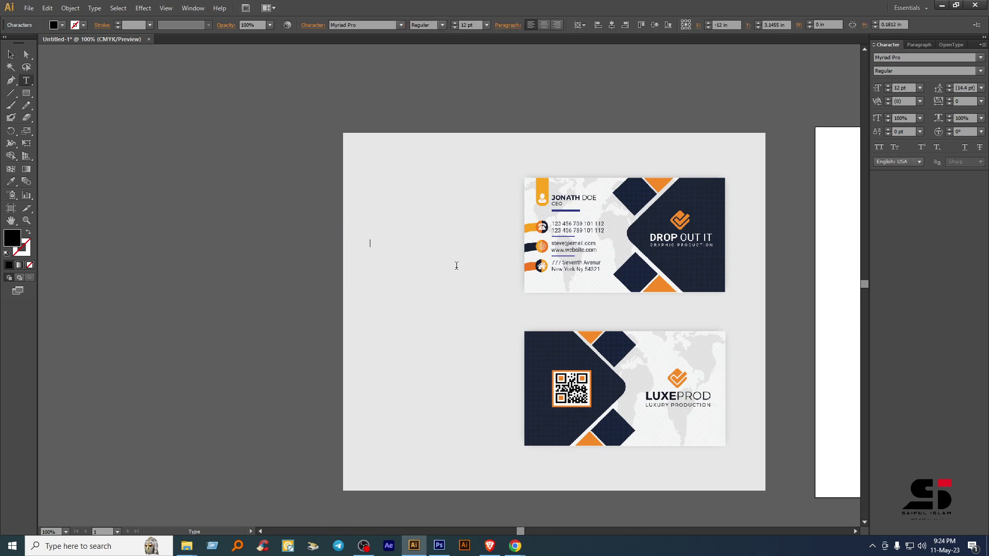
type("business card Design")
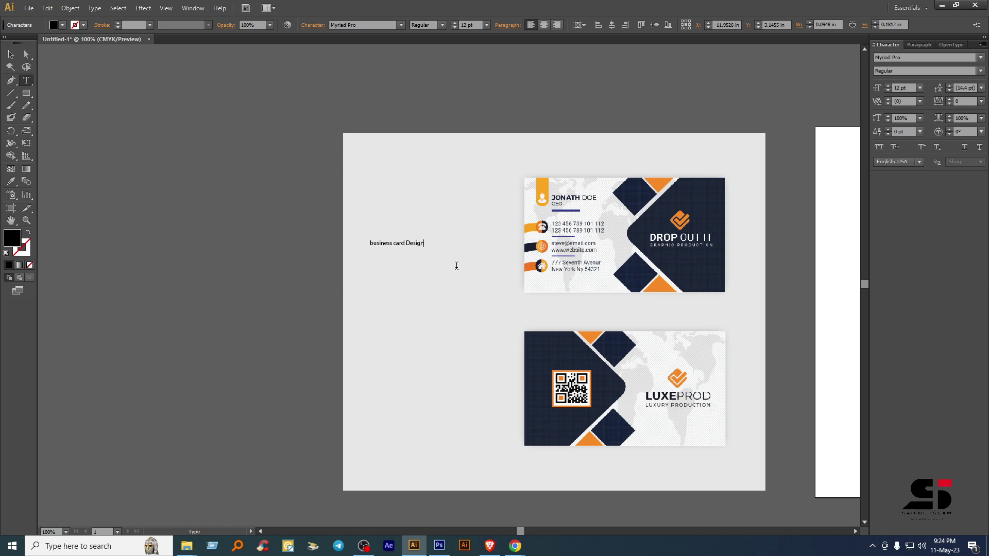
left_click(11, 54)
- Set the heading's font to Bebas Neue Regular and scale the text up proportionally to about 61 pt
left_click(924, 61)
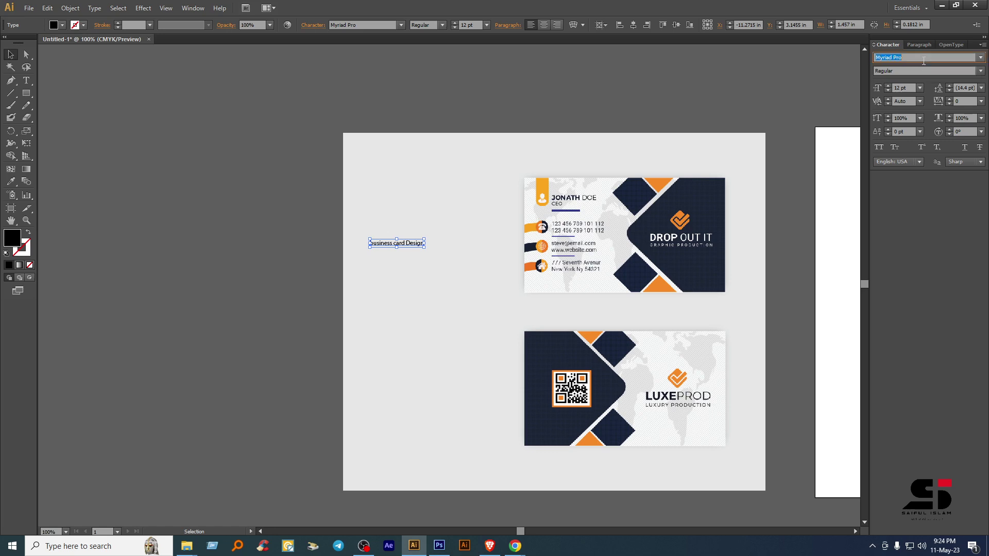
type("Bebas Neue Regular")
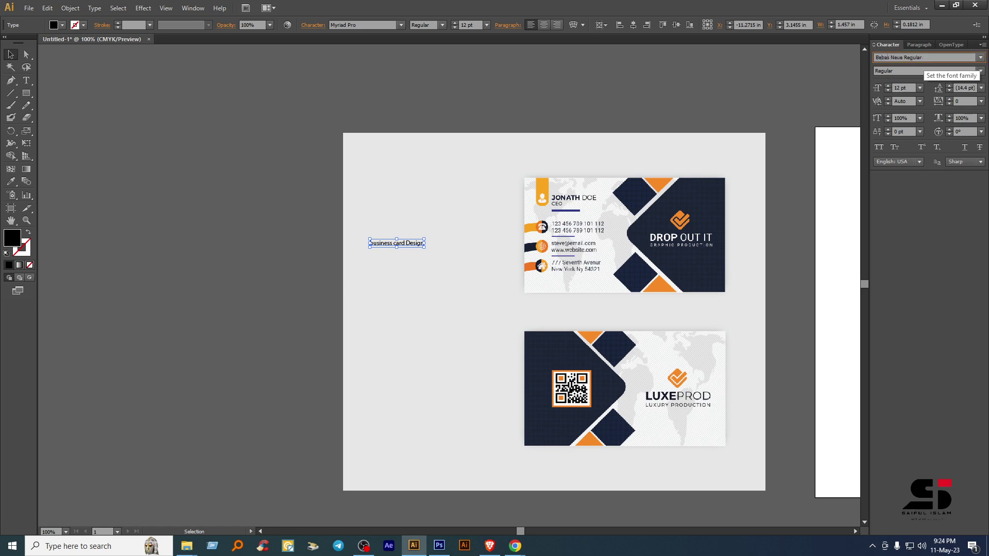
key("Return")
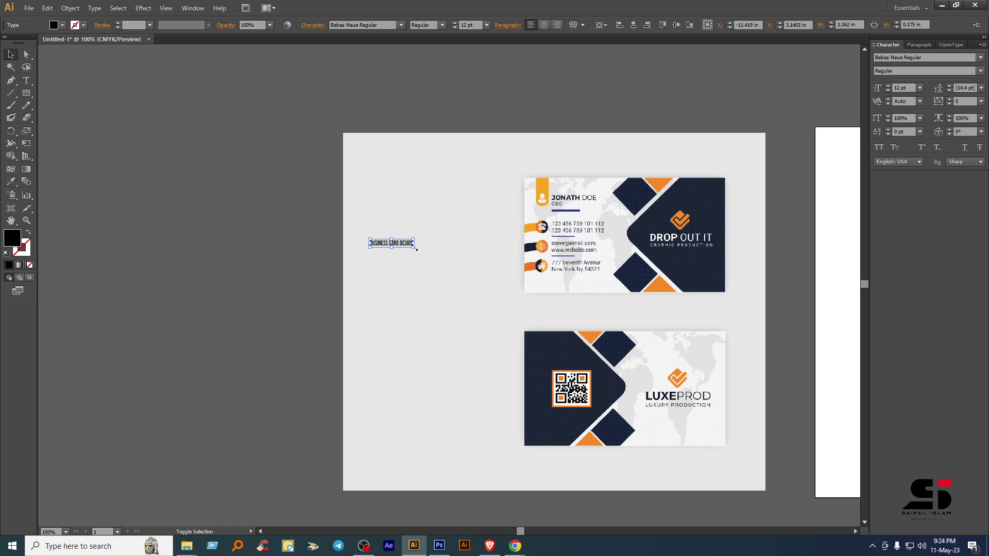
left_click_drag(413, 247, 588, 277)
- Break the heading into three lines reading BUSINESS, CARD and DESIGN, and center-align the text
double_click(466, 260)
key("ctrl+a")
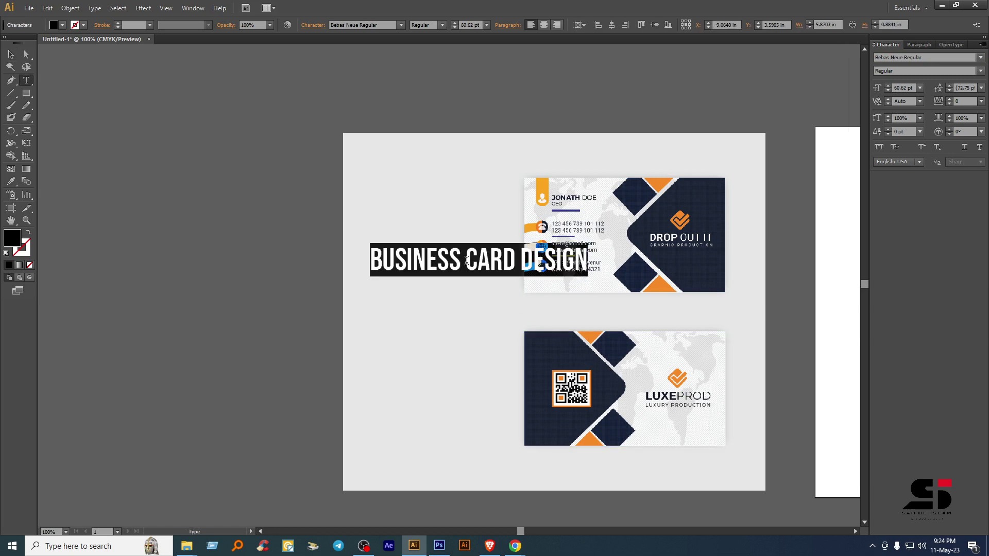
left_click(466, 260)
key("BackSpace")
key("Return")
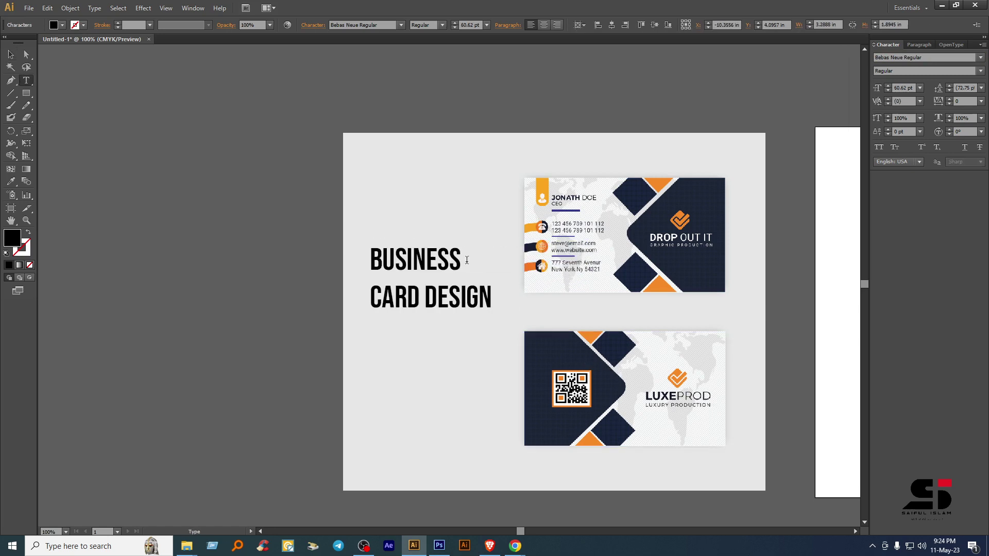
key("Return")
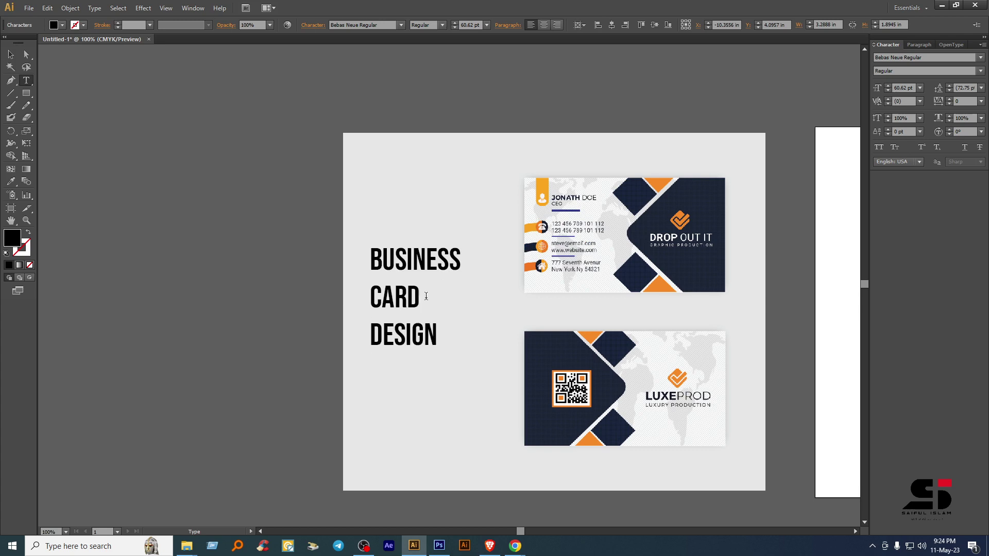
key("ctrl+a")
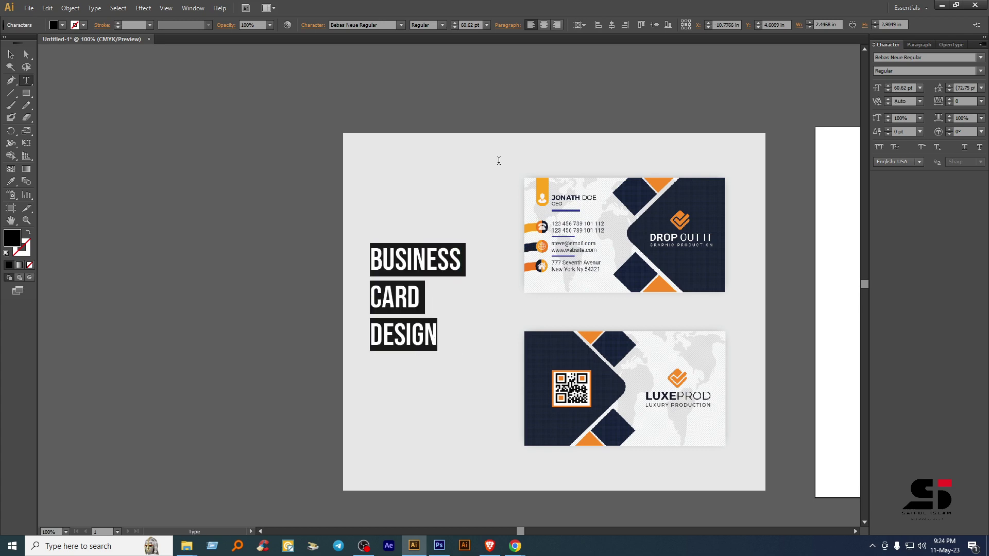
left_click(544, 24)
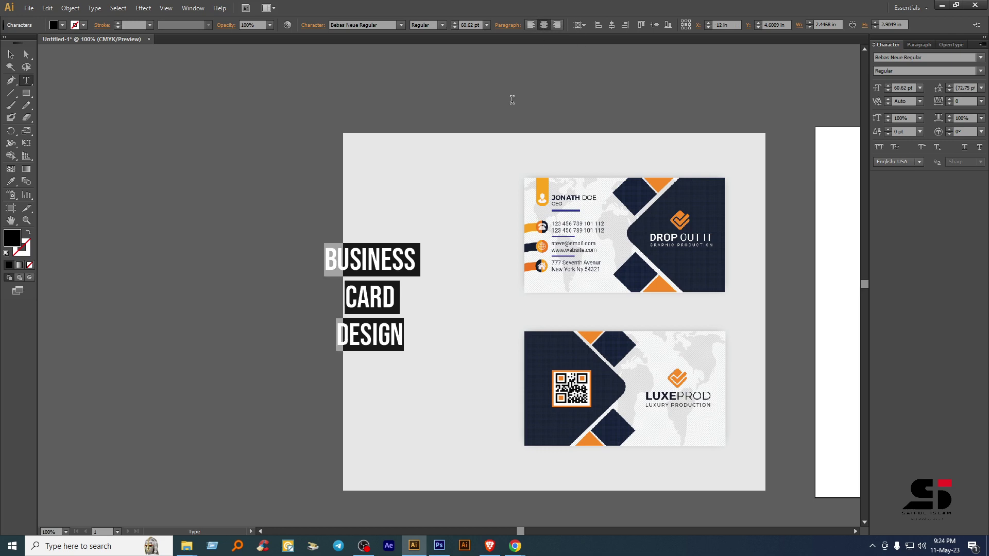
key("Escape")
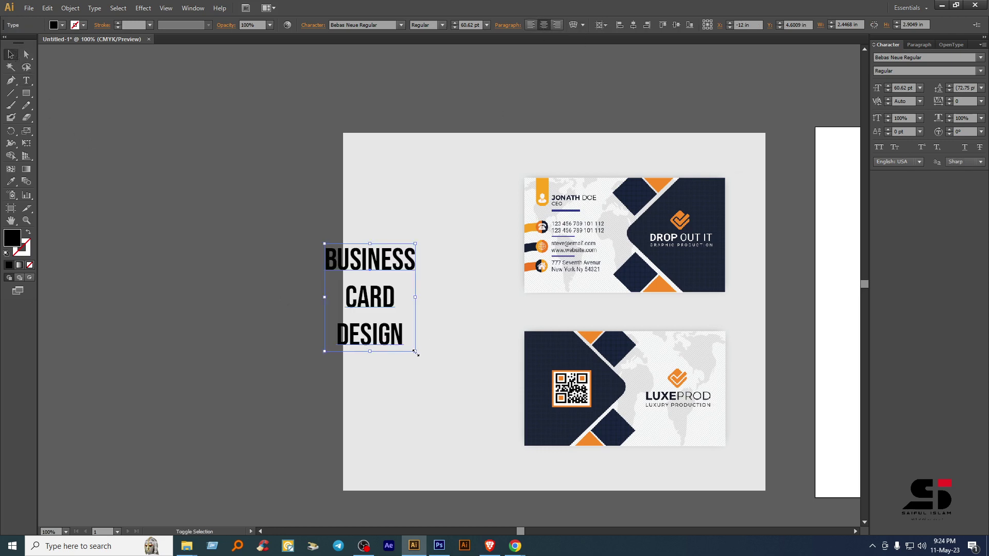
- Scale the heading up proportionally to about 98 pt and place it in the grey area beside the cards
left_click_drag(415, 351, 454, 320)
left_click_drag(514, 409, 500, 392)
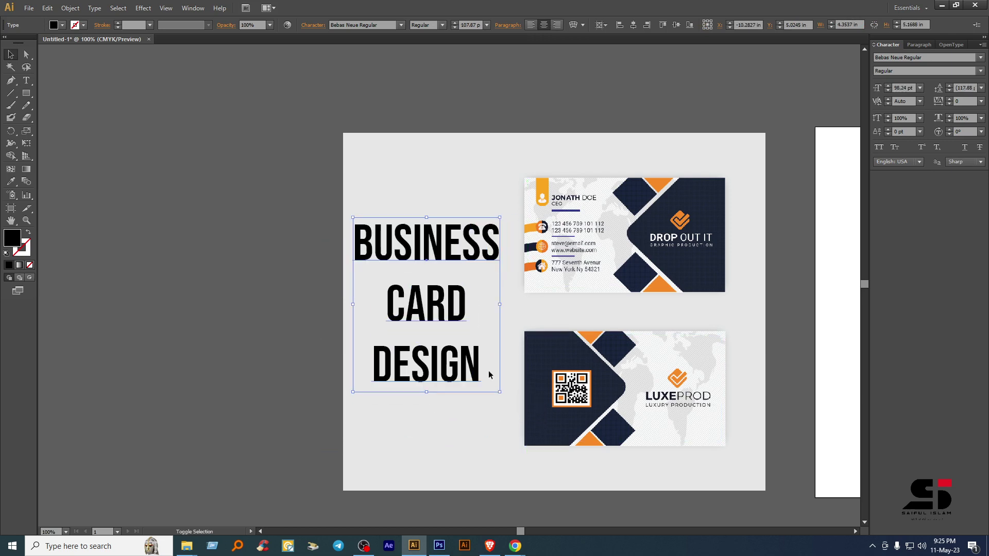
left_click_drag(431, 236, 441, 228)
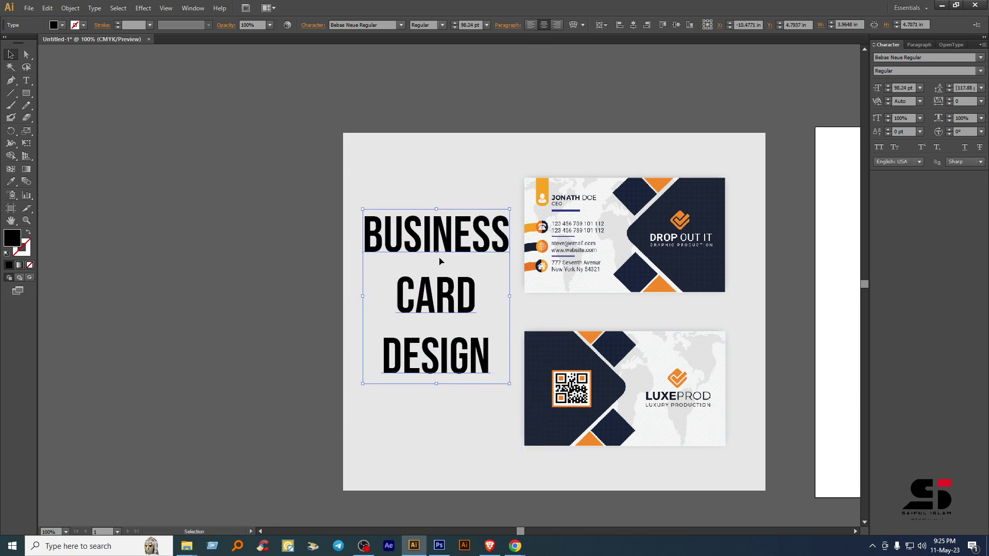
- Set the heading's word CARD to a font size of 193 pt with 157 pt leading
key("t")
left_click_drag(478, 298, 400, 297)
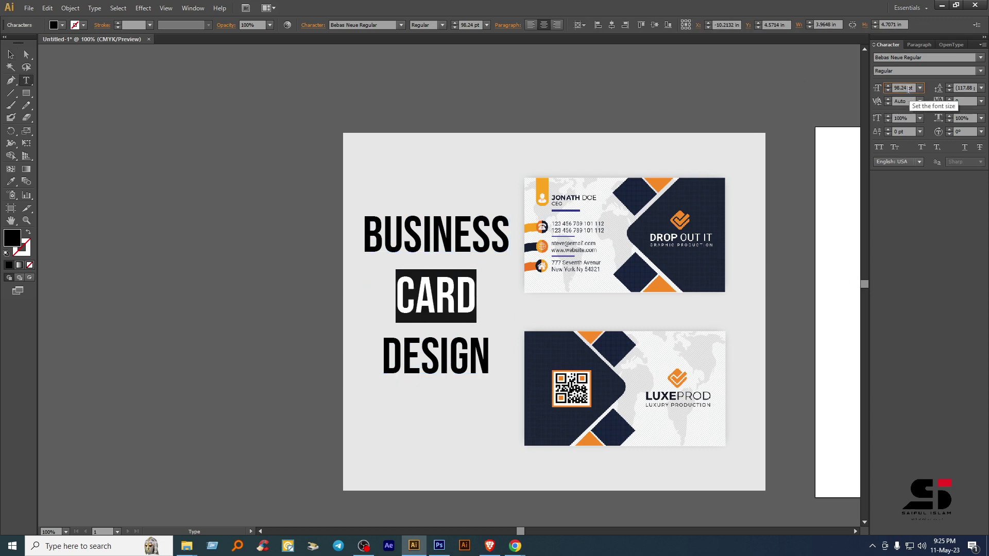
scroll(907, 88, "up", 10)
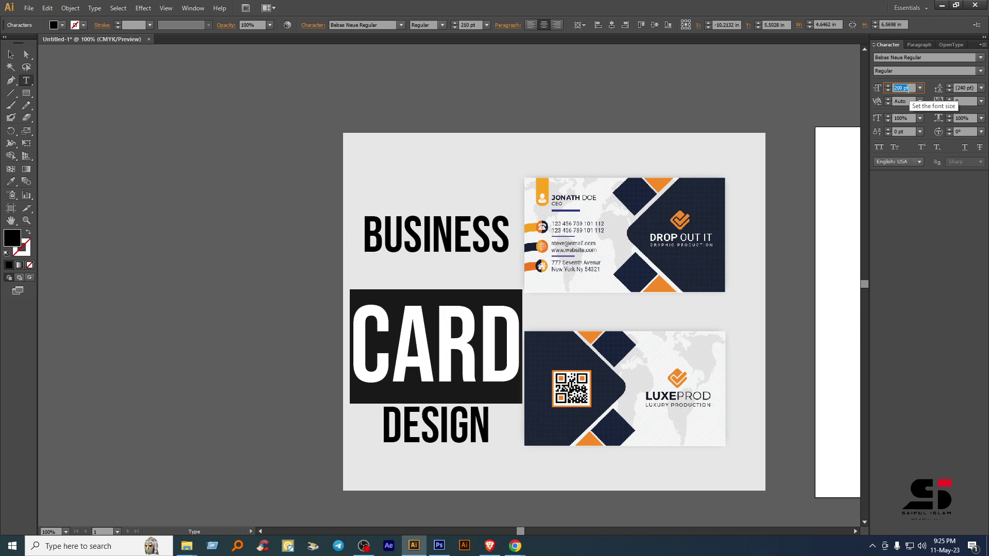
scroll(907, 88, "down", 7)
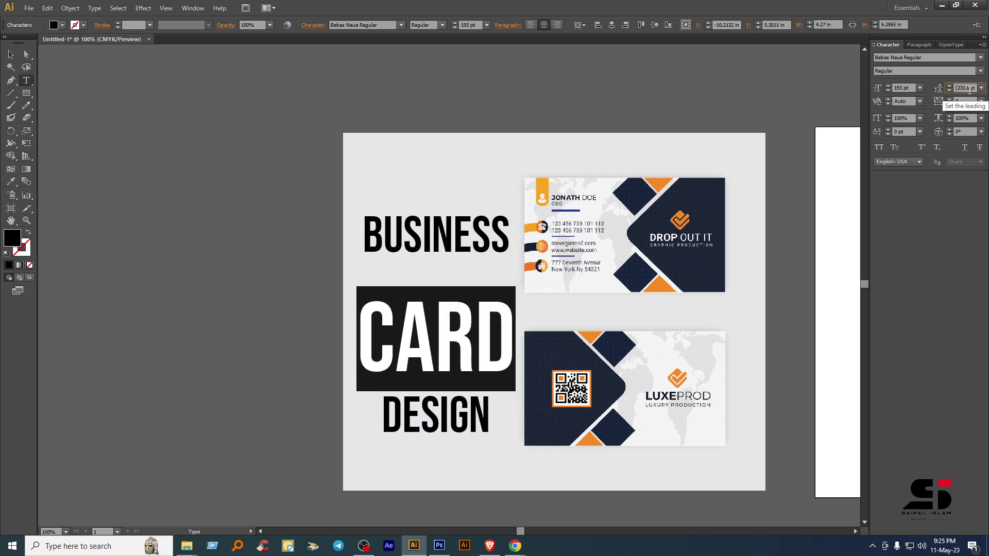
scroll(968, 90, "down", 10)
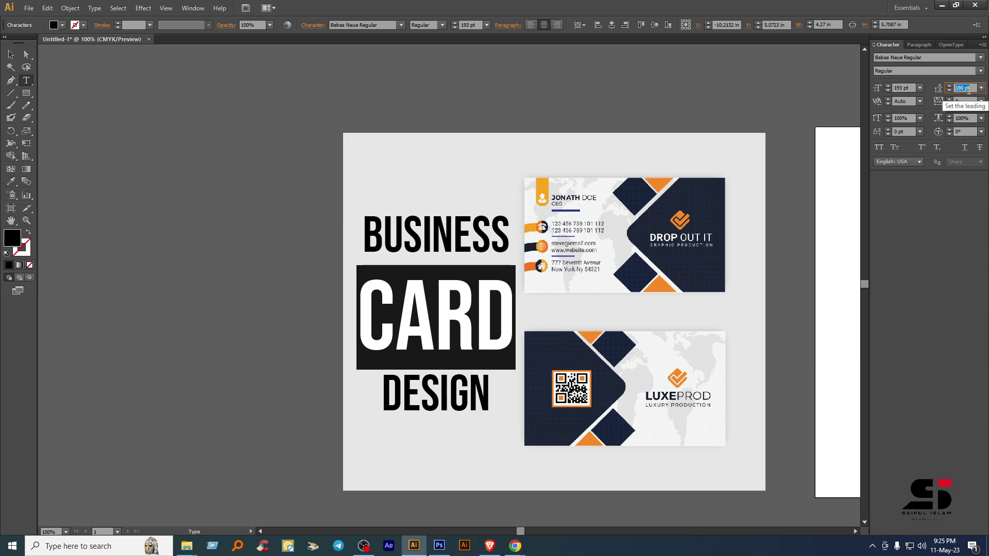
scroll(968, 90, "down", 1)
scroll(968, 91, "up", 7)
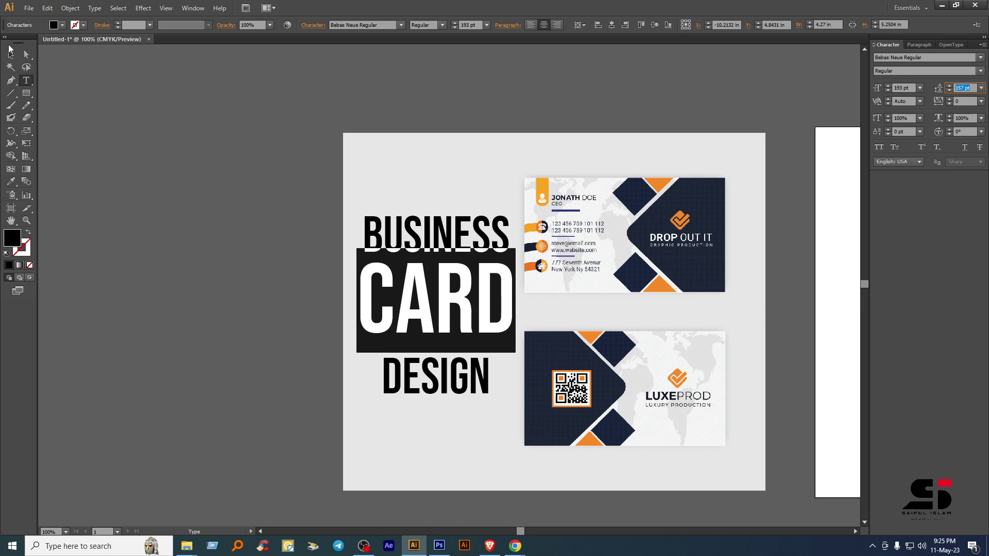
- Recolor the word CARD with the yellow-orange sampled from the tab at the top of the front card
left_click(11, 181)
left_click(540, 188)
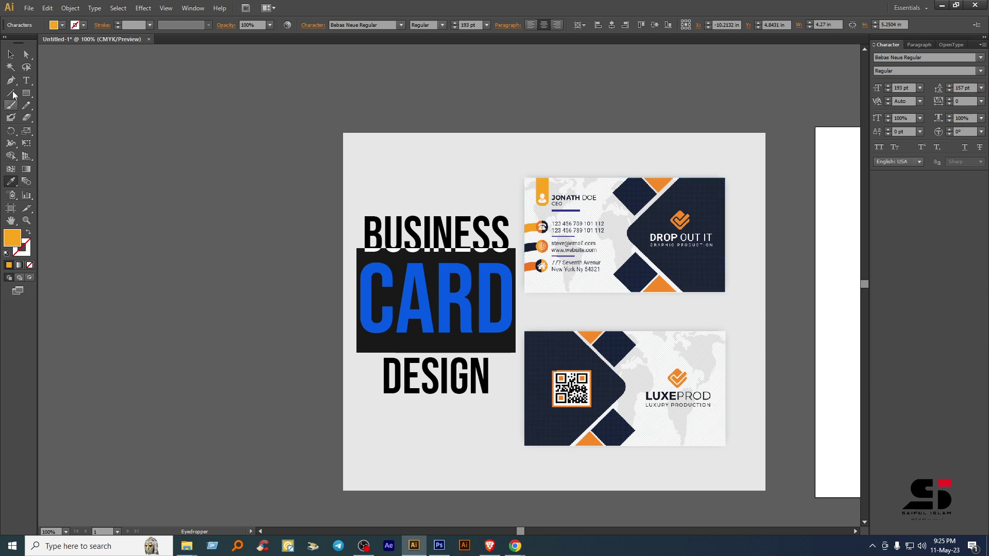
left_click(11, 54)
- Set the heading's word DESIGN to a font size of 134 pt with 113 pt leading
double_click(470, 374)
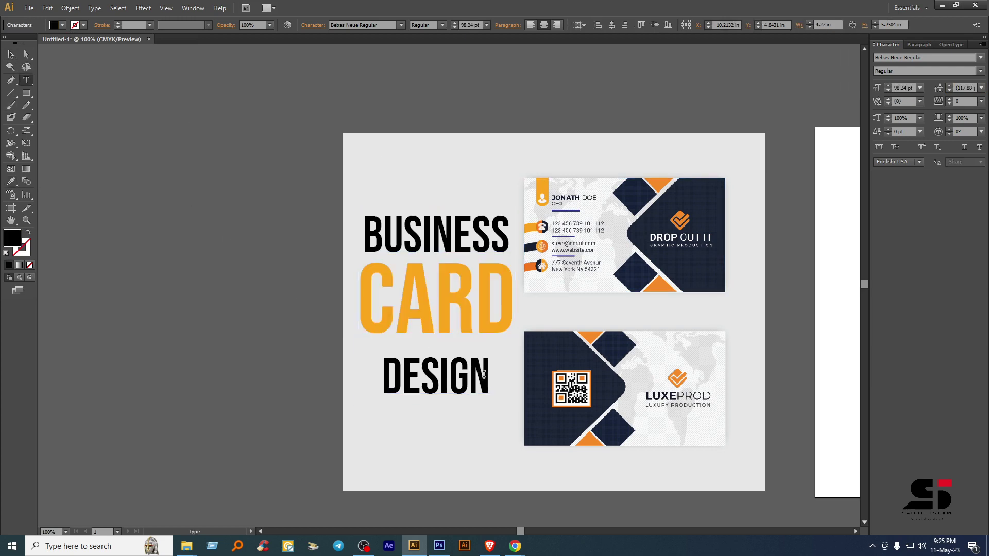
left_click_drag(491, 375, 382, 376)
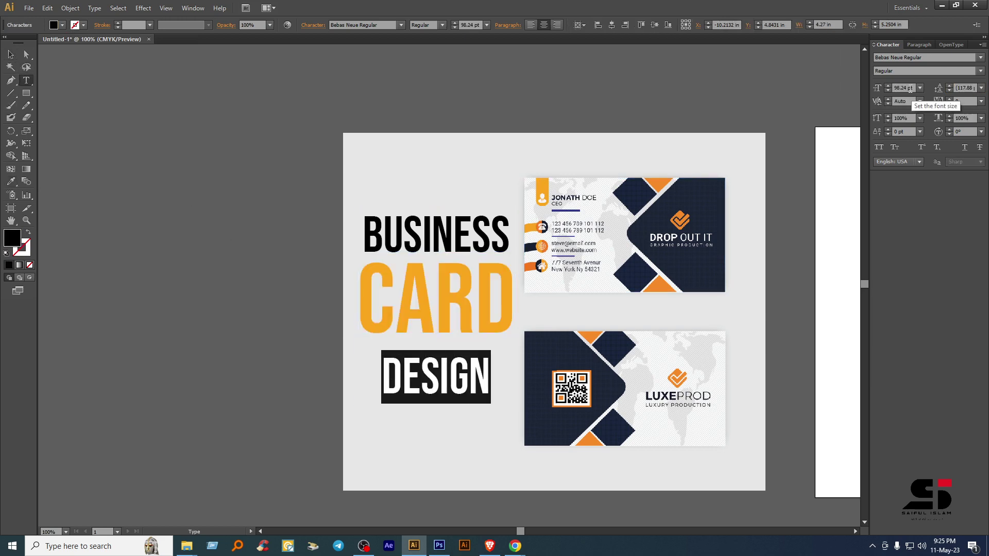
left_click(904, 89)
scroll(904, 88, "up", 15)
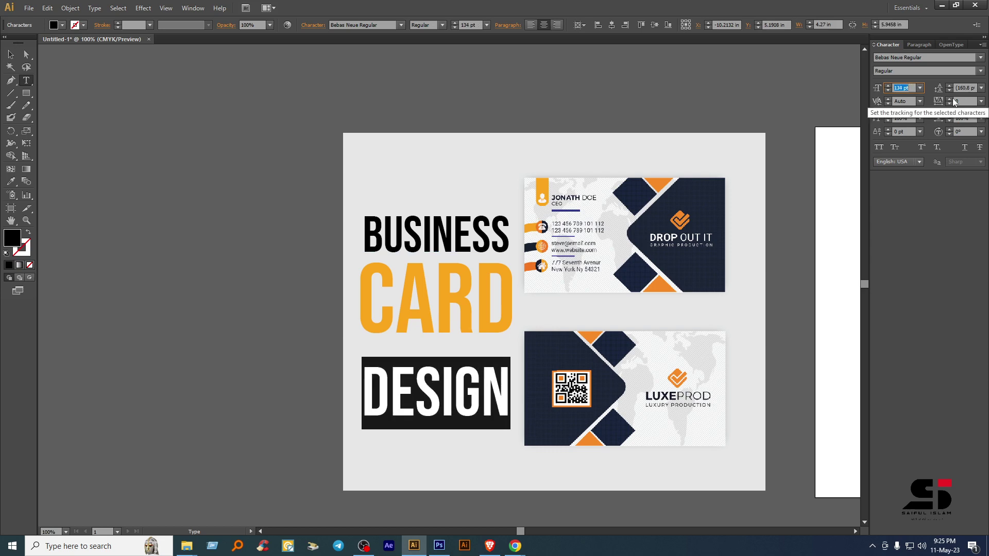
left_click(971, 88)
scroll(974, 90, "down", 1)
scroll(973, 91, "down", 20)
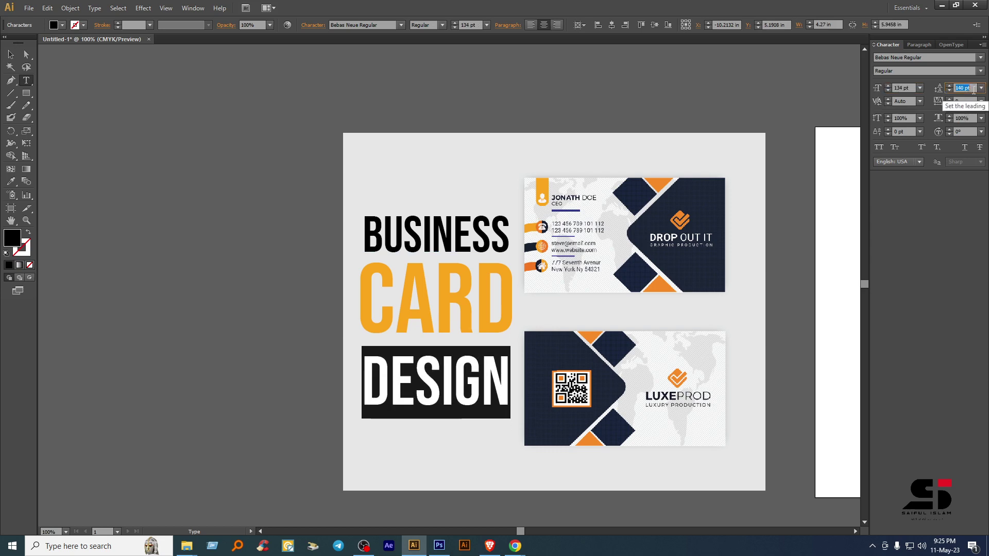
scroll(973, 90, "up", 2)
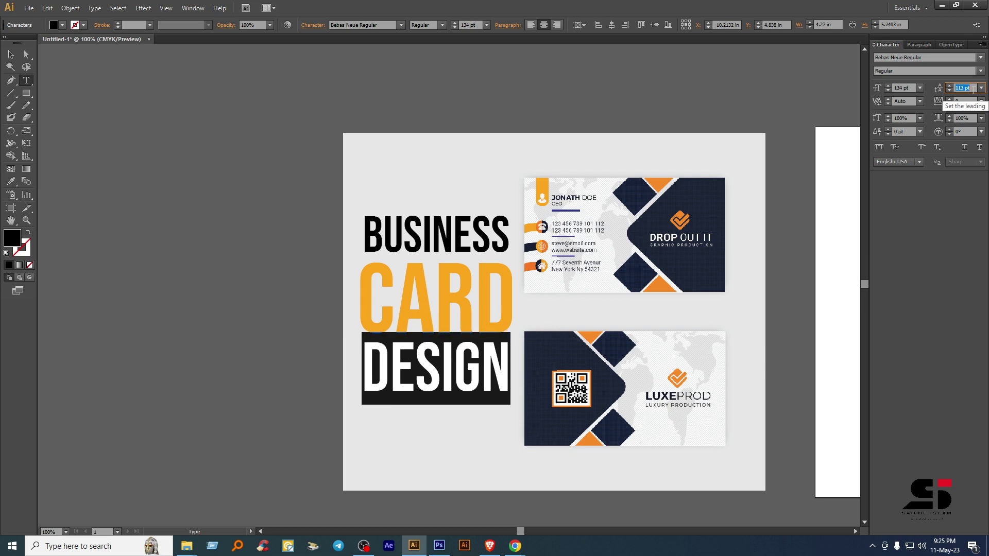
- Move the whole heading straight up by about 0.45 in
left_click(11, 54)
left_click(202, 224)
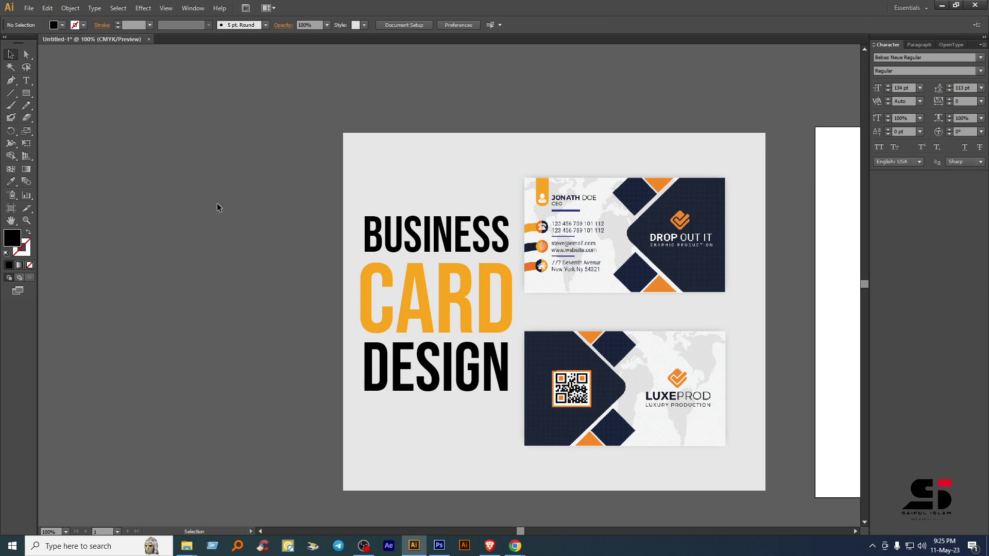
left_click_drag(461, 296, 461, 278)
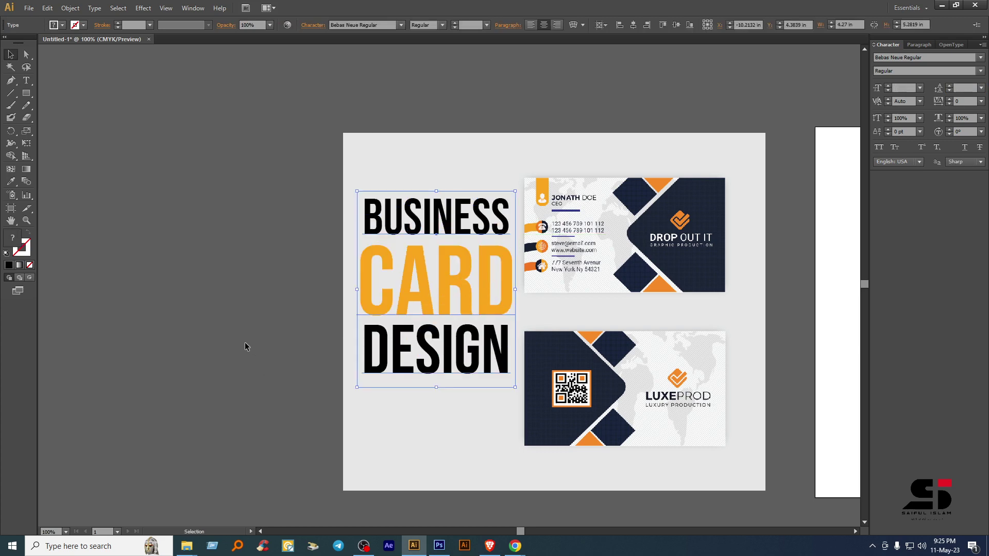
left_click(220, 326)
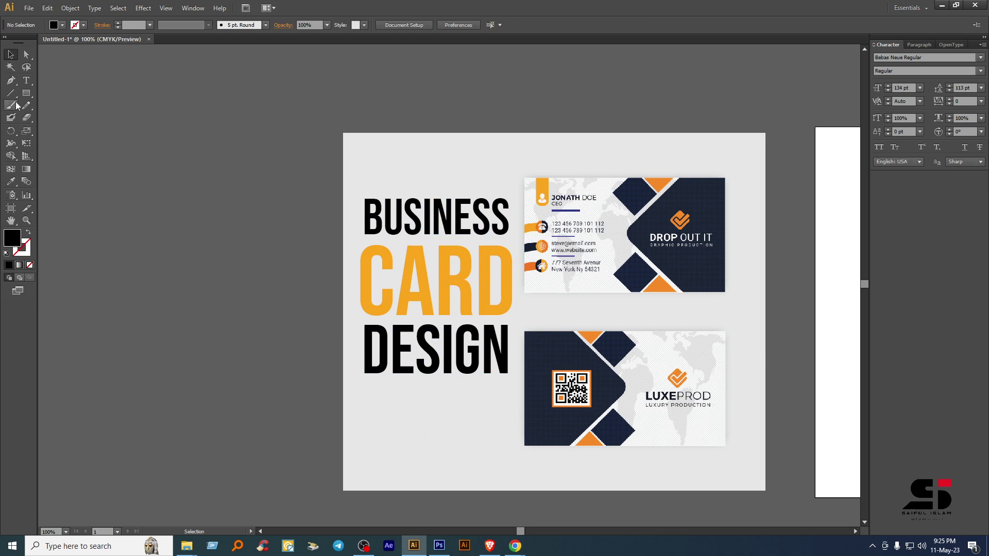
- Add a separate three-line point text credit reading "DESIGN", "BY" and the designer's full name
left_click(28, 81)
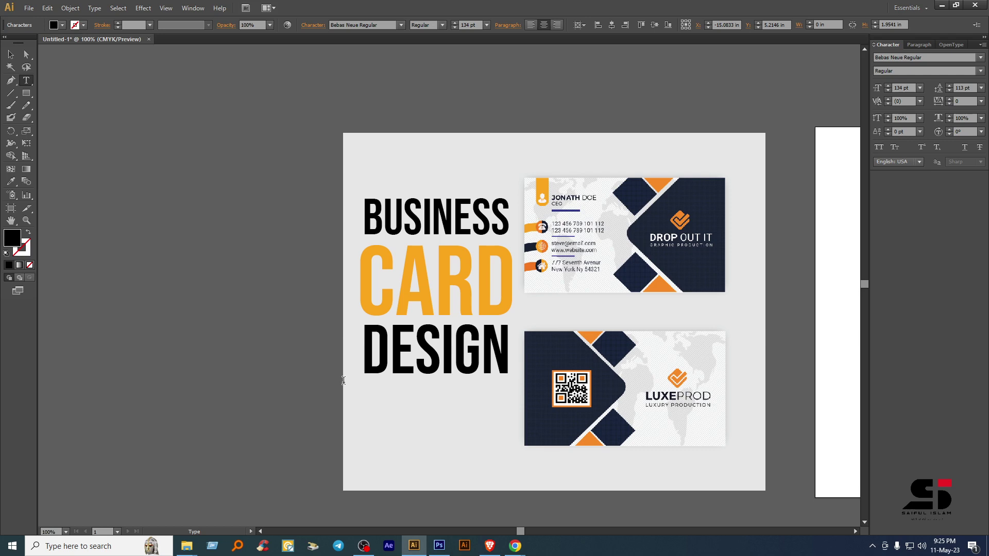
type("DESIGN")
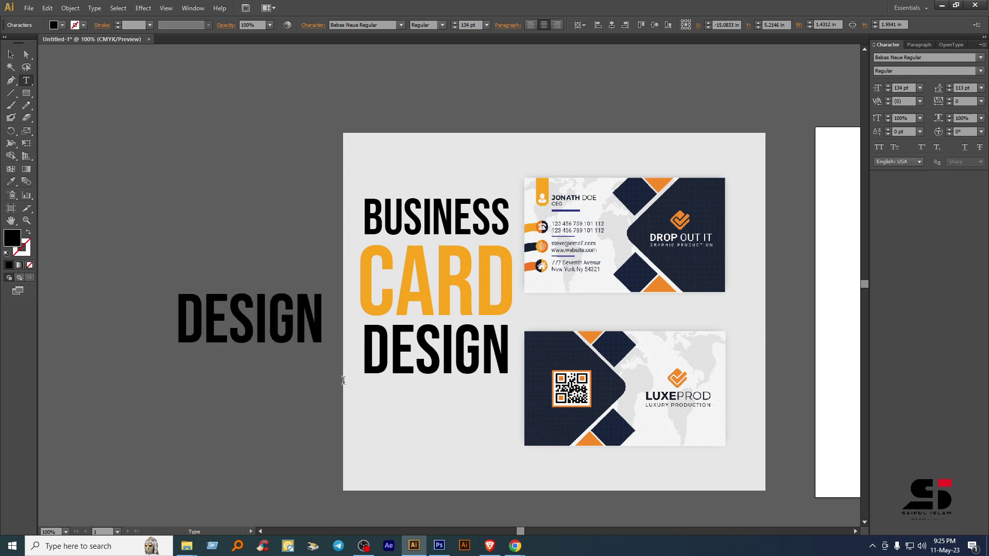
key("Return")
type("BY")
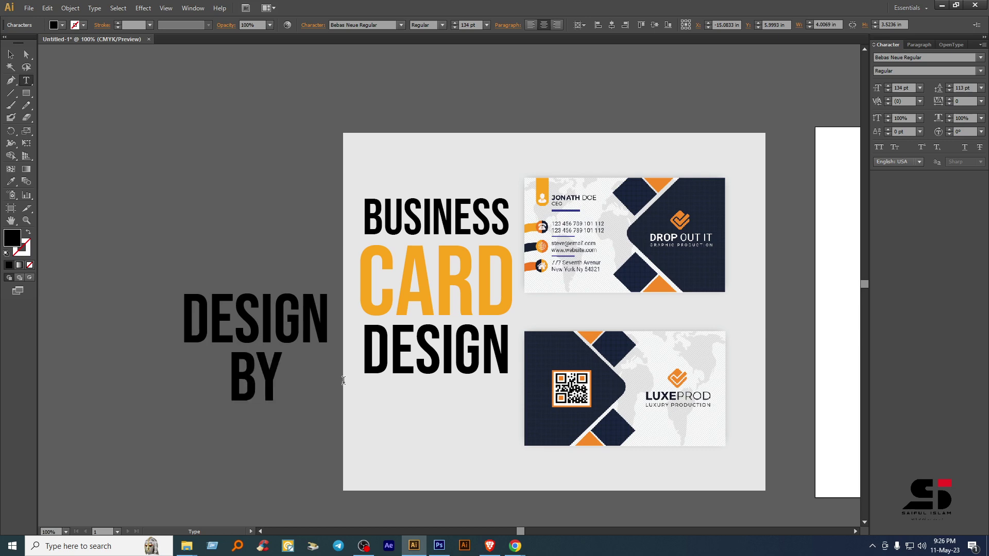
key("Return")
type("SAIFUL ISLAM")
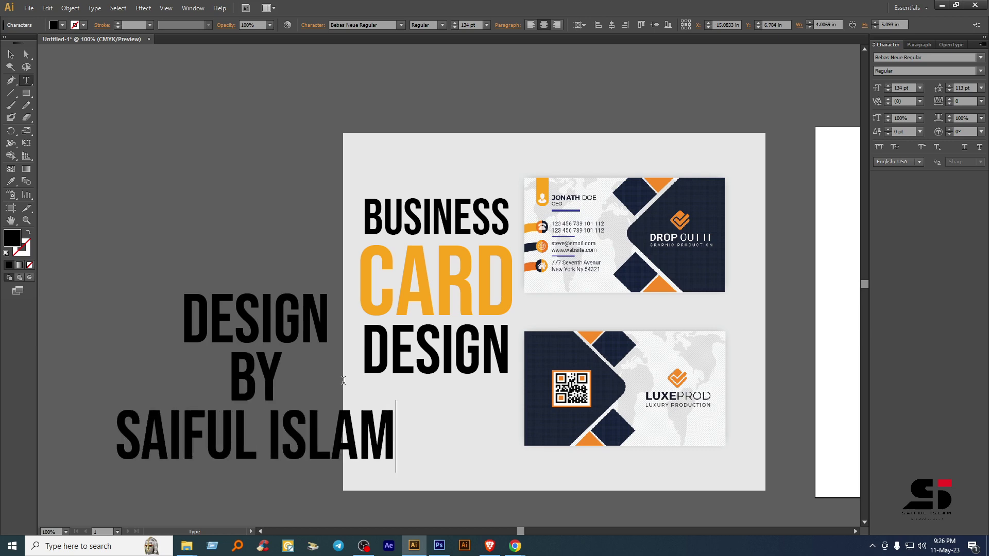
- Scale the credit text down to about 45 pt beneath the heading and join its first two lines into "DESIGN BY"
left_click(10, 54)
left_click_drag(394, 472, 450, 453)
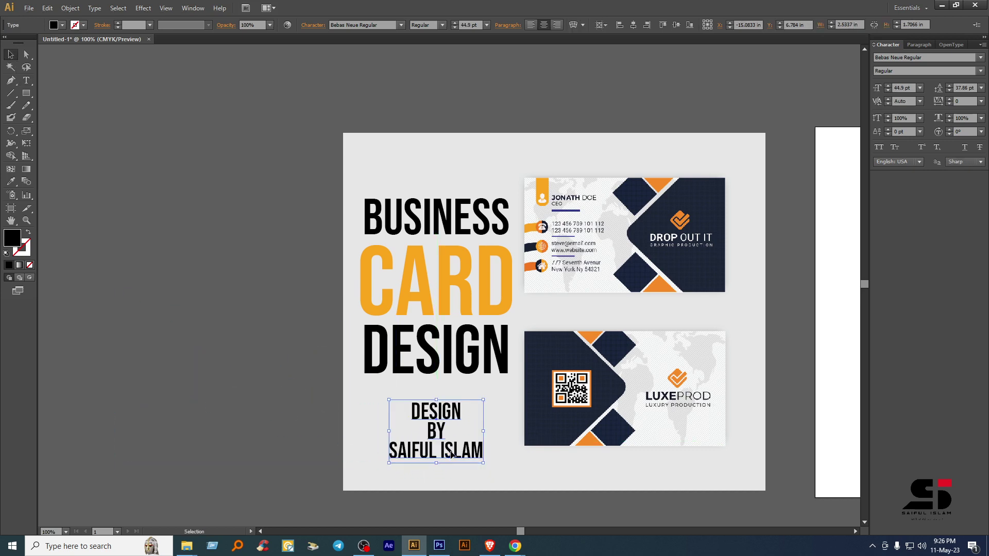
double_click(436, 415)
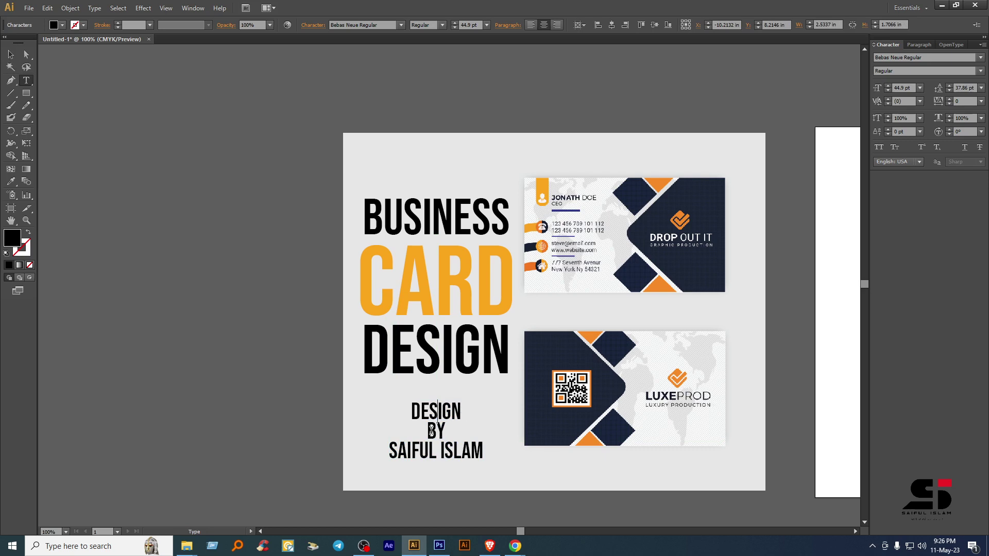
left_click(431, 430)
key("BackSpace")
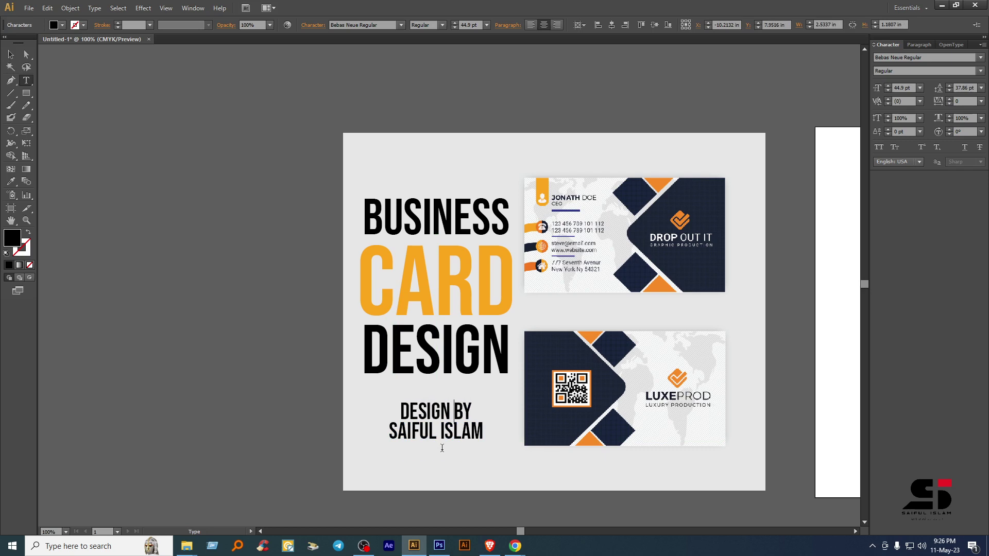
- Set the font size of the credit's "DESIGN BY" line to 70 pt
left_click_drag(475, 412, 399, 412)
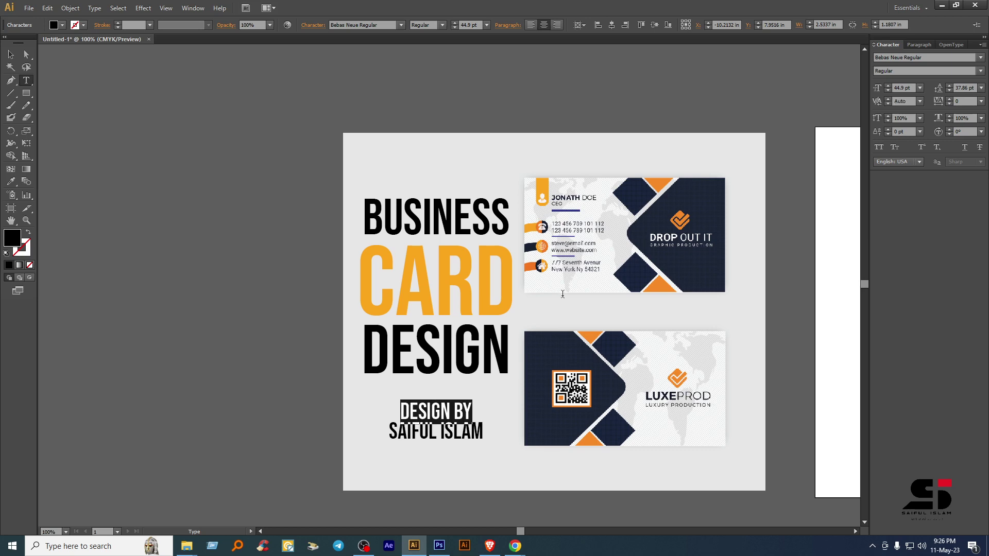
double_click(908, 87)
type("70")
key("Return")
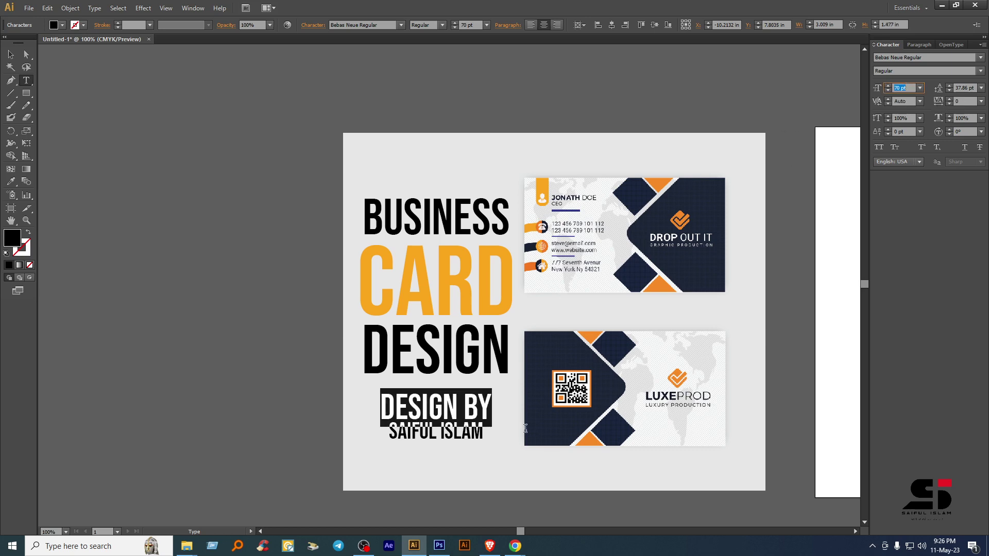
- Set the leading of both credit lines to 44 pt
left_click_drag(488, 433, 364, 404)
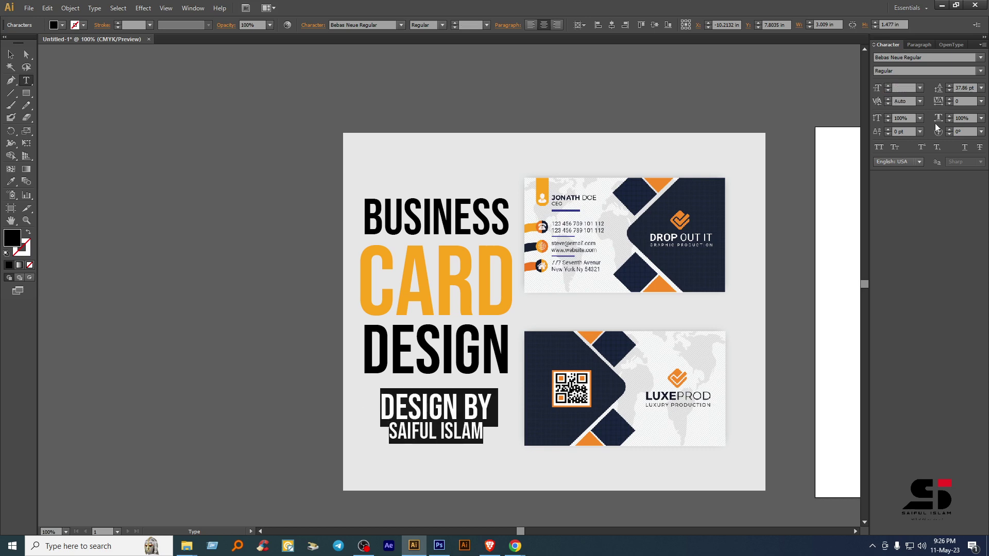
double_click(963, 87)
type("43")
key("Return")
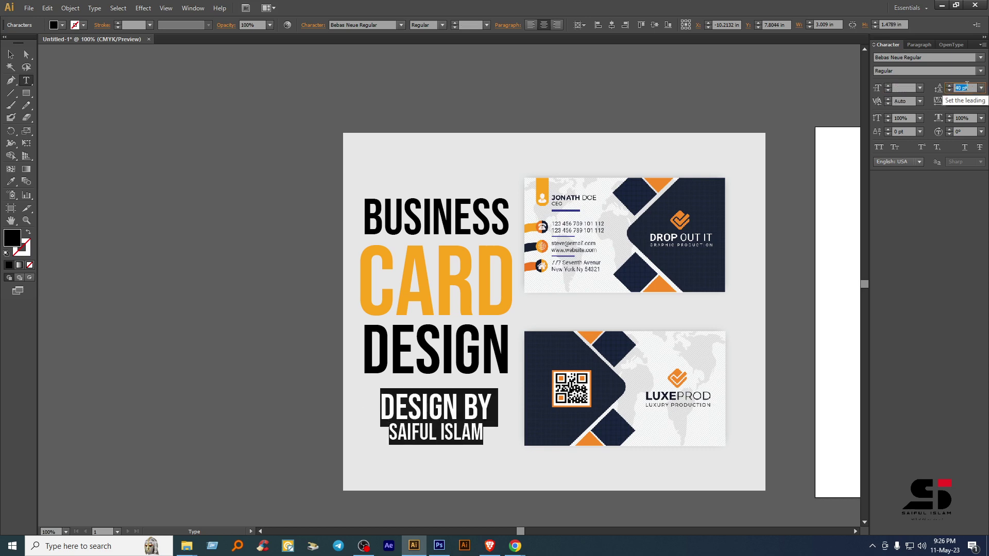
key("Up")
- Recolour the designer's name line in the credit with the orange sampled from the front card's accent shape
left_click(465, 414)
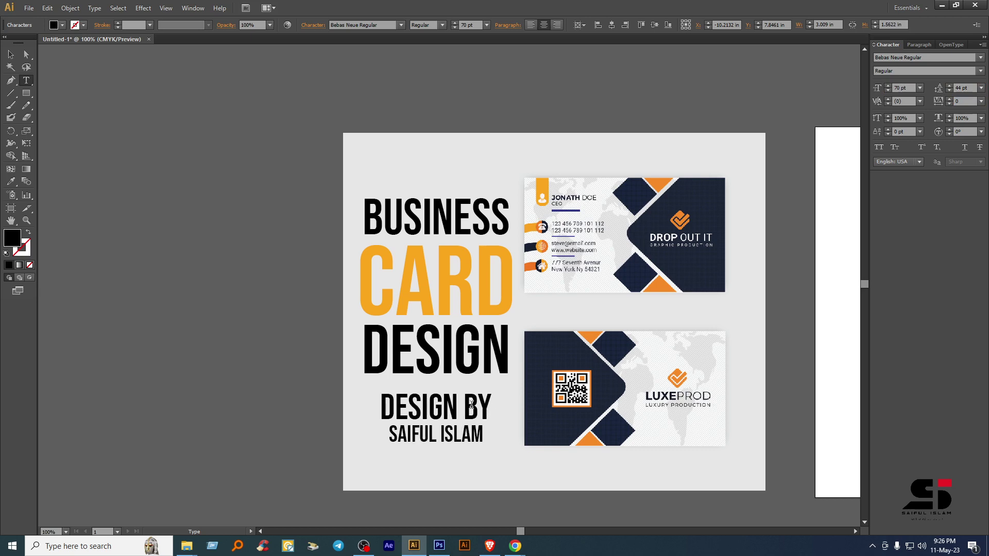
left_click_drag(483, 432, 387, 435)
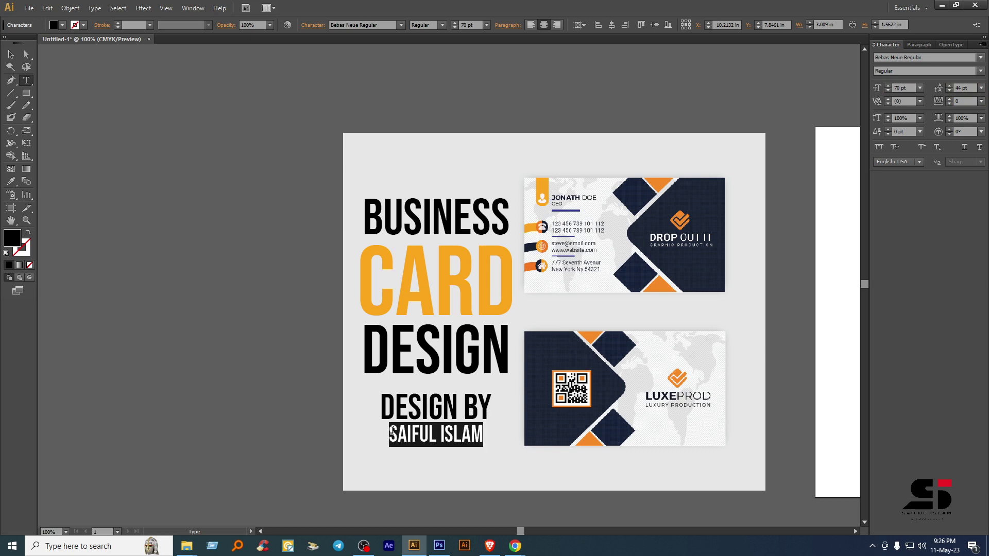
left_click(18, 185)
left_click(661, 181)
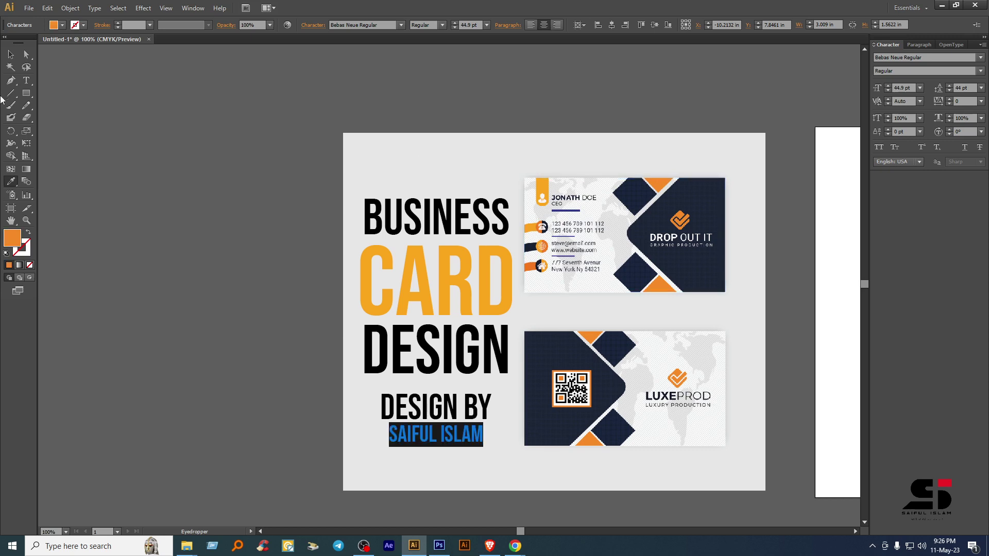
mouse_move(15, 43)
left_mouse_down()
mouse_move(6, 57)
mouse_move(4, 49)
left_mouse_up()
left_click(11, 76)
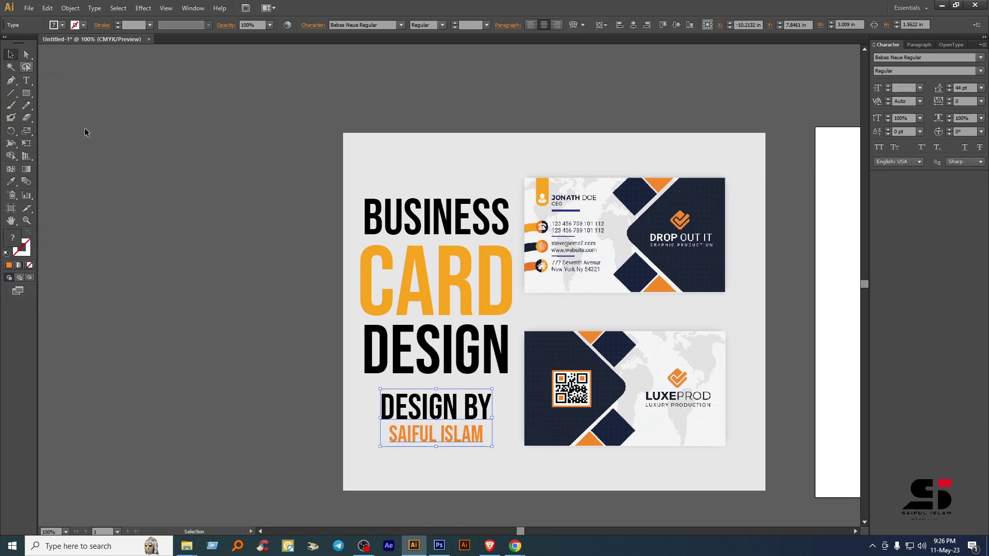
- Move the two-line credit slightly lower to open a gap beneath the heading
left_click(264, 342)
left_click_drag(443, 414, 443, 423)
left_click(211, 334)
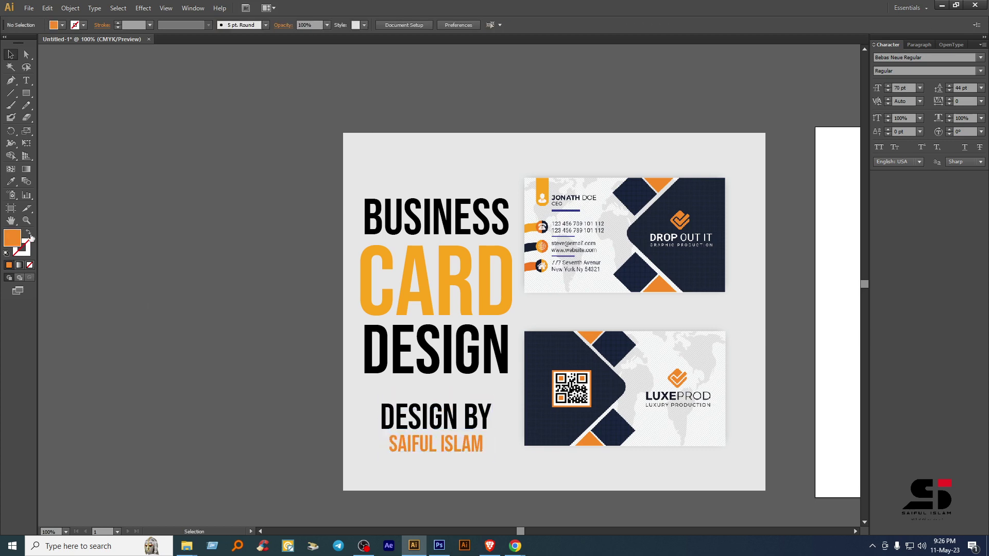
- Draw a thin orange divider rectangle about 2.18 in wide and 0.07 in high between the heading and the credit
left_click(26, 93)
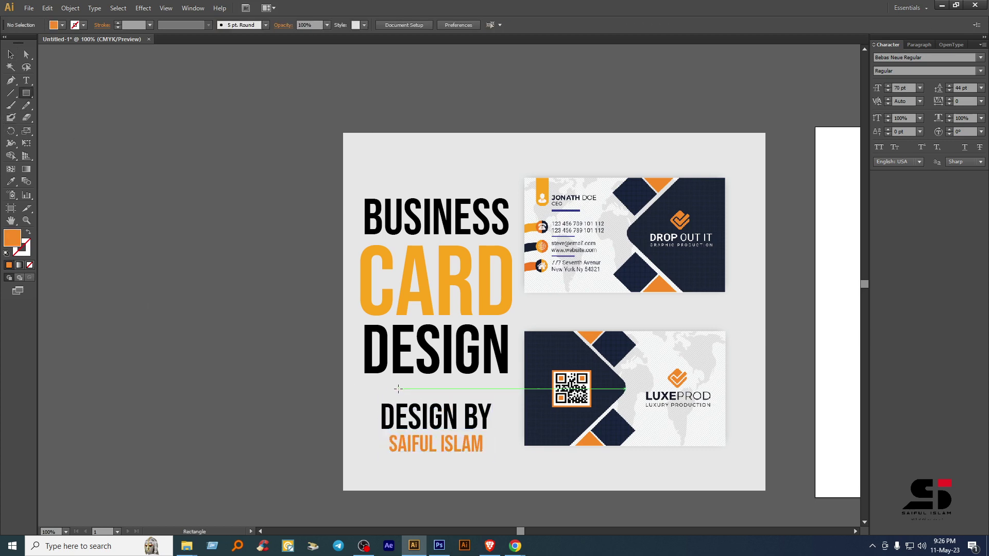
left_click_drag(398, 390, 479, 391)
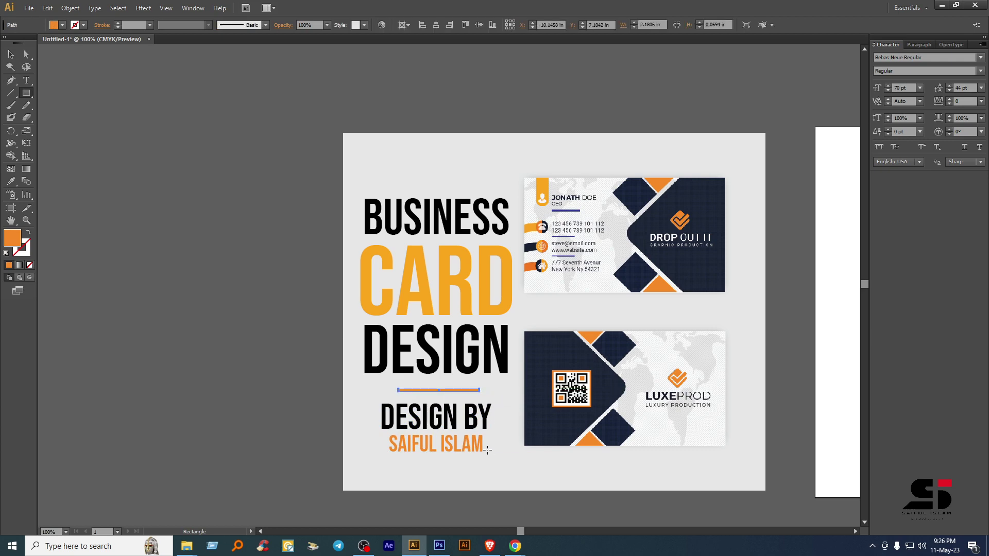
left_click(11, 54)
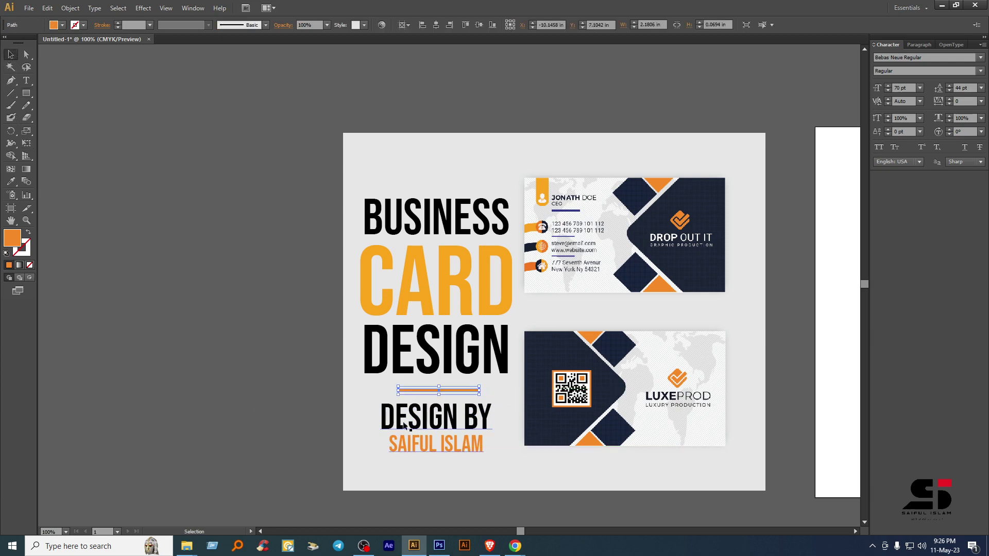
- Align the heading words, divider and credit to one another on their horizontal centres
left_click(454, 422)
key("ctrl+a")
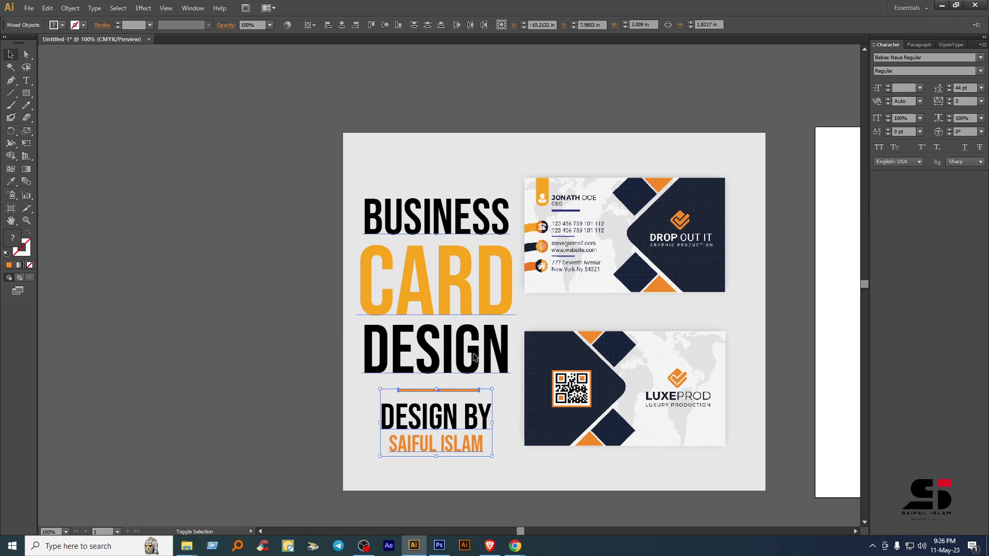
left_click(308, 24)
left_click(322, 37)
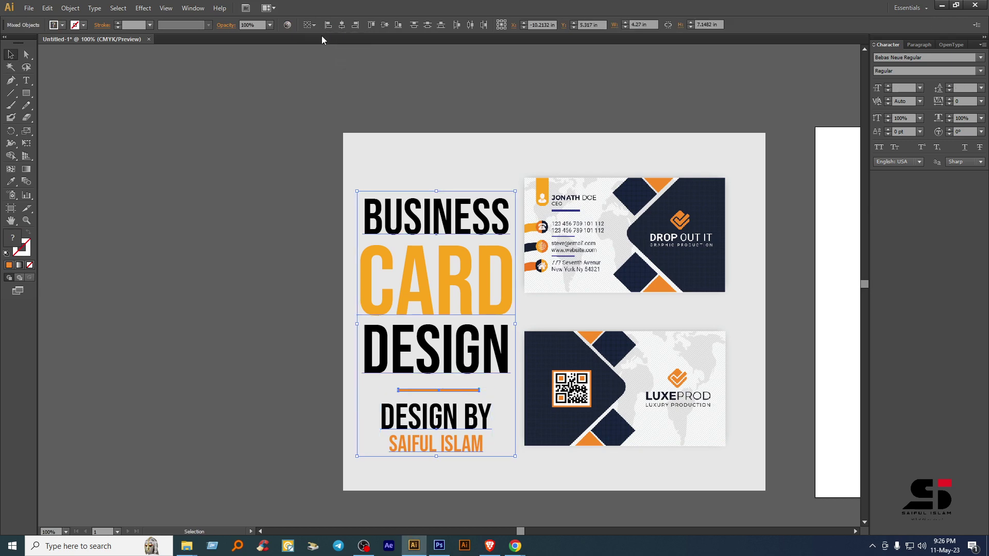
left_click(342, 25)
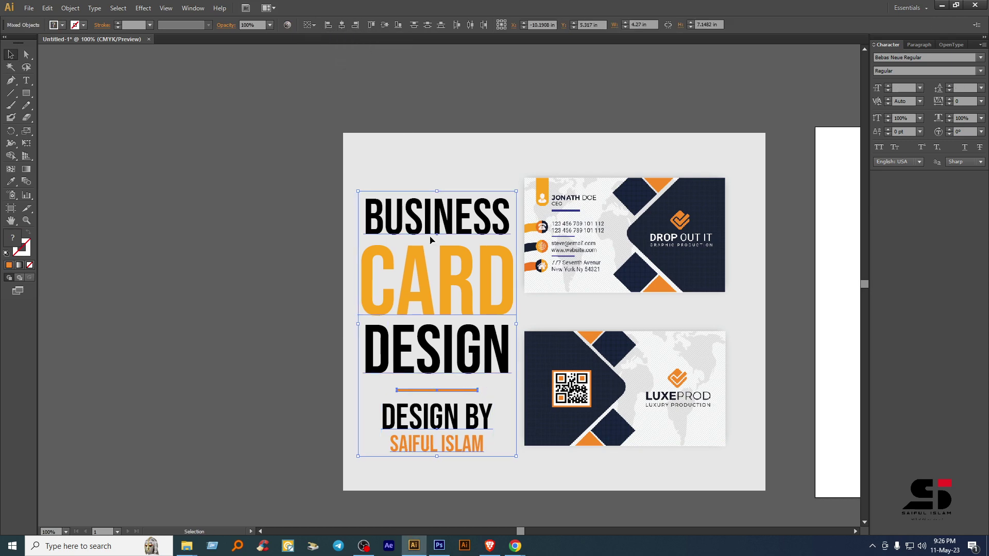
- Group the heading, divider and credit and centre the group vertically on the artboard
key("ctrl+g")
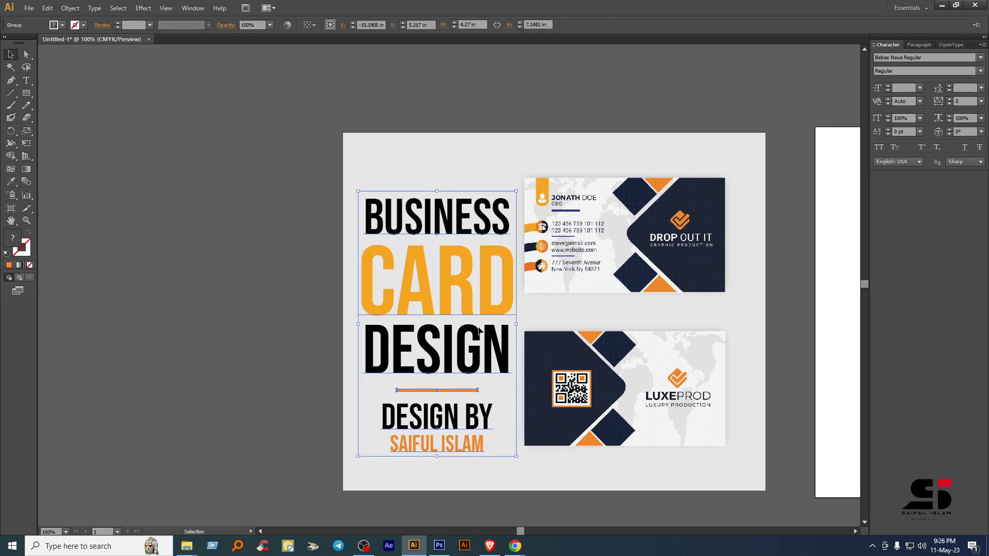
left_click(312, 25)
left_click(324, 59)
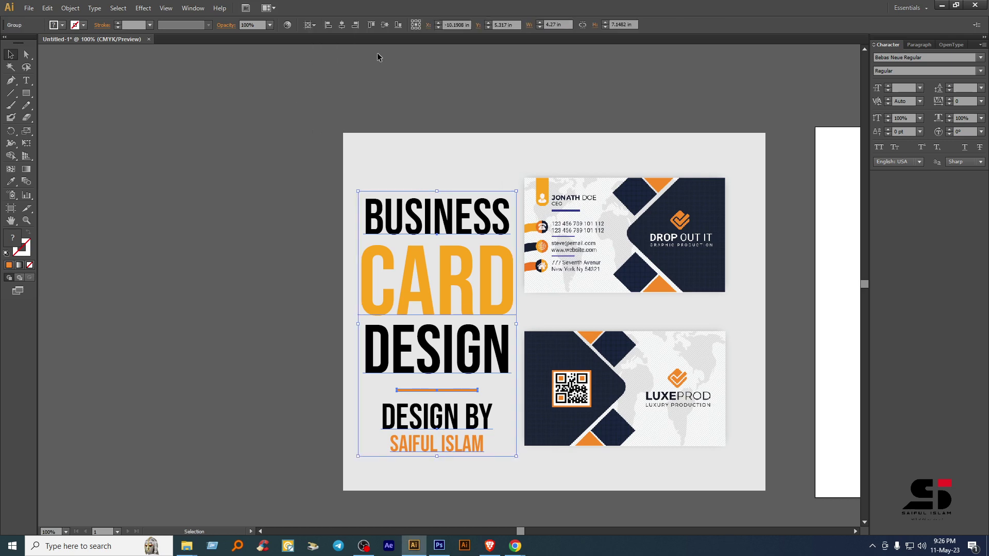
left_click(385, 25)
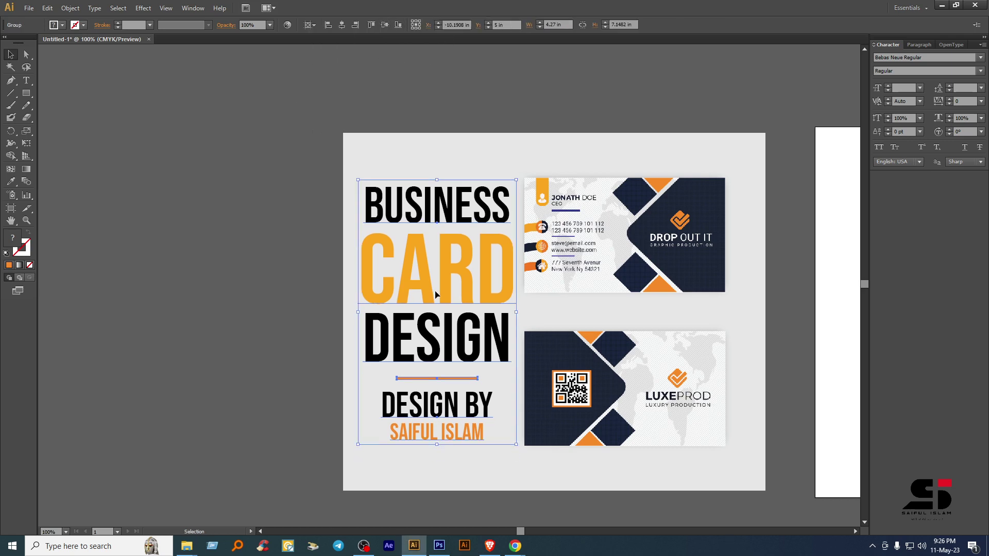
left_click(153, 212)
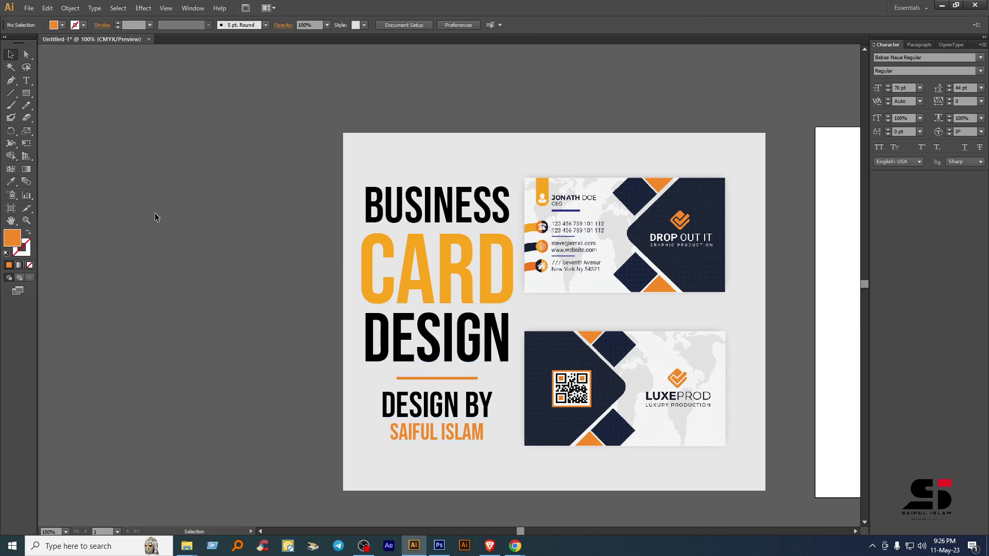
- Widen the light grey background on its heading side to about 11.94 in
key("ctrl+a")
left_click(258, 274)
left_click(345, 319)
left_click_drag(343, 312, 322, 312)
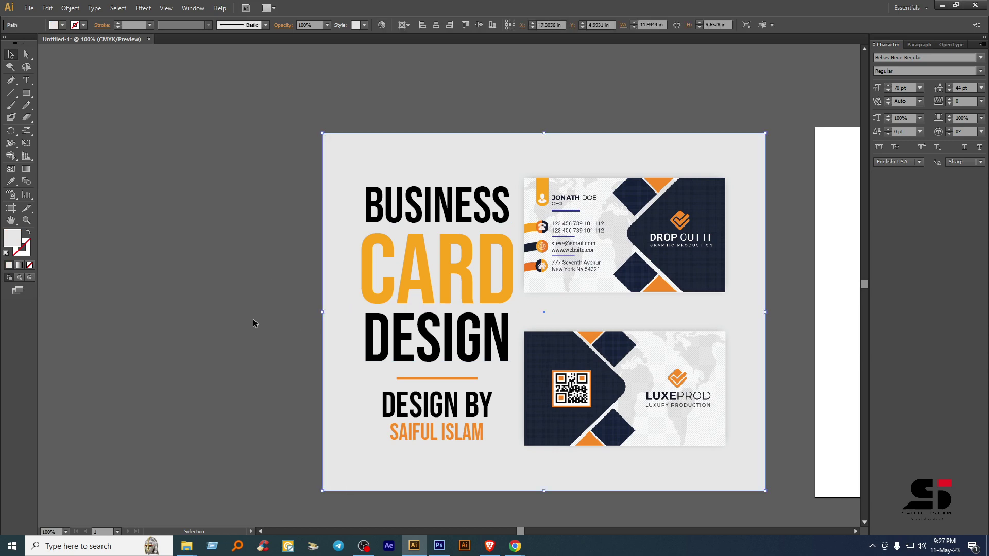
- Move the text group slightly left and nudge the pair of cards slightly right to balance them on the background
left_click_drag(440, 280, 430, 279)
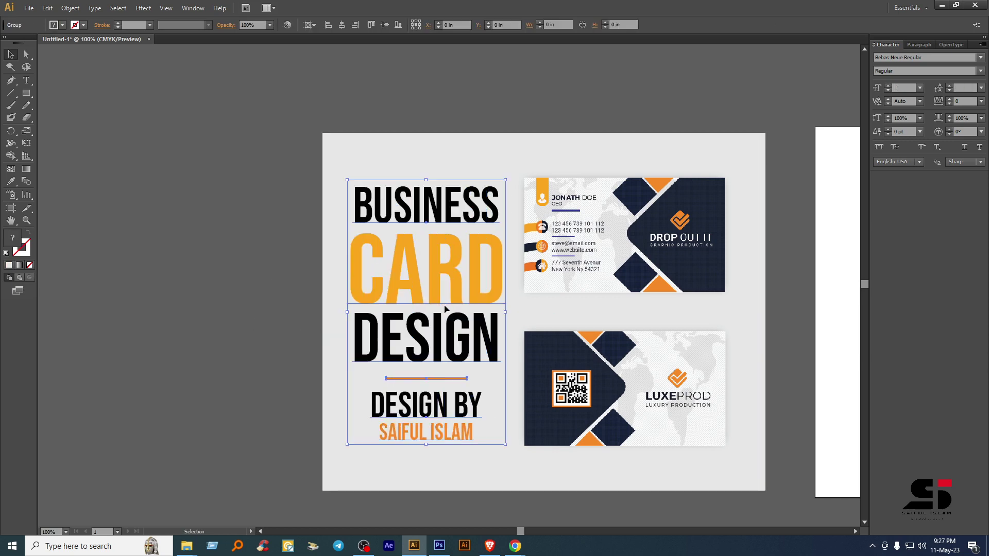
left_click(208, 289)
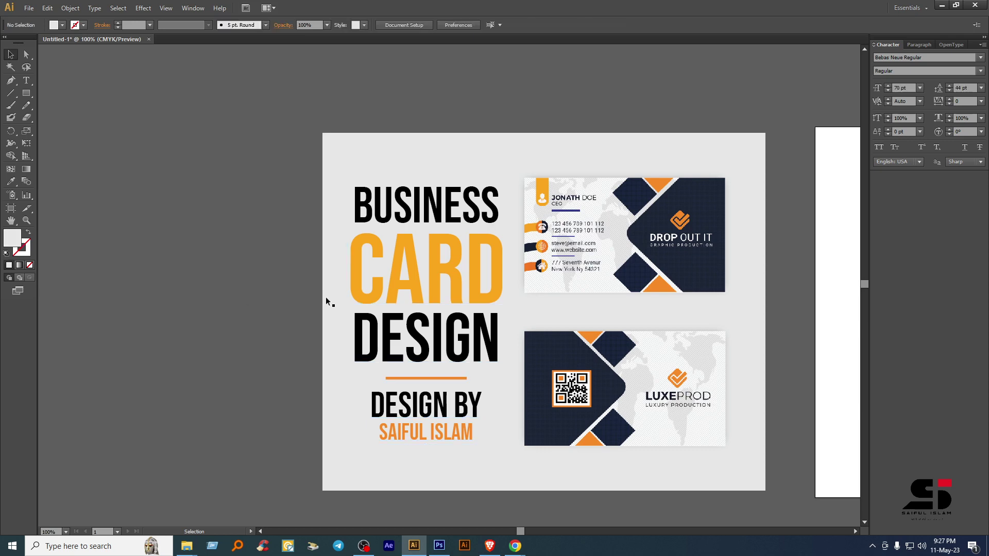
left_click(721, 266)
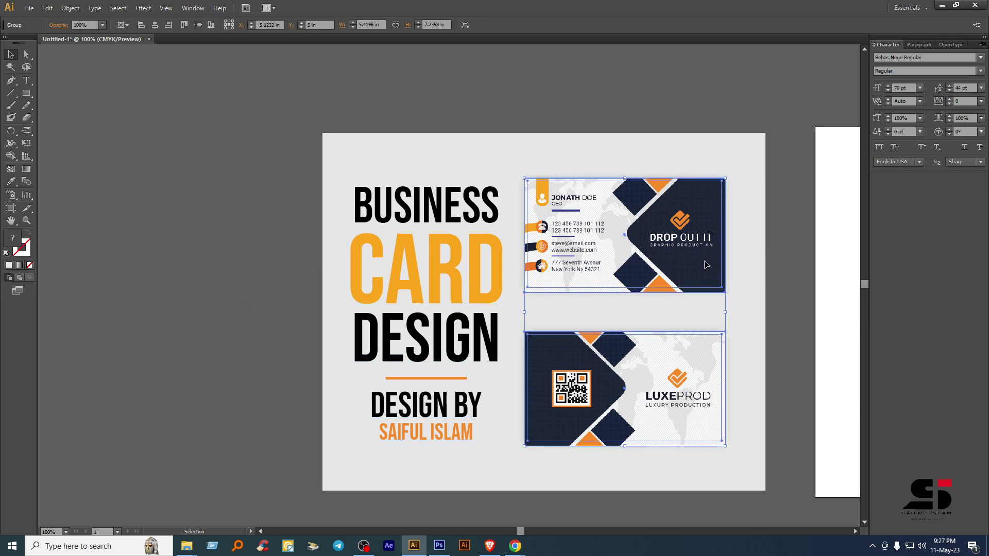
key("shift+Right")
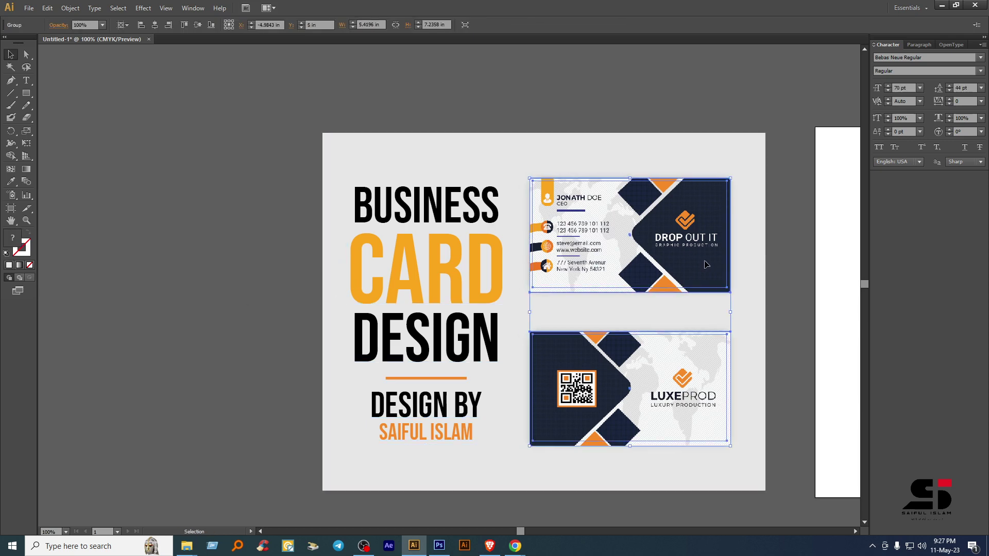
left_click(239, 235)
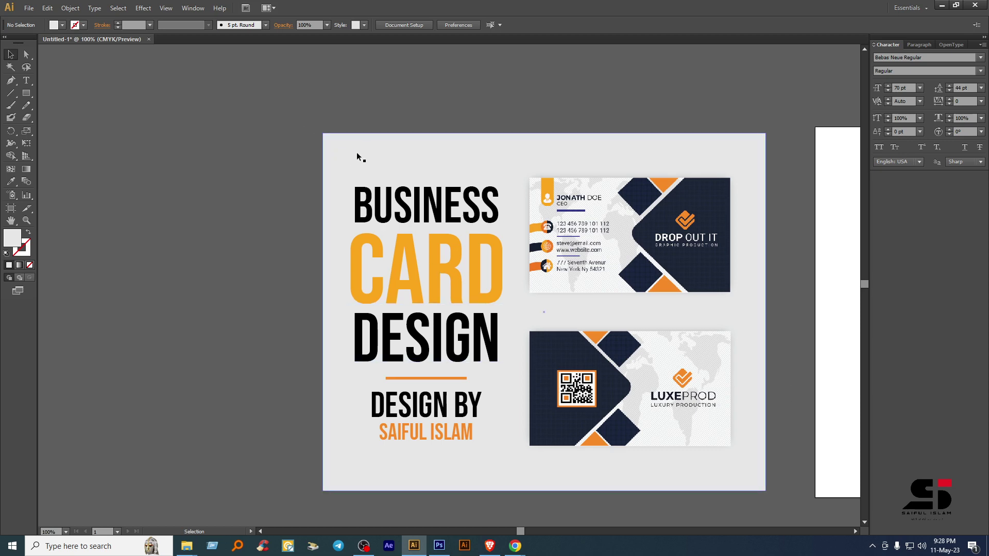
- Create a new artboard about 11.94 by 9.65 in over the grey background and delete the original blank Artboard 1
left_click(10, 209)
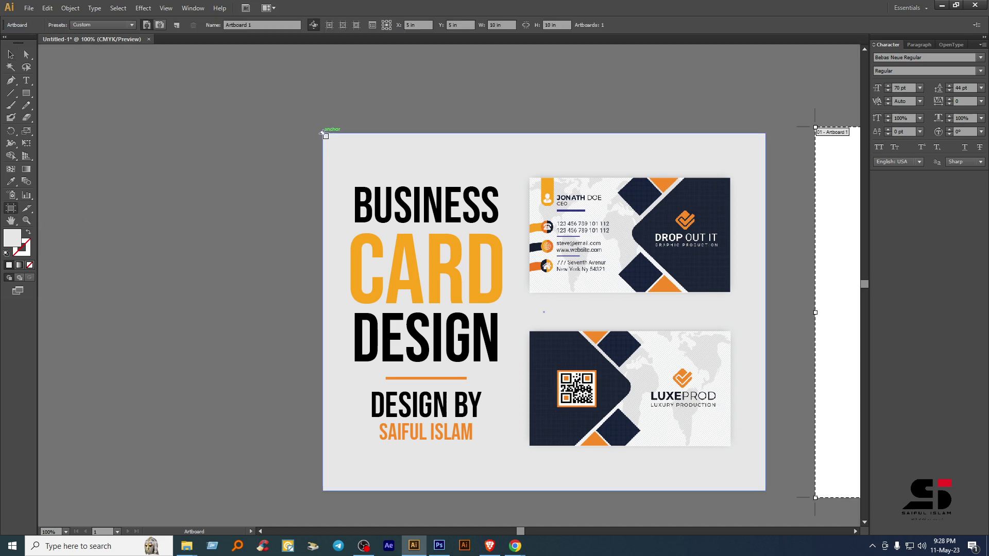
left_click_drag(322, 133, 765, 491)
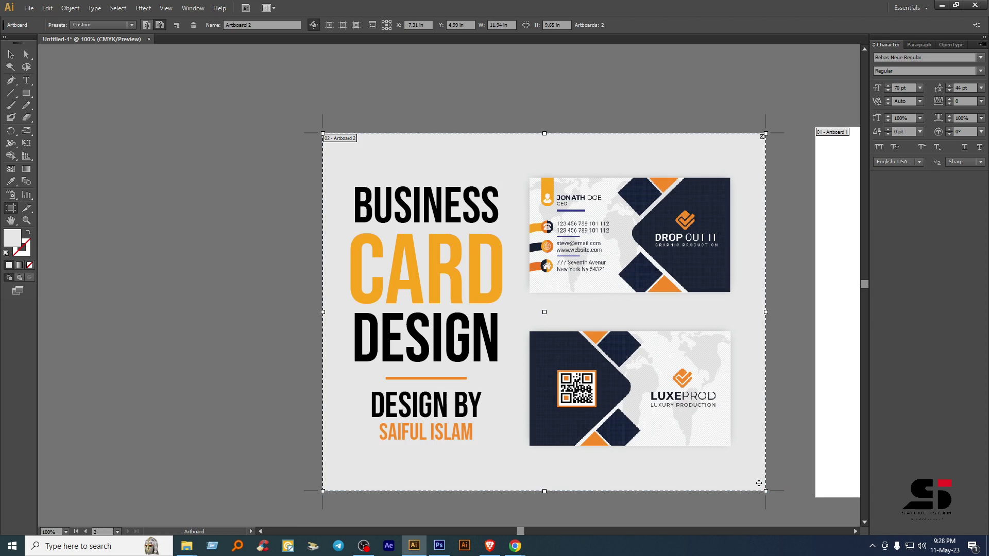
left_click(833, 316)
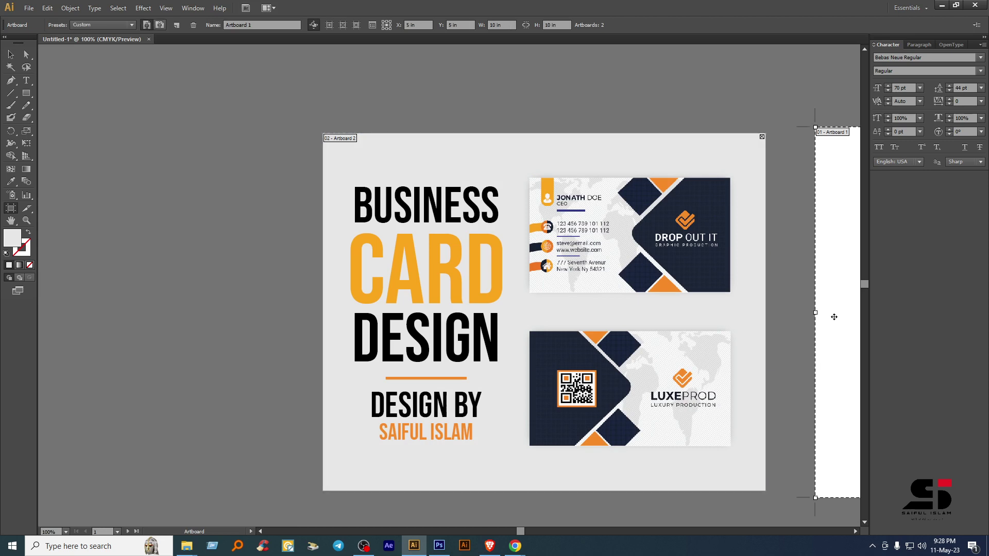
key("Delete")
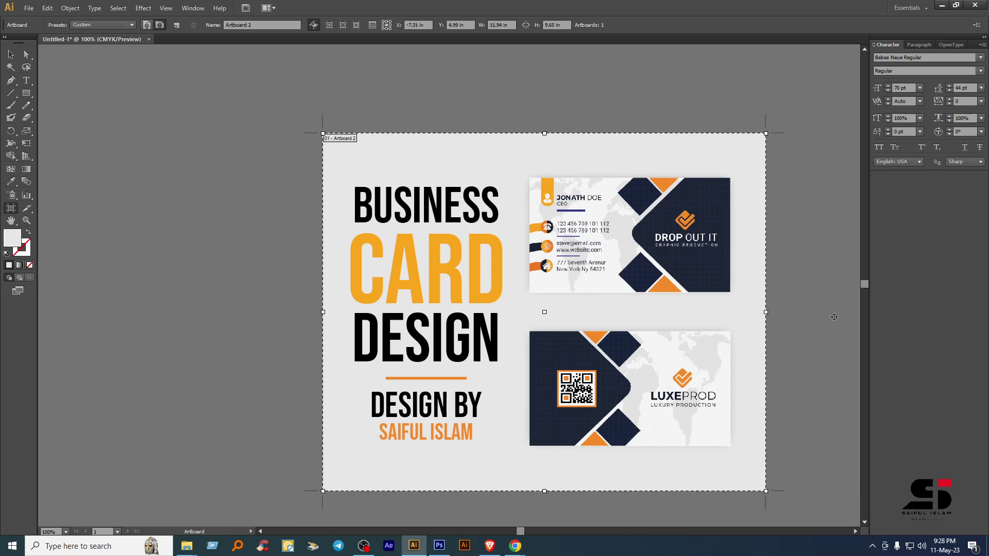
left_click(10, 54)
- Start a Save for Web export of the mockup as a maximum-quality JPEG with the width set to 1000 px
left_click(29, 7)
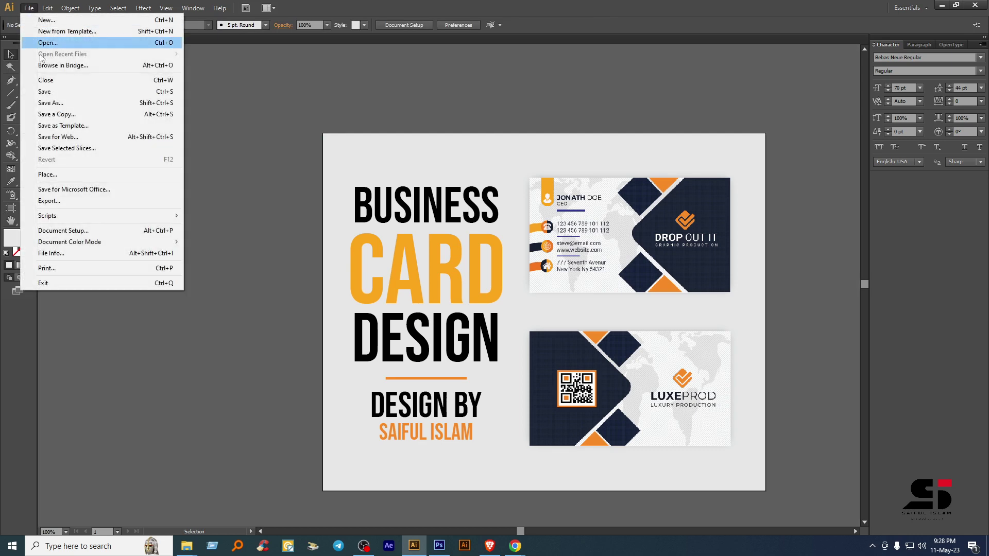
left_click(63, 137)
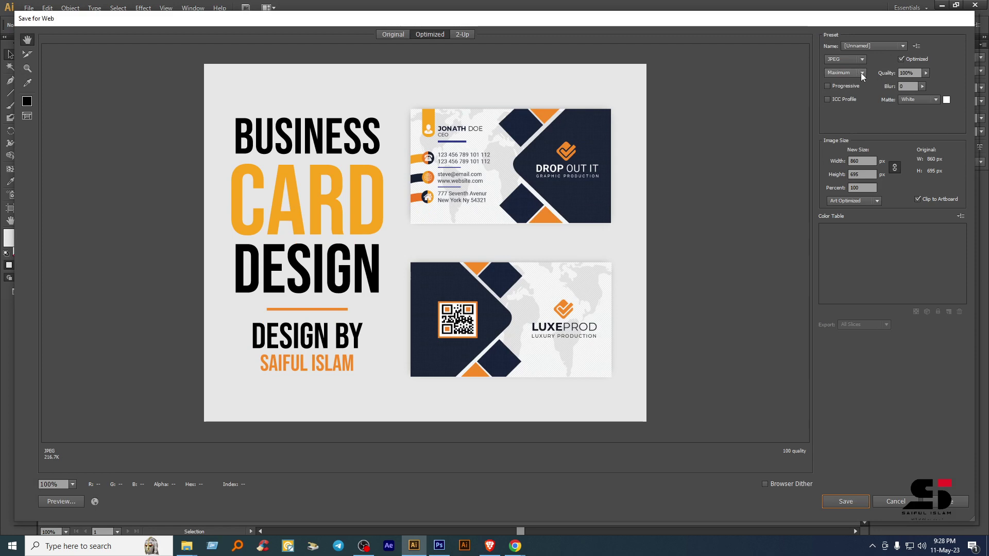
left_click(868, 162)
type("1000")
left_click(895, 169)
left_click(895, 168)
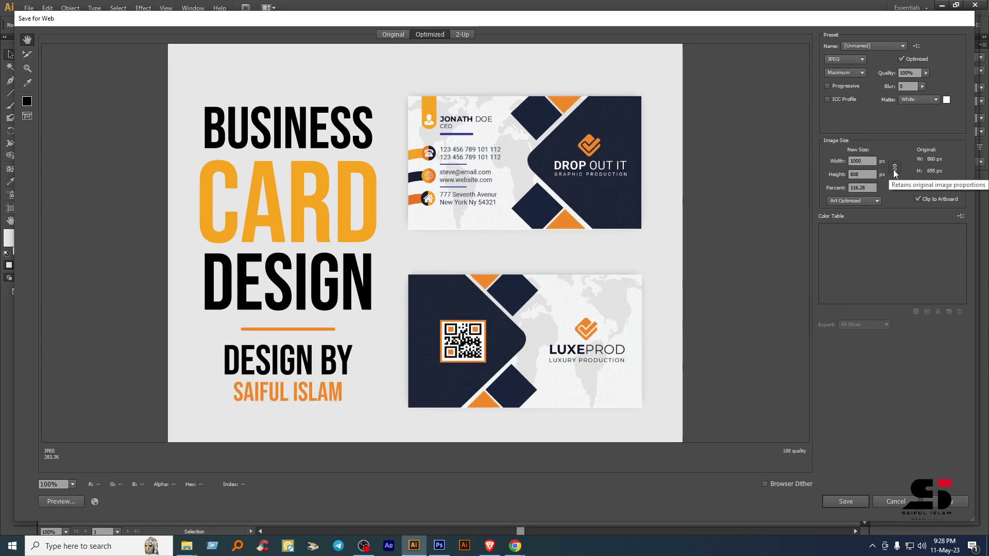
- Save the optimised JPEG to the Desktop under the name "Business card mockup 0"
left_click(847, 502)
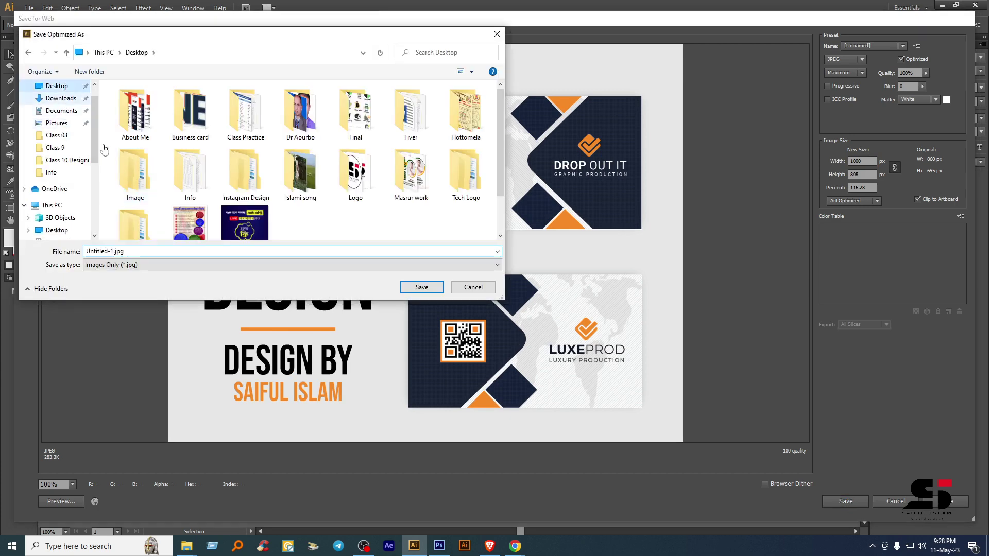
left_click(185, 249)
type("B")
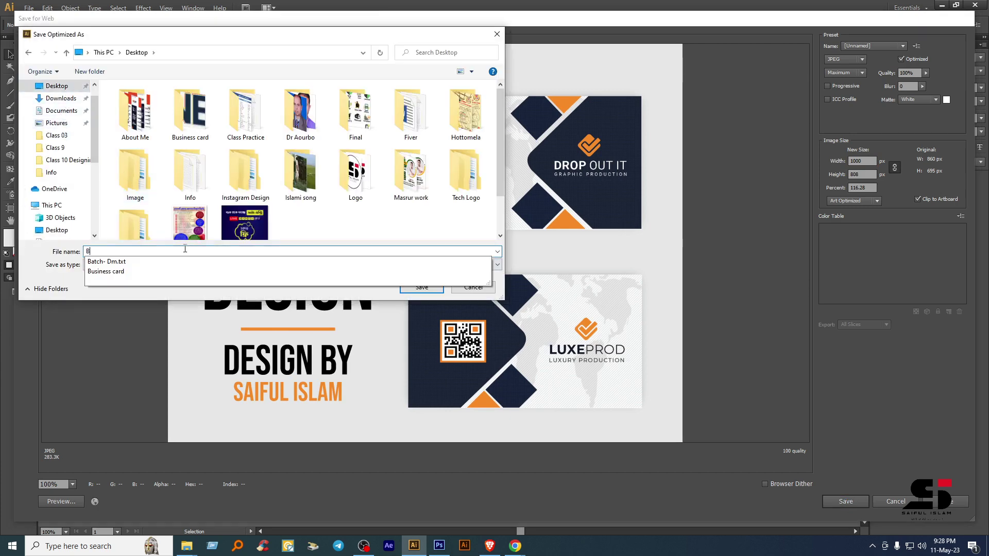
type("usiness")
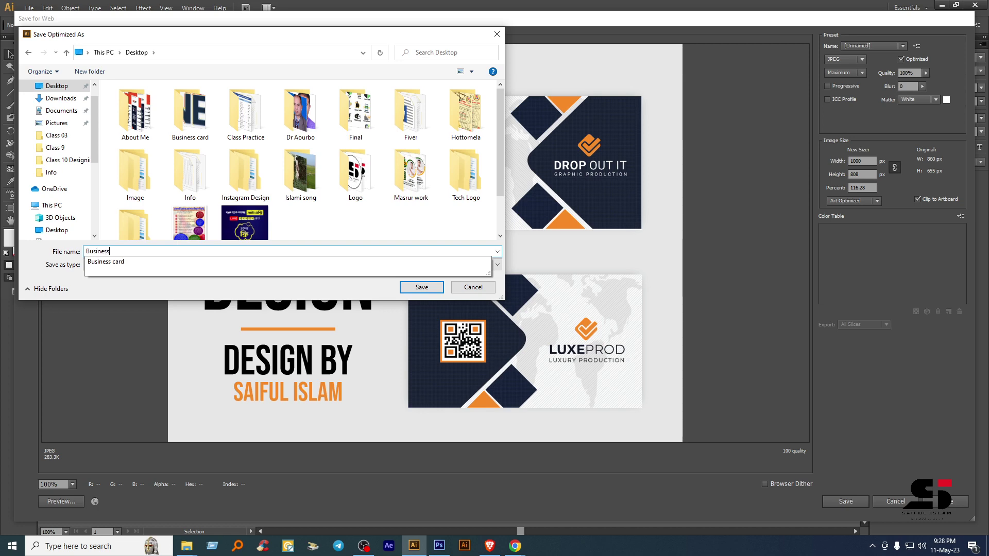
type(" card mo")
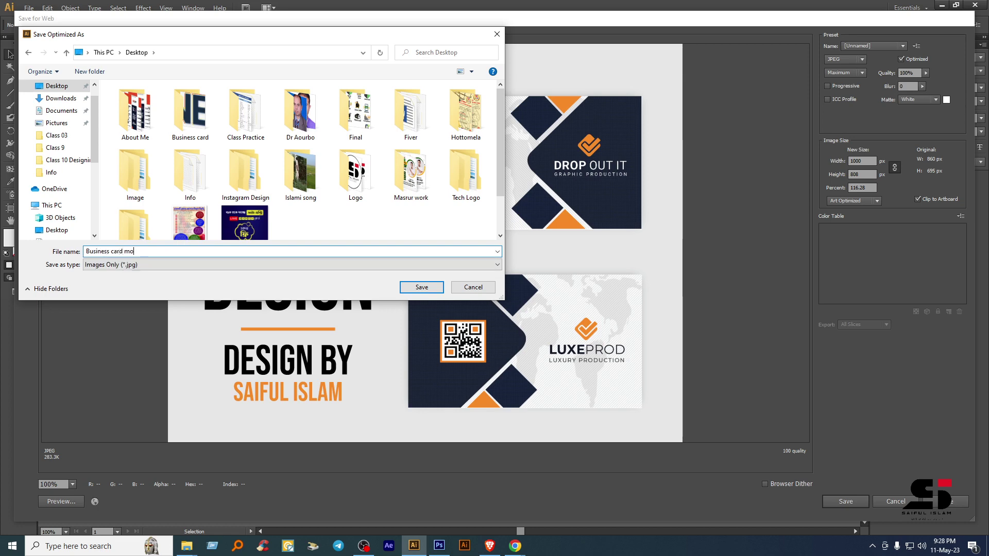
type("ckup 0")
key("Return")
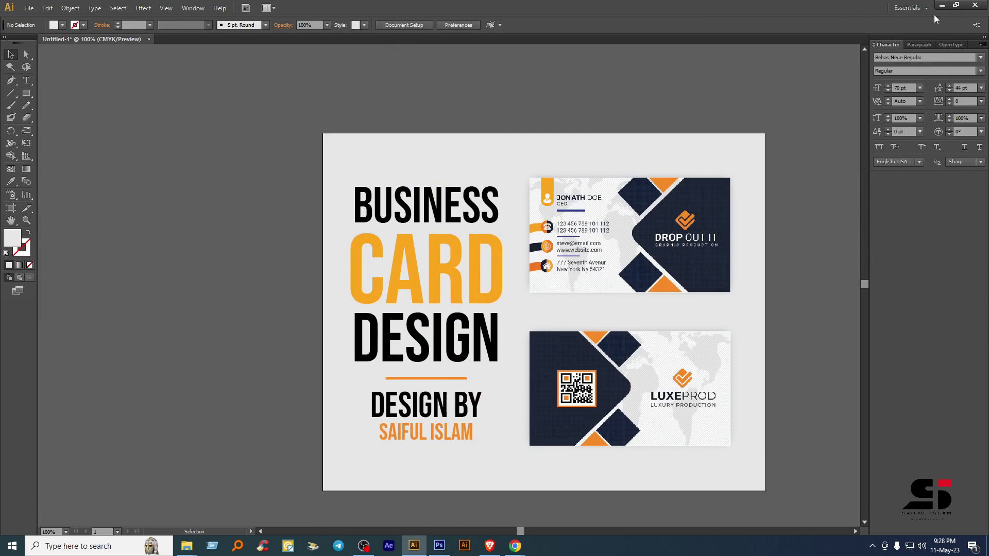
- Minimise the open windows to reach the exported mockup image on the desktop
left_click(941, 5)
left_click(942, 6)
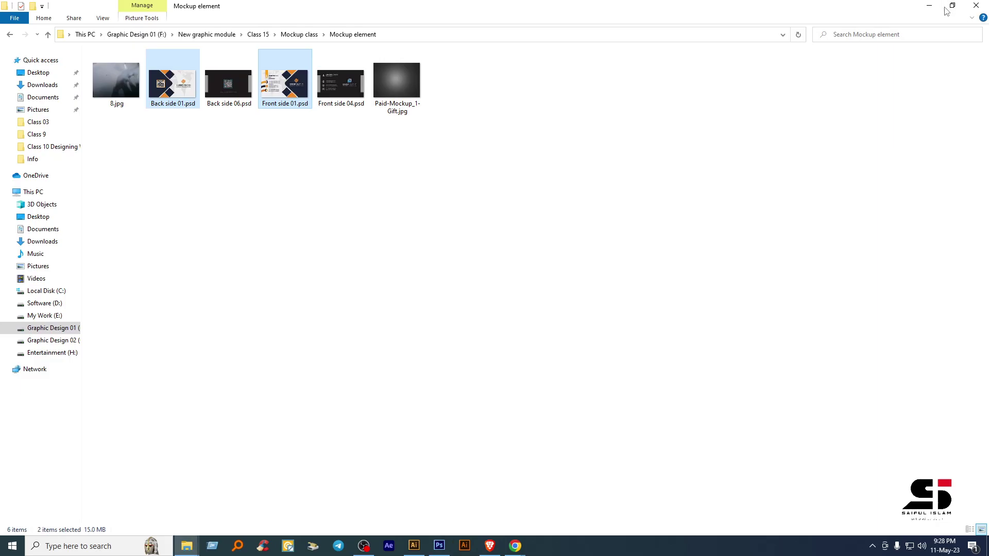
left_click(929, 5)
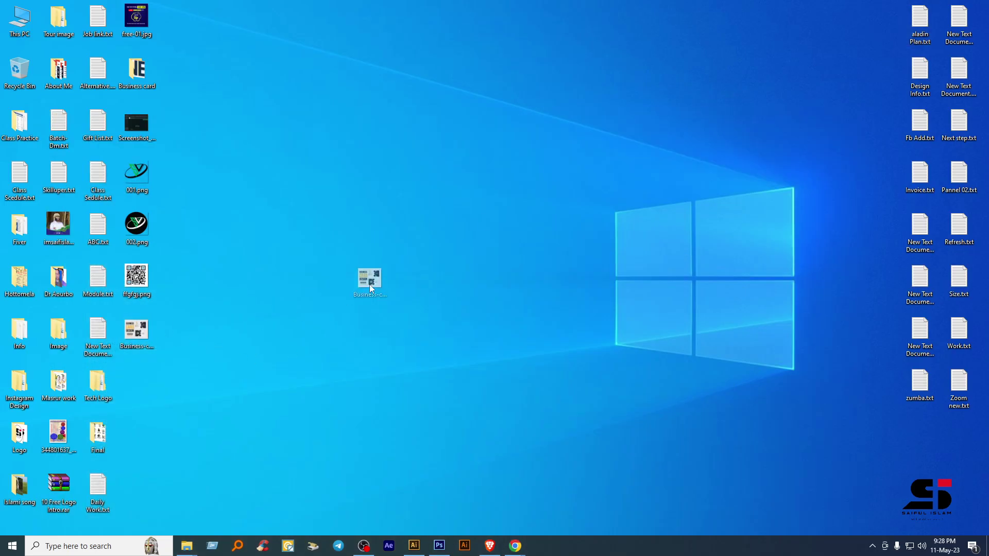
- View the exported business card mockup JPEG, close the viewer, and place the file among the other desktop icons
left_click_drag(369, 284, 371, 283)
double_click(371, 282)
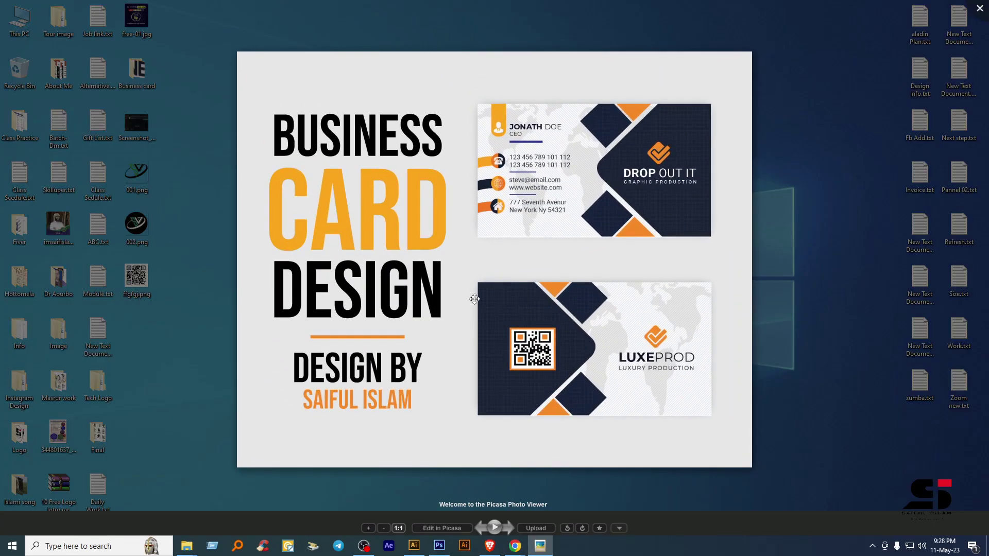
scroll(475, 299, "up", 2)
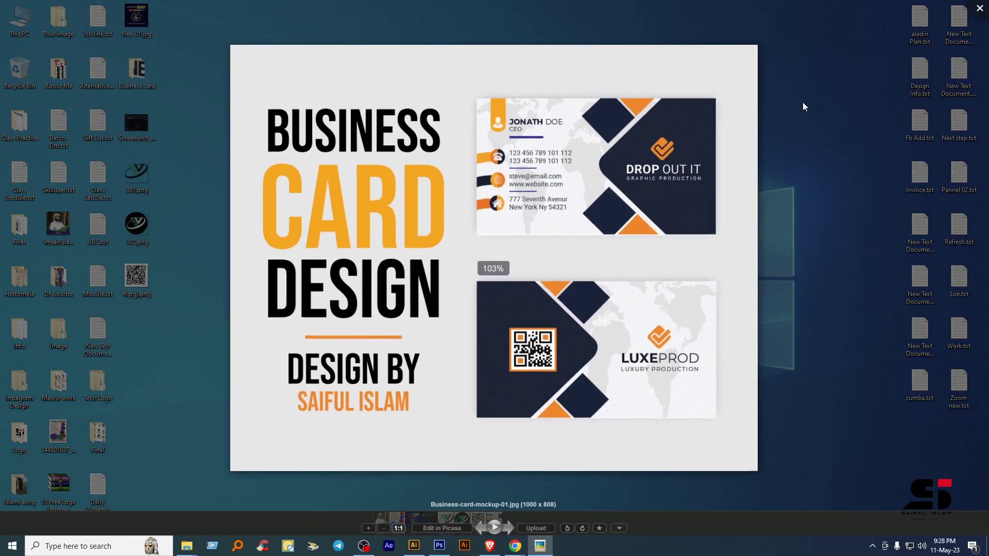
left_click(803, 104)
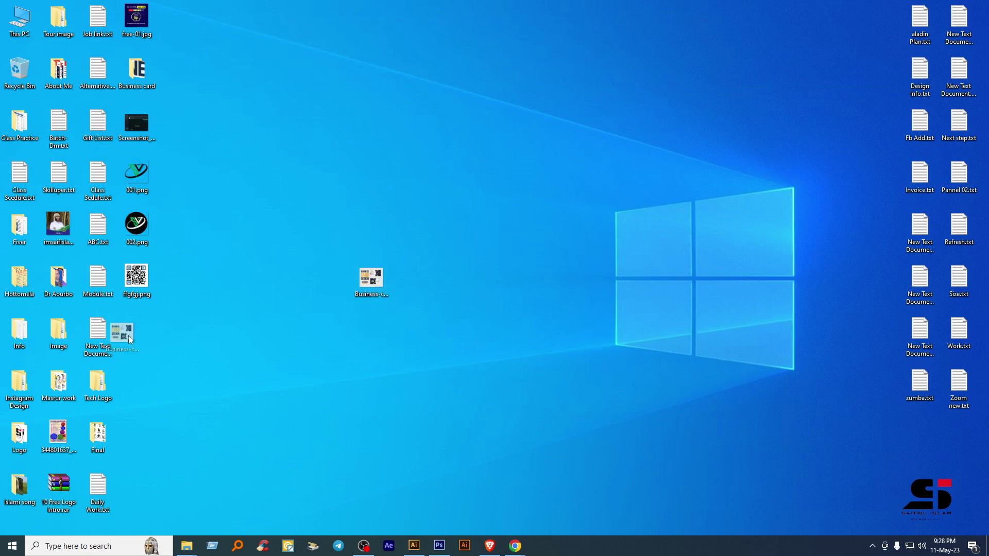
left_click_drag(141, 326, 141, 327)
right_click(385, 162)
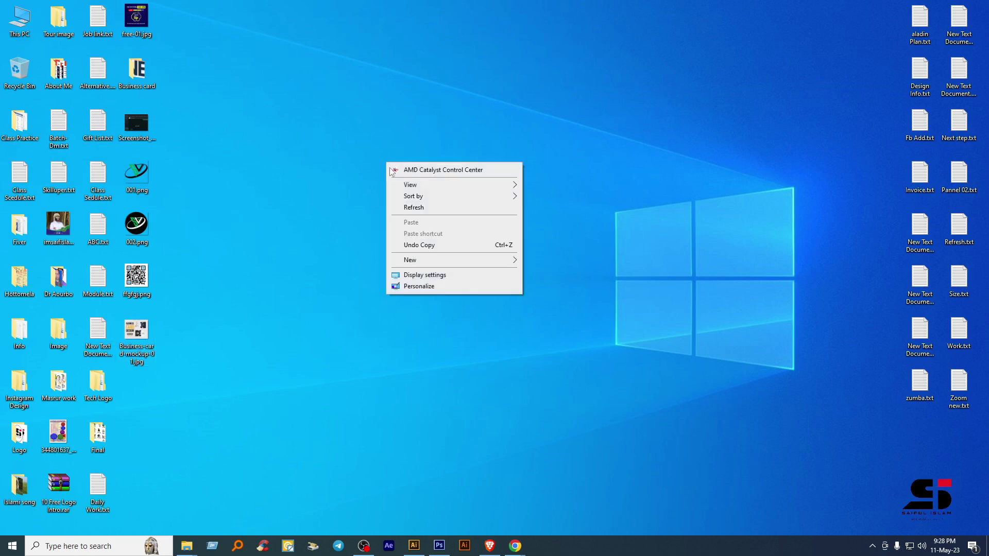
left_click(408, 205)
right_click(380, 169)
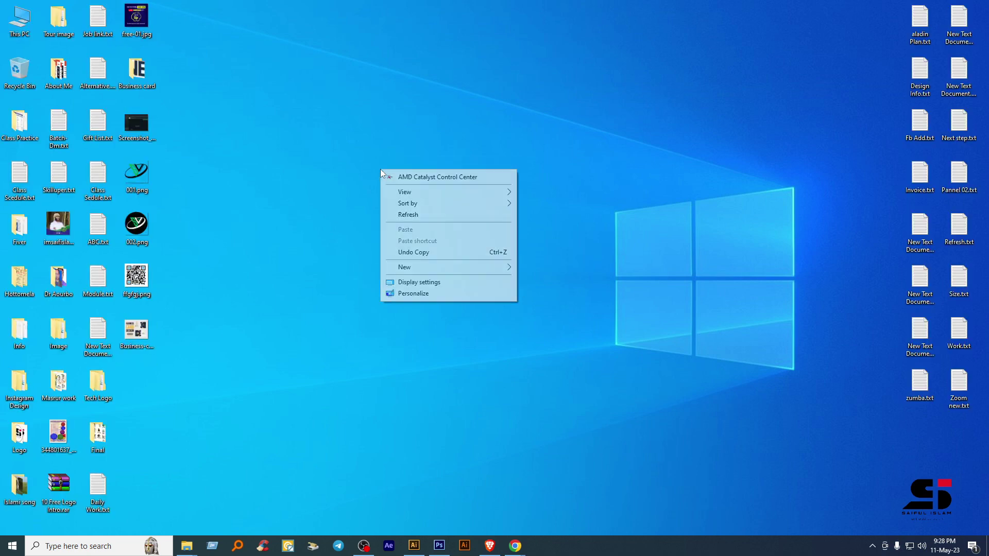
left_click(399, 213)
right_click(397, 195)
left_click(408, 236)
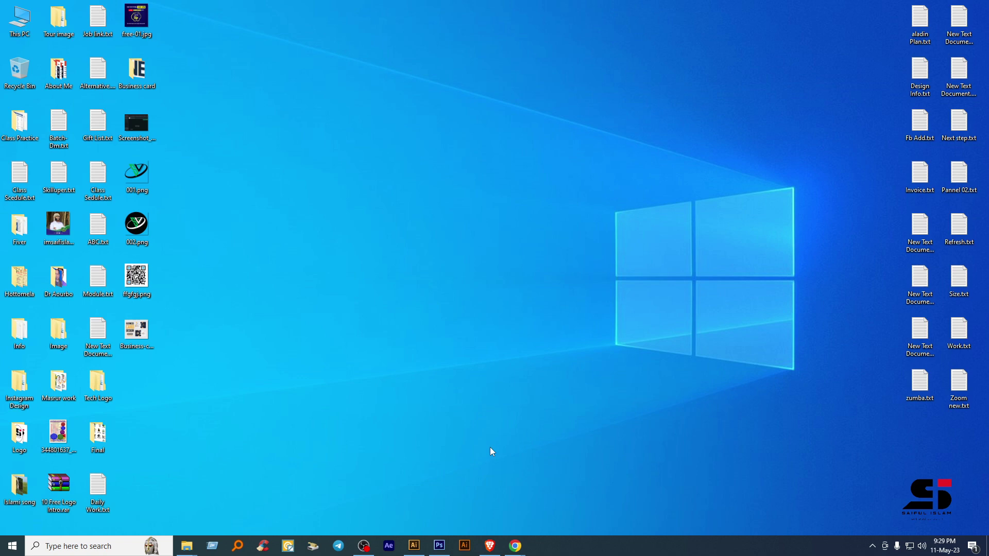
left_click(447, 252)
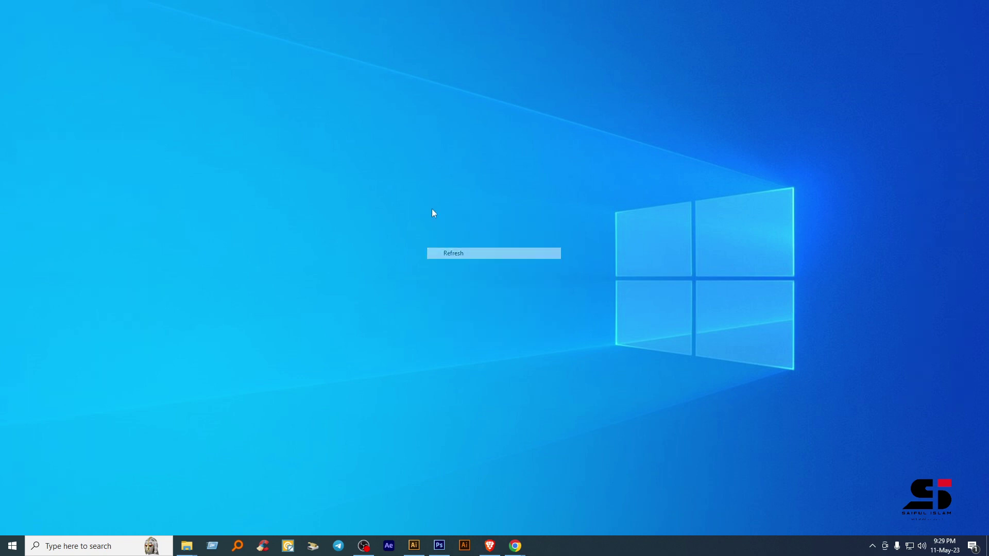
right_click(432, 204)
left_click(462, 252)
right_click(417, 202)
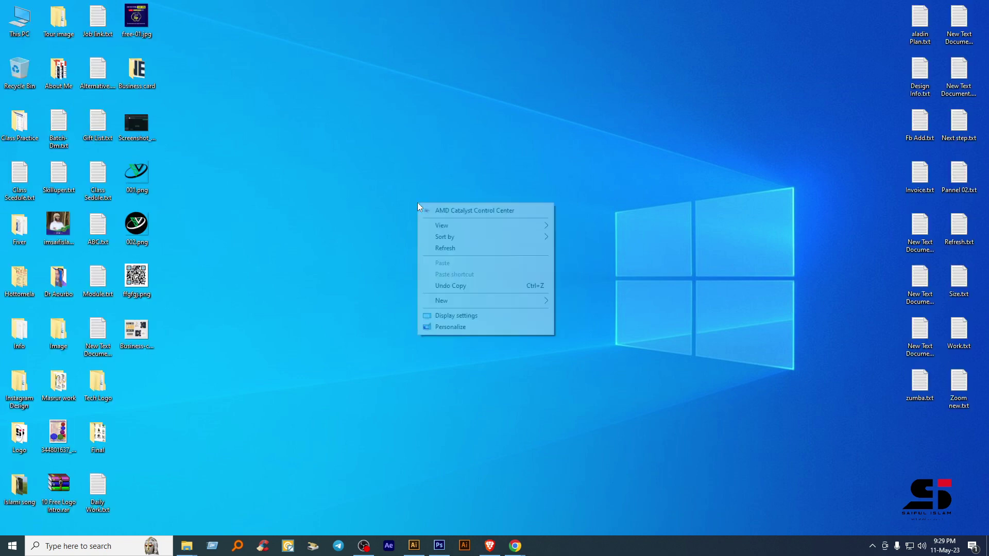
left_click(444, 250)
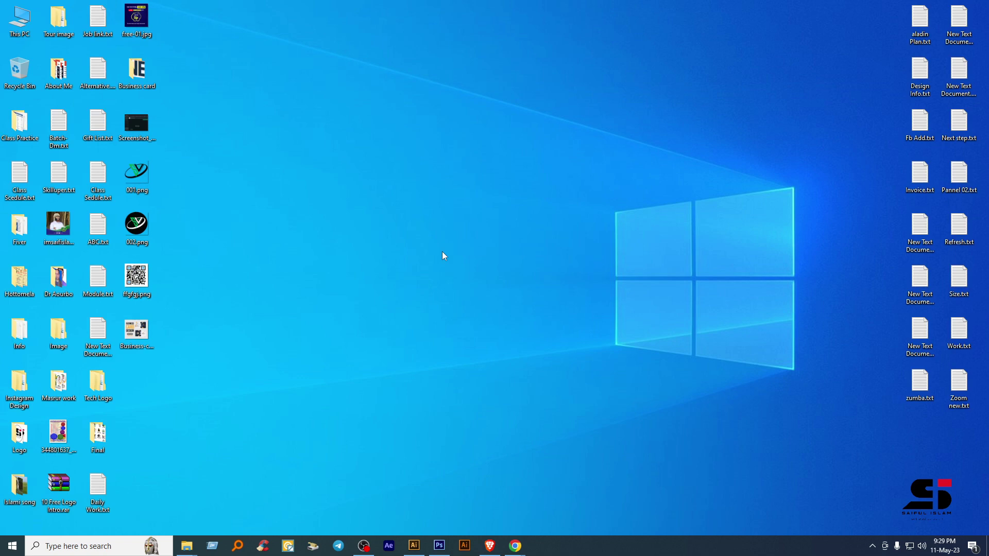
right_click(421, 203)
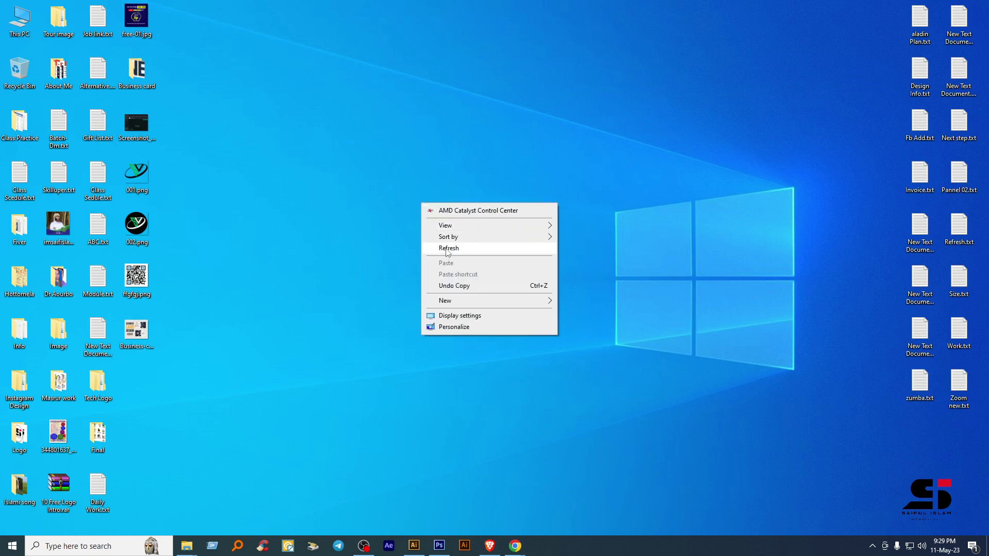
left_click(446, 249)
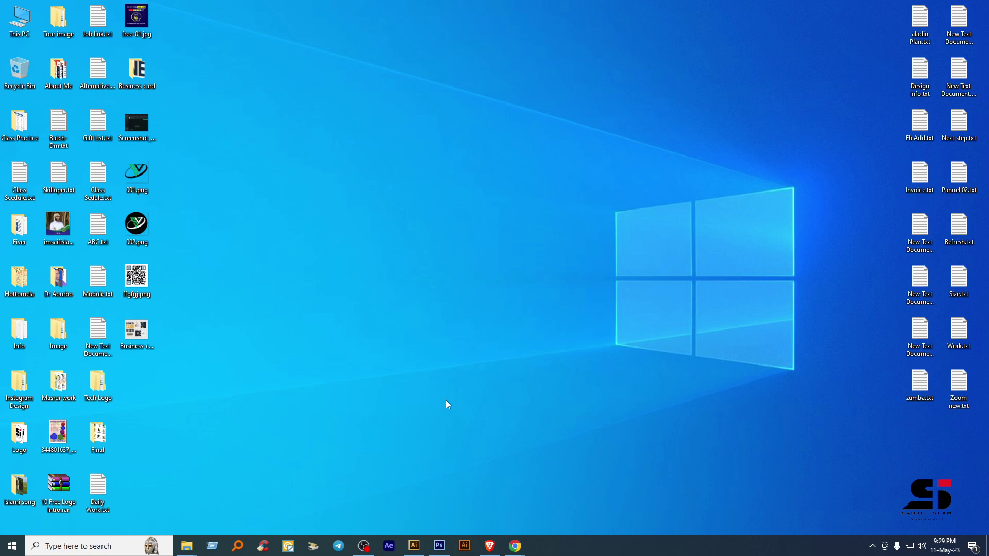
- From the Mockup element folder, preview the background image 8.jpg and open it as a document in Photoshop
left_click(439, 547)
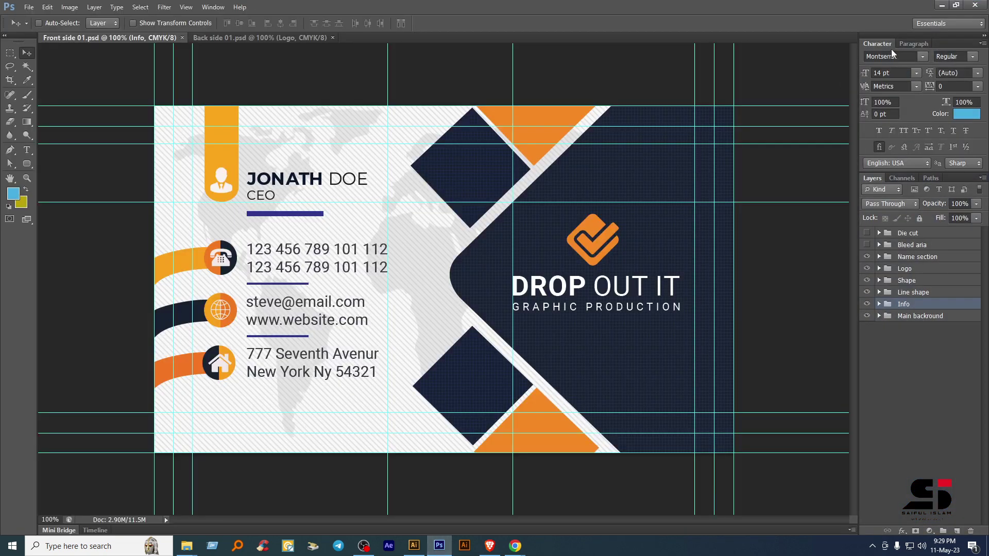
left_click(941, 6)
mouse_move(188, 551)
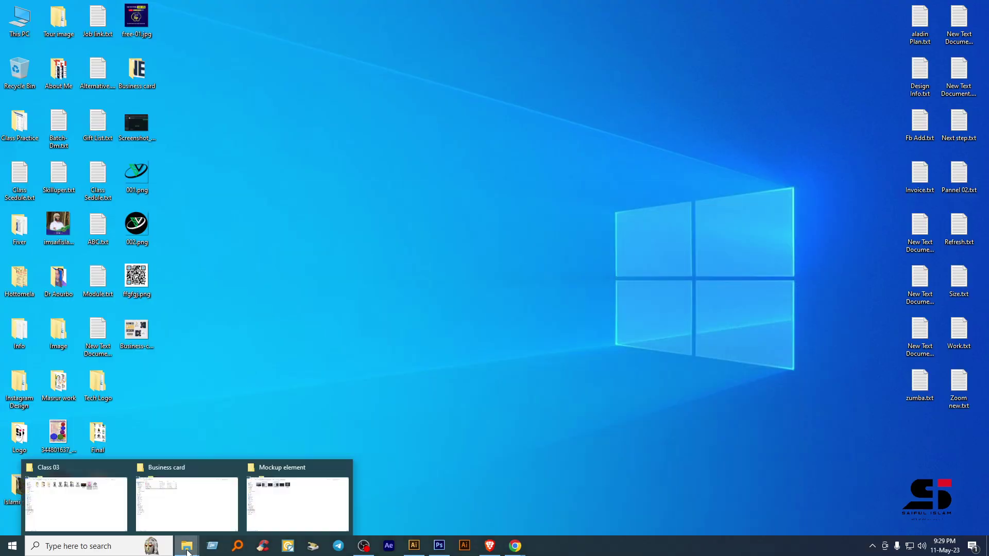
left_click(294, 502)
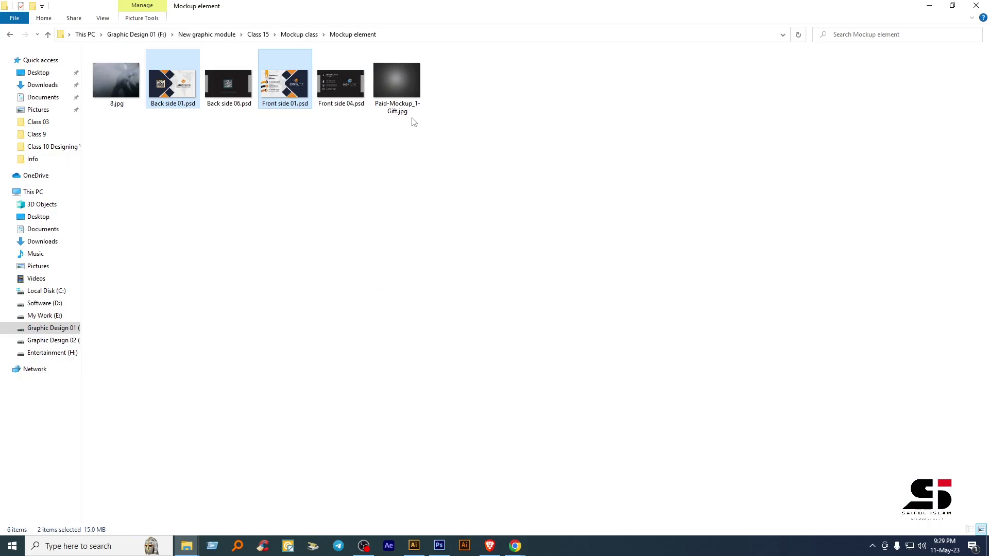
left_click(399, 85)
left_click_drag(395, 72, 256, 152)
left_click(115, 75)
double_click(115, 75)
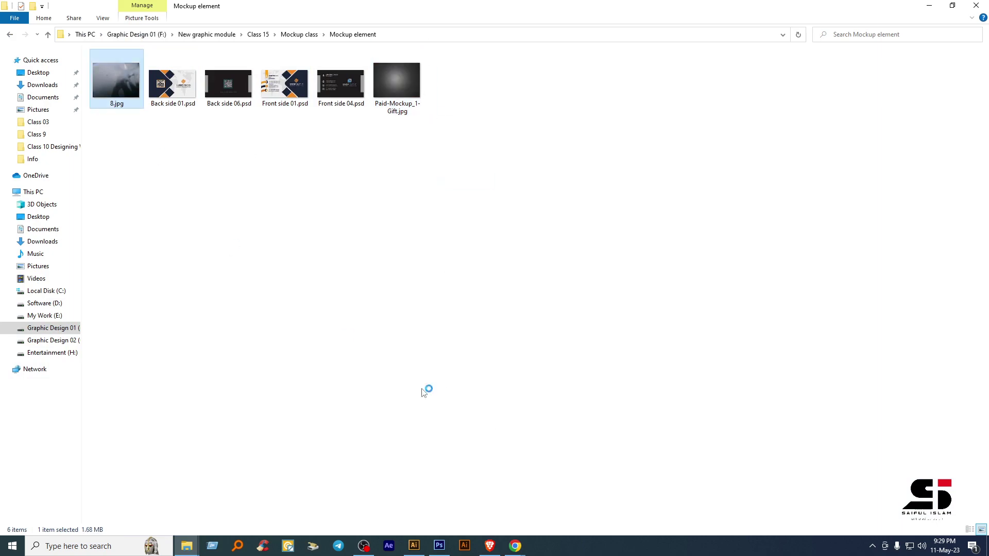
left_click(977, 8)
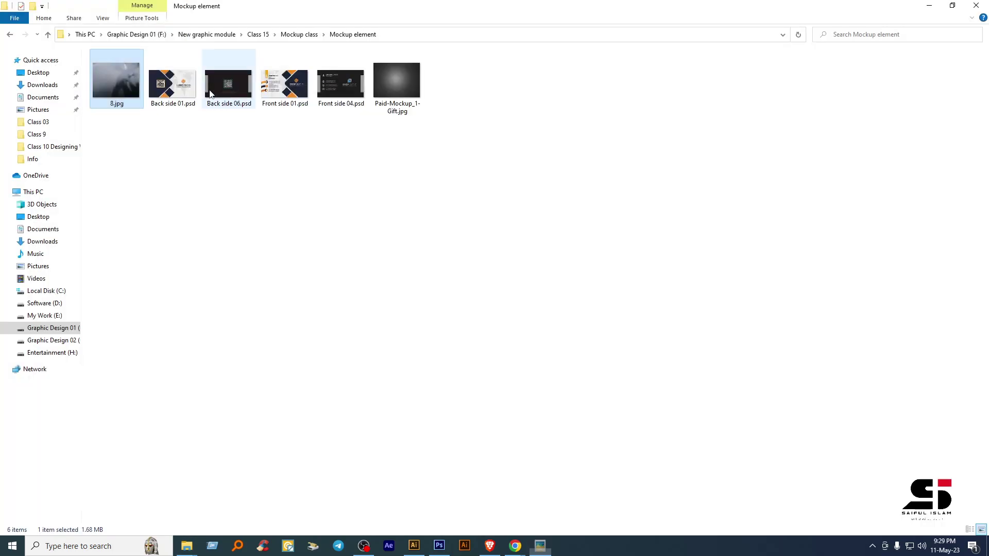
left_click_drag(113, 79, 682, 12)
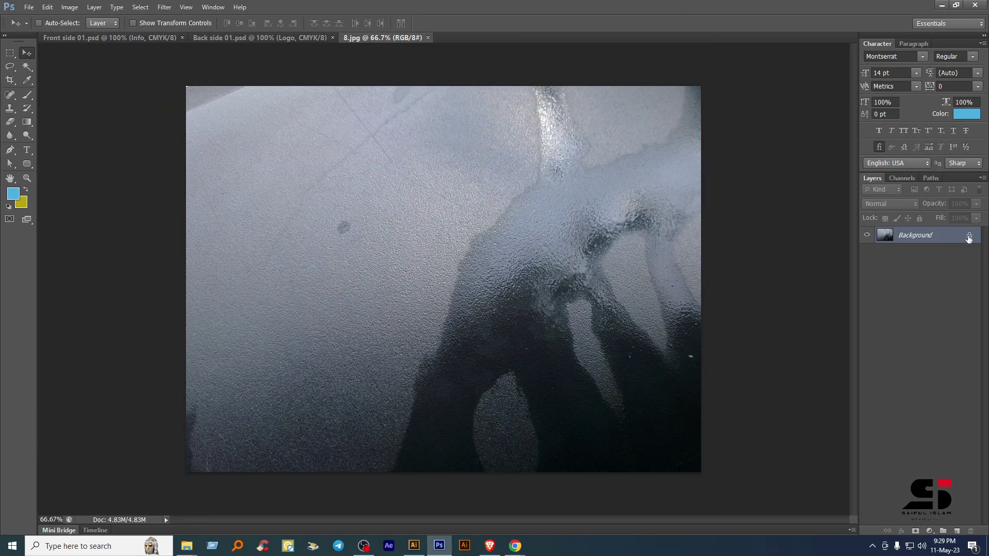
- Create a new 3.5 by 2 inch document at 300 pixels/inch in CMYK Color with a white background
left_click(29, 7)
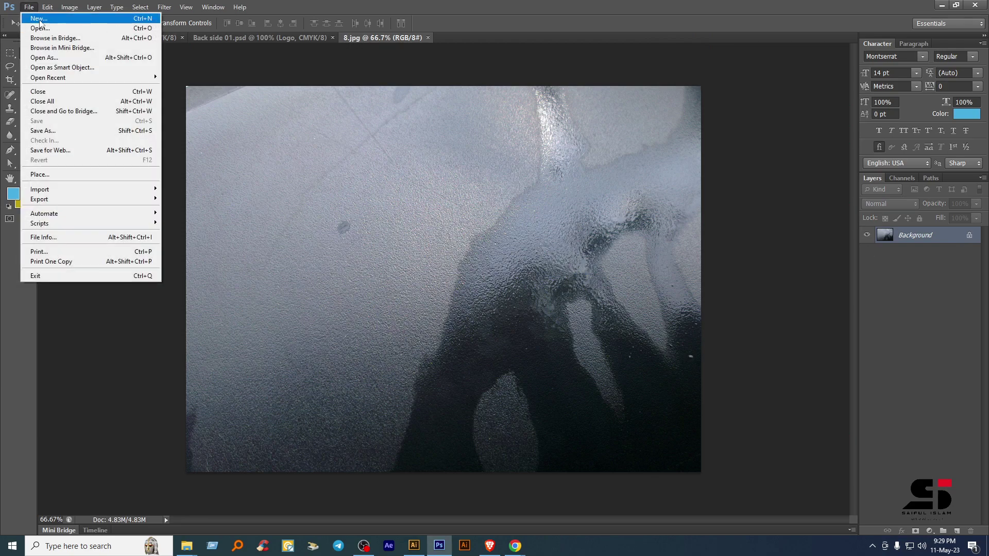
left_click(201, 118)
key("ctrl+n")
left_click(440, 195)
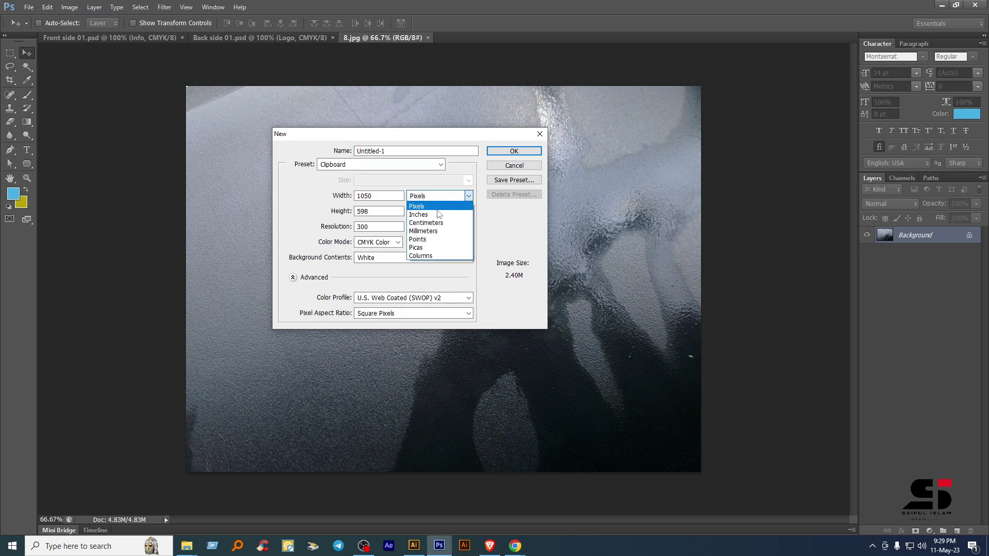
left_click(427, 204)
left_click(389, 199)
left_click(342, 213)
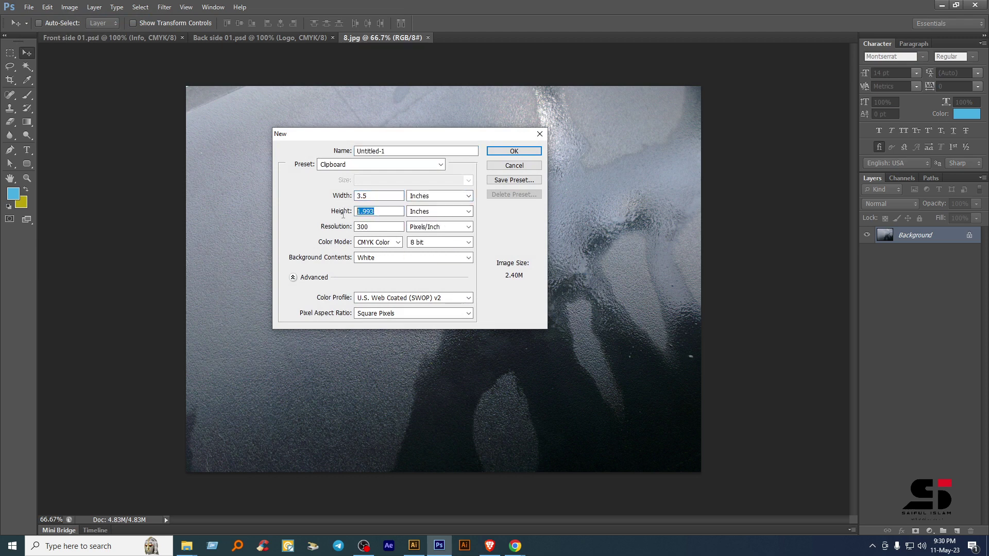
type("2")
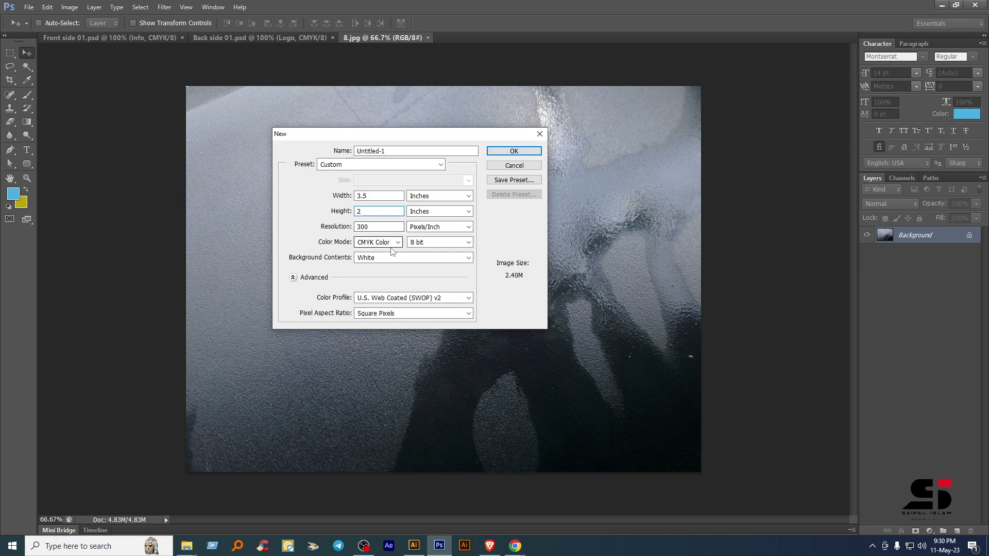
left_click(293, 278)
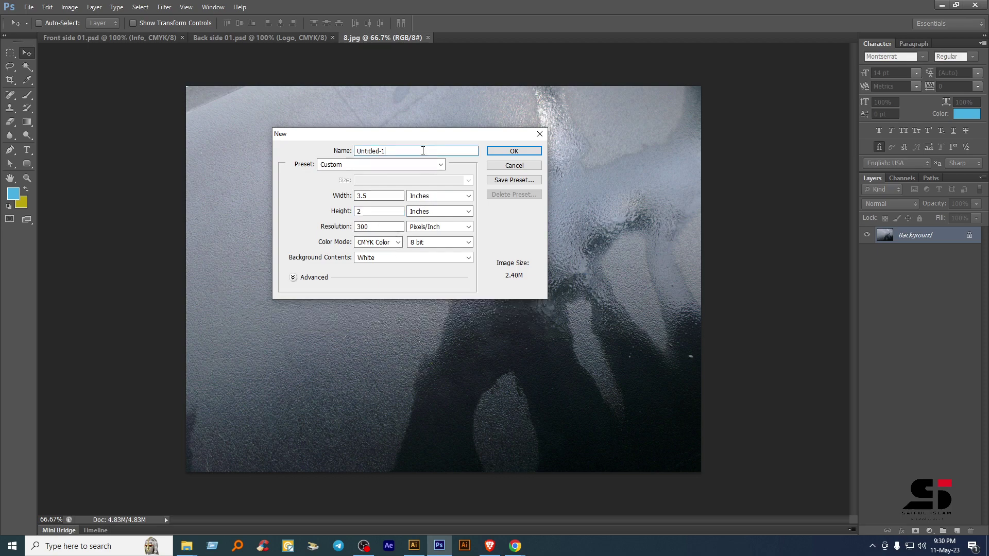
left_click(512, 152)
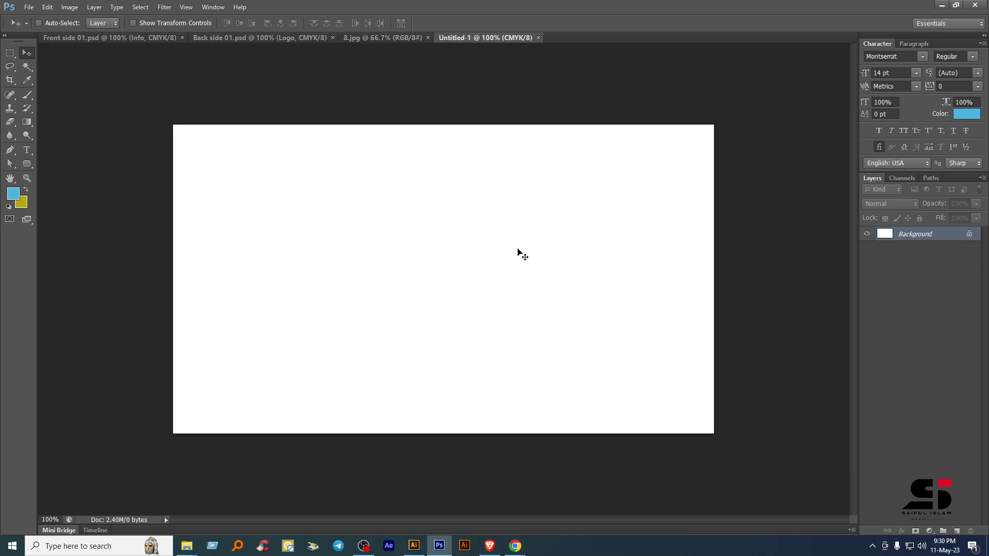
- Convert the white background to Layer 0 and copy it into the 8.jpg document, over the upper part of the photo
double_click(969, 235)
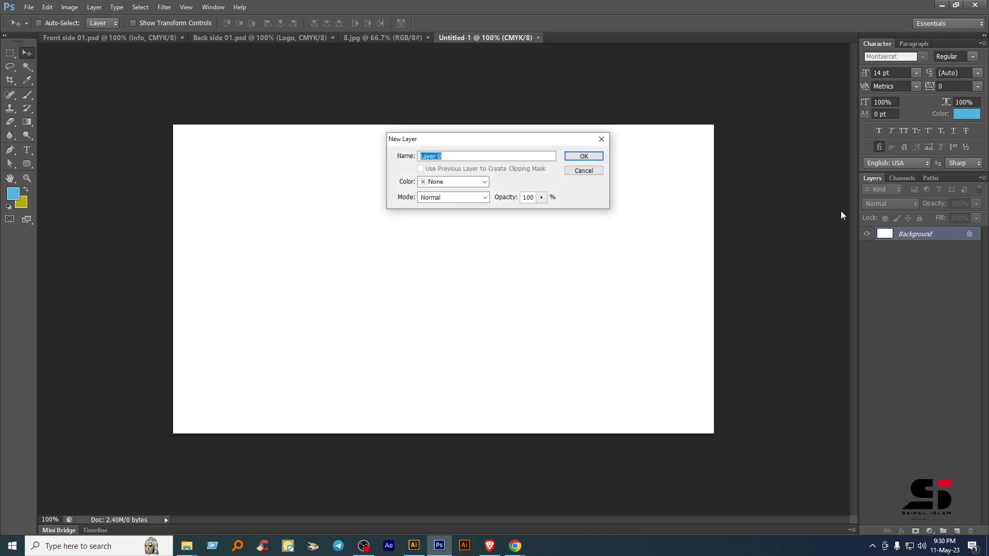
key("Return")
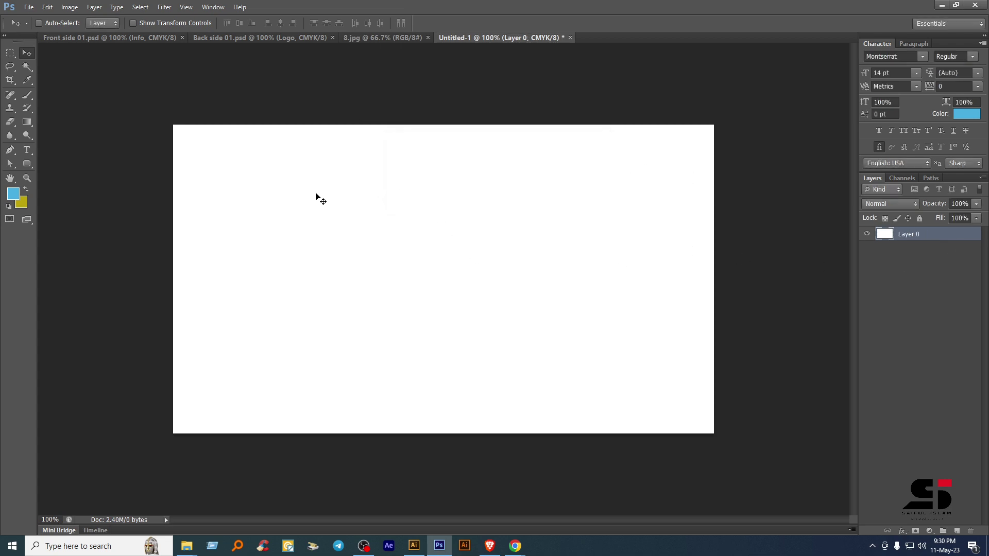
left_click_drag(319, 196, 361, 188)
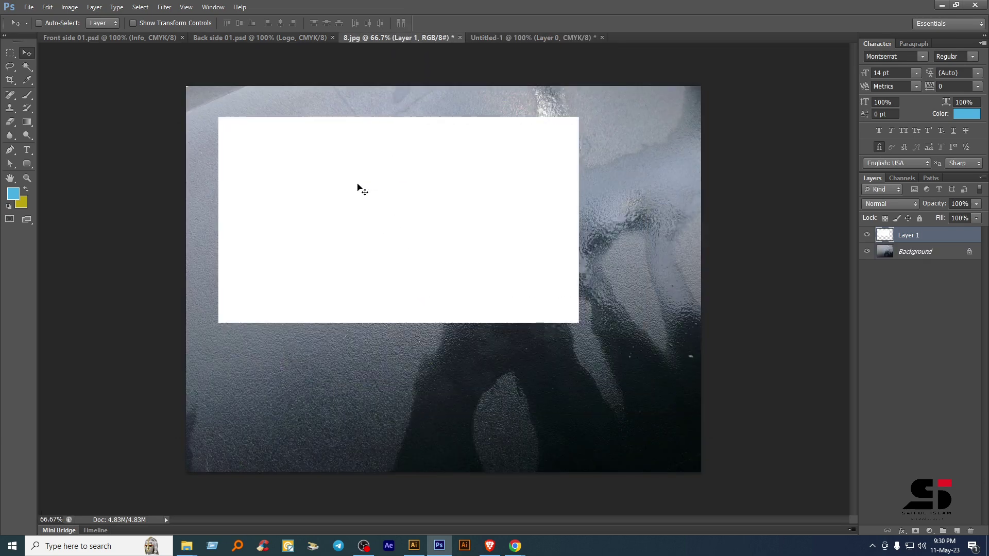
- Close the Untitled-1 document without saving it
left_click(523, 41)
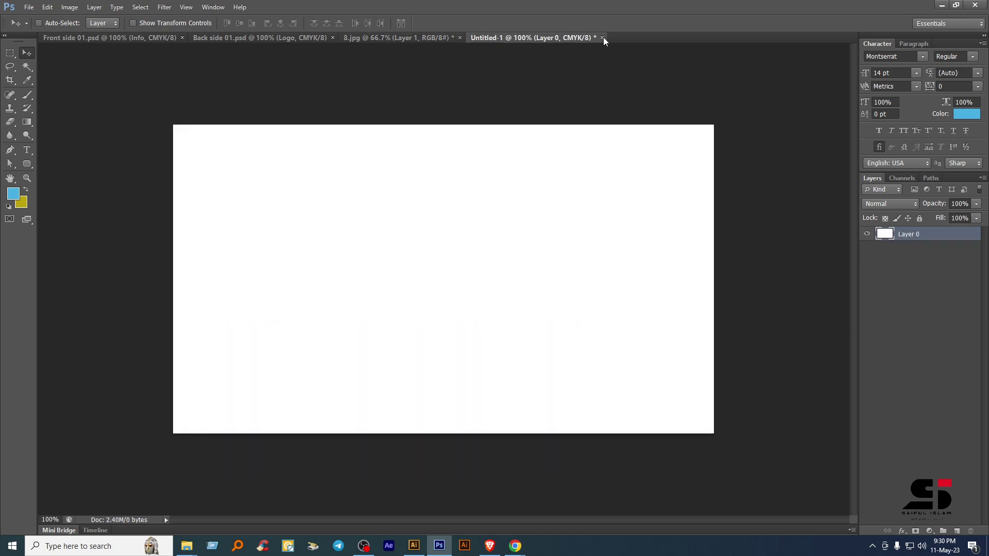
left_click(602, 38)
left_click(487, 202)
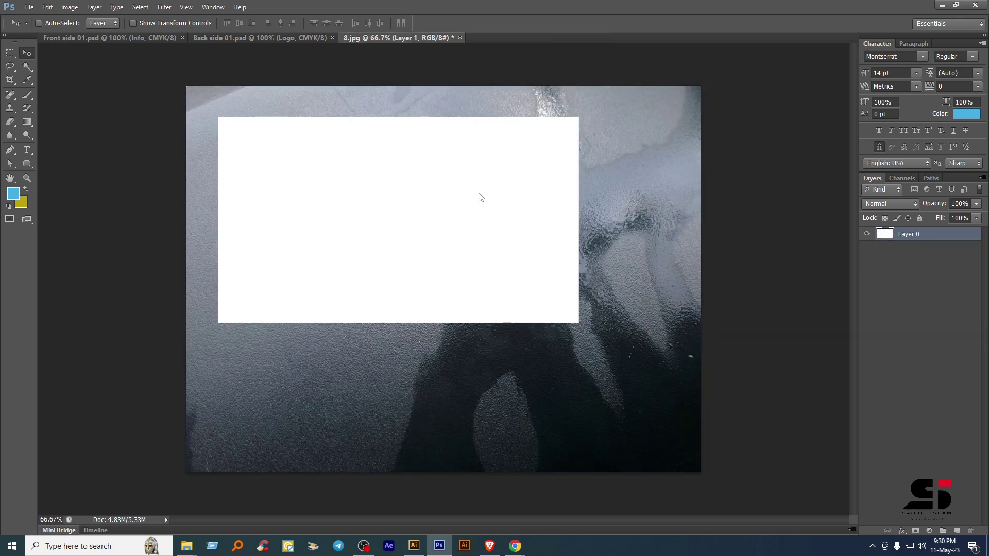
left_click(30, 8)
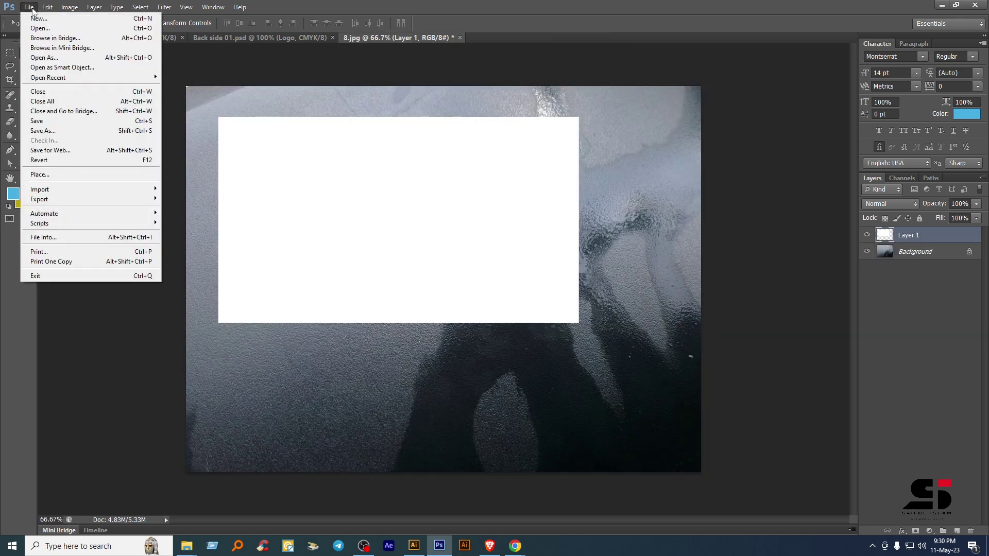
- Create a new white document 3.5 by 2 inches at 300 pixels/inch in 8-bit CMYK color
left_click(36, 20)
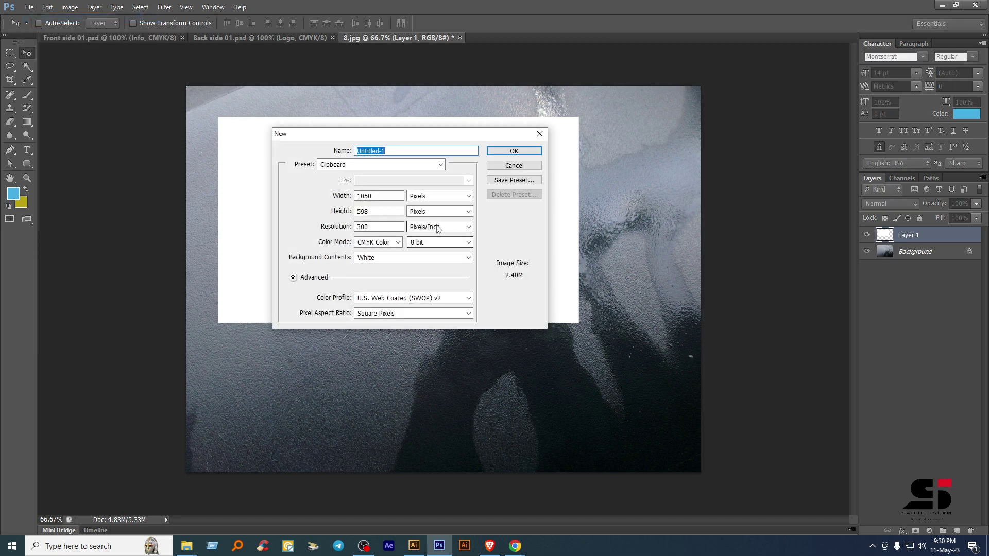
left_click(437, 196)
left_click(427, 215)
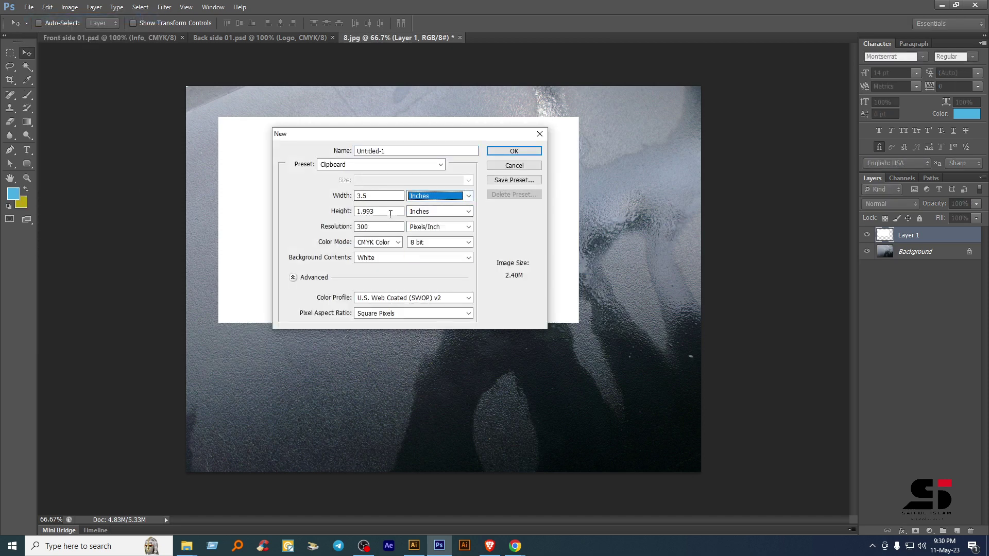
key("Tab")
type("2")
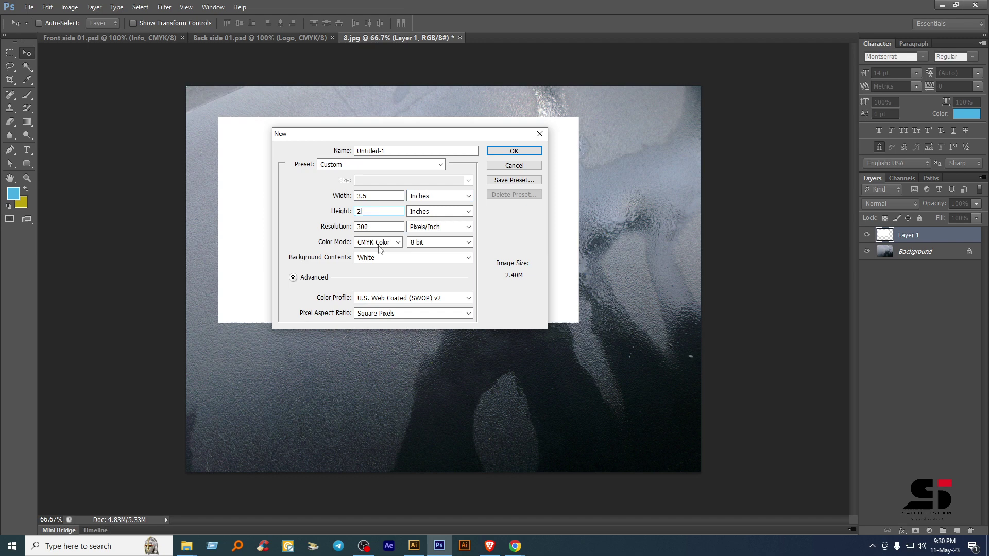
left_click(536, 150)
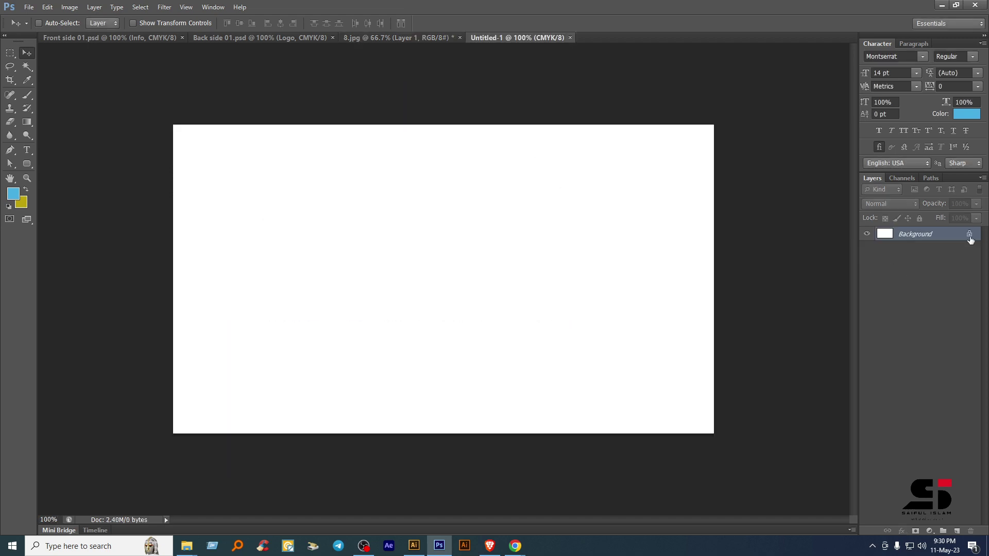
- Unlock the new document's background layer and copy the blank white card into 8.jpg, overlapping the existing card
double_click(970, 238)
left_click(579, 154)
left_click_drag(398, 190, 477, 303)
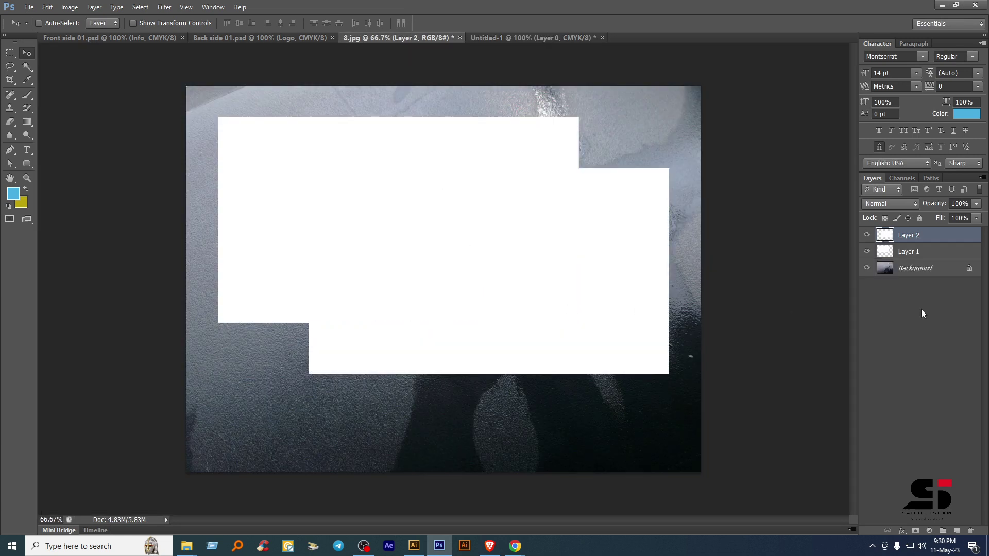
- Rename the newly added top card layer "Front side"
double_click(913, 236)
type("Front sid")
key("Return")
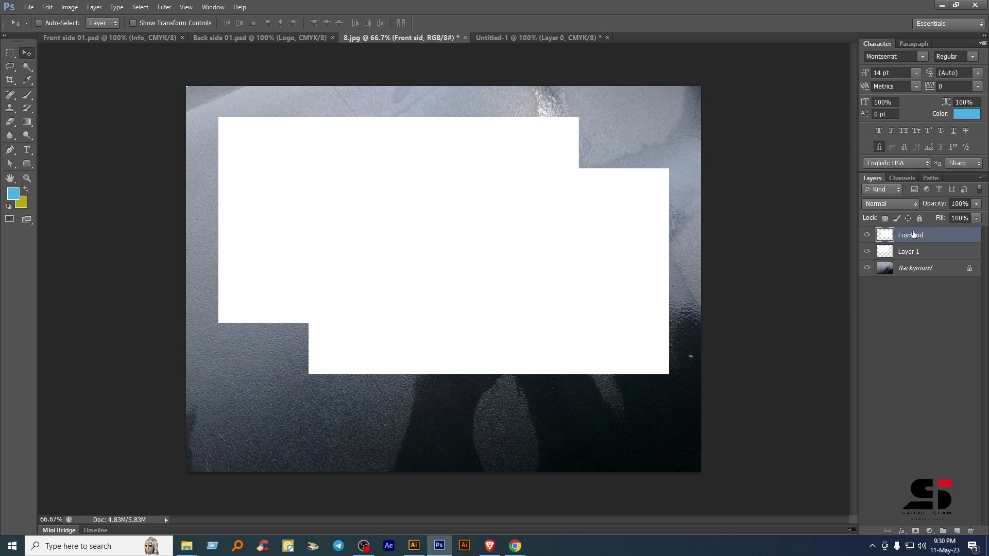
double_click(910, 252)
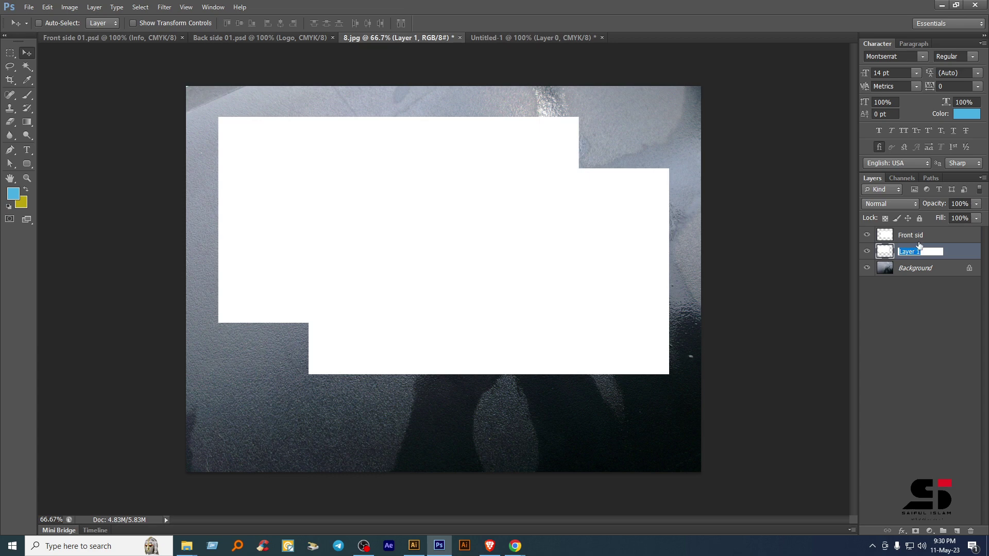
double_click(922, 236)
left_click(929, 236)
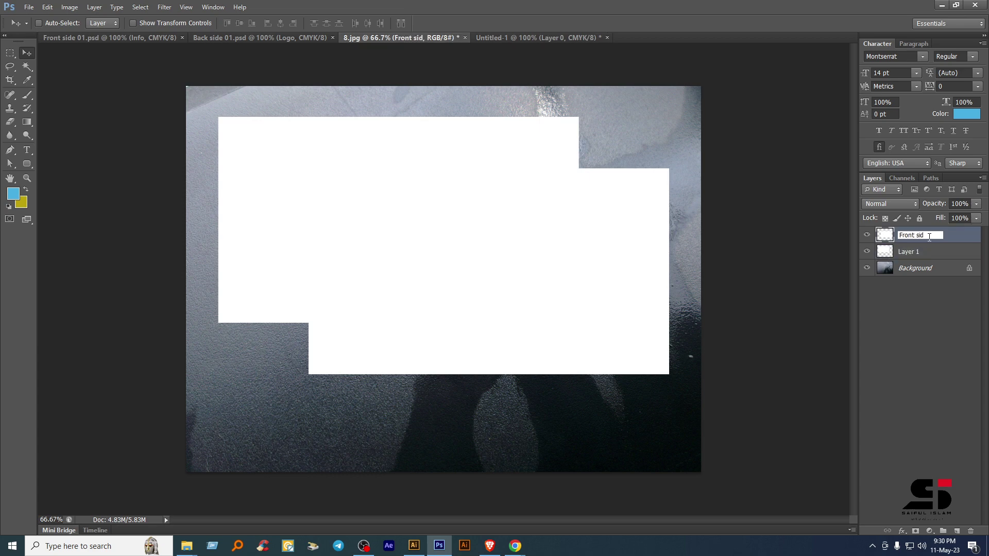
type("e")
- Rename the lower card layer, Layer 1, as "Back side"
double_click(909, 252)
type("B")
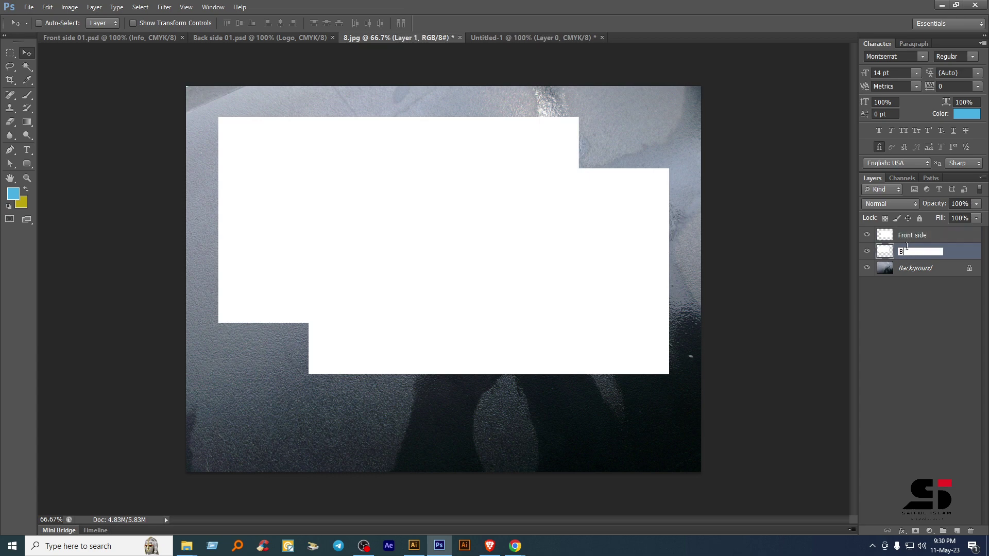
type("ack side")
key("Return")
- Convert the Front side and Back side layers into separate smart objects
left_click(918, 238)
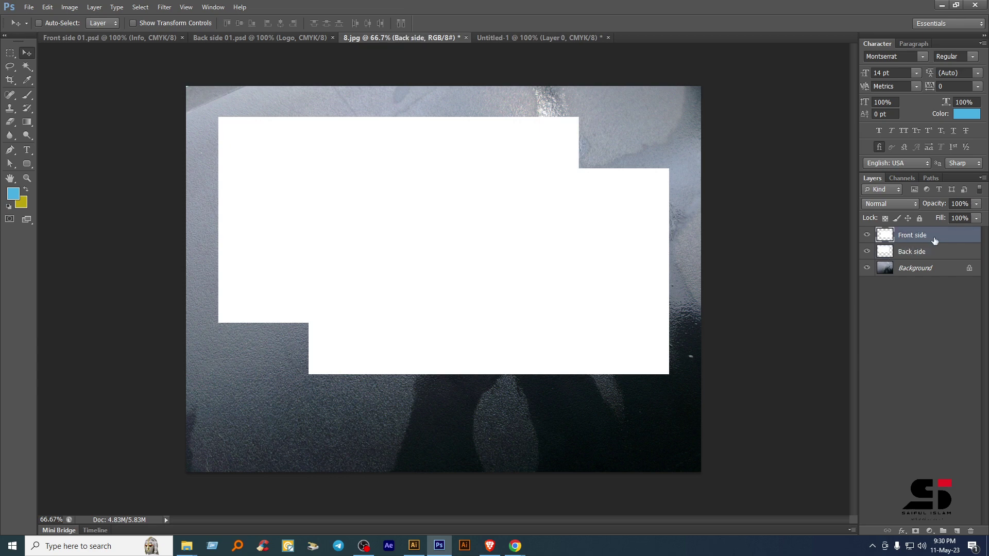
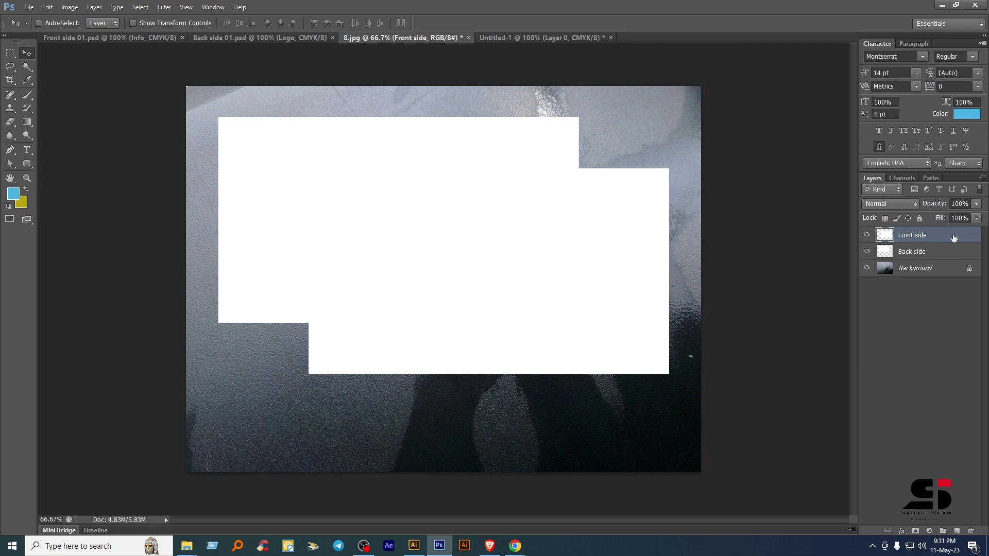
right_click(953, 237)
left_click(891, 239)
right_click(950, 251)
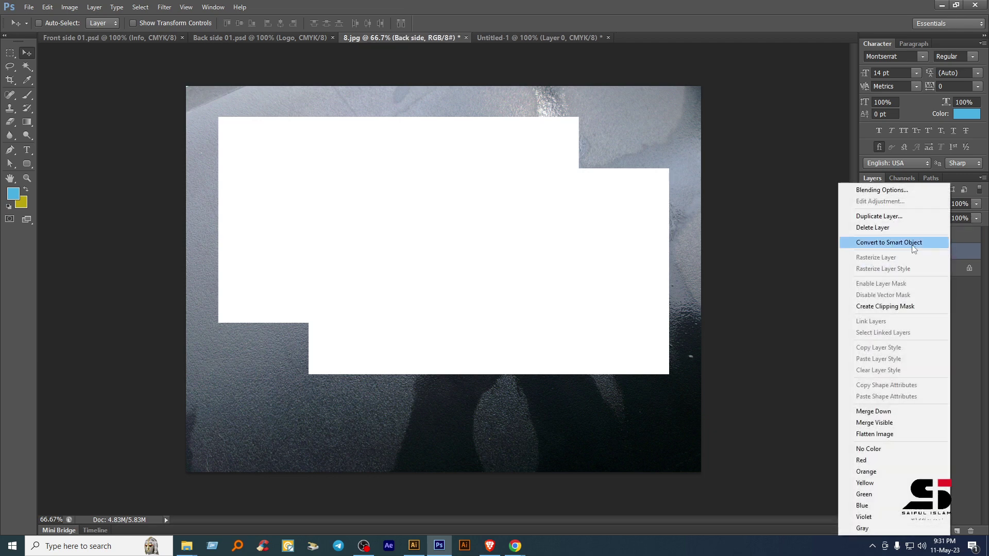
left_click(891, 238)
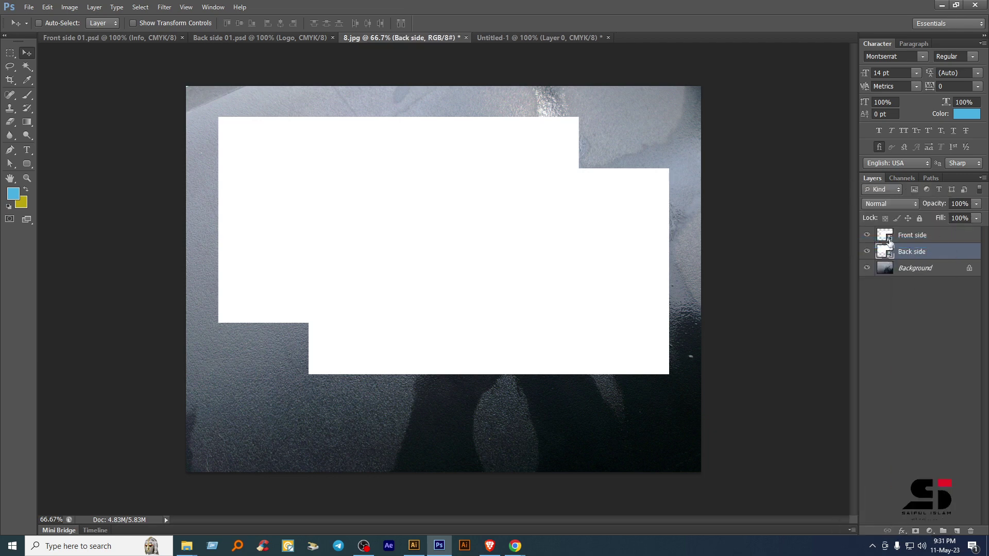
- Inspect the contents of the Front side and Back side smart objects, closing each one again
double_click(889, 240)
left_click(528, 221)
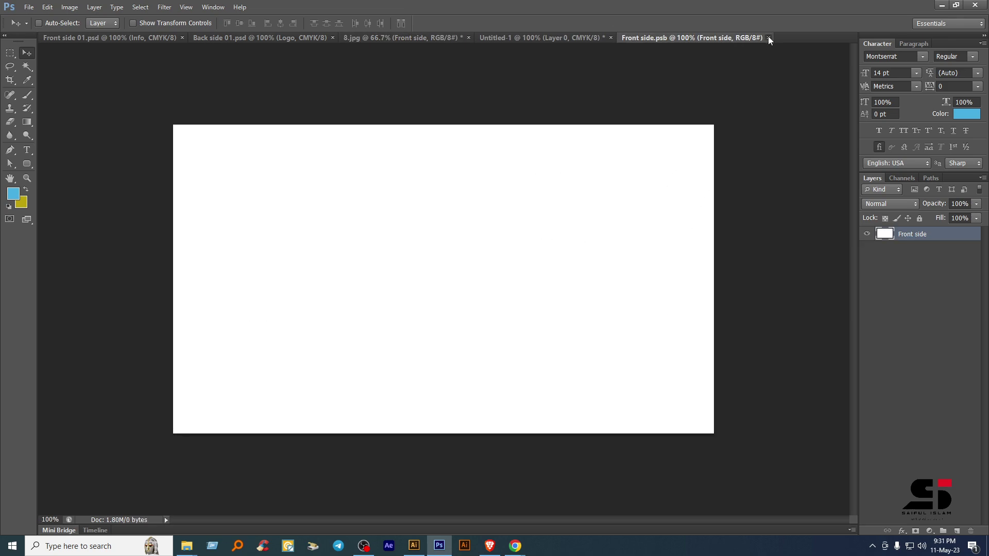
left_click(767, 38)
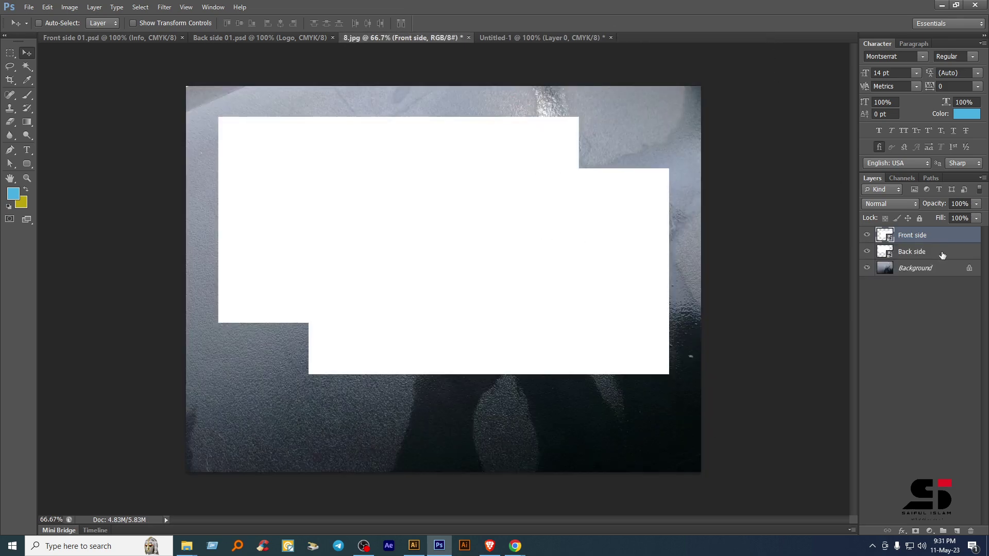
left_click(943, 251)
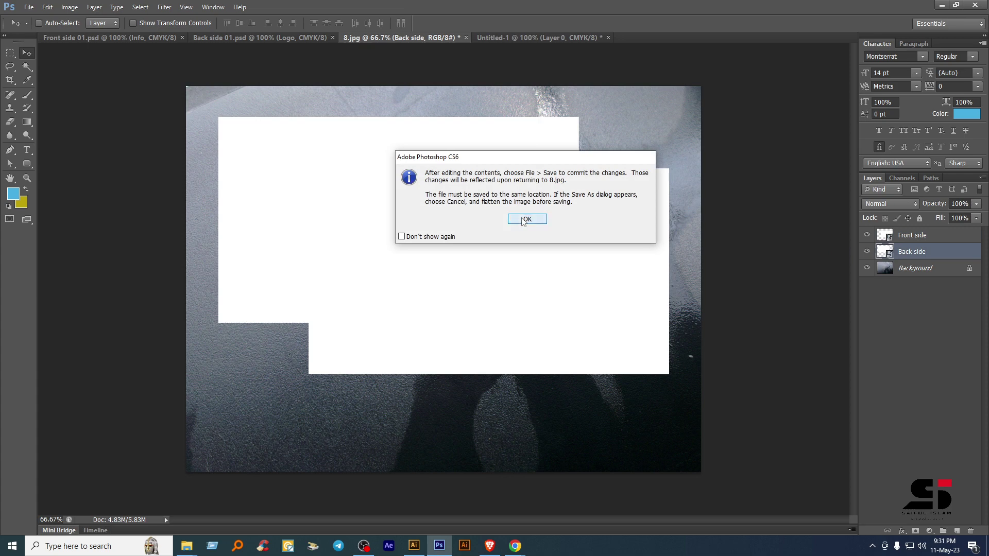
left_click(527, 221)
left_click(760, 38)
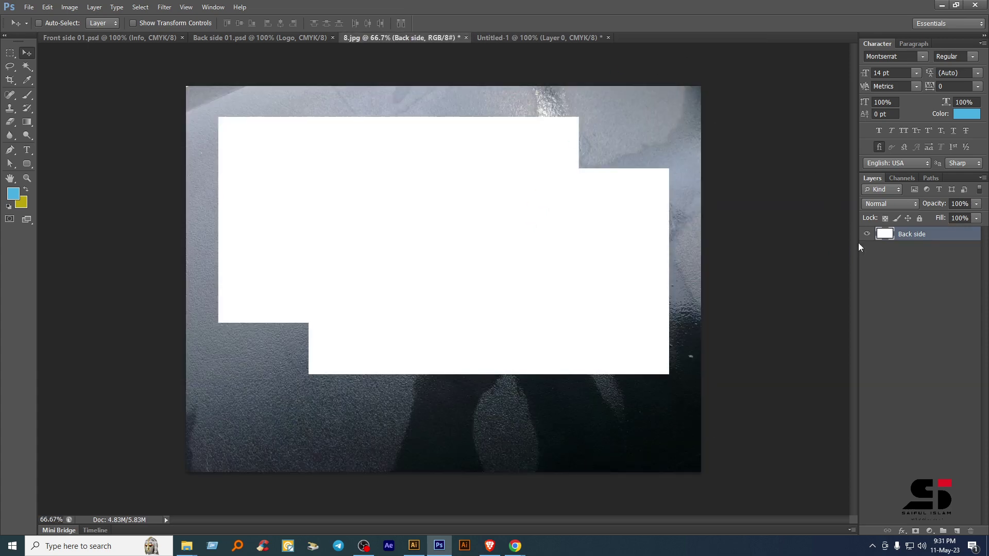
- Move the Front side card up and left, and the Back side card toward the image's lower-right corner
left_click(911, 235)
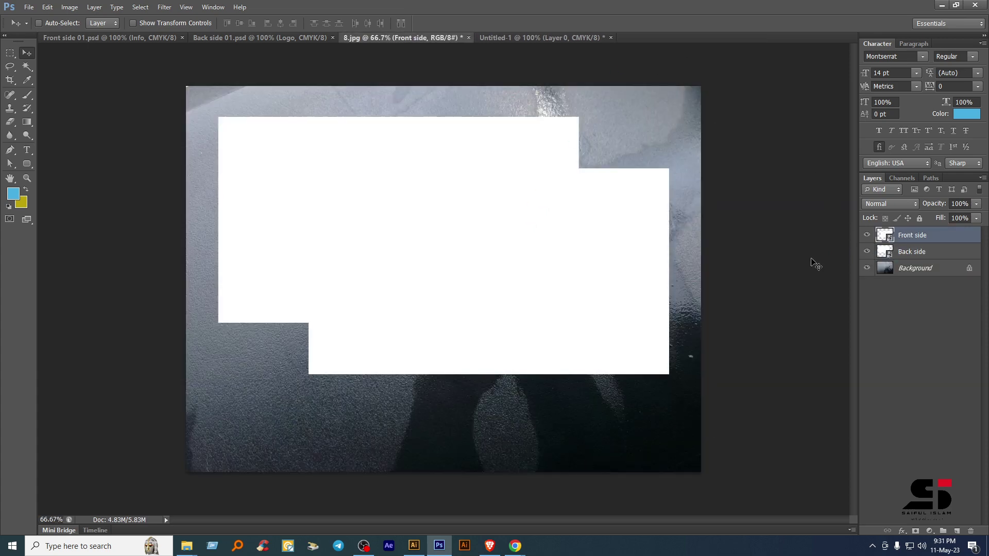
left_click_drag(560, 293, 597, 272)
left_click(912, 251)
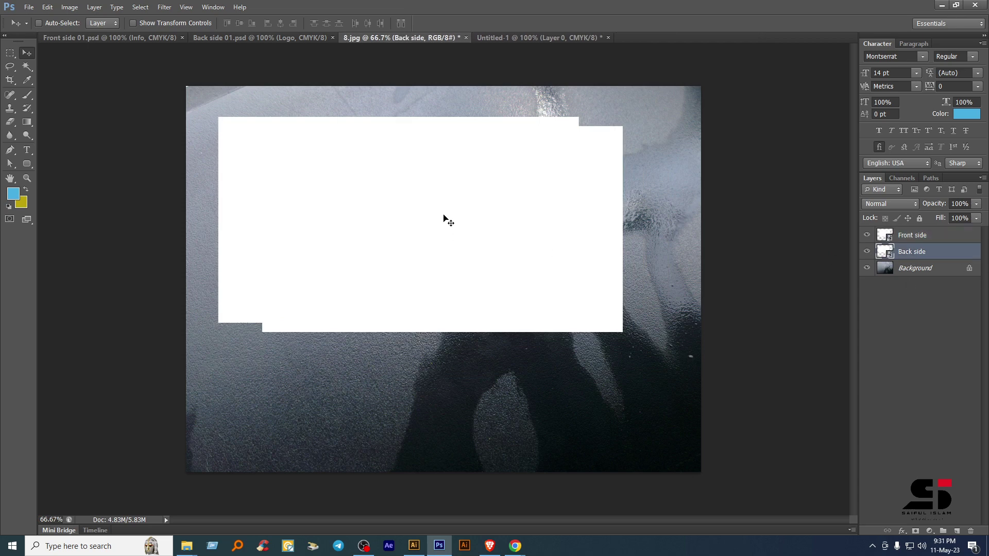
left_click_drag(444, 218, 581, 335)
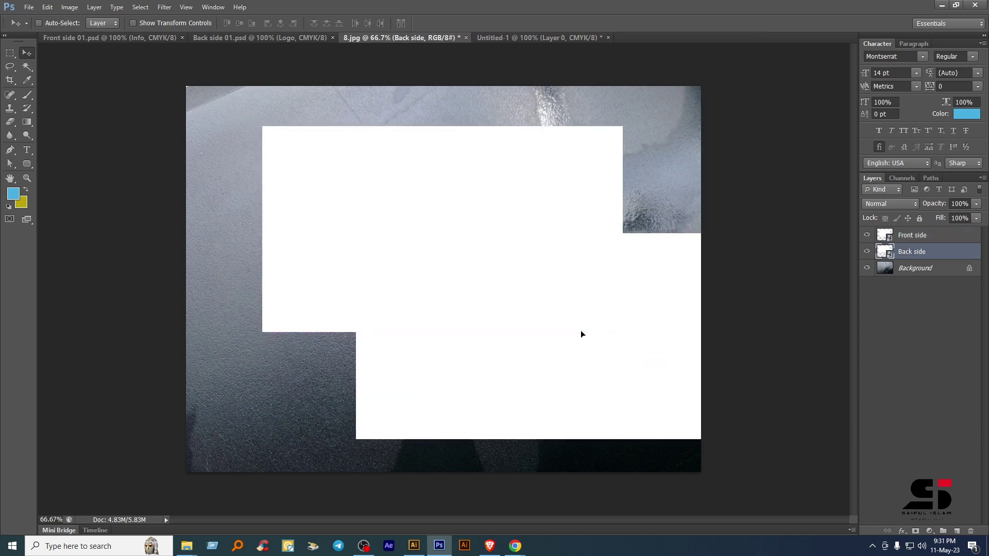
- Scale both card layers down together proportionally about their common center
left_click(934, 237, "shift")
key("ctrl+t")
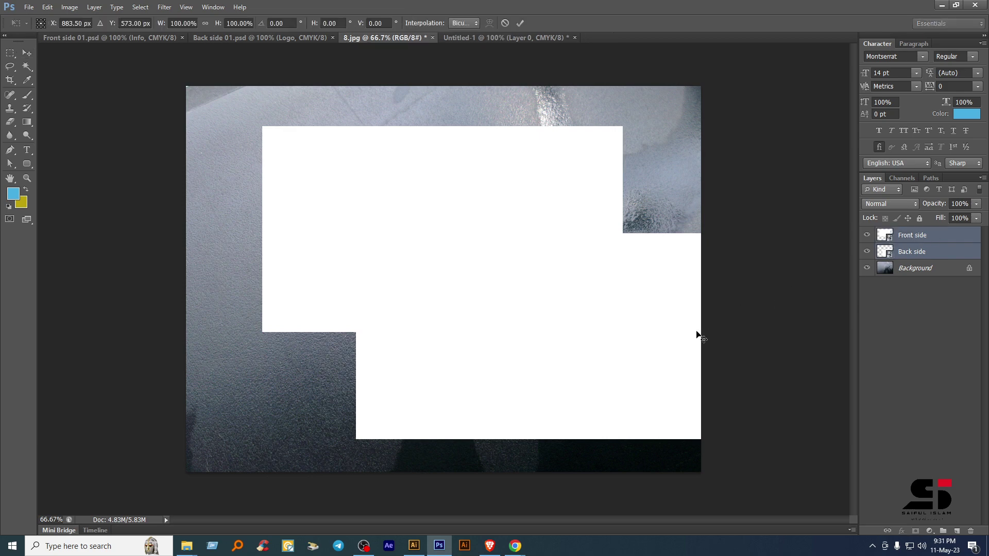
left_click_drag(262, 126, 346, 184)
key("Return")
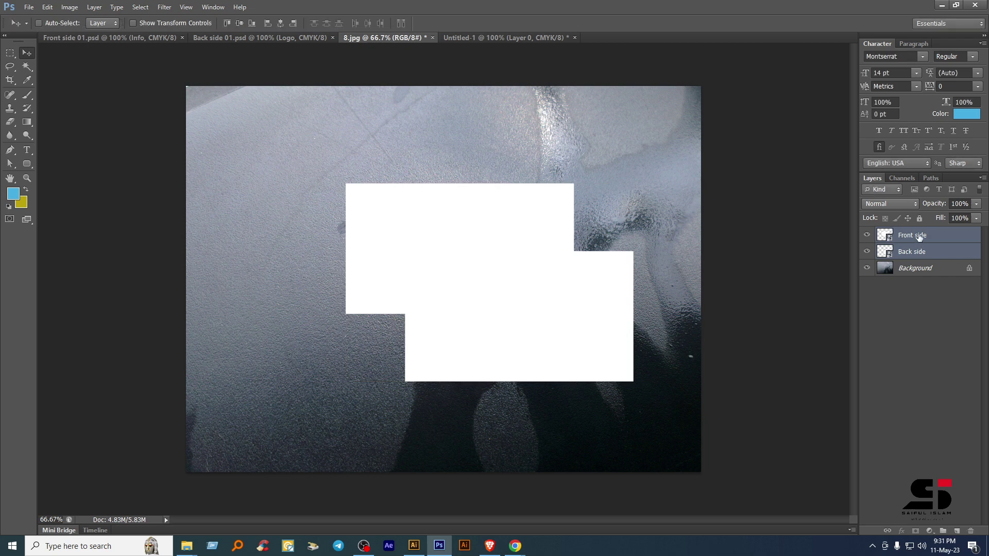
- Separate the cards, placing Front side in the image's upper-left area and Back side in its lower-right area
left_click(517, 229, "ctrl")
left_click_drag(500, 229, 400, 179)
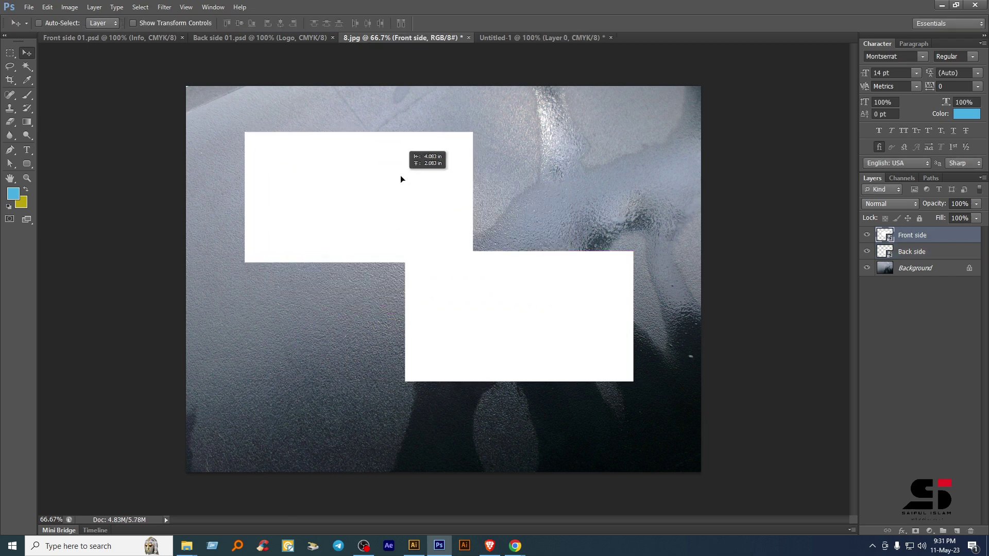
left_click(611, 312, "ctrl")
left_click_drag(544, 312, 550, 350)
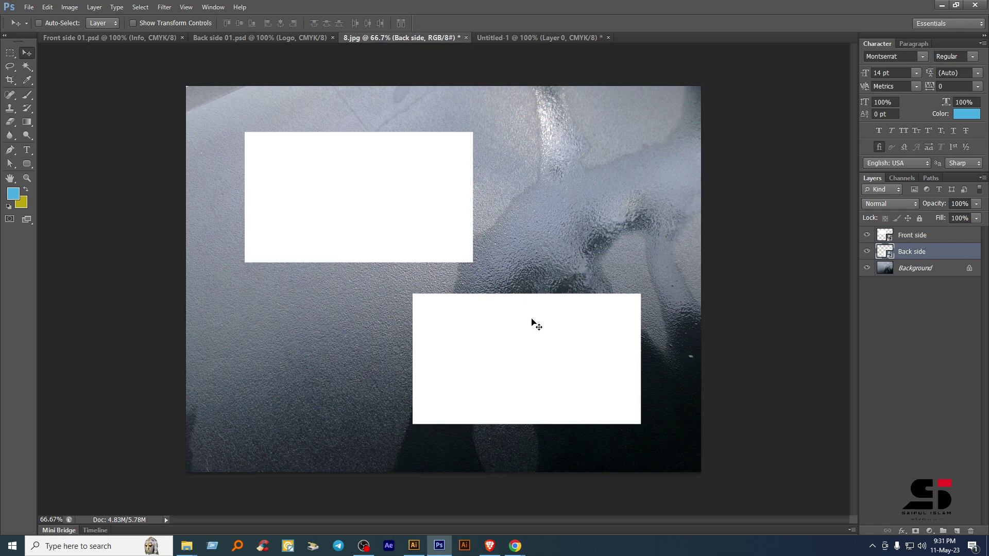
- Add a drop shadow to the Front side layer with Normal blend mode, 64% opacity and 4 px distance
left_click(961, 234)
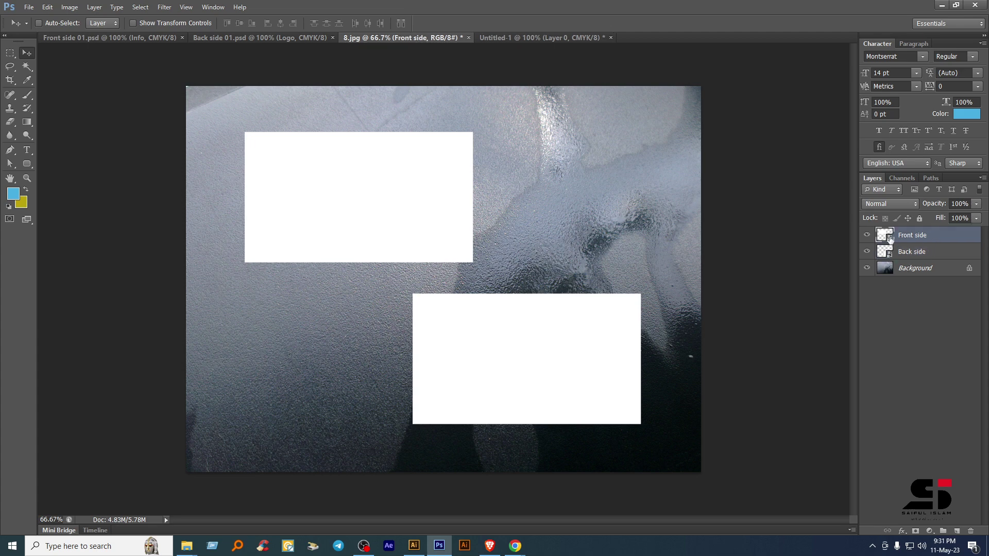
double_click(951, 240)
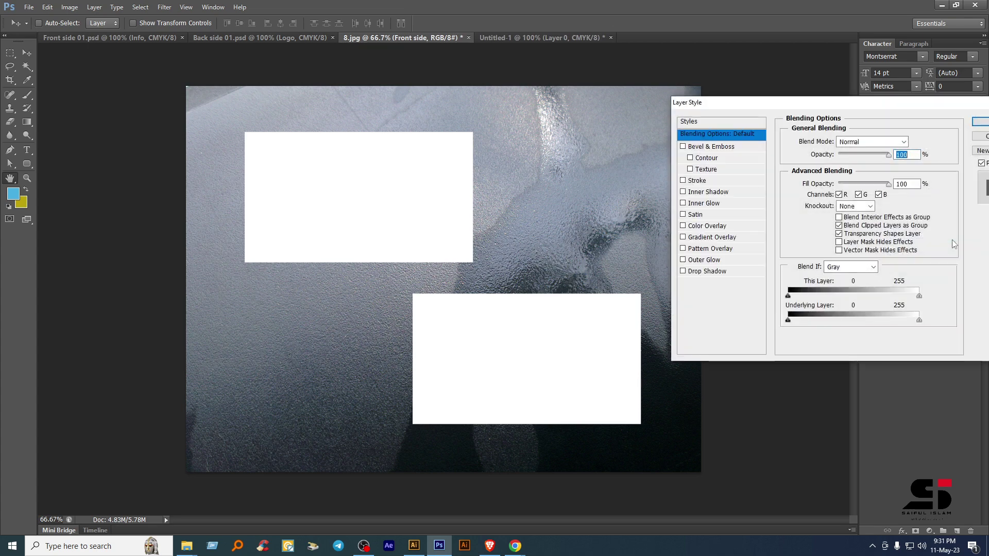
left_click(706, 273)
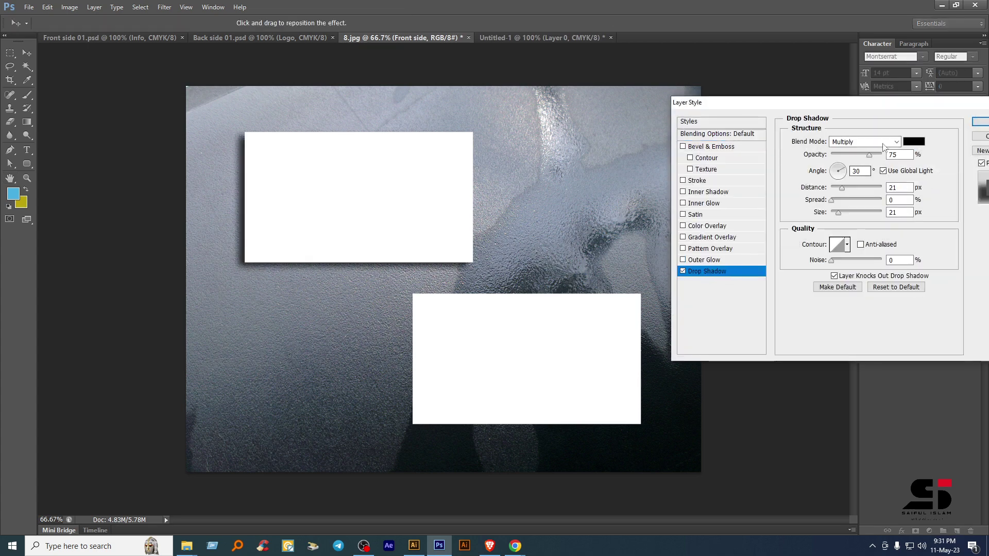
left_click(897, 142)
left_click(847, 151)
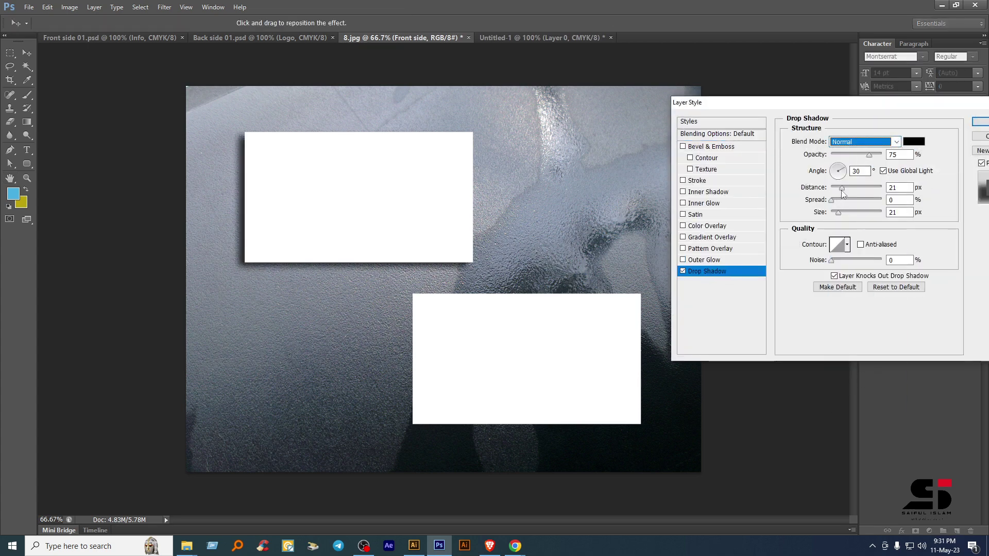
left_click_drag(843, 193, 834, 203)
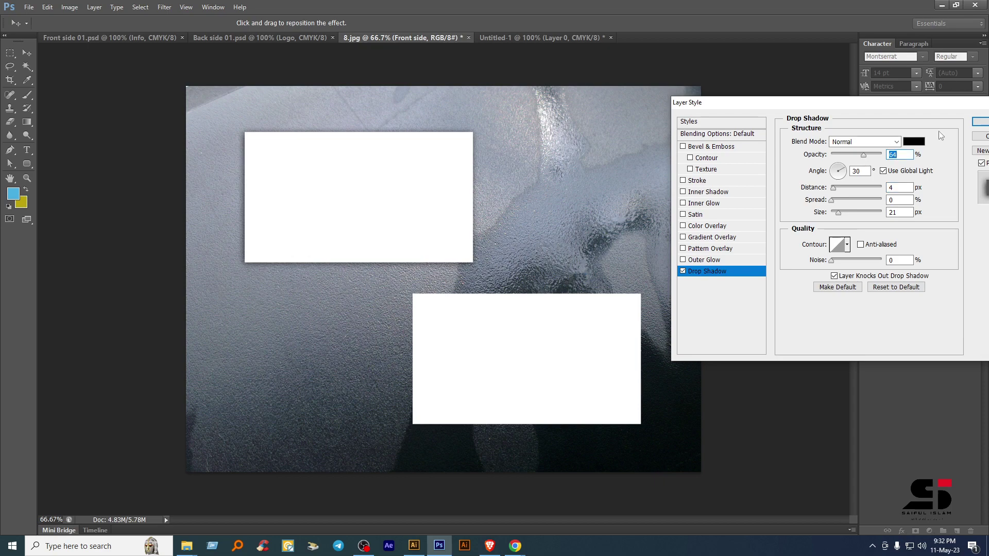
left_click(981, 121)
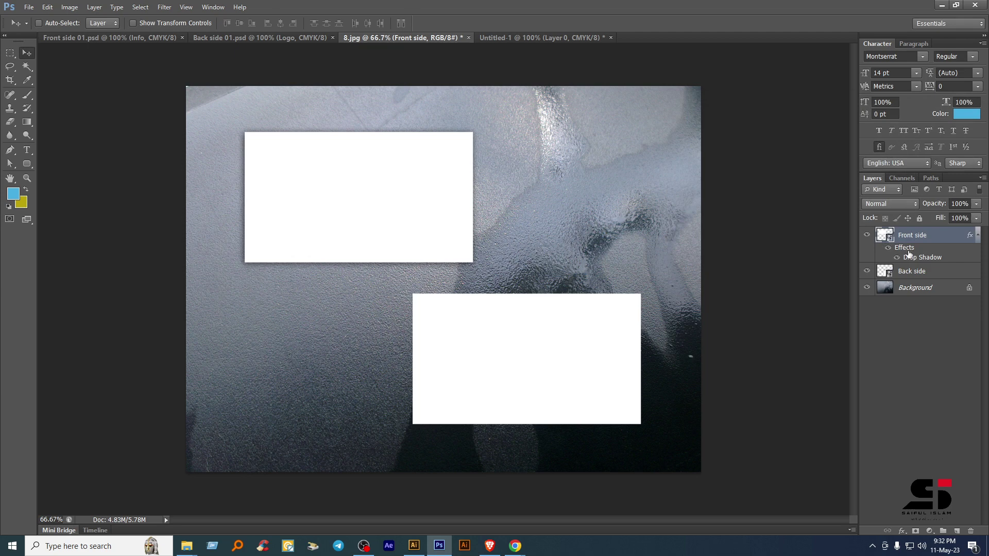
- Copy the Front side drop shadow effect to the Back side layer and collapse both layers' effect lists
left_click_drag(909, 254, 948, 277)
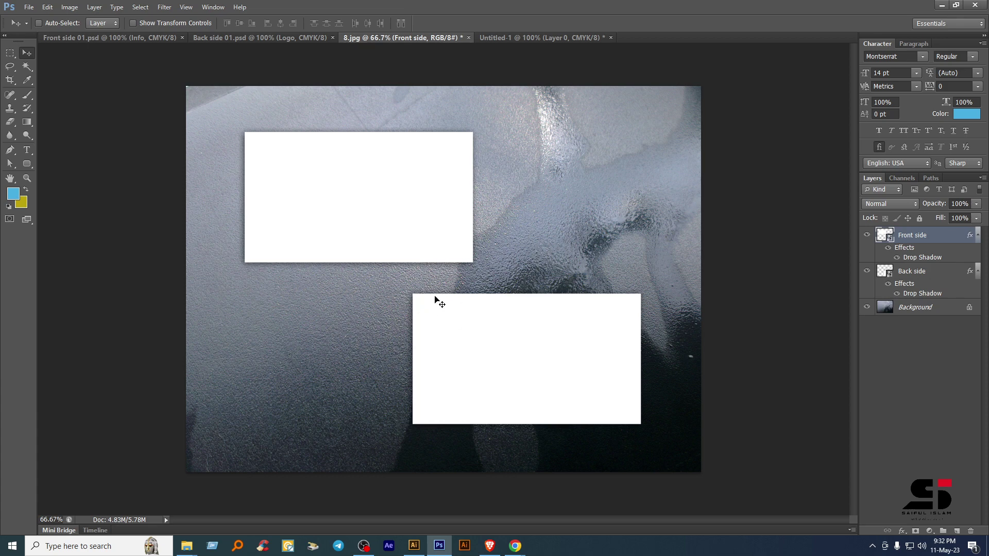
left_click(977, 272)
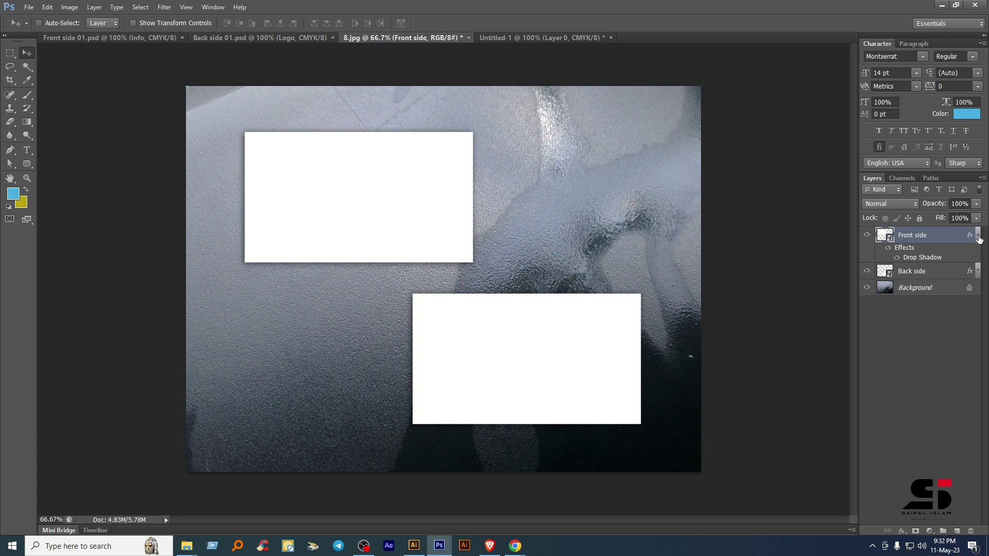
left_click(977, 236)
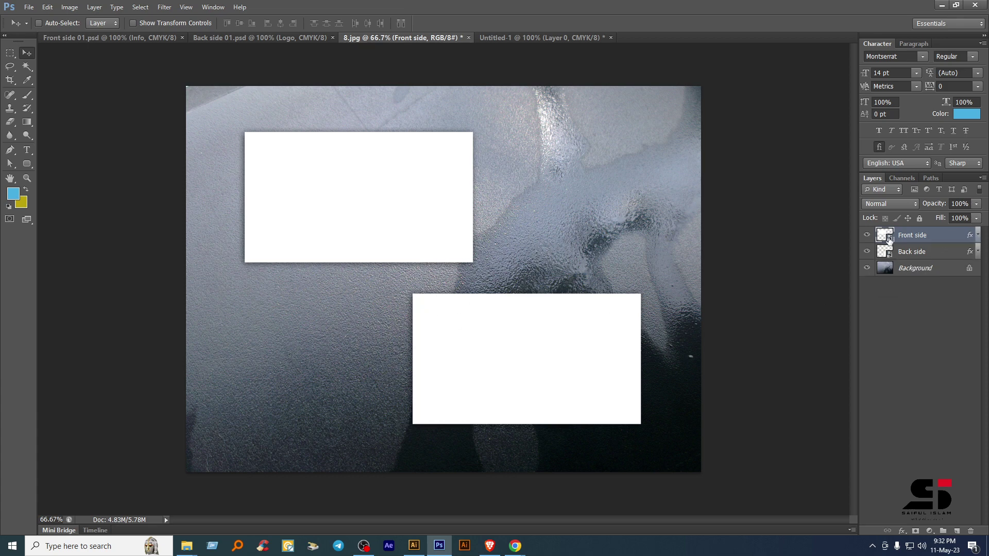
- Open the Front side smart object's contents for editing, leave it open and return to 8.jpg
double_click(886, 236)
left_click(526, 218)
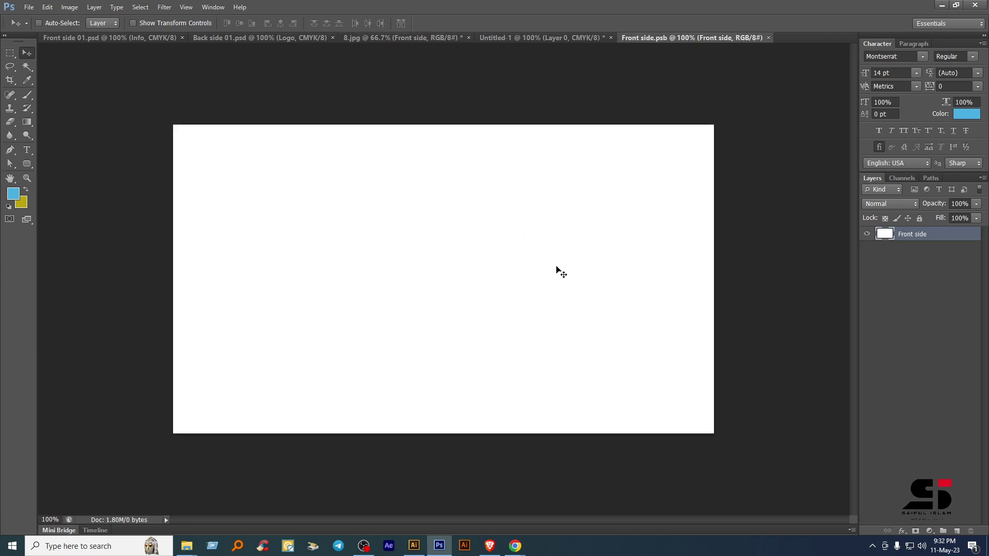
left_click(367, 38)
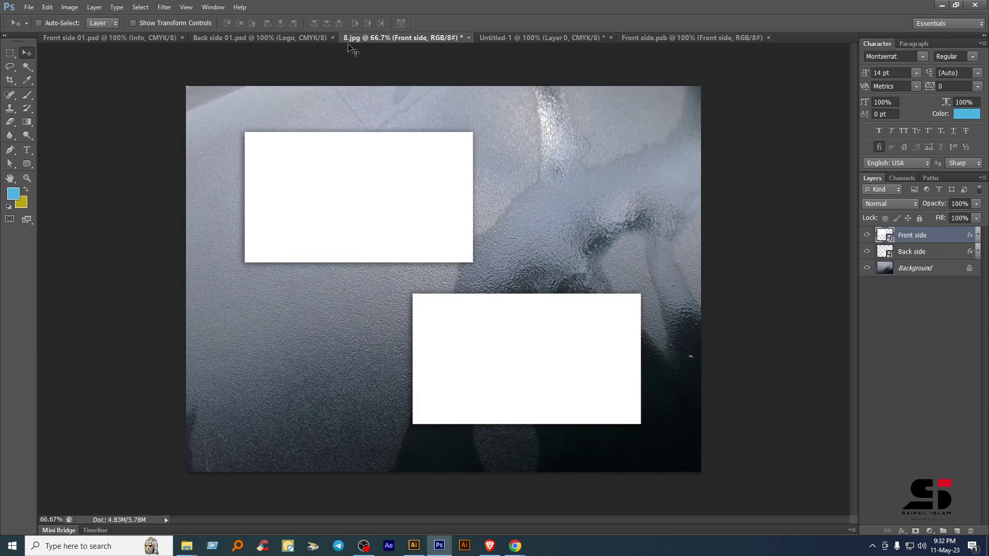
- Close the Untitled-1 document without saving its changes
left_click(512, 39)
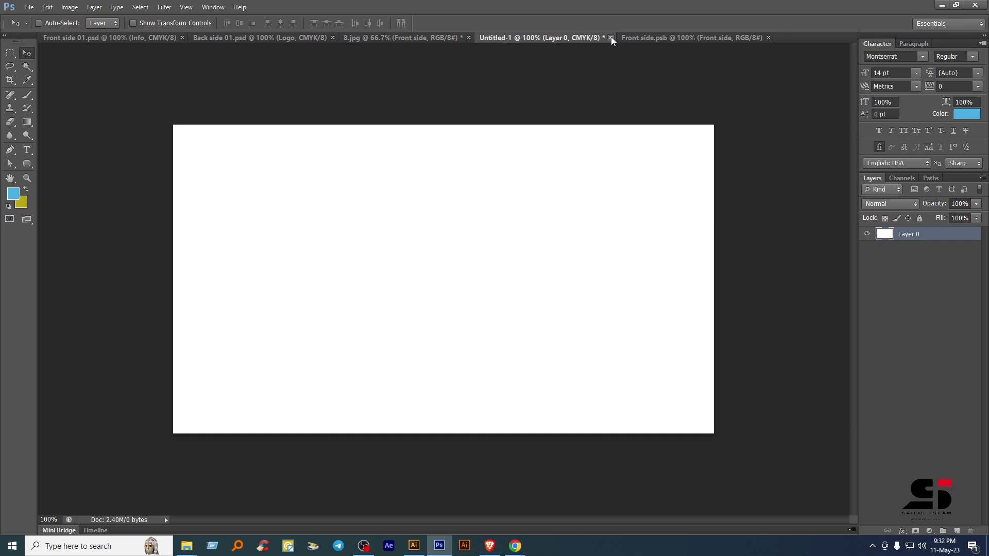
left_click(610, 38)
left_click(492, 200)
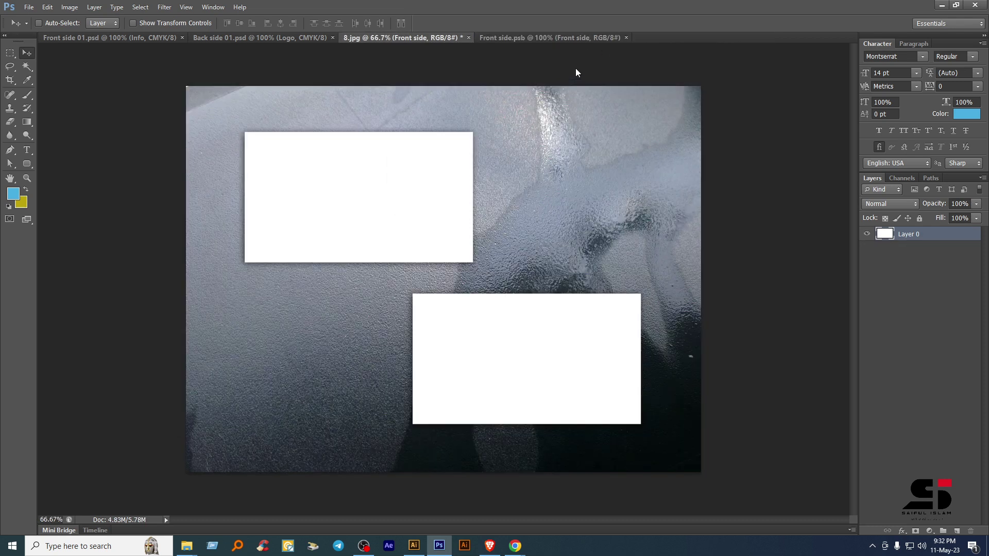
- Copy a merged version of the rectangular area inside the outer trim guides of Front side 01.psd
left_click(570, 37)
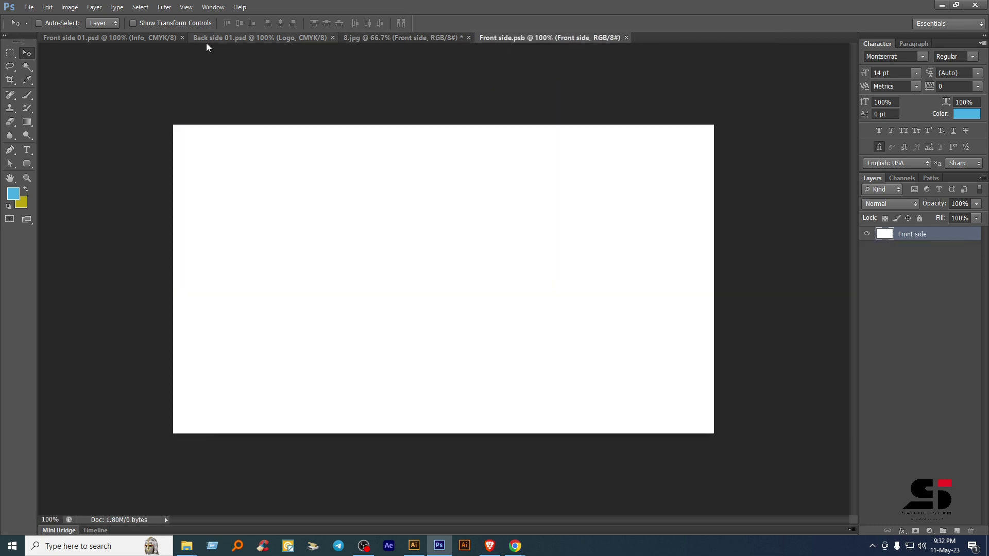
left_click(91, 37)
left_click(10, 52)
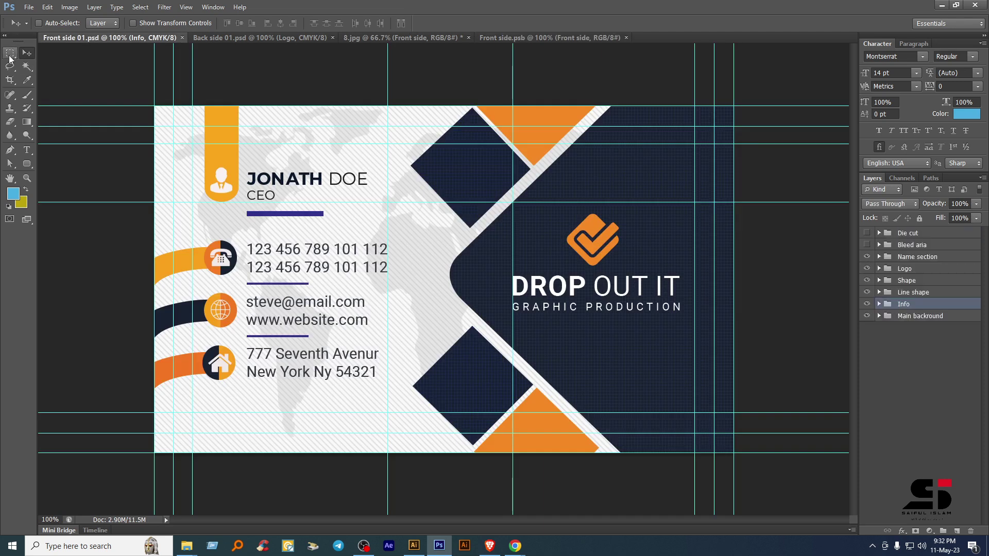
left_click_drag(173, 126, 713, 433)
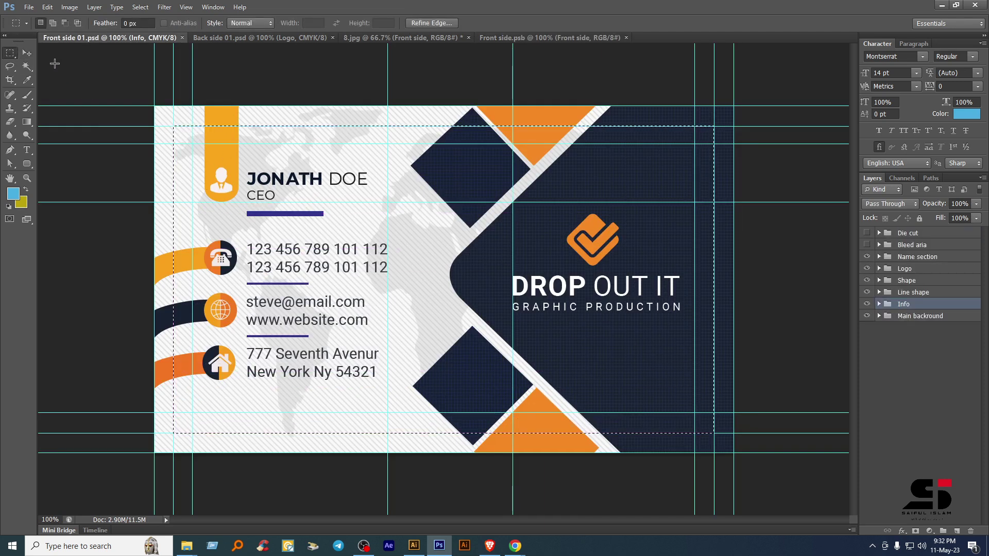
left_click(47, 7)
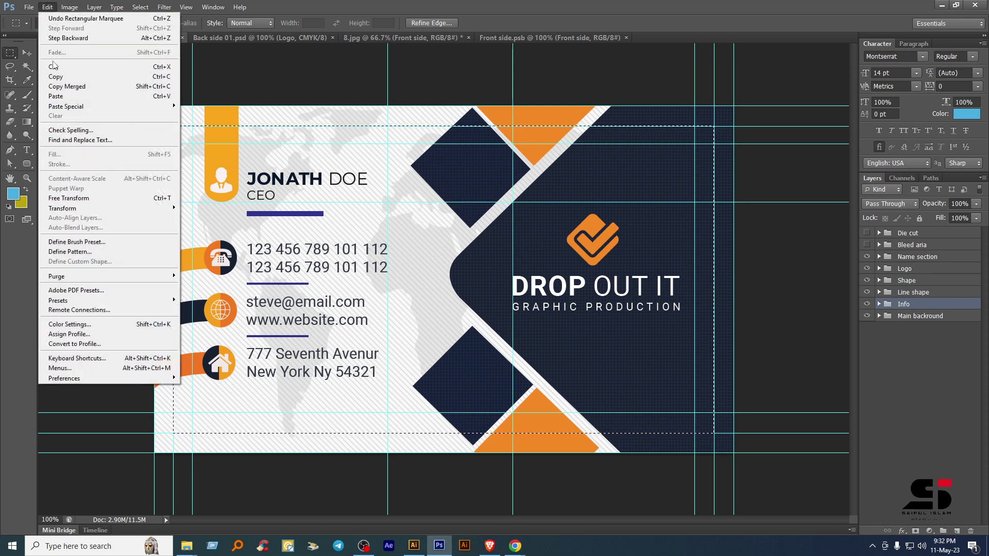
left_click(83, 87)
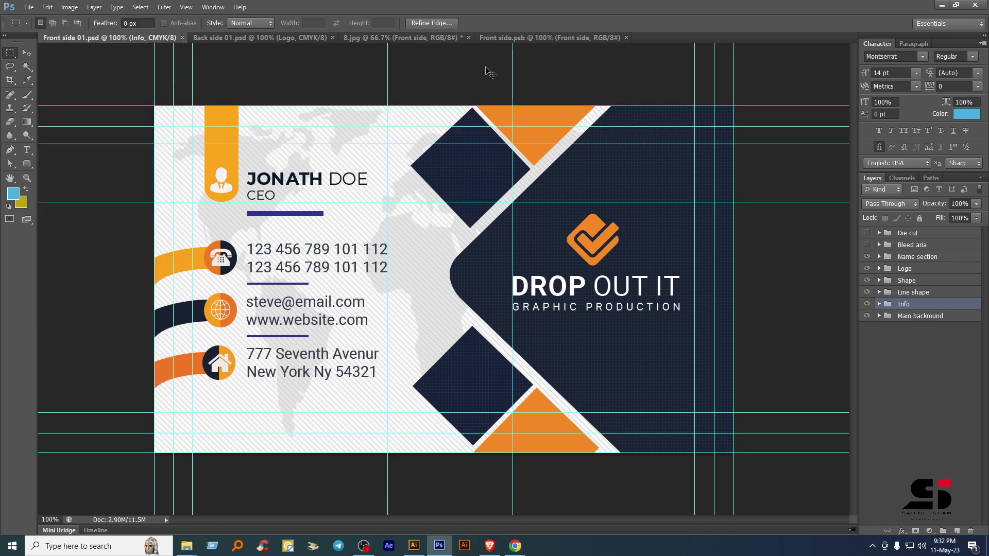
- Paste the copied front design into Front side.psb and convert the pasted layer to a smart object
left_click(524, 37)
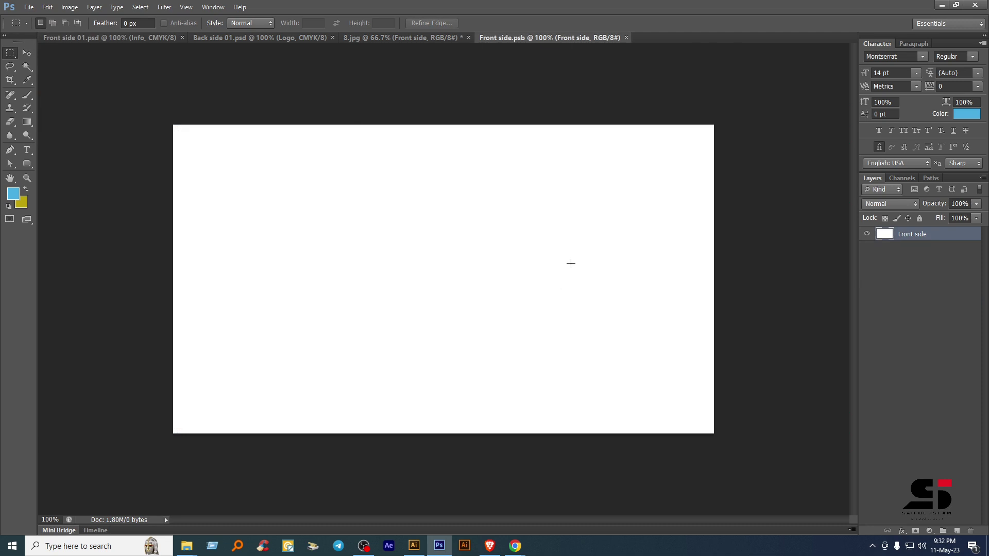
key("ctrl+v")
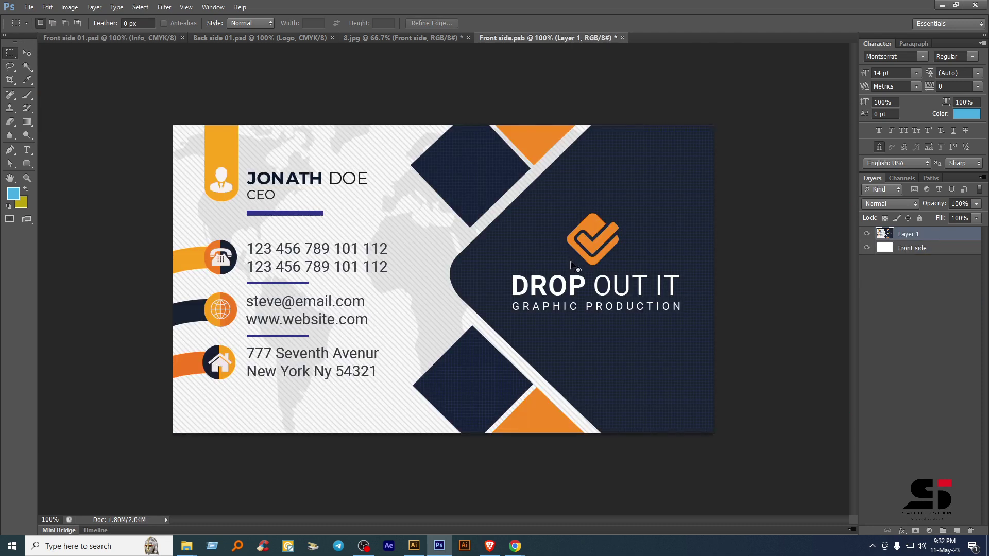
right_click(933, 236)
left_click(870, 243)
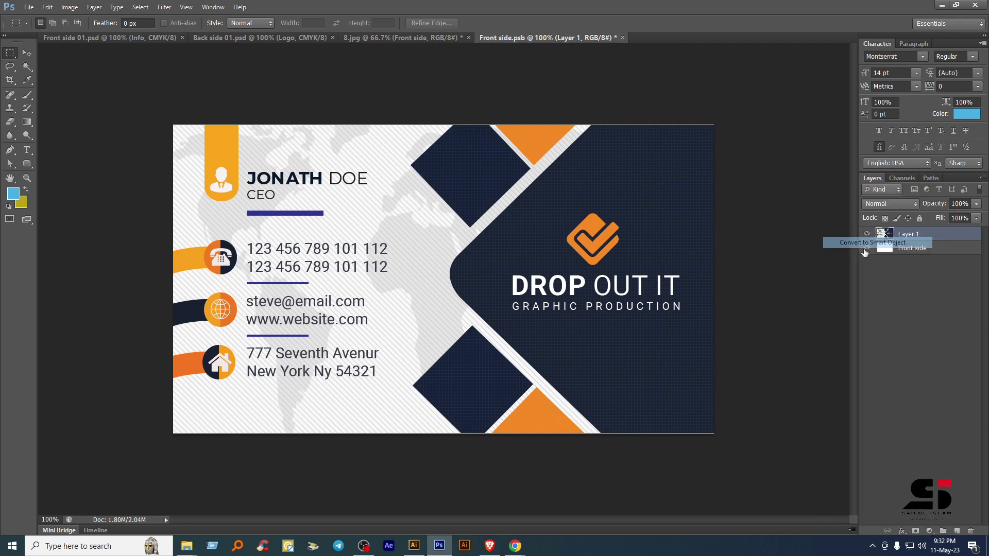
- Enlarge the pasted front design to about 101%, then save and close Front side.psb to update the card in 8.jpg
key("ctrl+t")
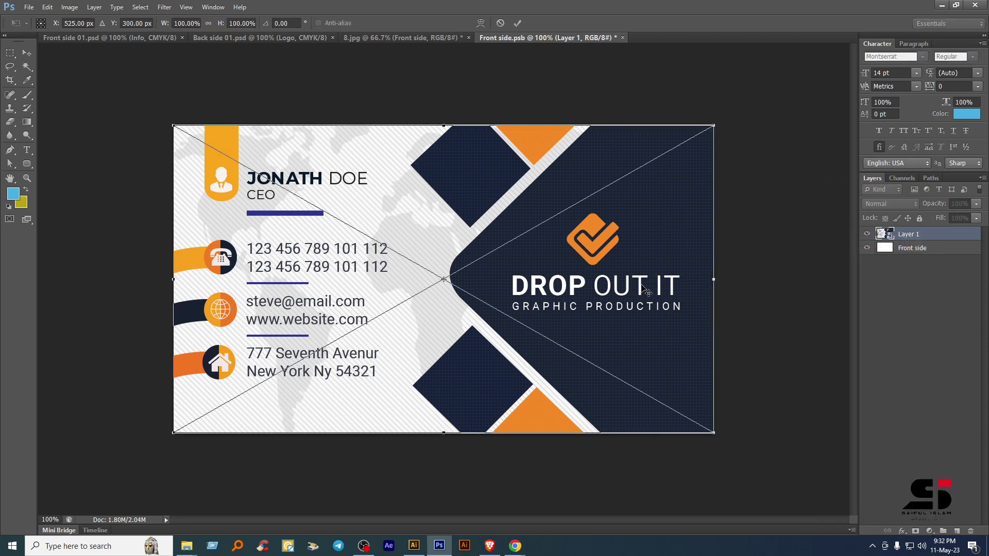
left_click_drag(715, 436, 719, 438)
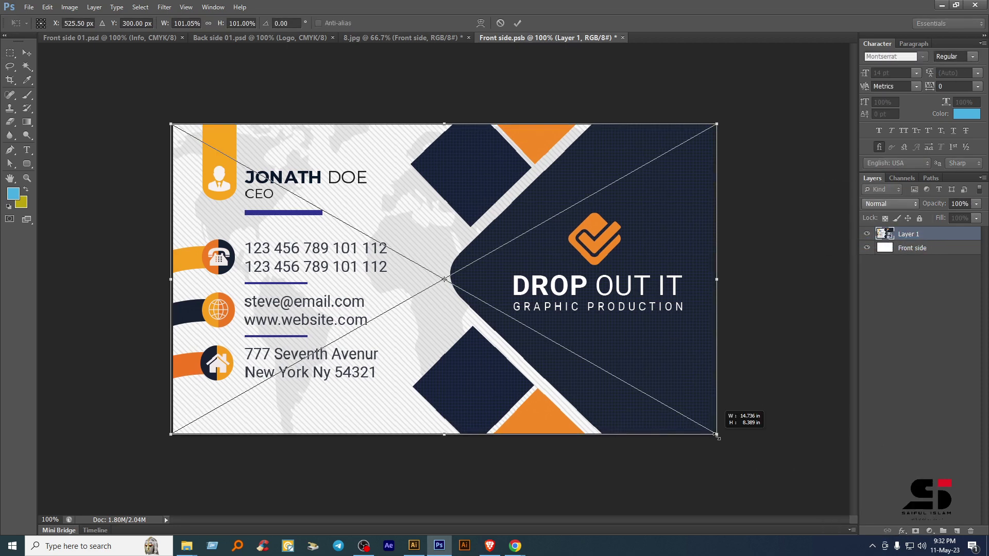
key("Return")
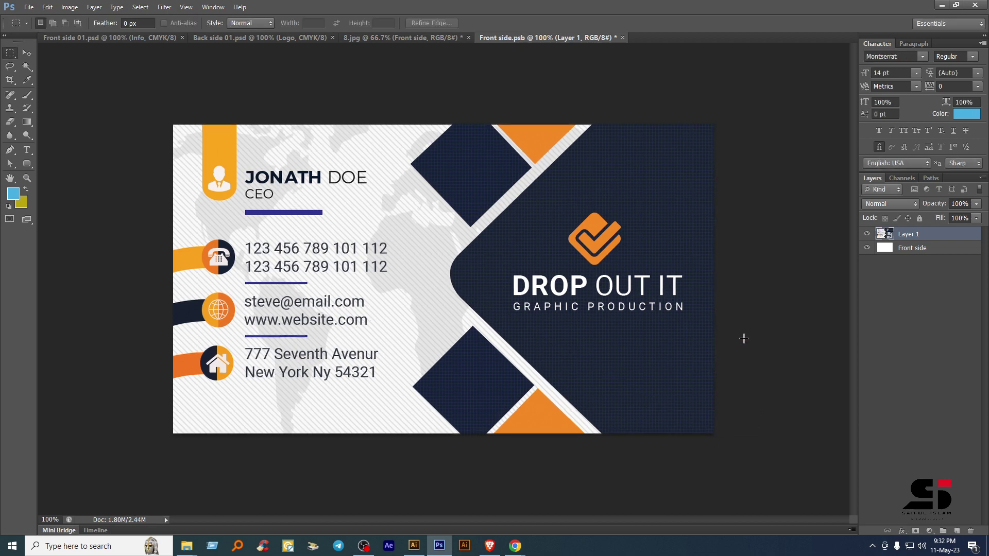
key("ctrl+s")
left_click(618, 39)
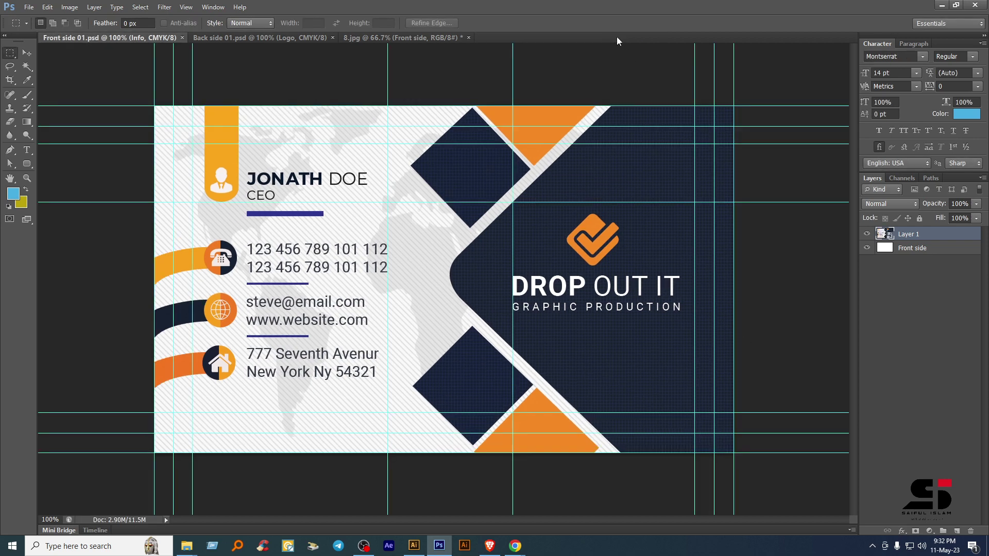
left_click(364, 36)
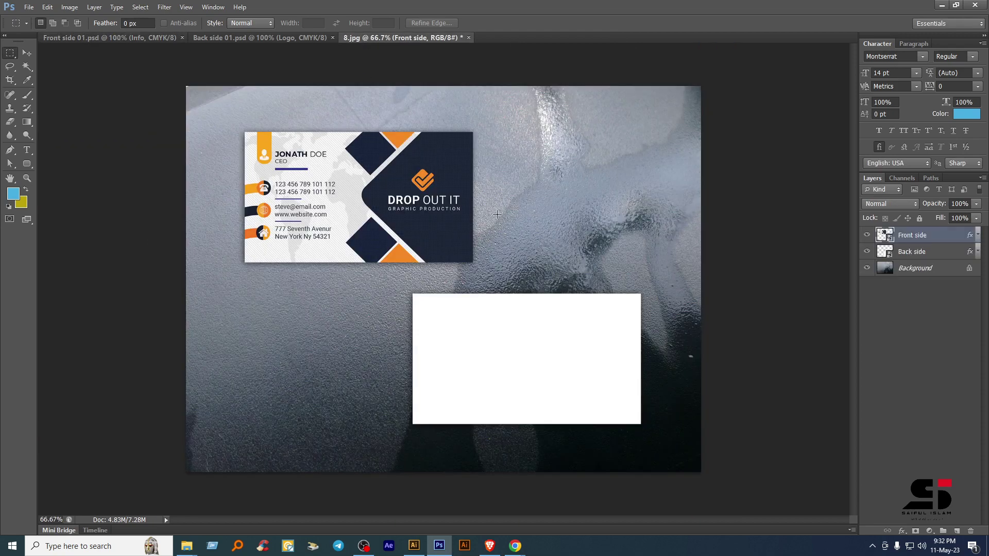
- Copy a merged version of the rectangular area inside the outer trim guides of Back side 01.psd
left_click(237, 38)
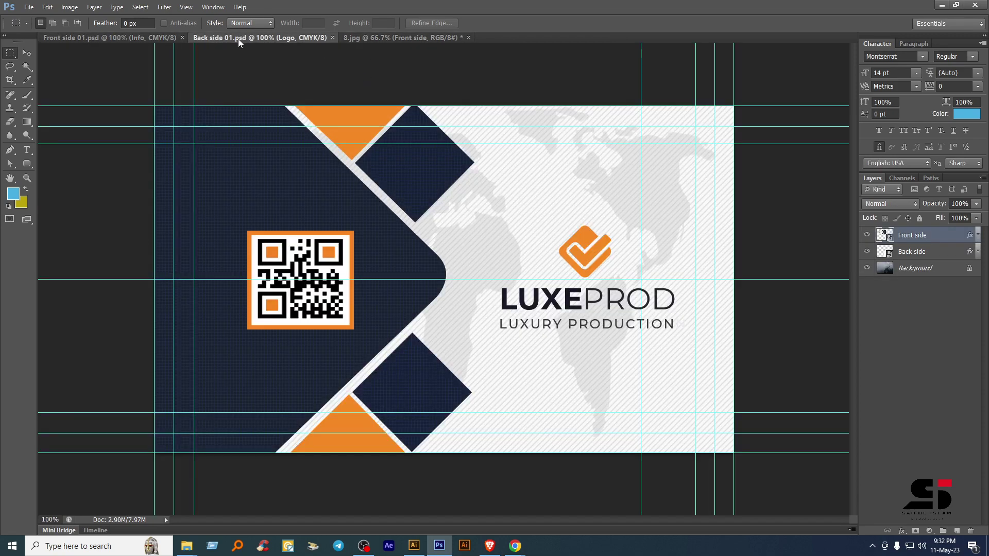
left_click_drag(173, 129, 713, 433)
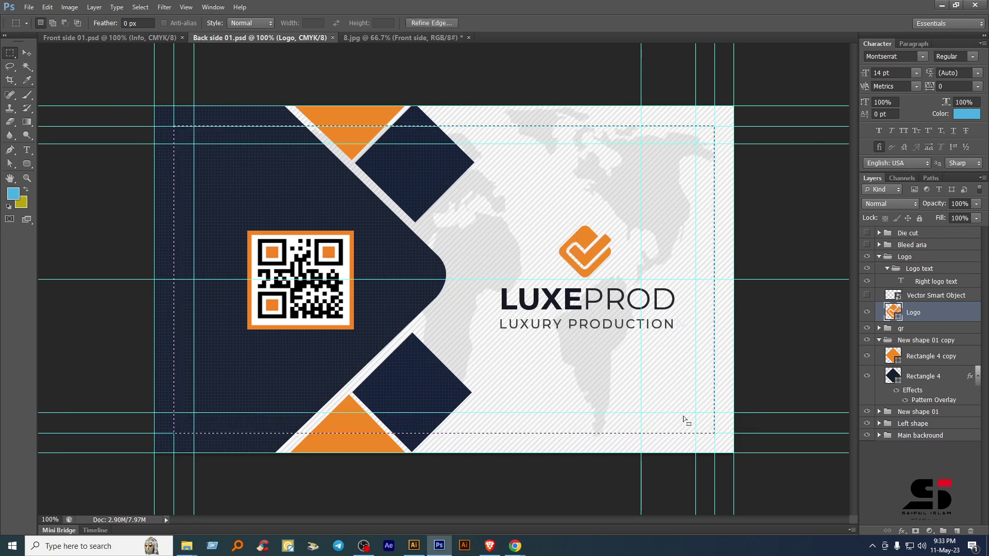
key("ctrl+d")
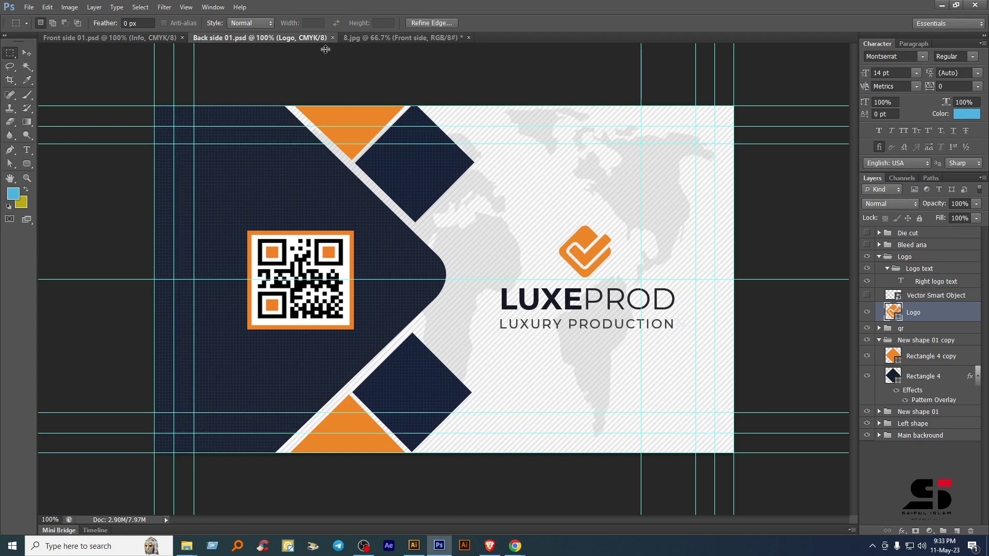
- Open the contents of the Back side smart object in 8.jpg and paste the copied back design into it
left_click(372, 40)
key("v")
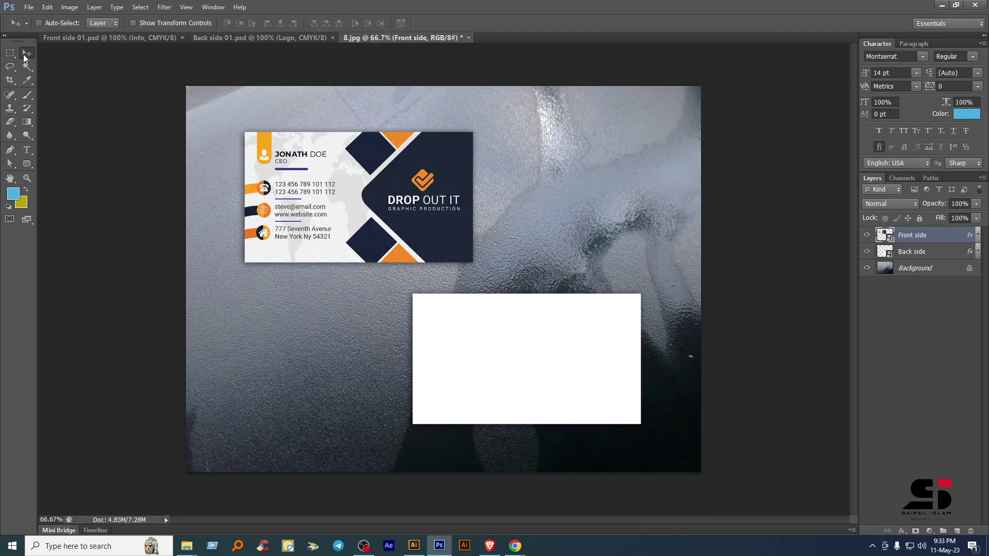
left_click(897, 260)
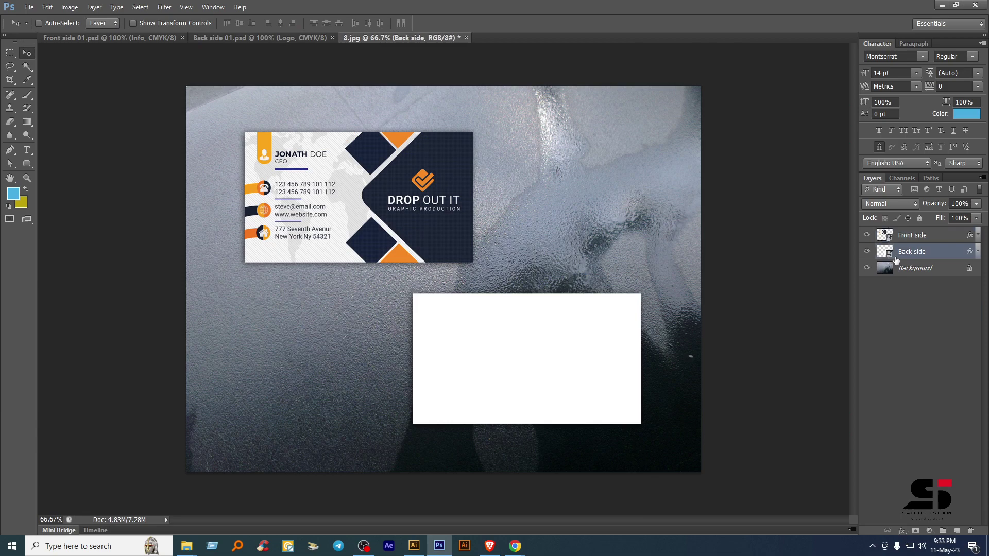
double_click(890, 257)
left_click(524, 219)
key("ctrl+v")
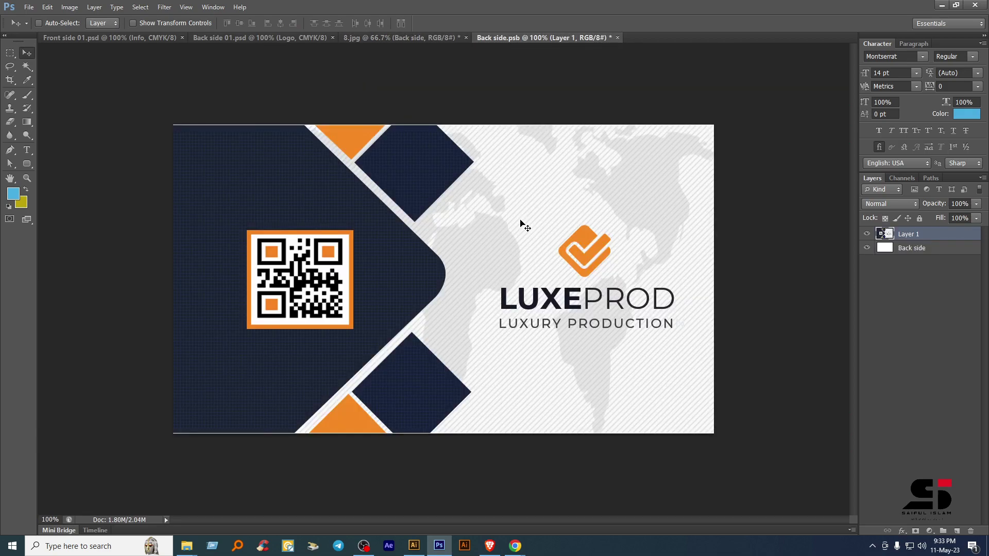
- Enlarge the pasted back design to about 101%, then save and close Back side.psb to update the mockup
key("ctrl+t")
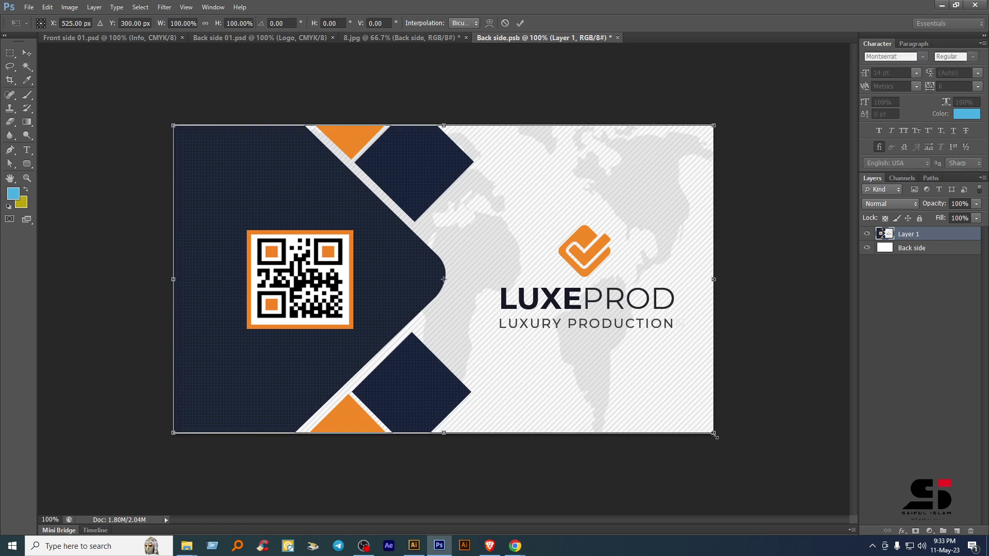
left_click_drag(715, 436, 728, 416)
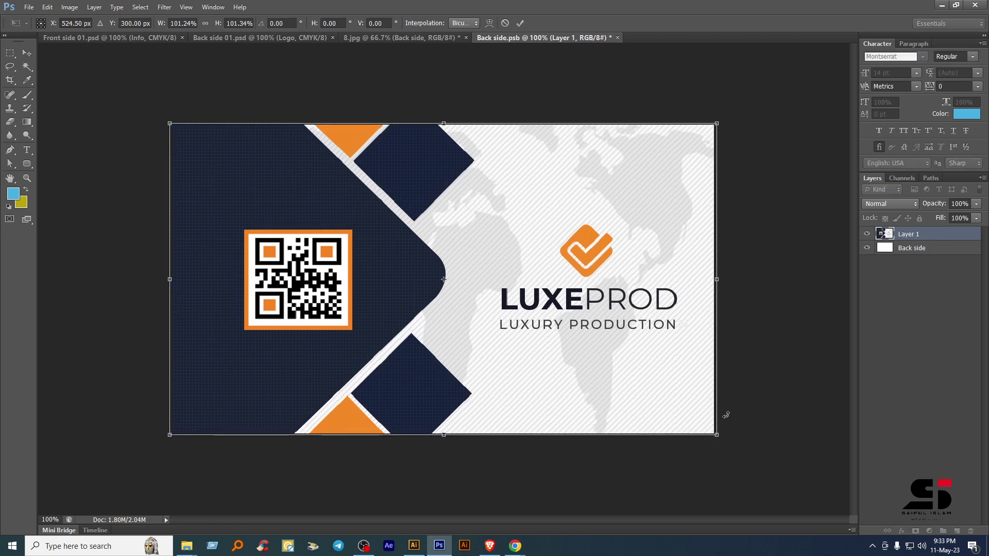
key("Return")
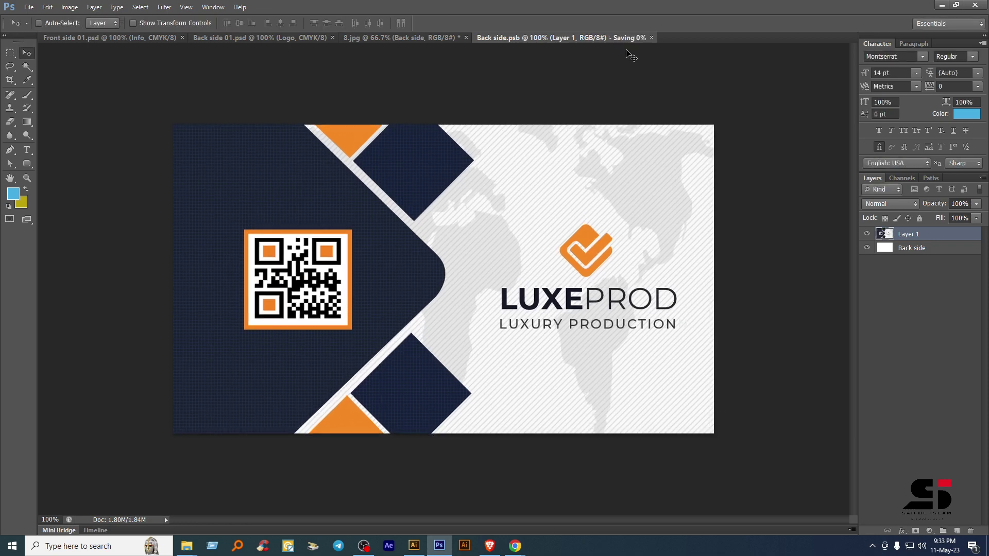
key("ctrl+s")
left_click(613, 37)
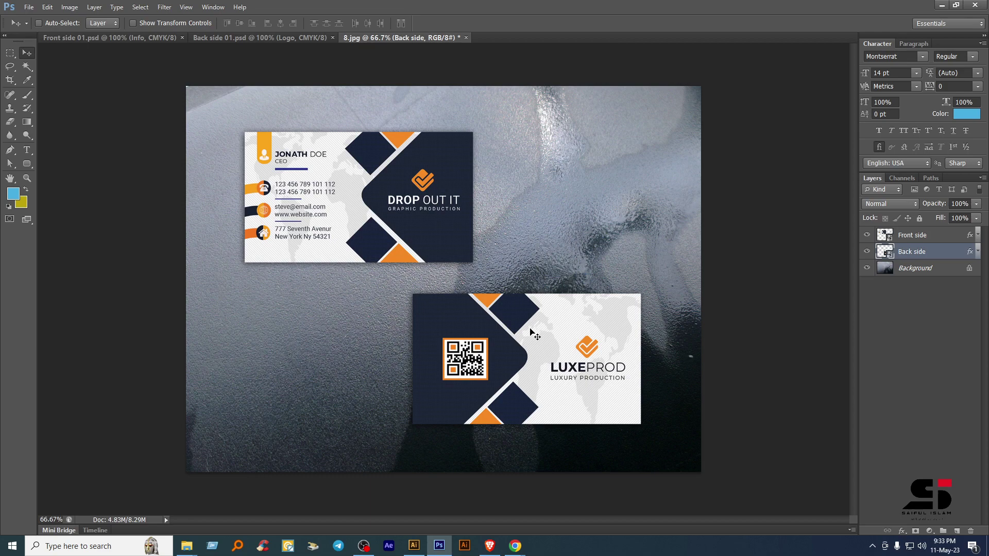
- Delete the pasted design from the Back side smart object's contents, then save and close it to blank the card
double_click(889, 257)
left_click(527, 220)
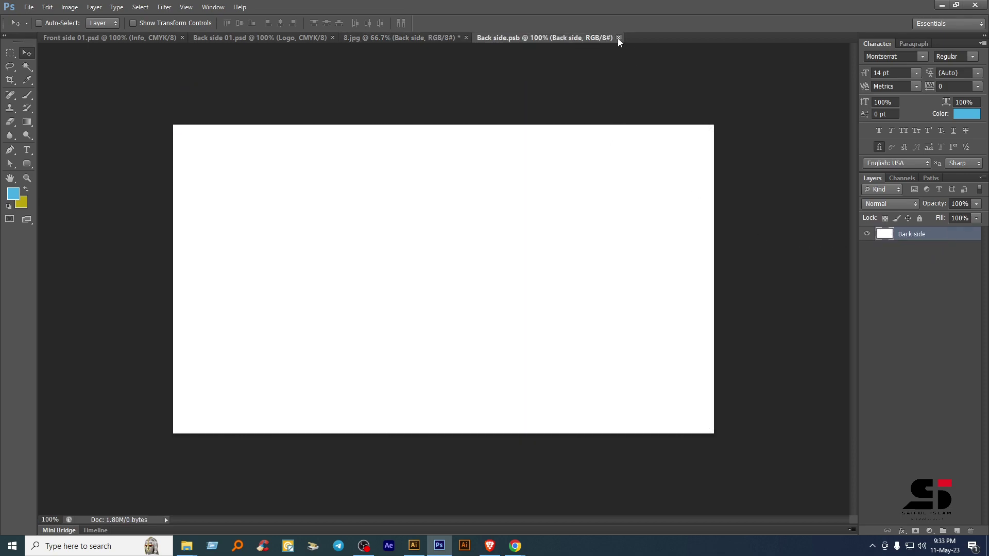
left_click(624, 38)
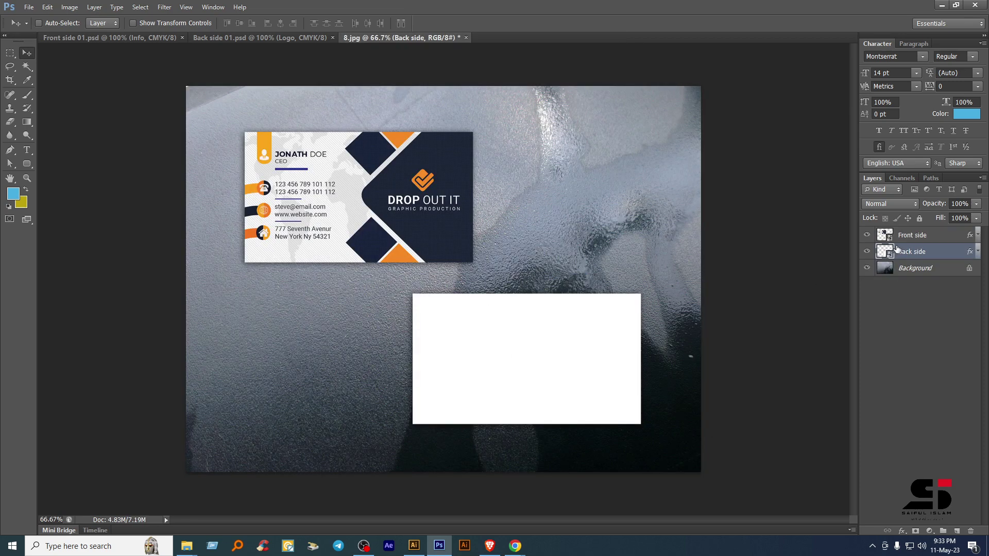
- Delete the pasted design from the Front side smart object's contents, then save and close it to blank the card
double_click(887, 238)
left_click(528, 219)
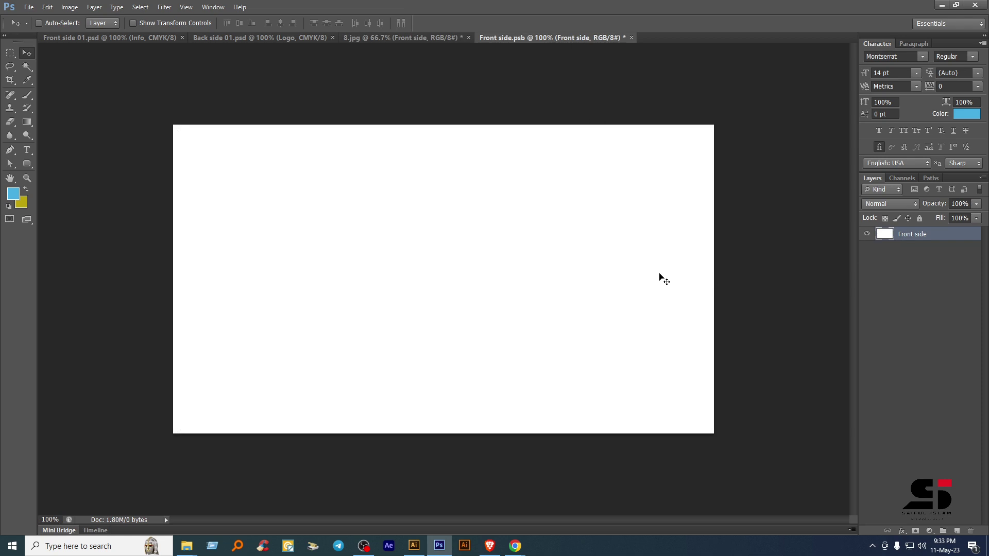
left_click(625, 38)
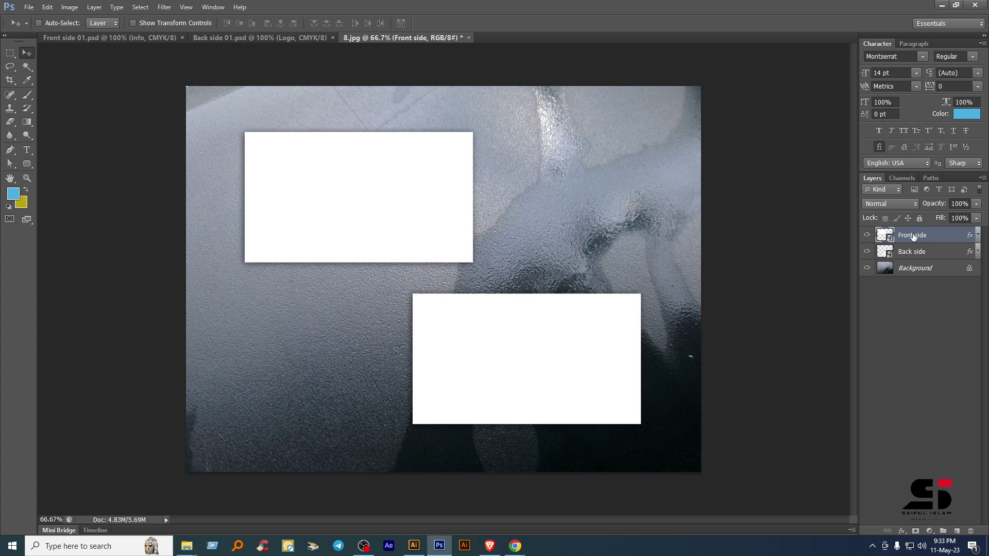
key("ctrl+t")
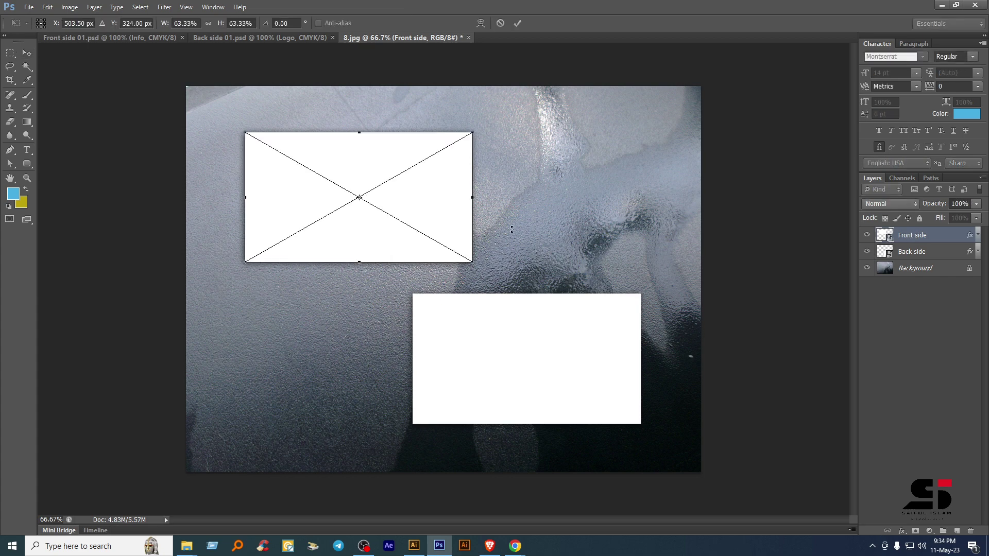
key("Return")
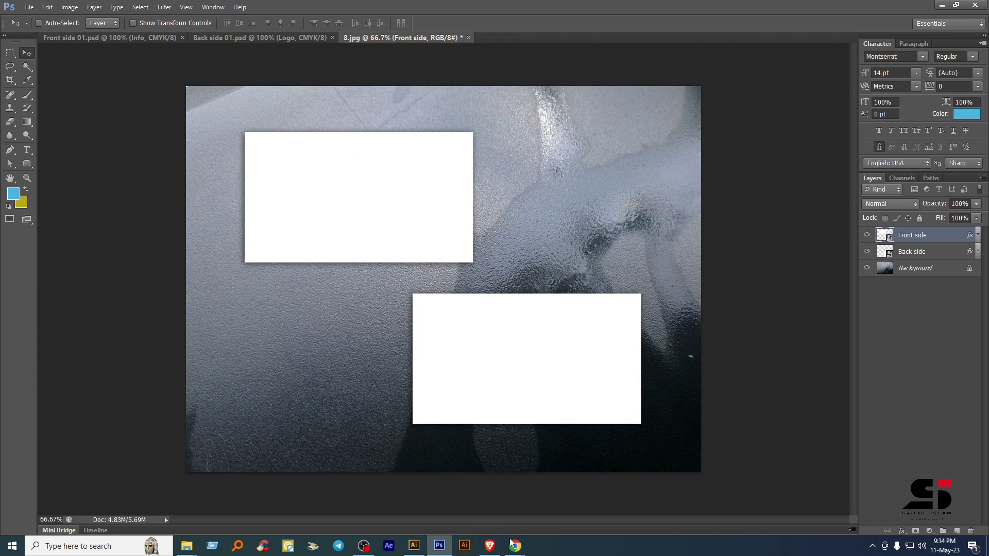
- Switch to the Google Meet call, check the in-call messages, dismiss the raised-hands notification and return to Photoshop
left_click(480, 454)
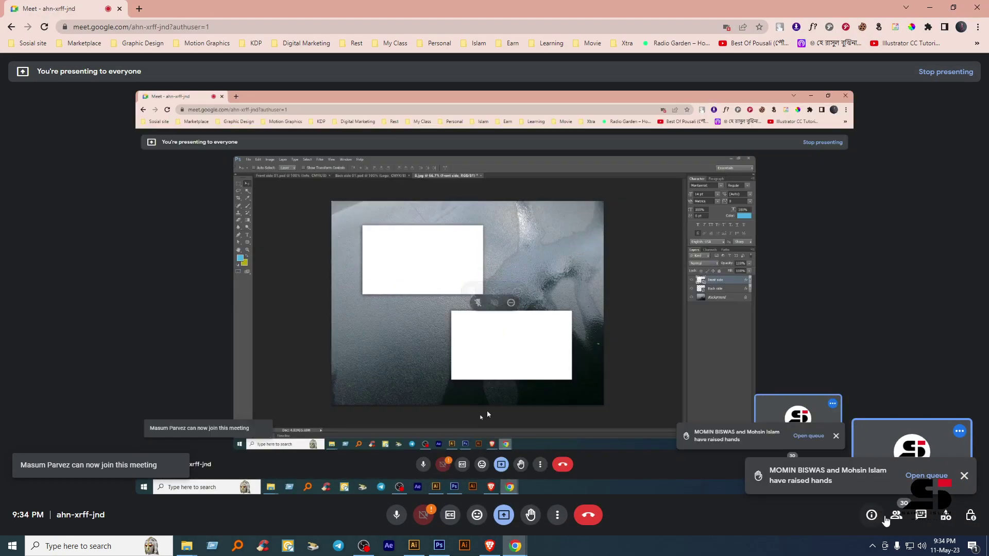
left_click(921, 515)
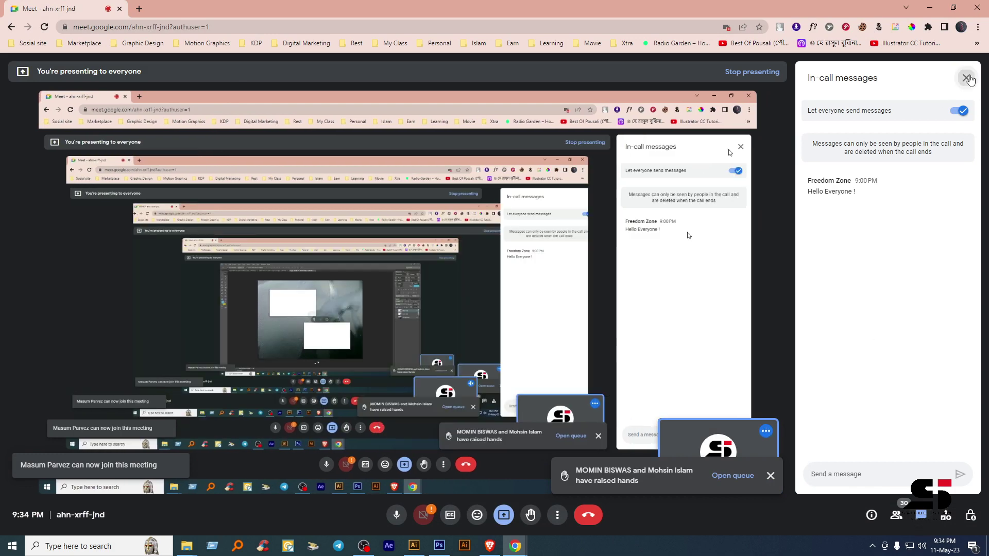
left_click(966, 78)
left_click(964, 476)
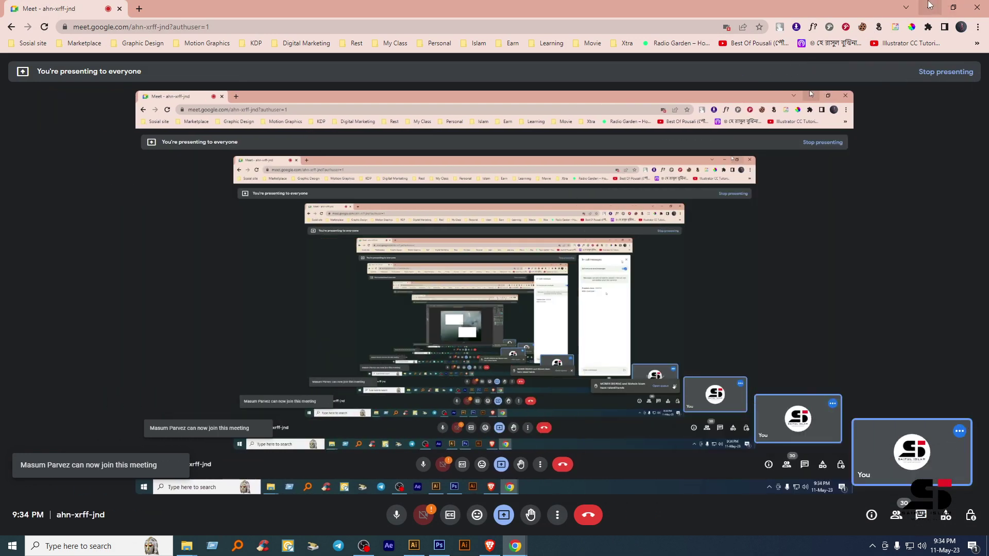
left_click(929, 7)
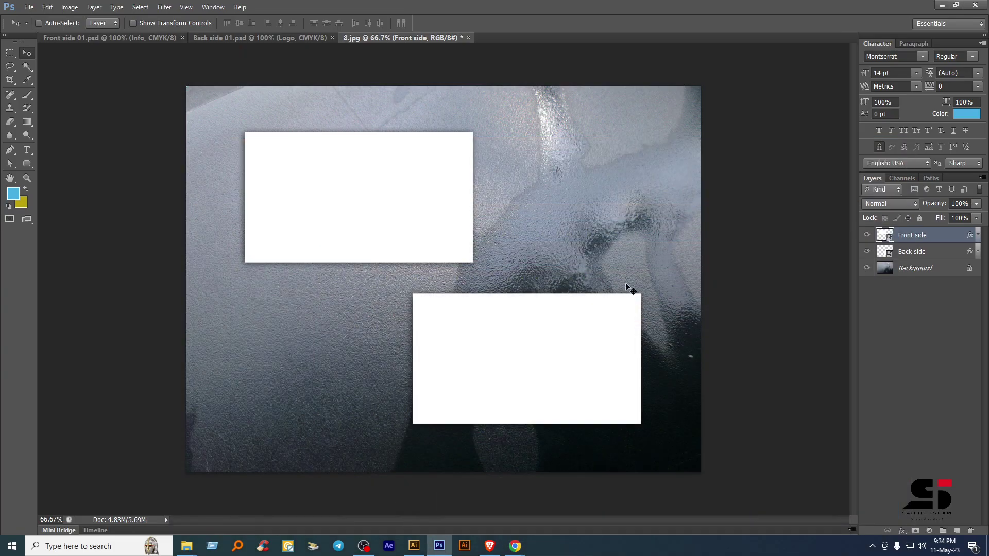
- Hide the Back side card and move the Front side card straight down by about 0.042 in
left_click(867, 251)
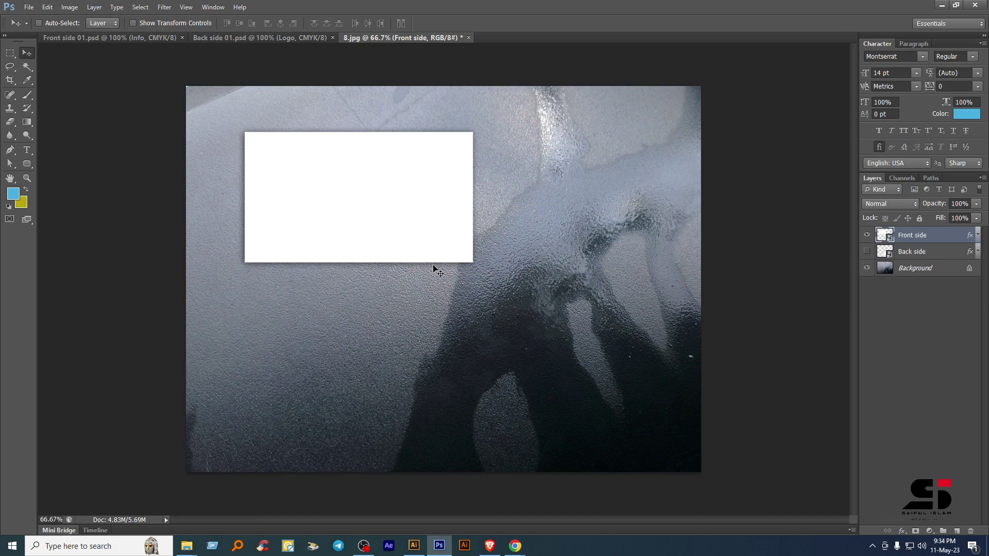
scroll(434, 269, "up", 6)
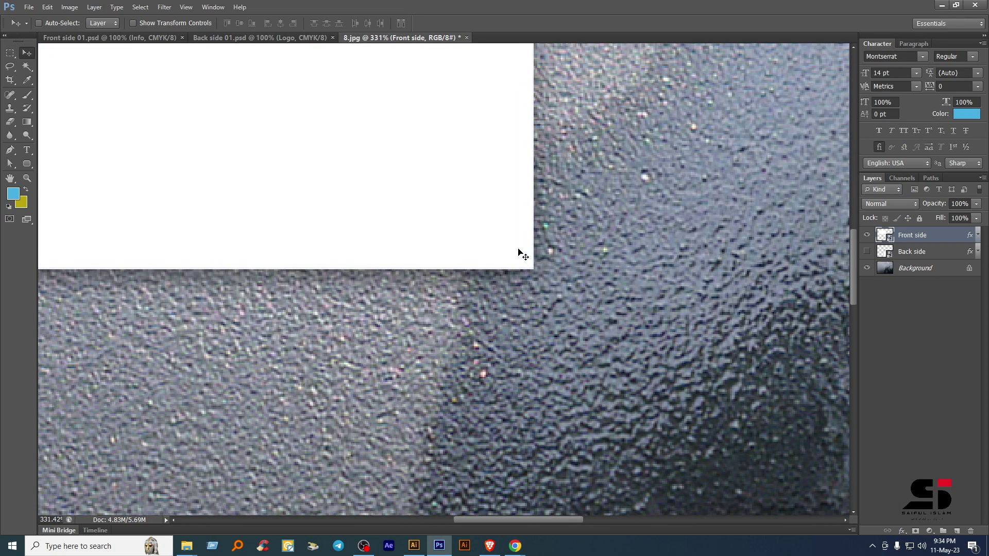
left_click_drag(519, 249, 521, 256)
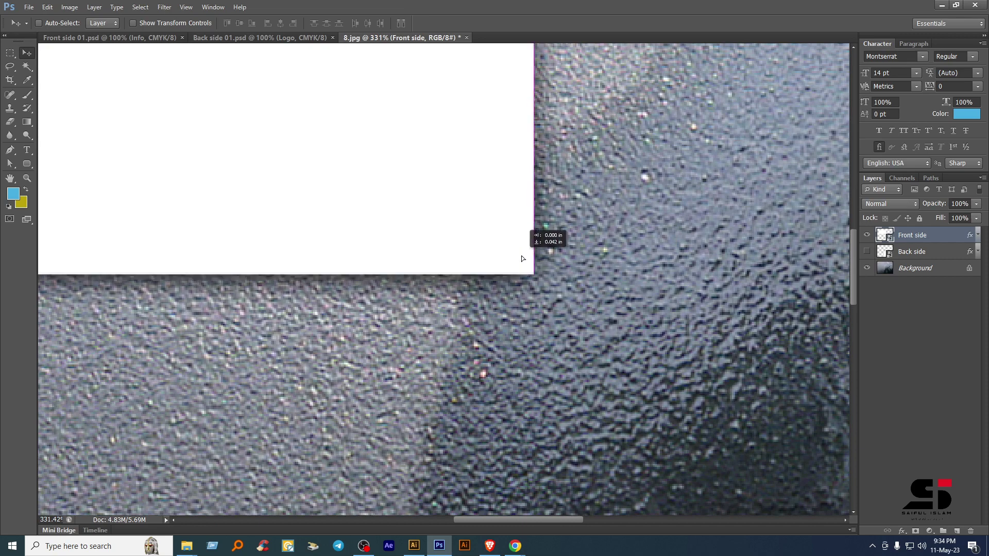
- Duplicate the Front side card twice, nudging the first copy slightly right and placing the second slightly up and left of it
key("ctrl+j")
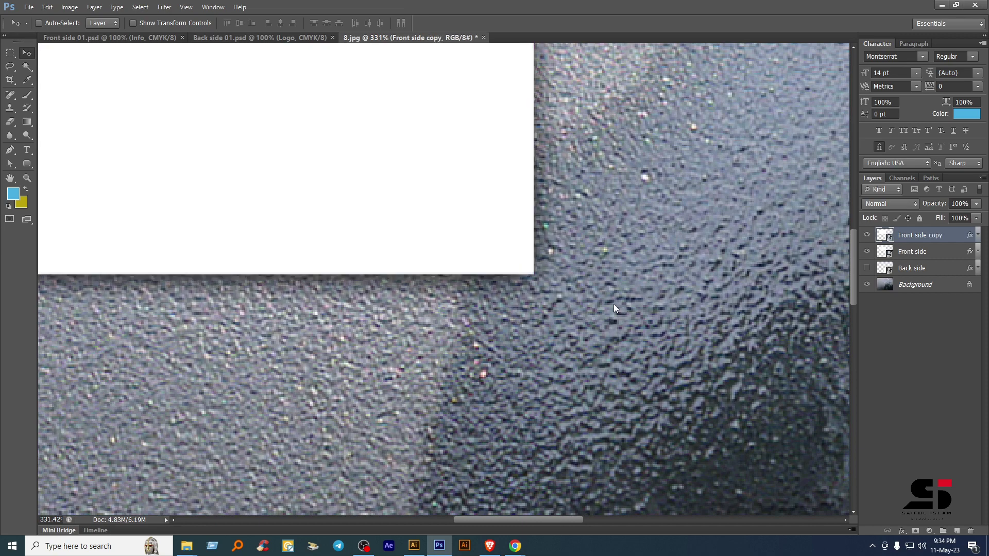
key("Right")
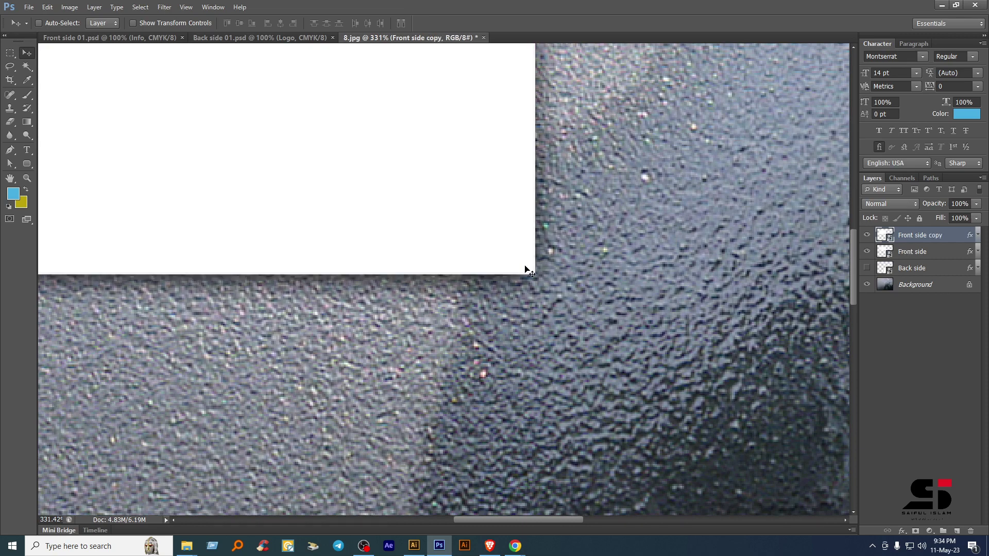
left_click_drag(524, 264, 518, 262)
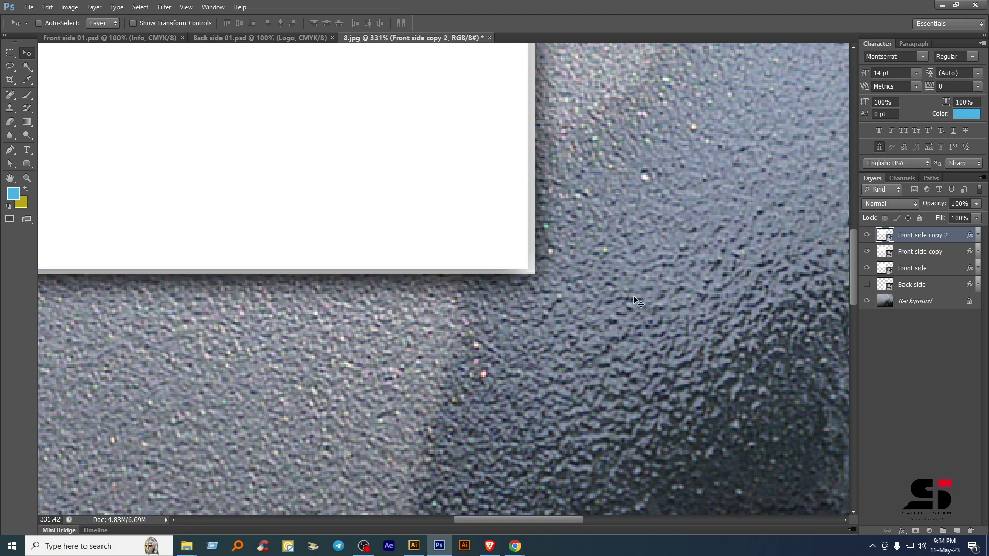
key("Right")
key("Right")
key("Right")
key("Right")
key("Down")
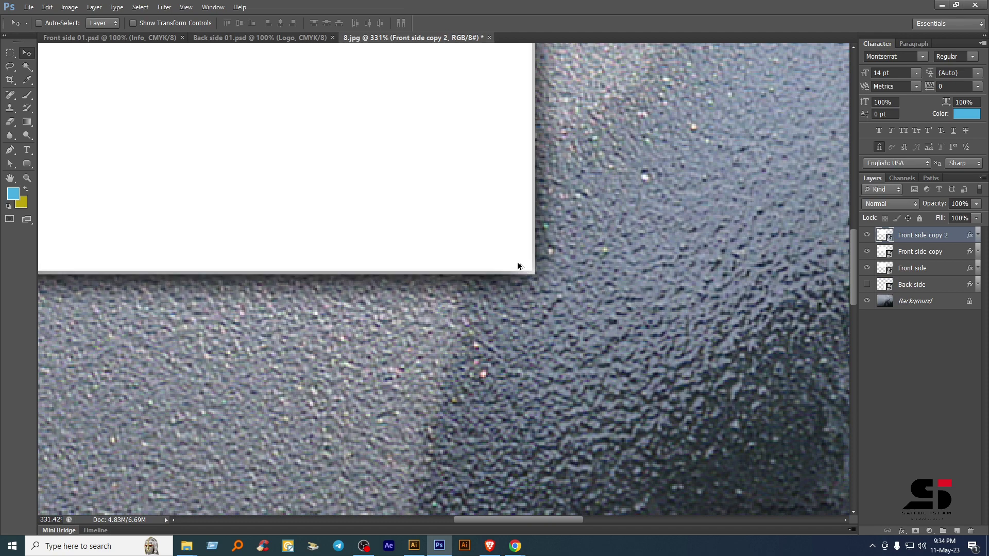
- Add two more duplicates of the card, each offset slightly up and left of the previous copy to build a layered edge
left_click_drag(517, 261, 511, 258)
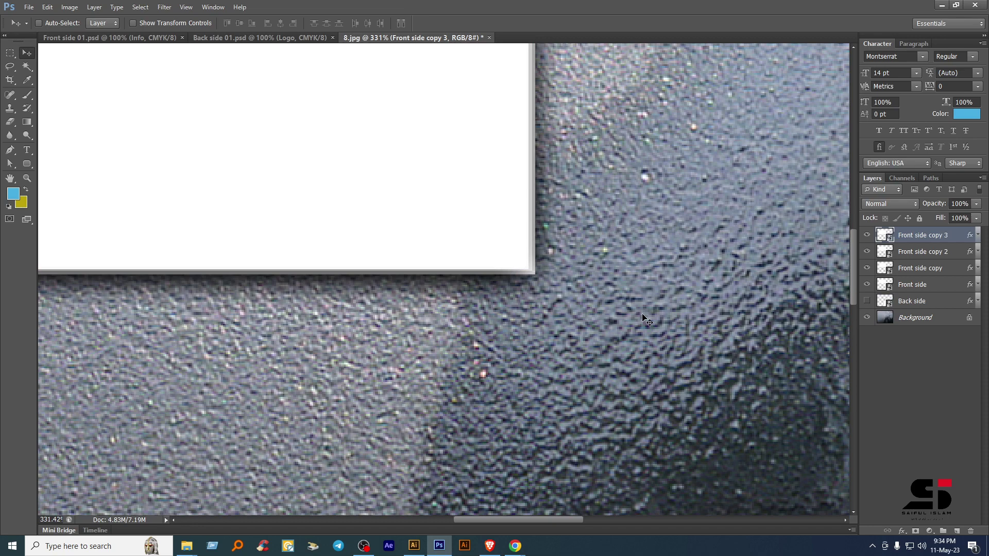
key("Up")
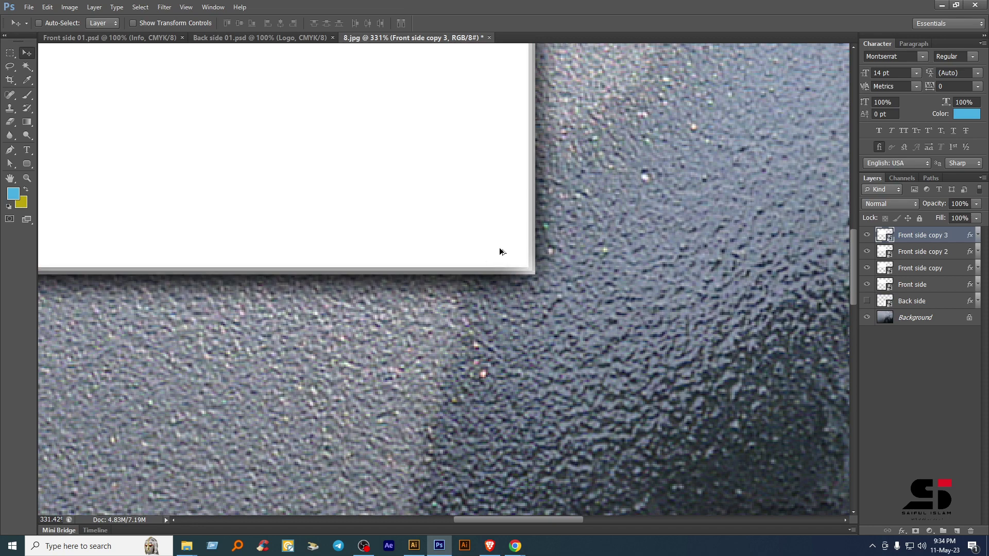
key("Up")
key("Left")
key("Left")
key("Up")
key("Up")
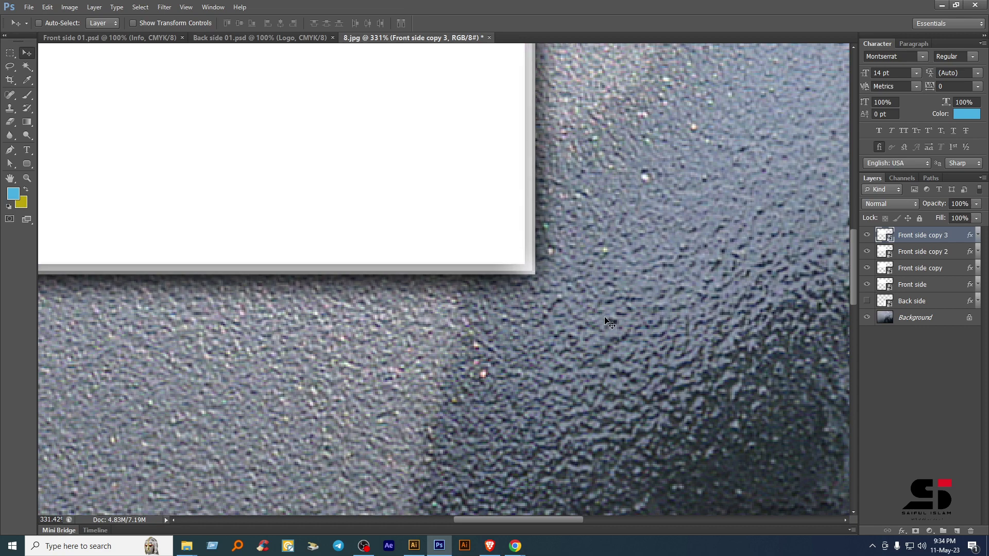
key("Right")
key("Right")
key("Down")
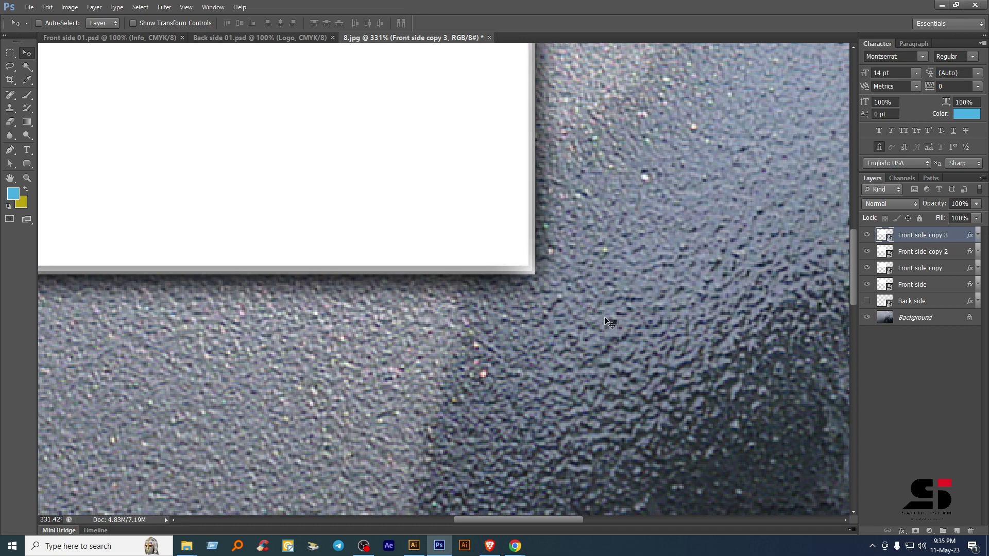
key("Down")
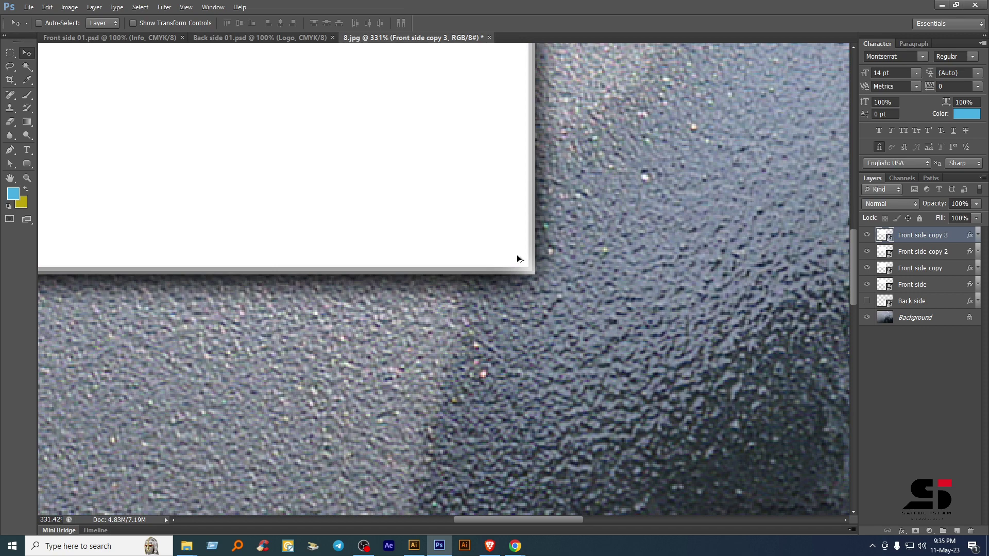
left_click_drag(517, 254, 511, 249, "alt")
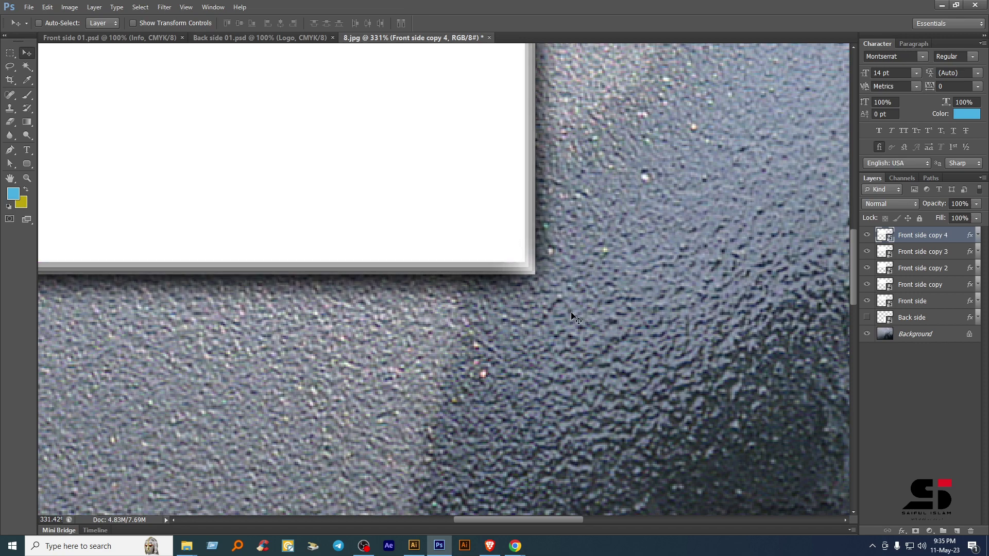
key("Down")
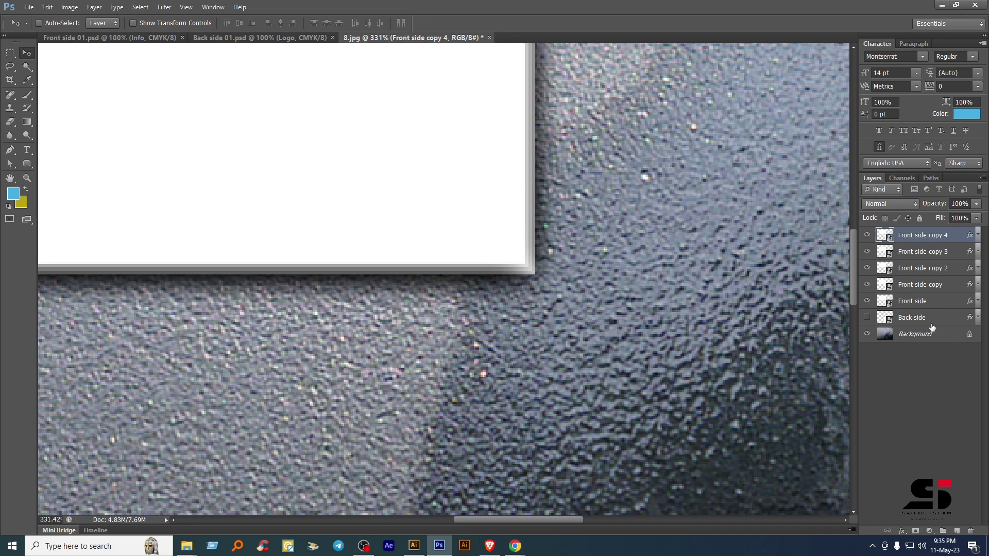
- Bring the original Front side layer above all its copies and offset the card slightly up and left of the stack
left_click(891, 303)
left_click_drag(892, 304, 922, 230)
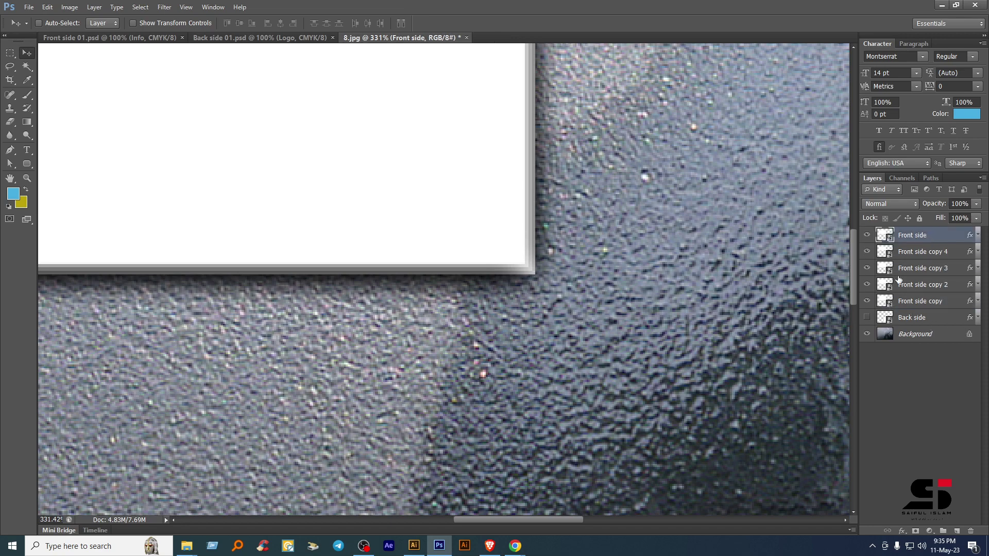
mouse_move(477, 254)
left_mouse_down()
mouse_move(477, 227)
mouse_move(488, 244)
left_mouse_up()
key("Right")
key("Right")
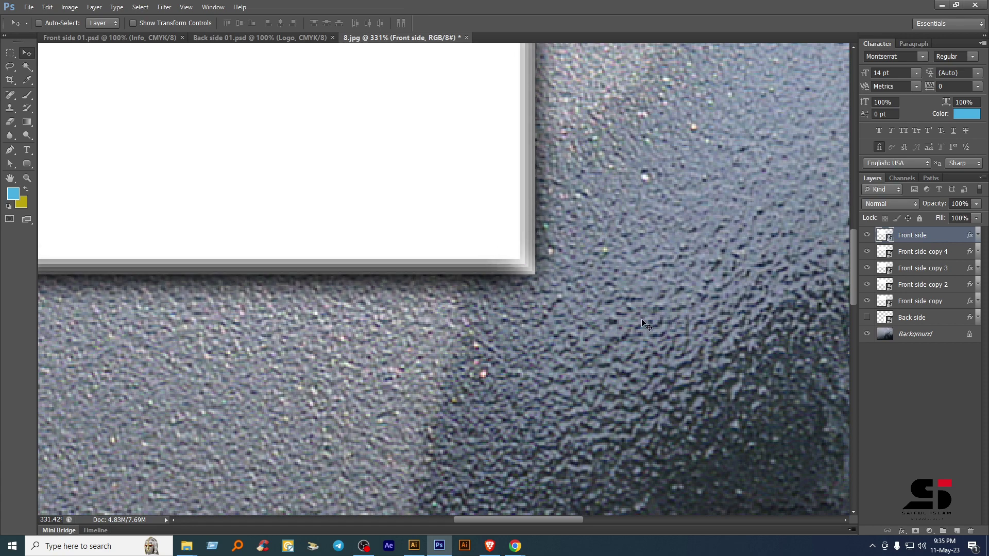
key("Right")
key("Down")
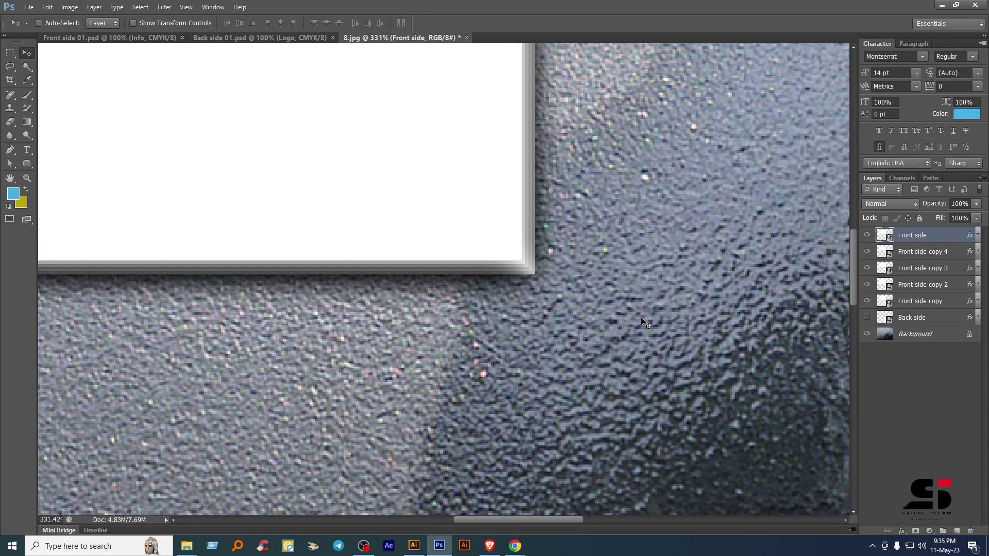
scroll(643, 322, "down", 5)
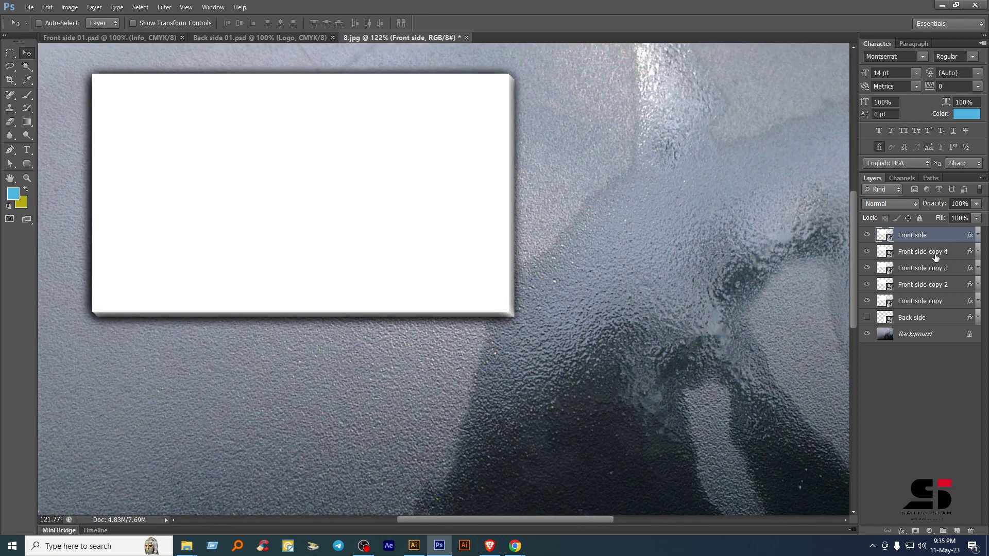
- Open the Front side smart object's contents and paste in the design area inside the bleed guides of Front side 01.psd
double_click(890, 239)
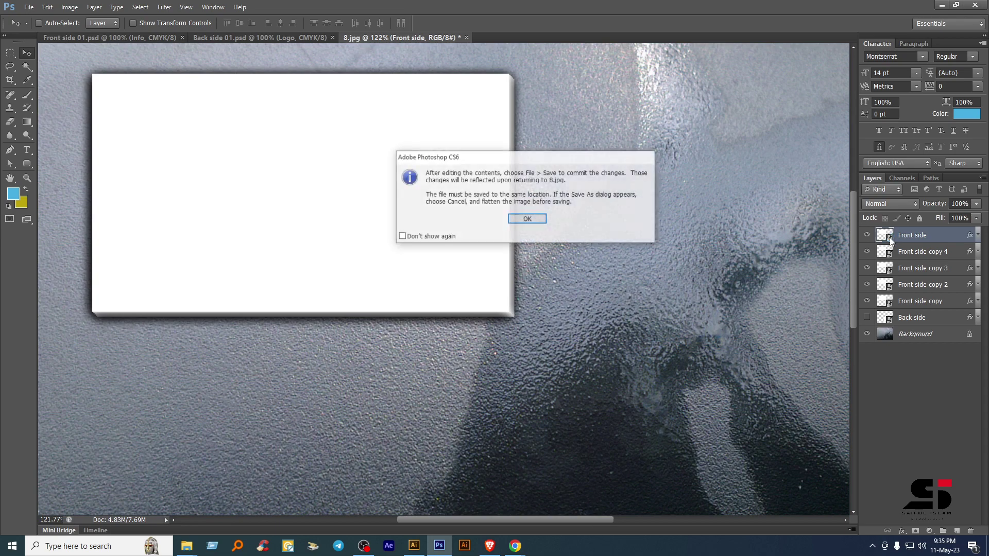
left_click(528, 219)
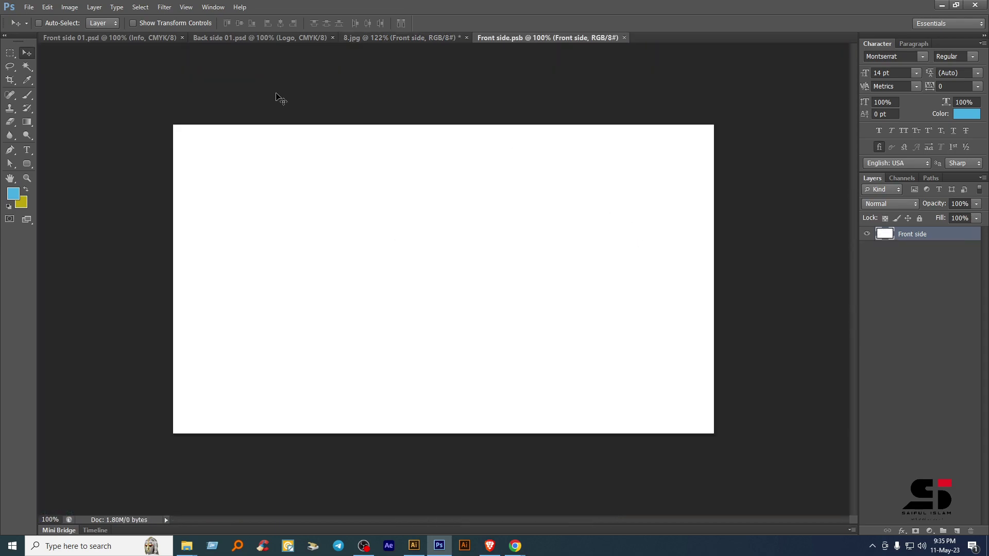
left_click(134, 38)
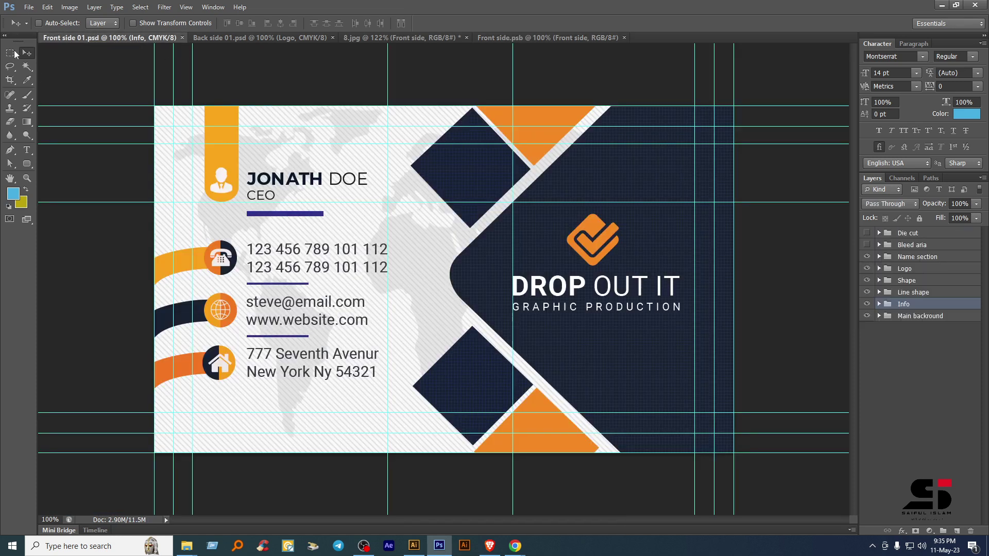
key("m")
left_click_drag(174, 128, 713, 434)
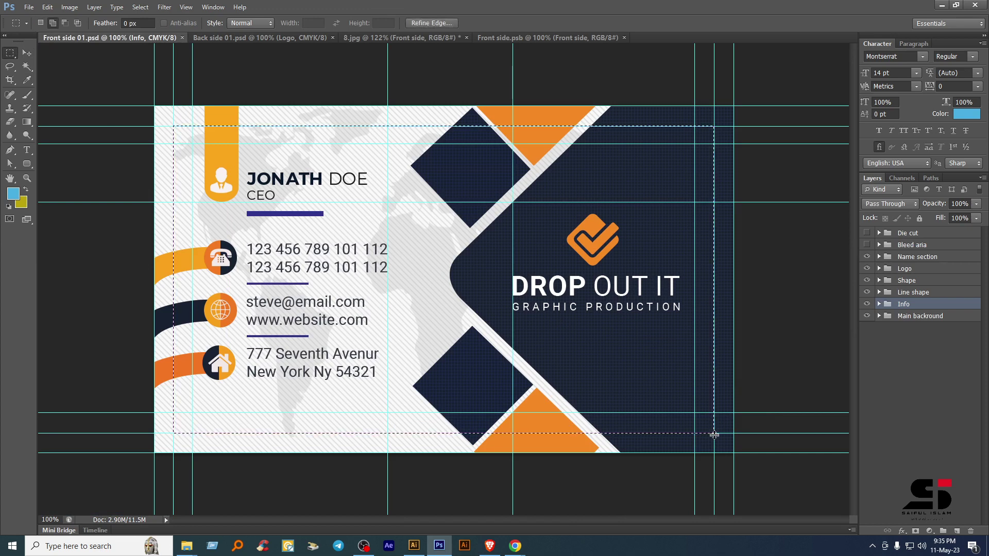
left_click(586, 38)
key("ctrl+v")
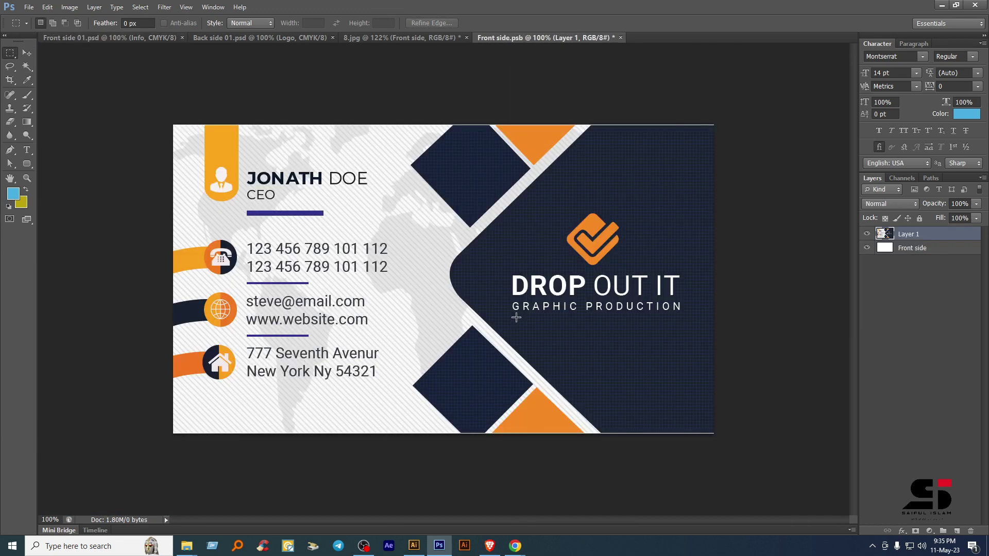
- Enlarge the pasted front design to about 101%, then save and close Front side.psb to update the mockup
key("ctrl+t")
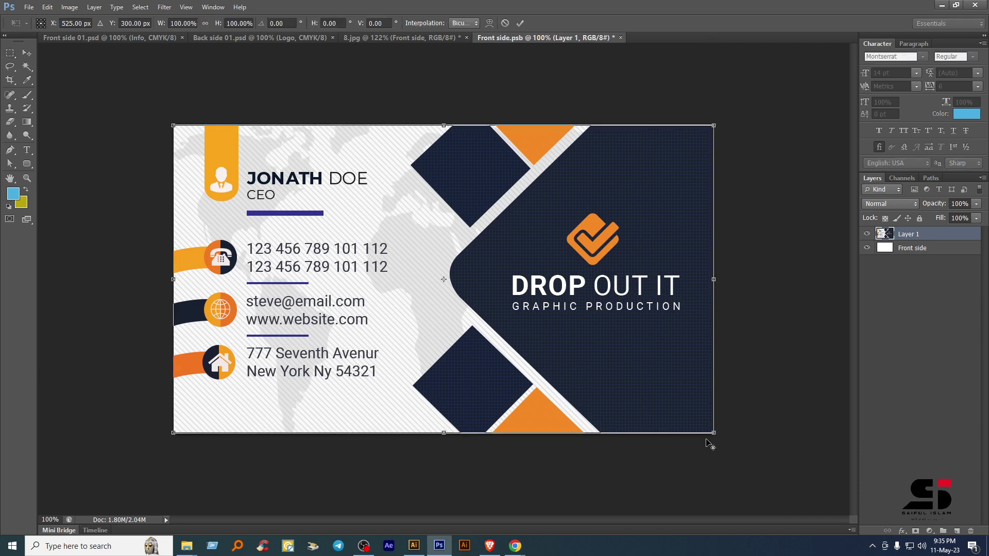
left_click_drag(715, 436, 716, 436)
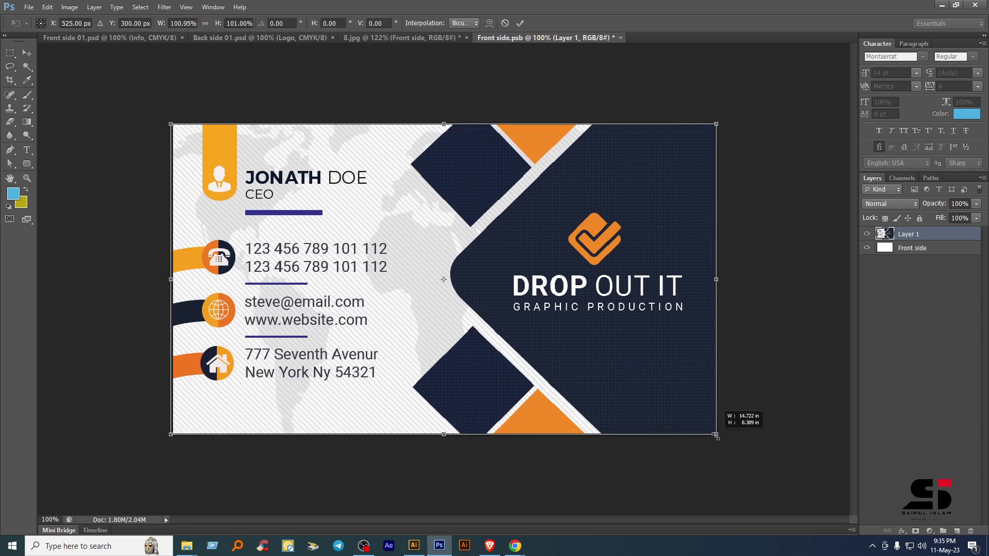
key("Return")
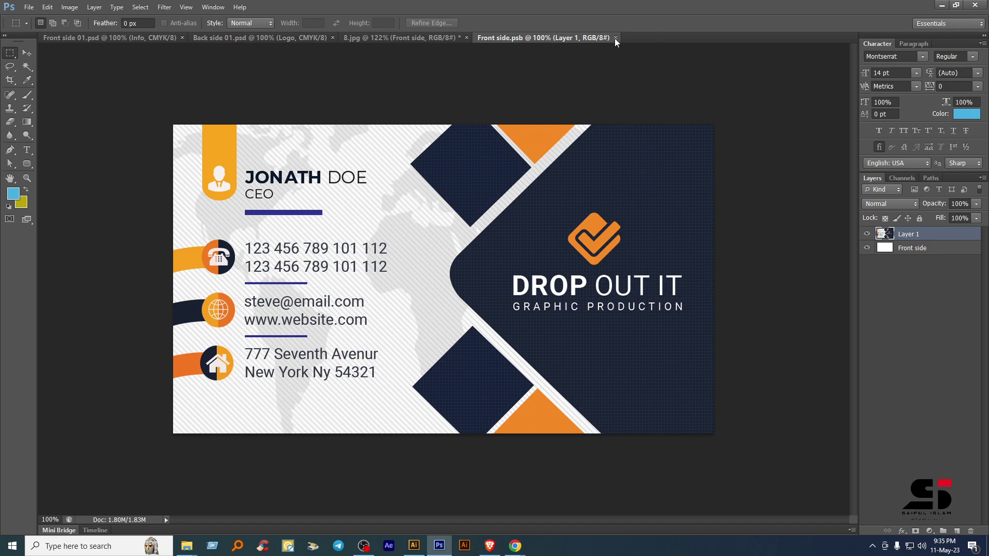
left_click(615, 38)
left_click(420, 40)
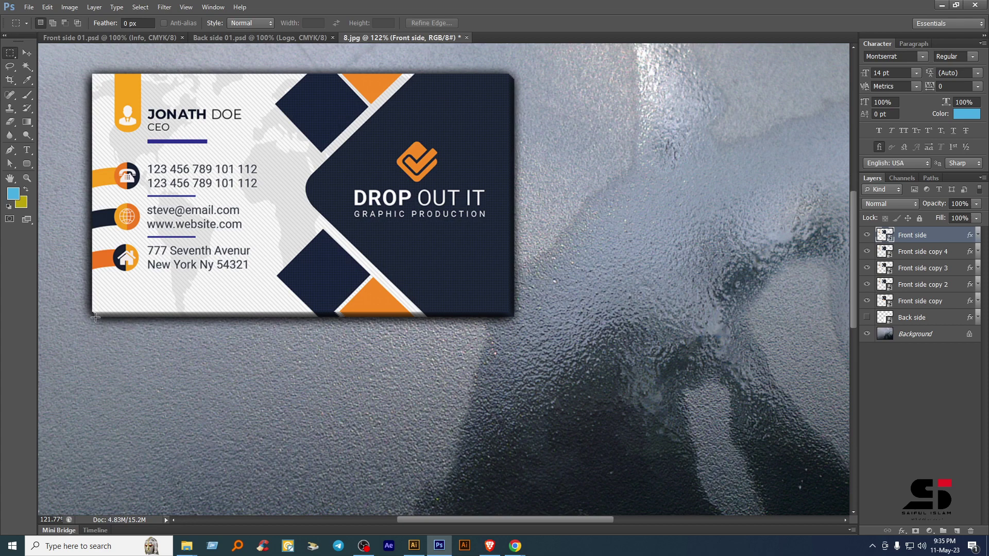
- Hide Front side and copies 4, 3 and 2 one by one, then show them again to compare the stack's thickness
left_click(867, 235)
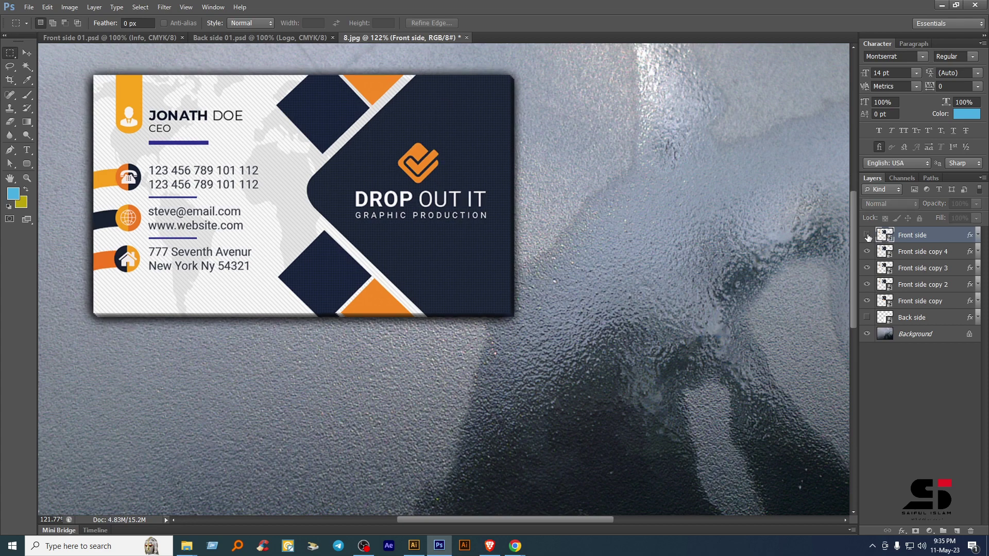
left_click(867, 252)
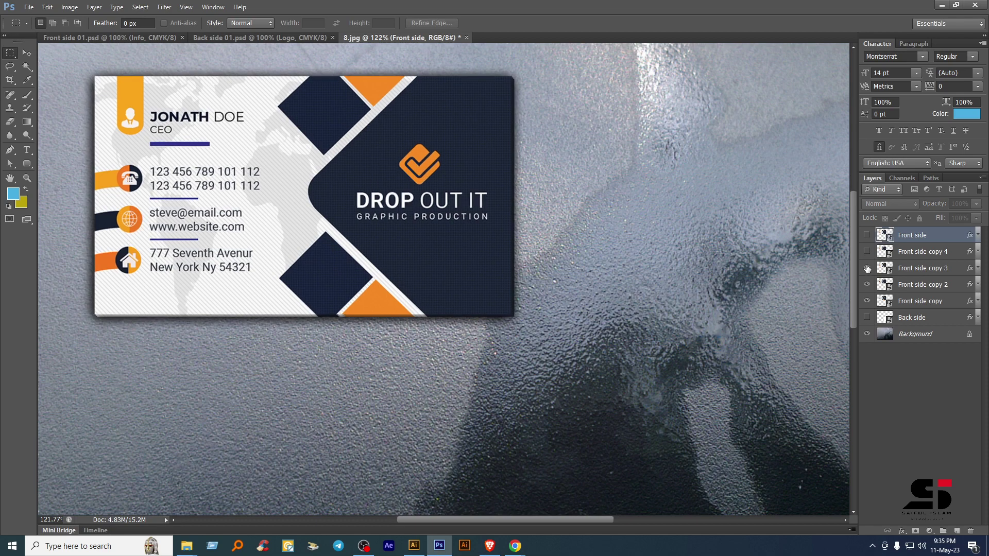
left_click(867, 268)
left_click(867, 285)
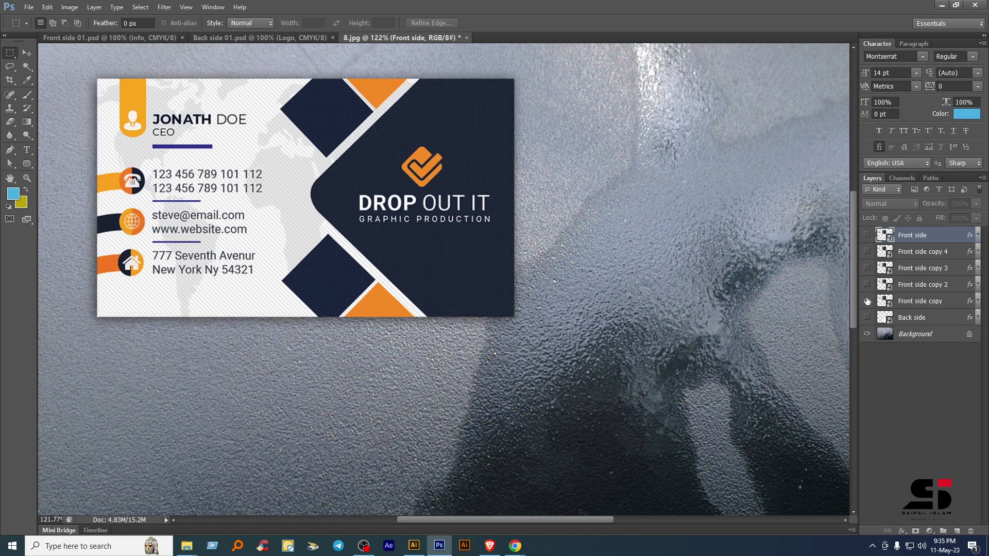
left_click(867, 285)
left_click(867, 268)
left_click(867, 251)
left_click(867, 235)
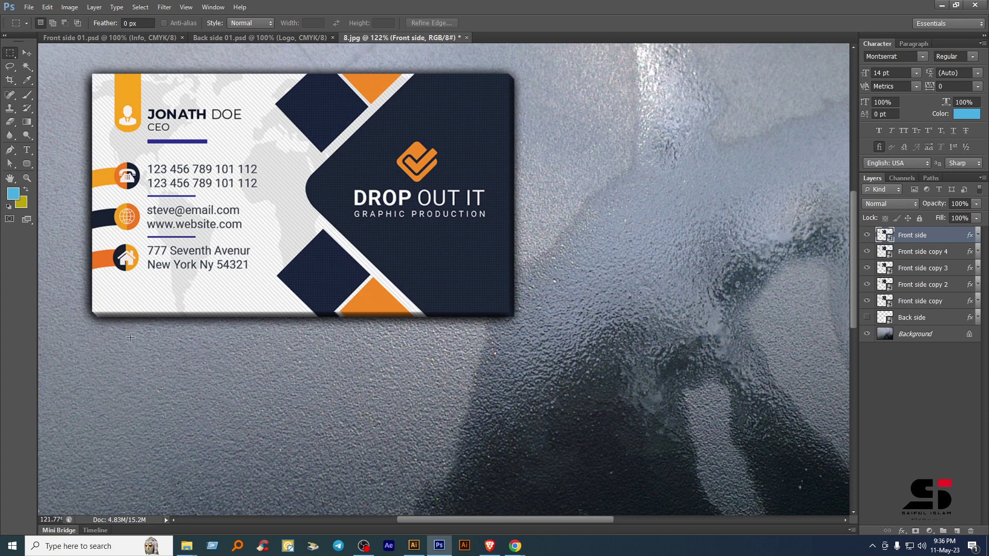
- Nudge the topmost Front side card upward in small increments to widen the stack's visible lower edge
scroll(130, 337, "up", 3)
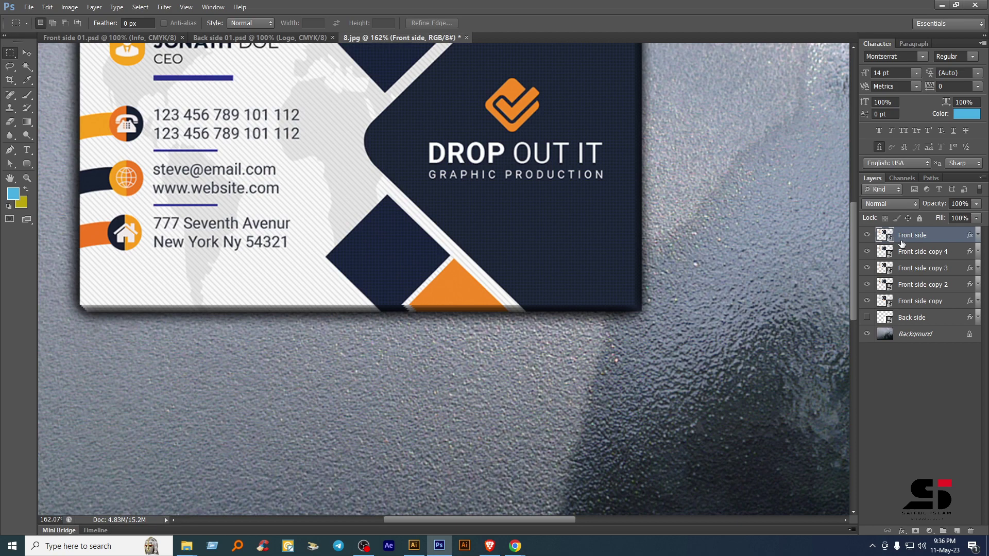
left_click(27, 52)
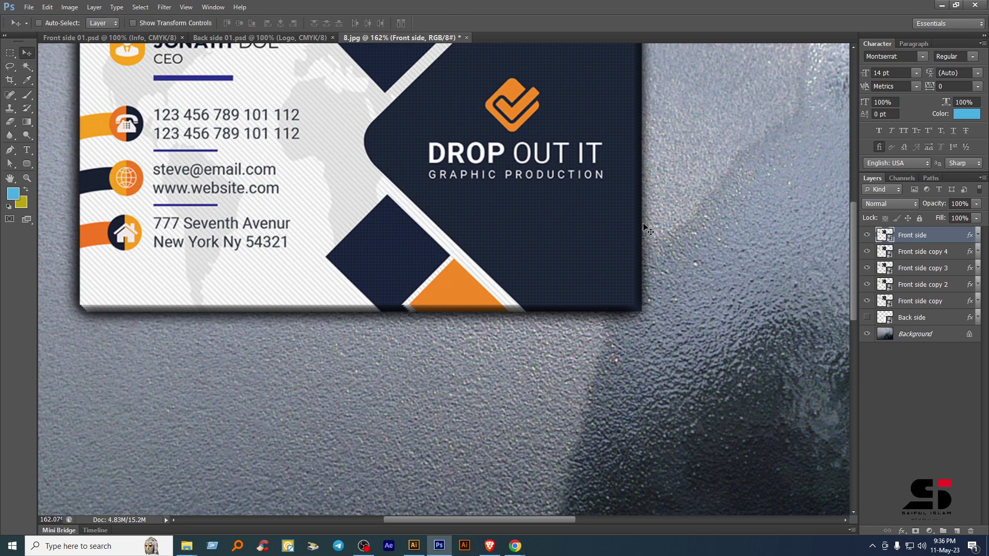
key("Up")
key("Up")
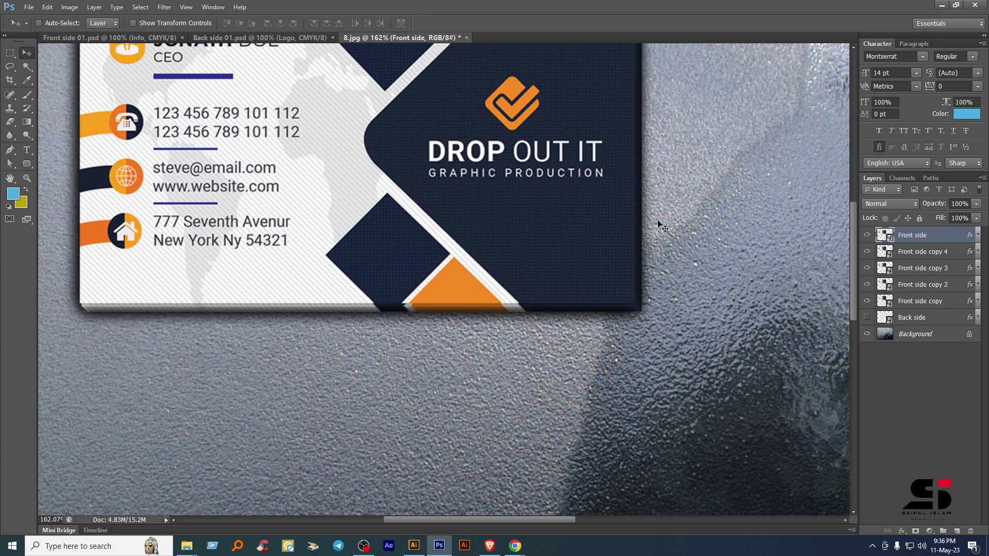
key("Up")
key("Up")
key("Up")
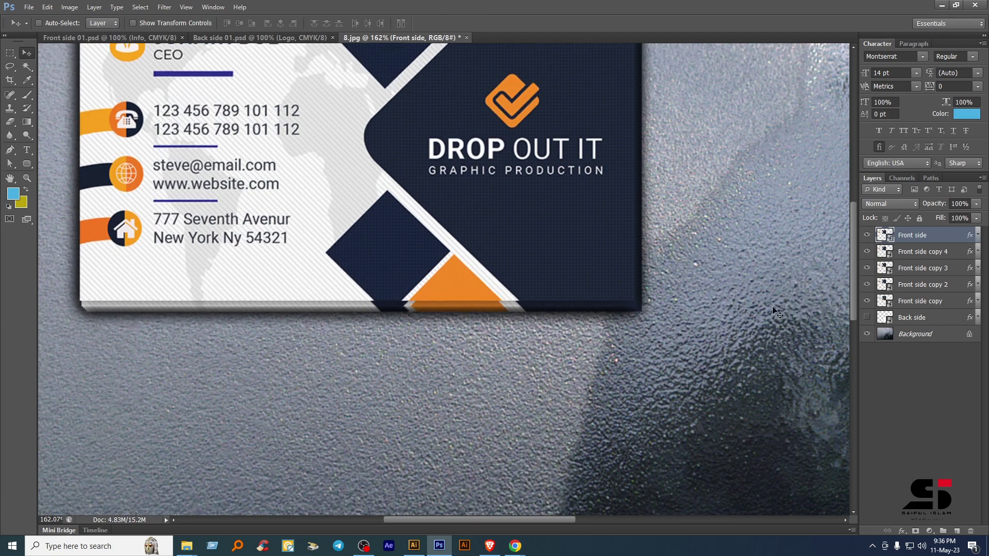
- Nudge Front side copies 4, 3 and 2 and the top Front side card vertically in small increments to even out the stack's edge
left_click(918, 257)
key("Down")
key("Down")
key("Down")
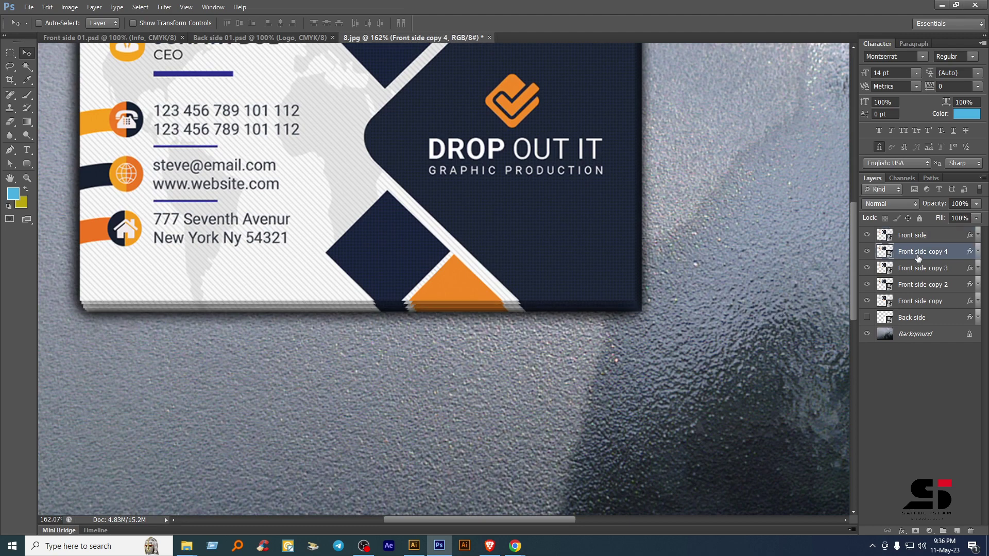
left_click(922, 270)
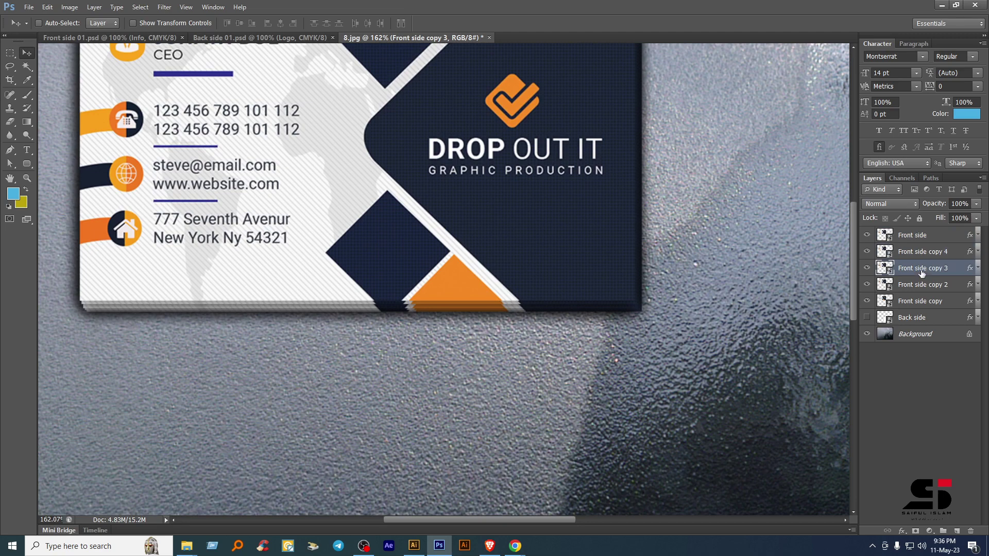
key("Down")
key("Down")
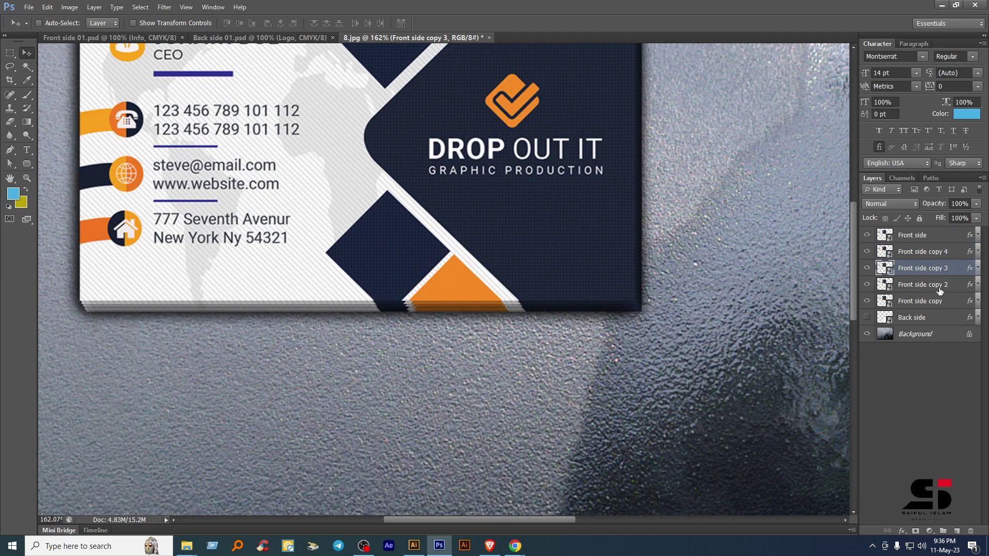
left_click(937, 289)
key("Down")
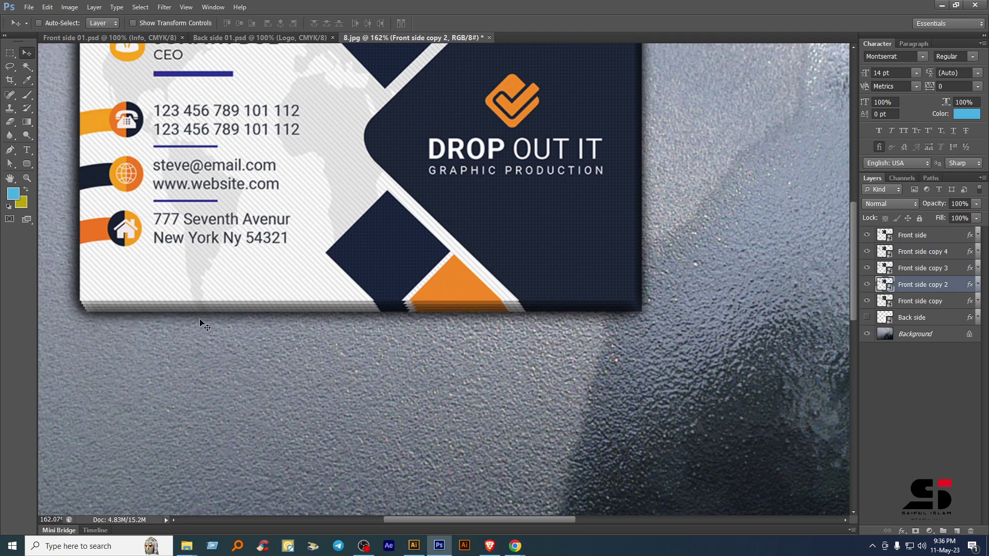
left_click(934, 237)
key("Down")
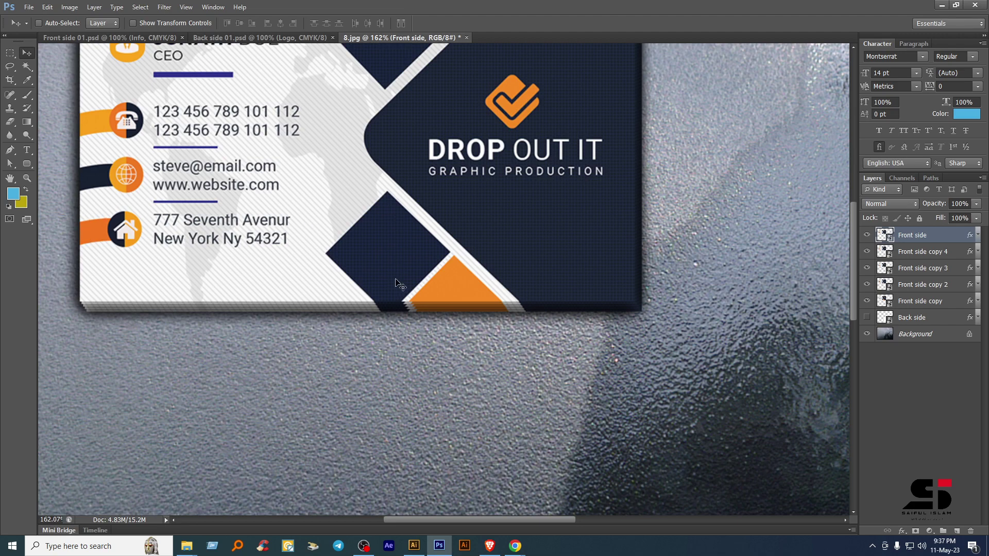
- Group the four Front side copies, from Front side copy through copy 4, beneath the main Front side layer
scroll(396, 286, "down", 1)
scroll(397, 286, "down", 2)
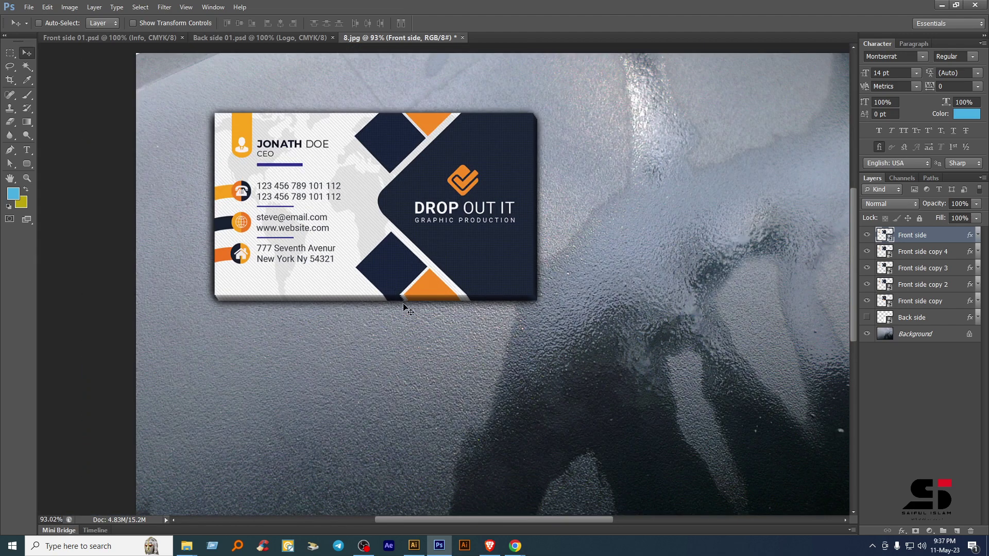
scroll(405, 292, "down", 1)
scroll(405, 292, "up", 2)
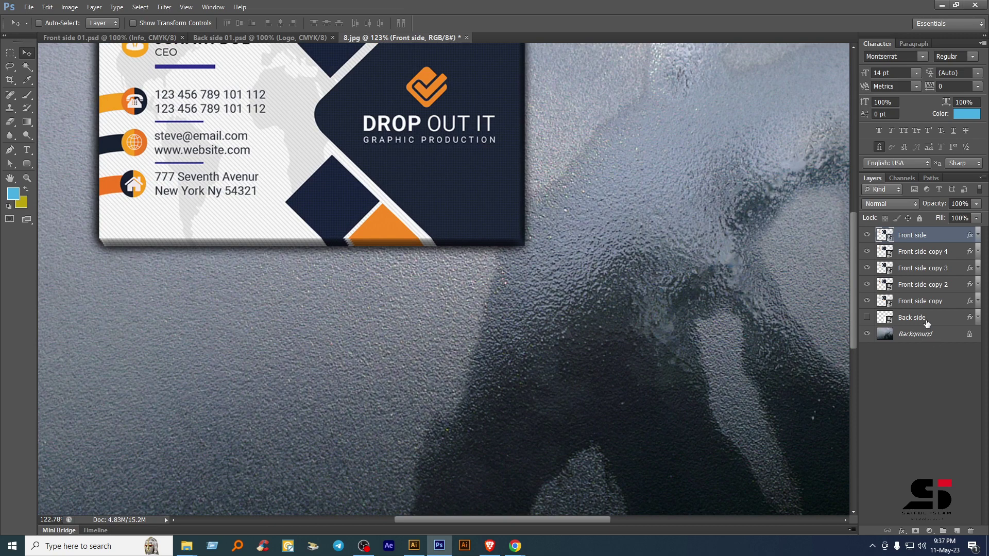
left_click(926, 303)
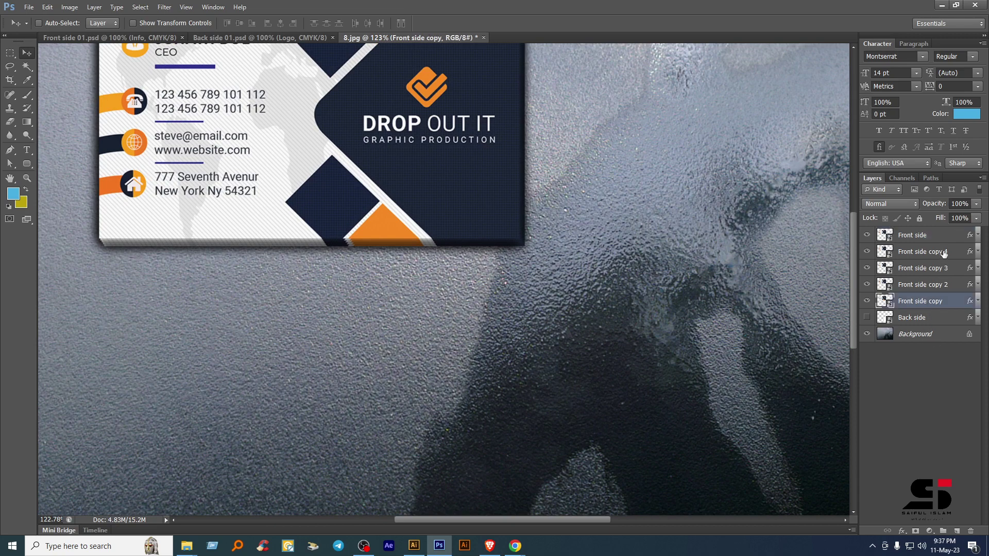
left_click(918, 257, "shift")
key("ctrl+g")
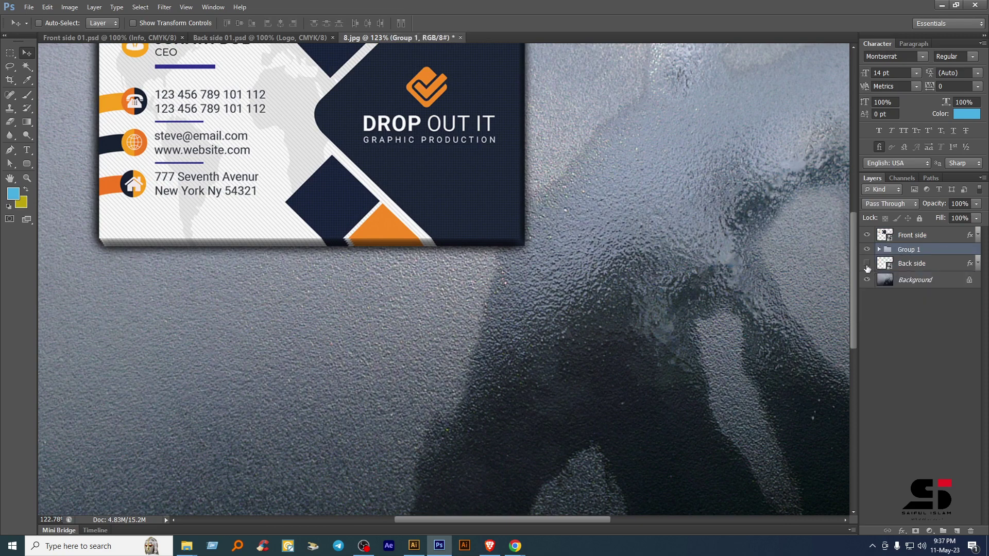
- Show the Back side card and duplicate it with a slight offset up and to the left
left_click(867, 263)
left_click(918, 266)
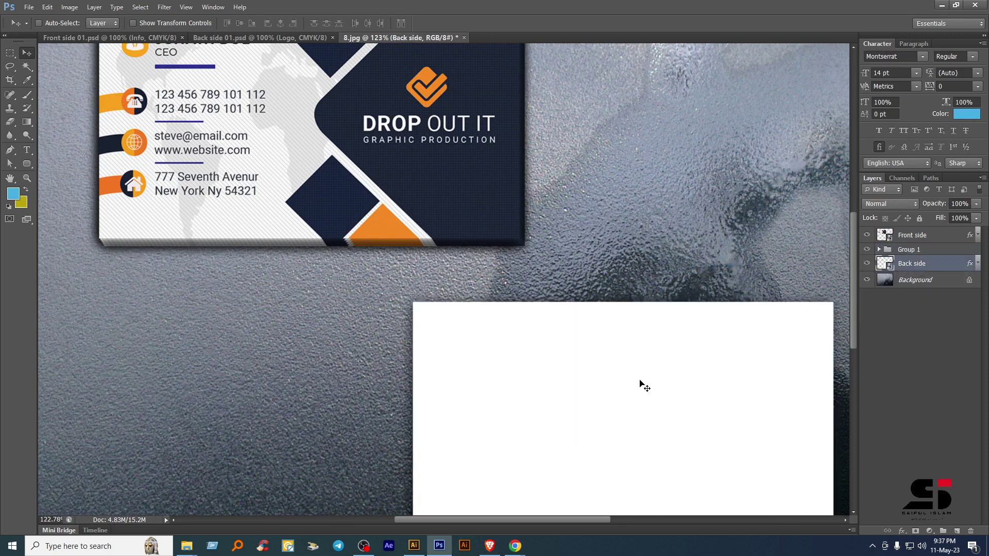
scroll(640, 385, "up", 1)
scroll(656, 391, "up", 3)
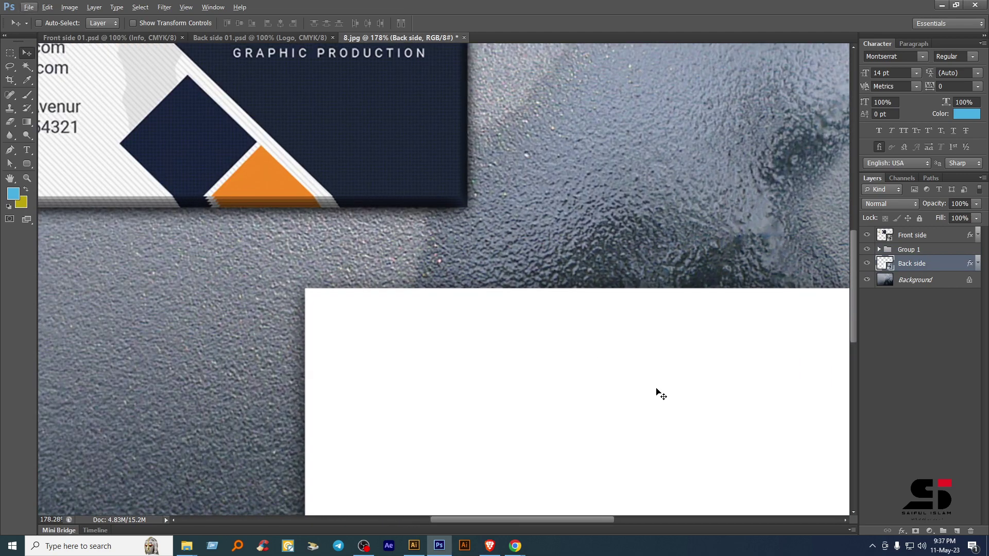
left_click_drag(522, 242, 482, 199)
left_click_drag(448, 273, 556, 349)
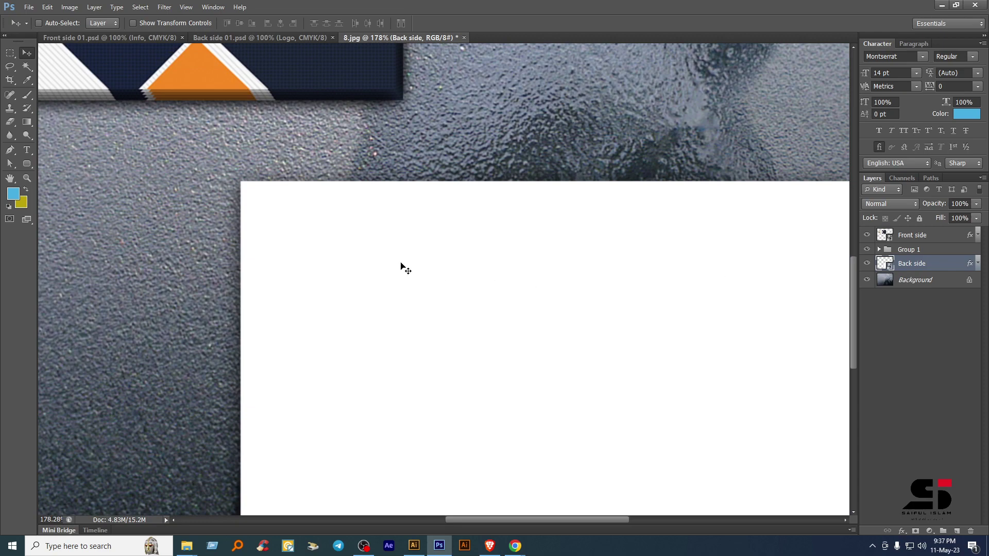
scroll(357, 259, "up", 2)
scroll(357, 259, "up", 1)
left_click_drag(271, 211, 439, 307)
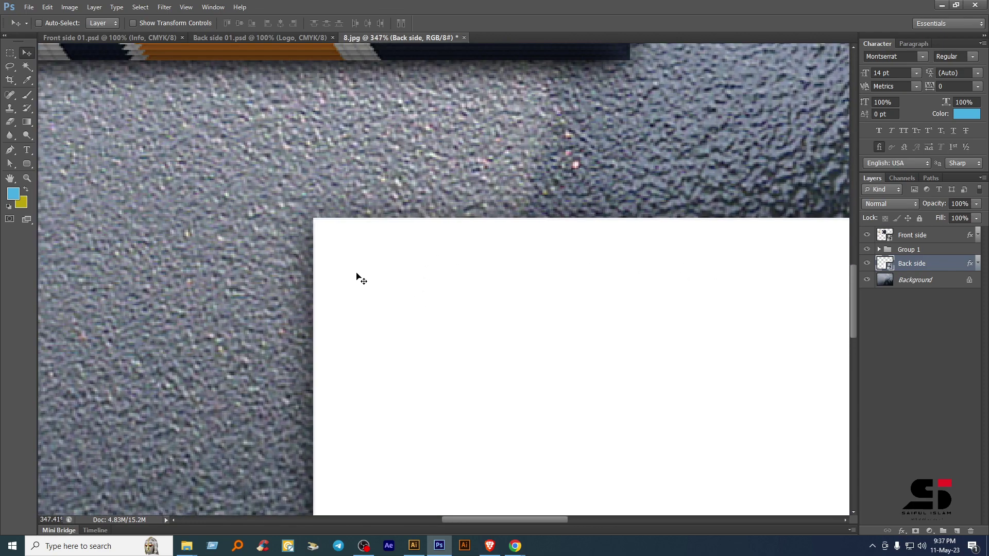
left_click_drag(349, 260, 345, 252, "alt")
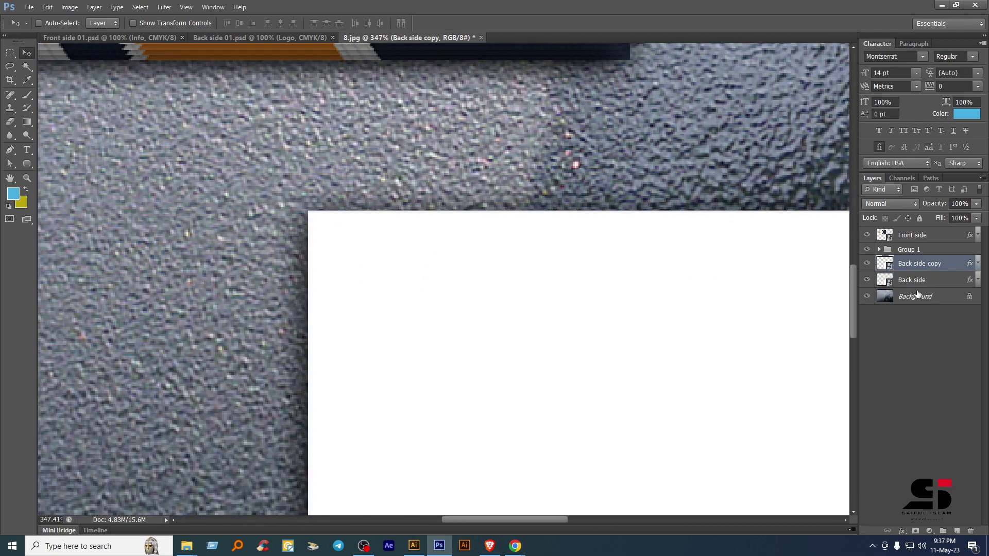
- Duplicate the newest Back side card four times in succession, offsetting each copy slightly down and right to build a layered edge
left_click(917, 281)
left_click(919, 265)
left_click_drag(342, 238, 349, 246, "alt")
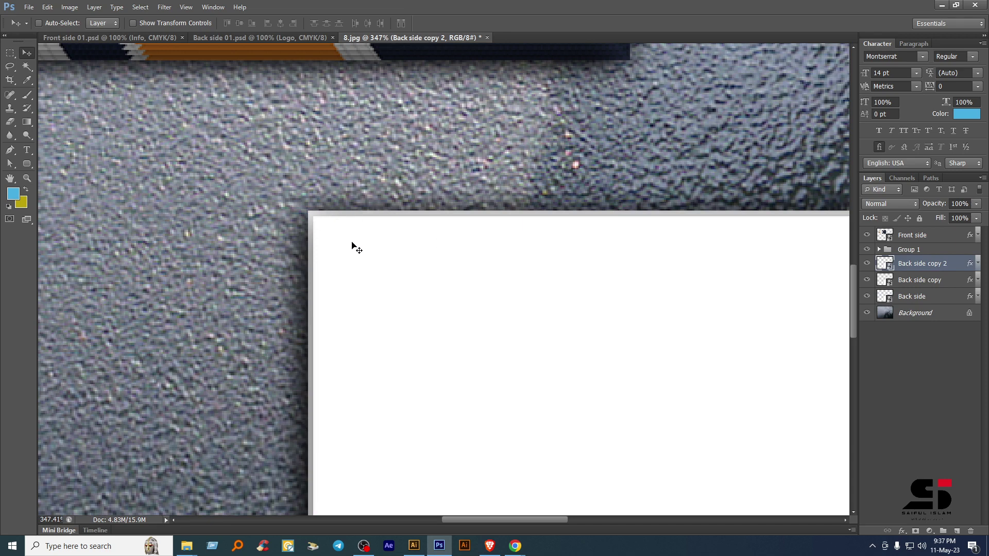
left_click_drag(353, 245, 359, 248, "alt")
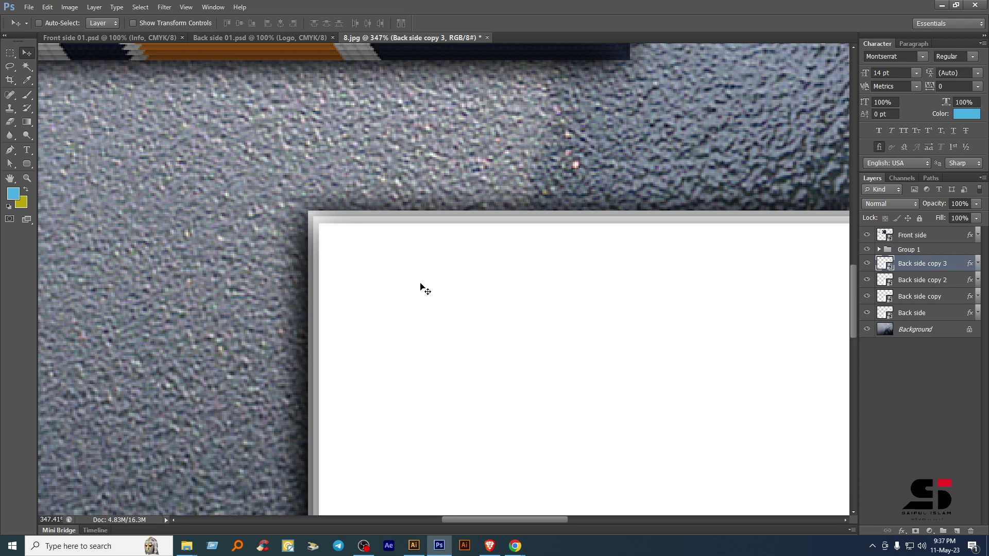
left_click_drag(370, 265, 377, 266, "alt")
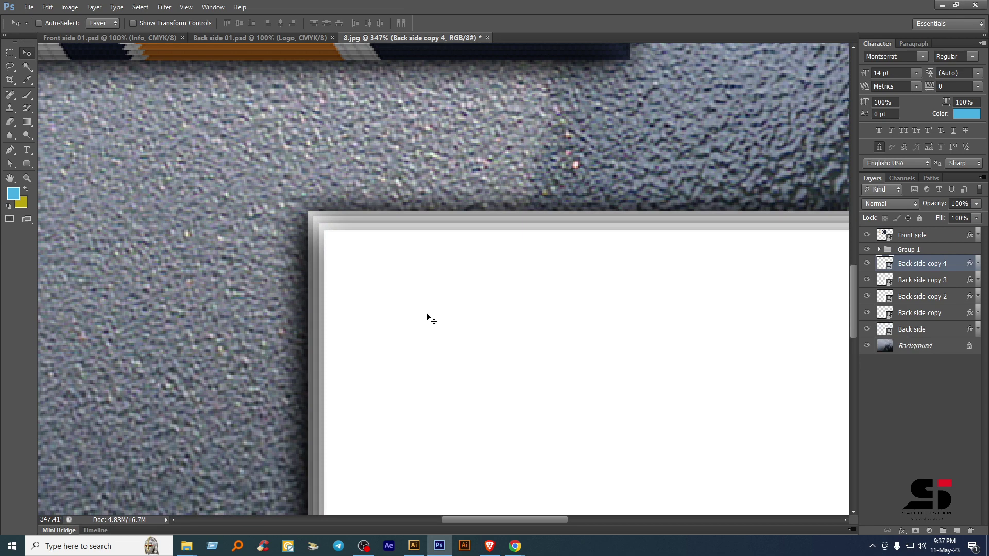
left_click_drag(384, 281, 388, 284, "alt")
key("Right")
key("Right")
key("Right")
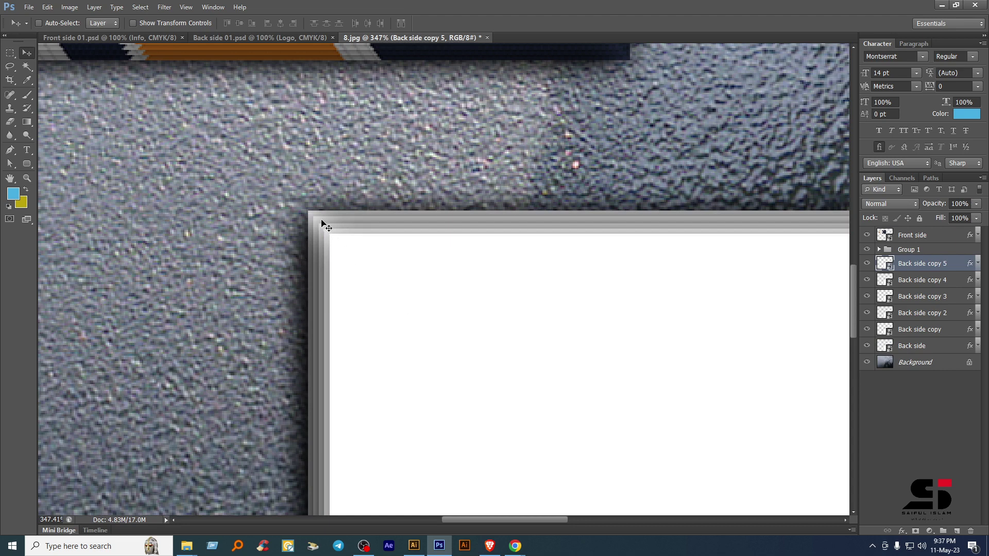
- Move the original Back side layer above its copies and offset its card slightly down and right to continue the layered edge
left_click_drag(922, 347, 918, 258)
left_click_drag(354, 254, 367, 265)
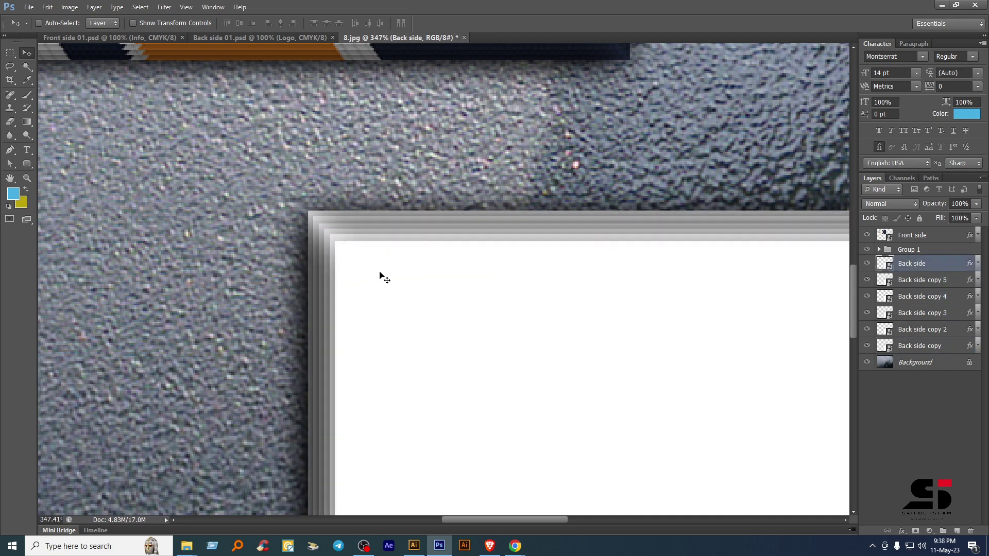
key("Up")
key("Up")
key("Down")
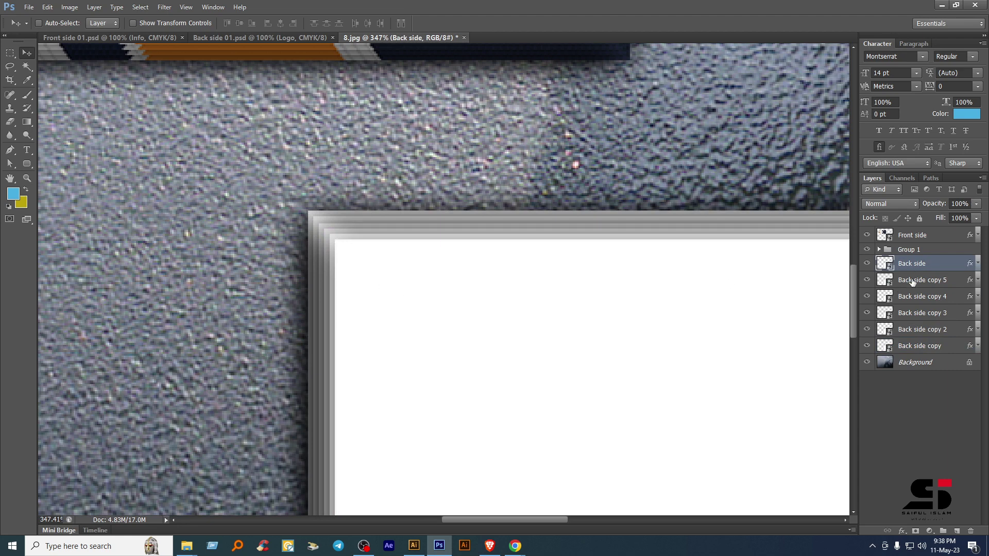
- Delete the lowest Back side copy, then check the contents of Group 1 to compare the number of front copies
left_click(911, 351)
key("Delete")
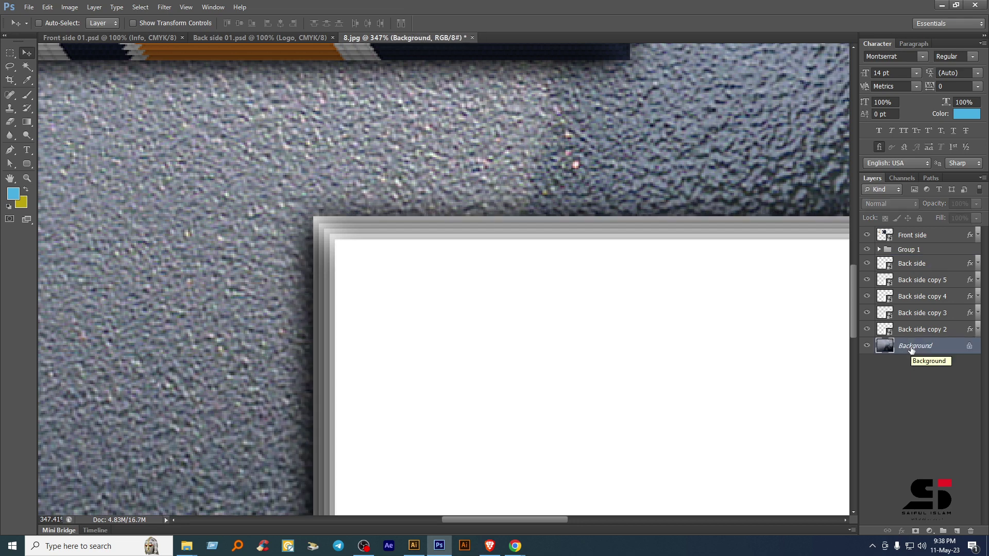
left_click(880, 250)
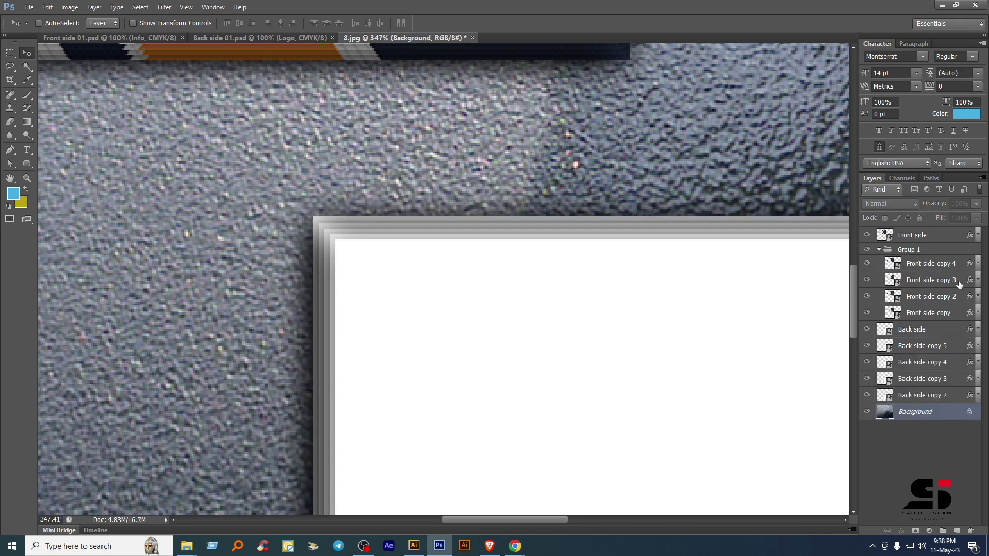
left_click(879, 250)
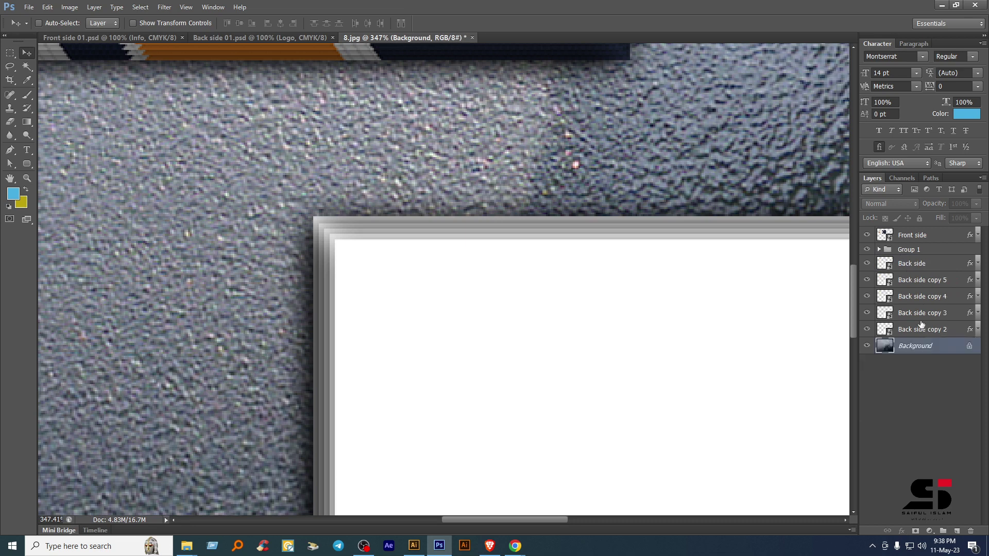
- Group Back side copies 5 through 2 beneath the main Back side layer, then select the Back side layer
left_click(922, 265)
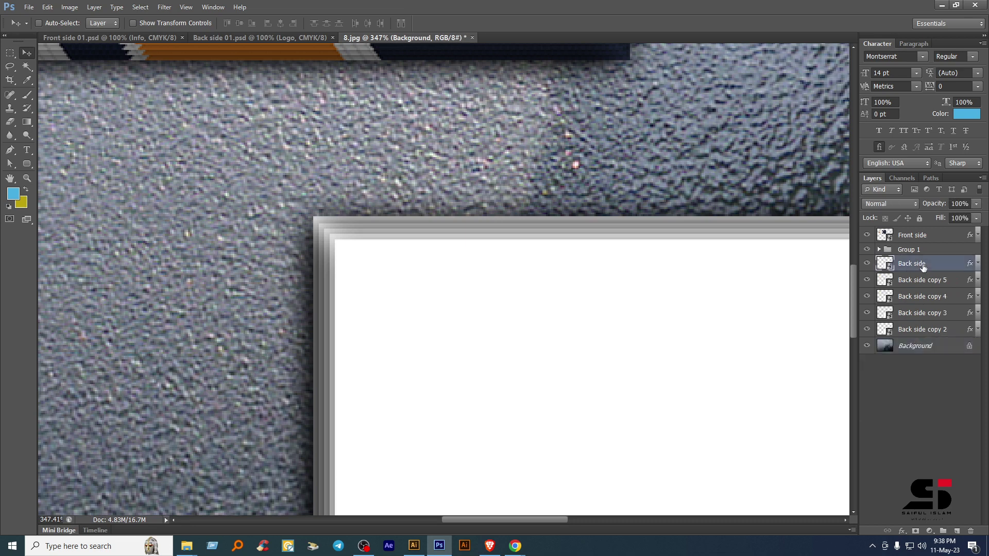
left_click(921, 282)
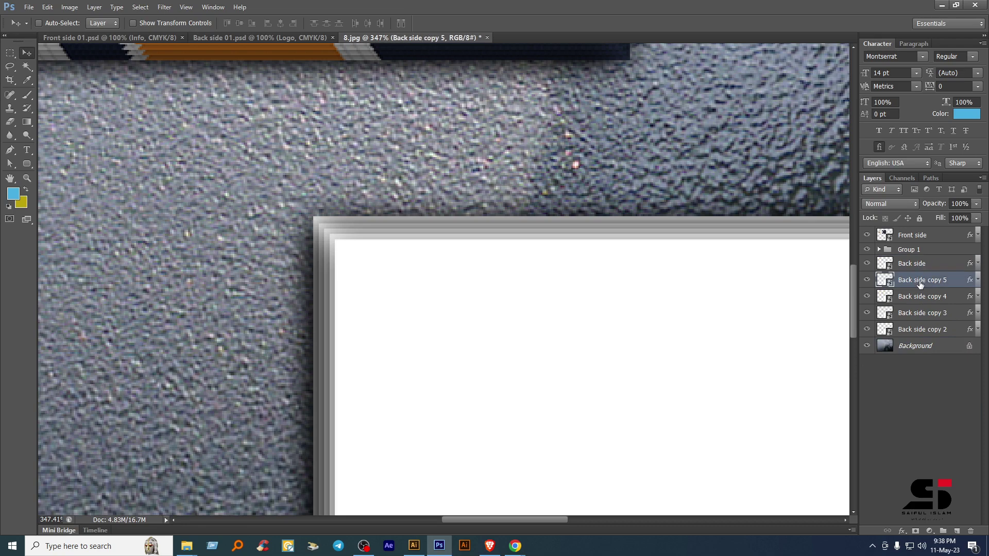
left_click(922, 333, "shift")
key("ctrl+g")
left_click(890, 268)
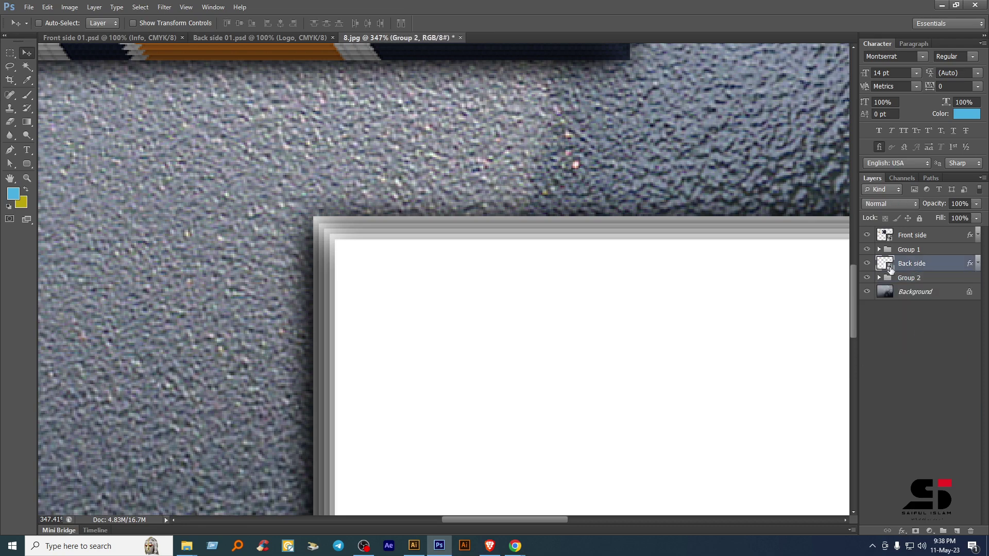
- Copy the merged design area inside the bleed guides of Back side 01.psd, then clear the selection
left_click(227, 38)
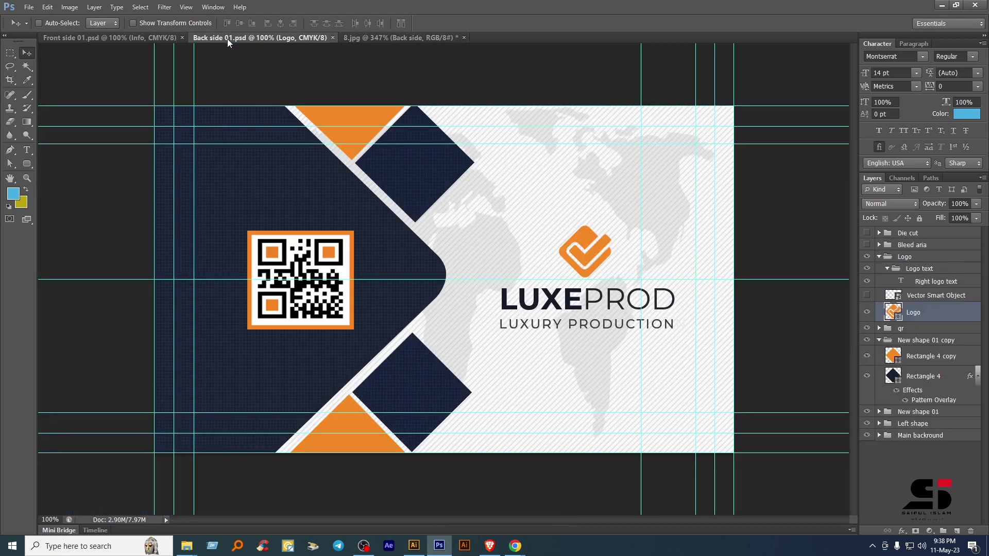
left_click(10, 53)
left_click_drag(175, 126, 715, 434)
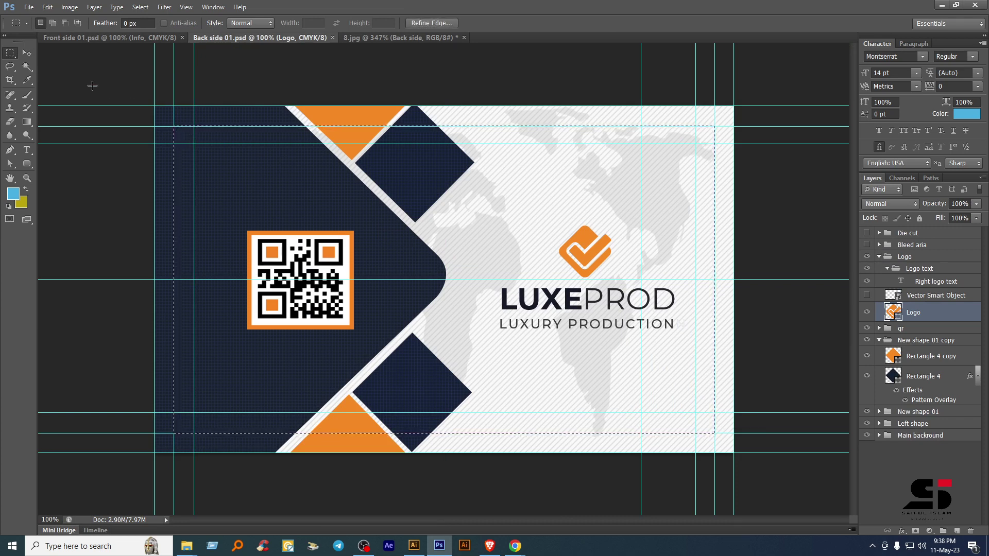
left_click(27, 52)
key("ctrl+d")
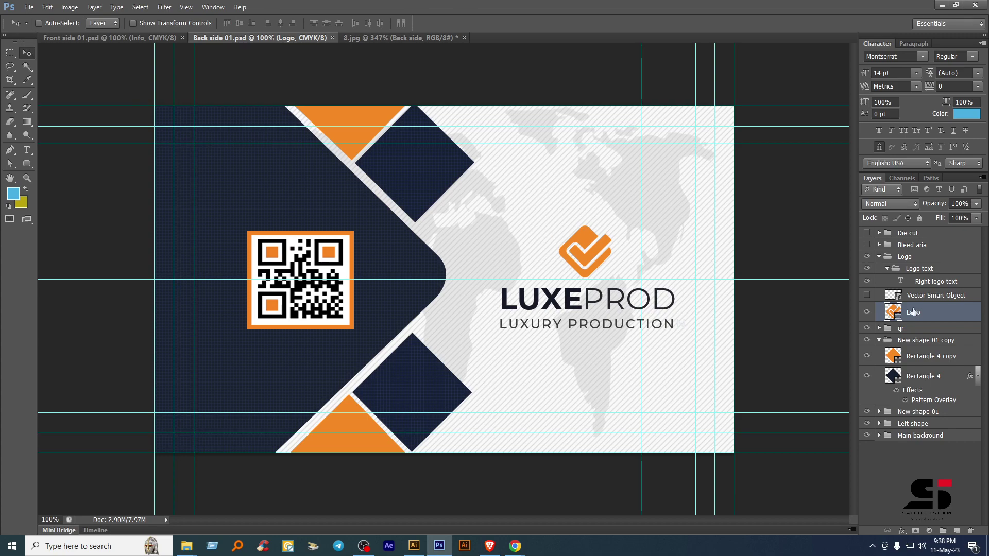
- Open the Back side smart object's contents from the 8.jpg mockup and paste in the copied back design
left_click(390, 37)
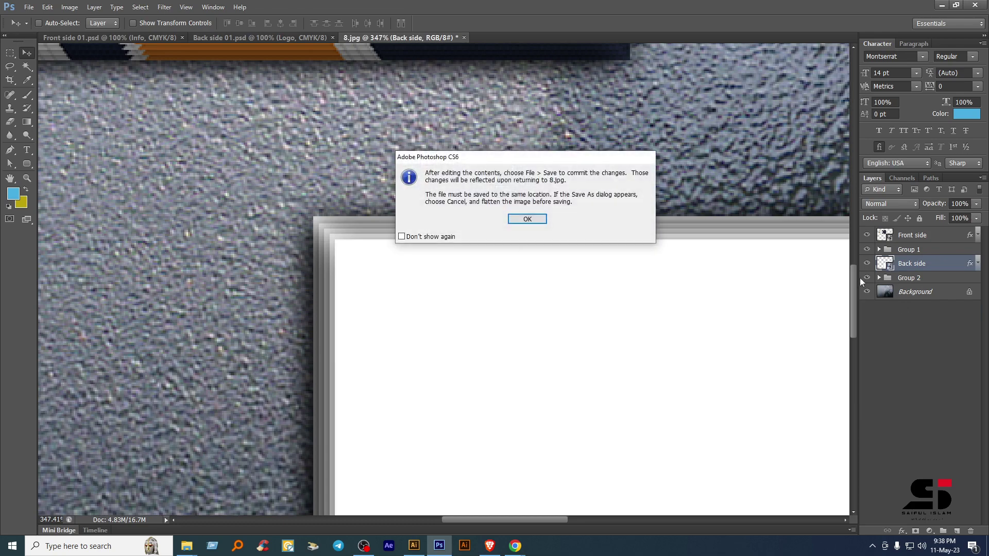
left_click(526, 219)
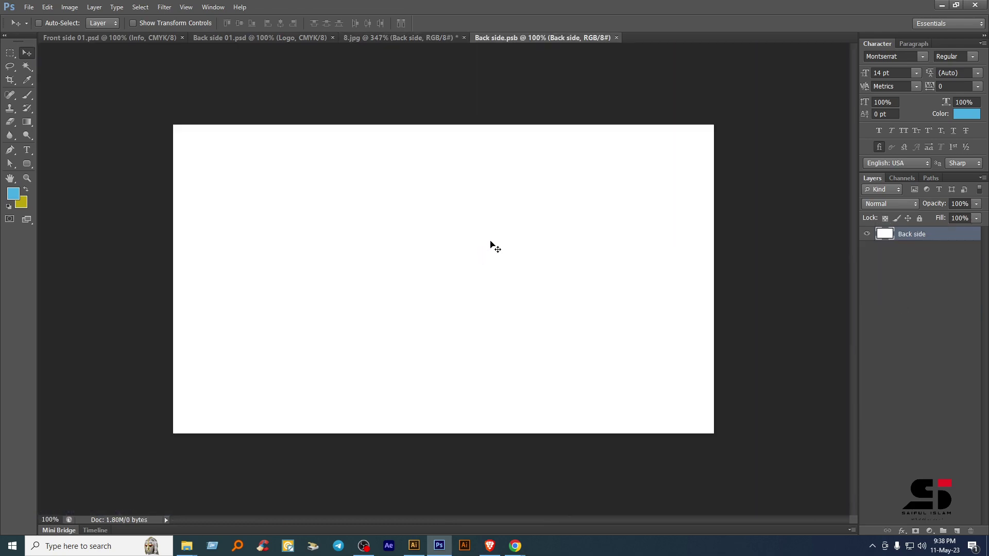
key("ctrl+v")
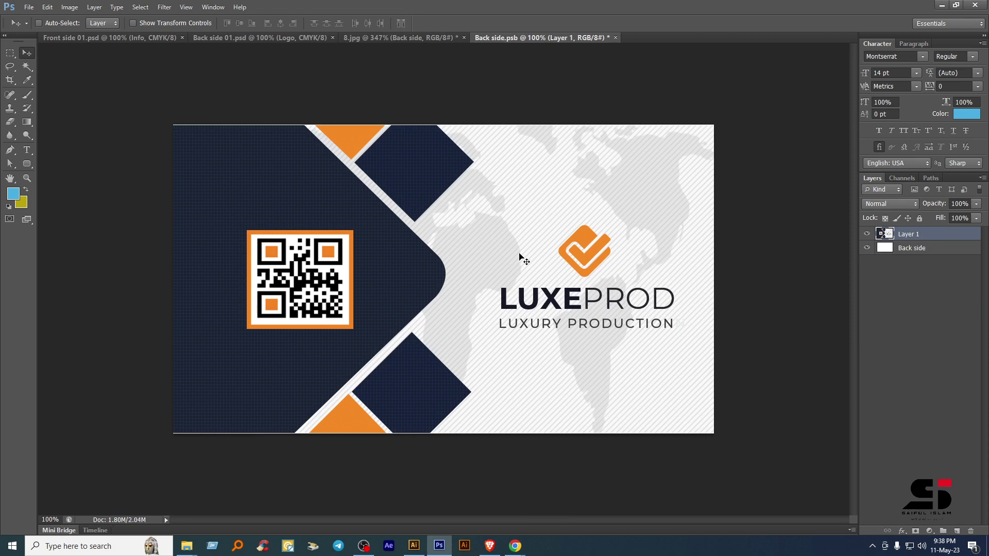
- Enlarge the pasted back design slightly to fill the canvas, then save and close Back side.psb to update the mockup
key("ctrl+t")
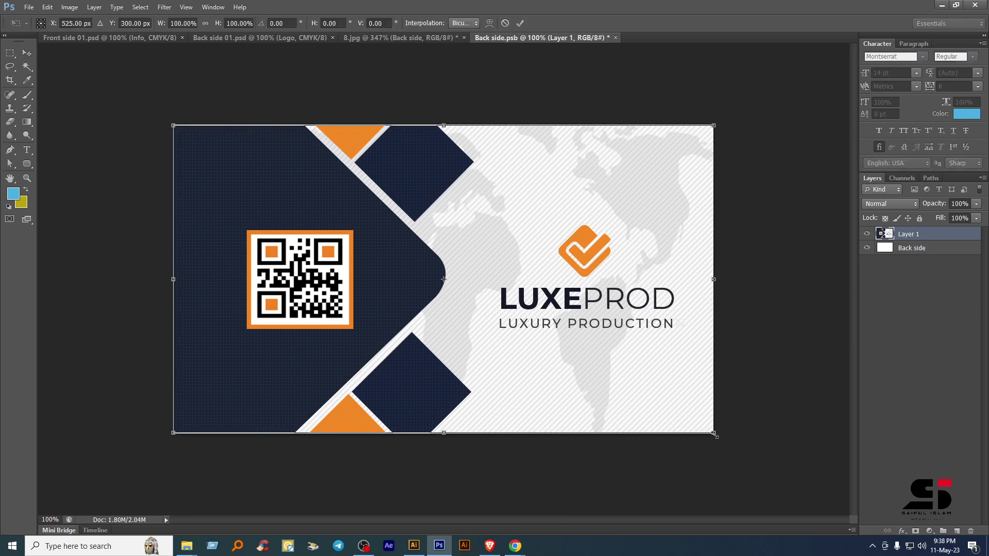
left_click_drag(714, 434, 717, 436)
key("Return")
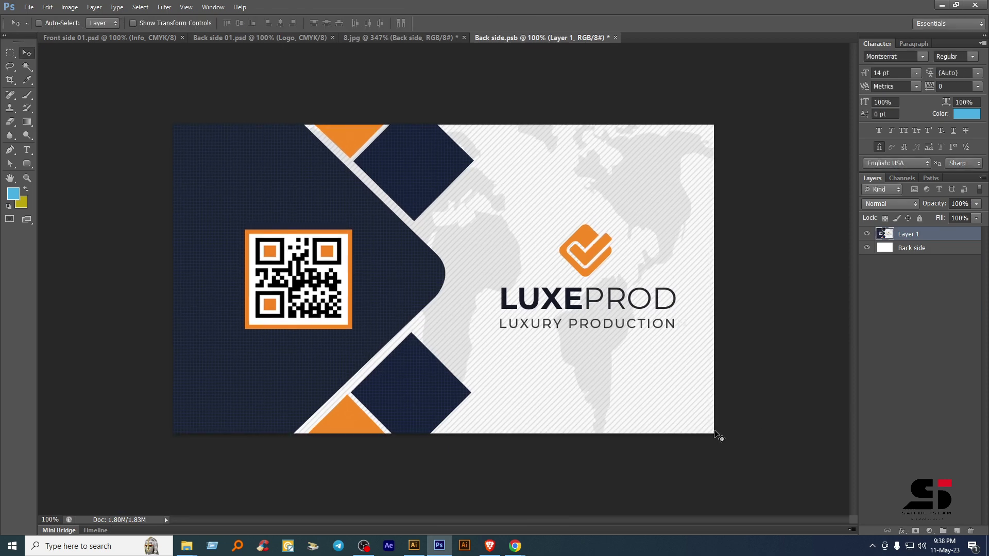
key("ctrl+s")
left_click(608, 37)
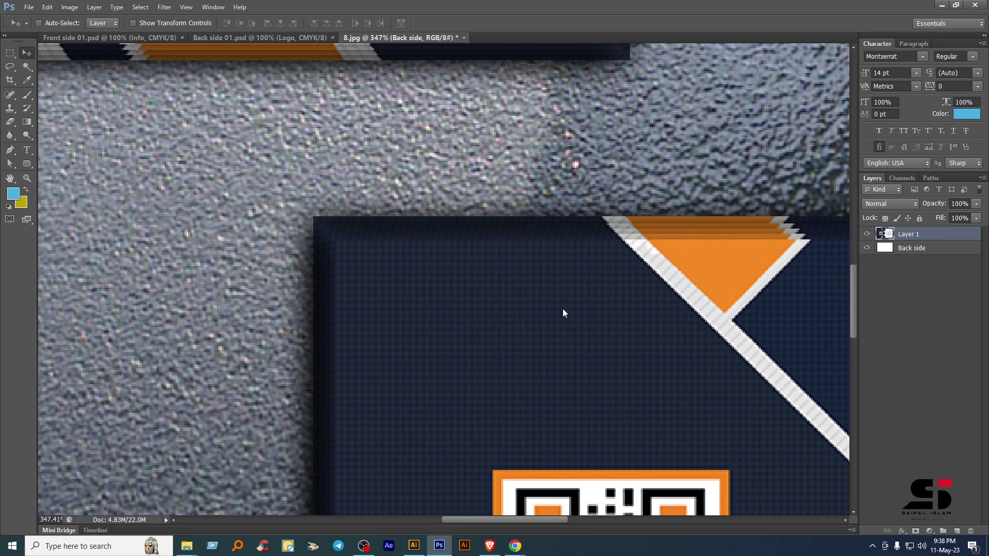
- Examine the layered edges and updated artwork of both cards up close and within the full mockup
scroll(562, 308, "down", 5)
left_click_drag(508, 247, 338, 156)
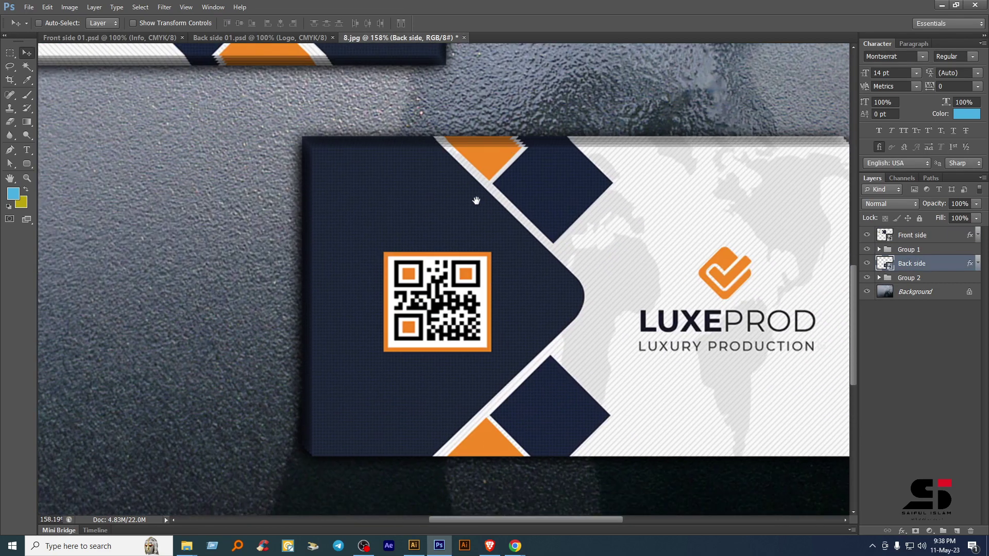
left_click_drag(636, 297, 540, 237)
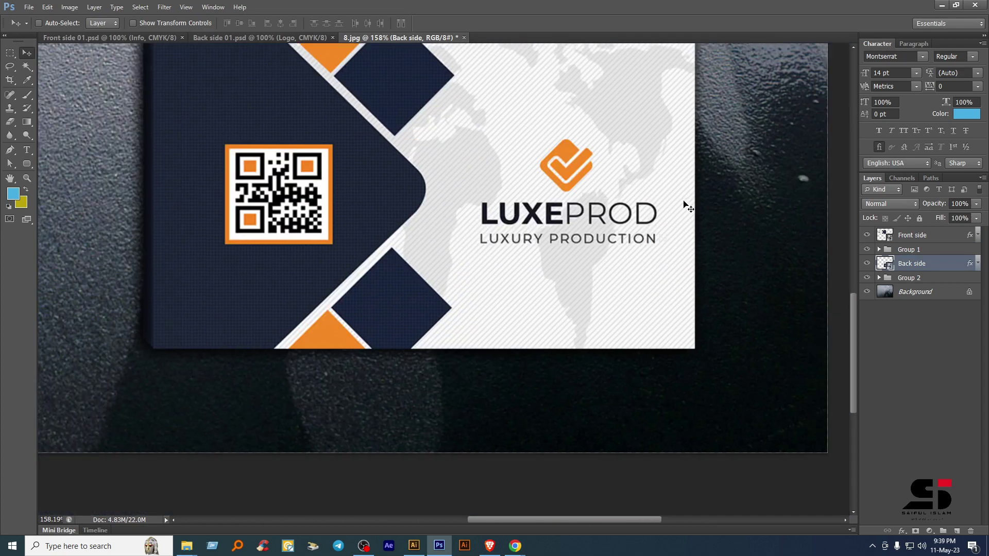
left_click_drag(451, 203, 632, 418)
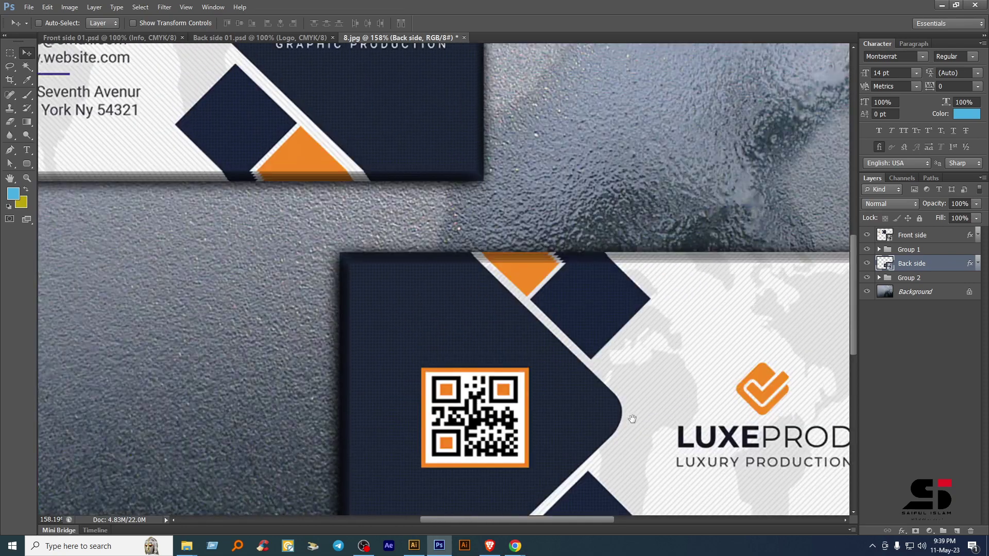
left_click_drag(558, 332, 656, 428)
scroll(578, 391, "down", 3)
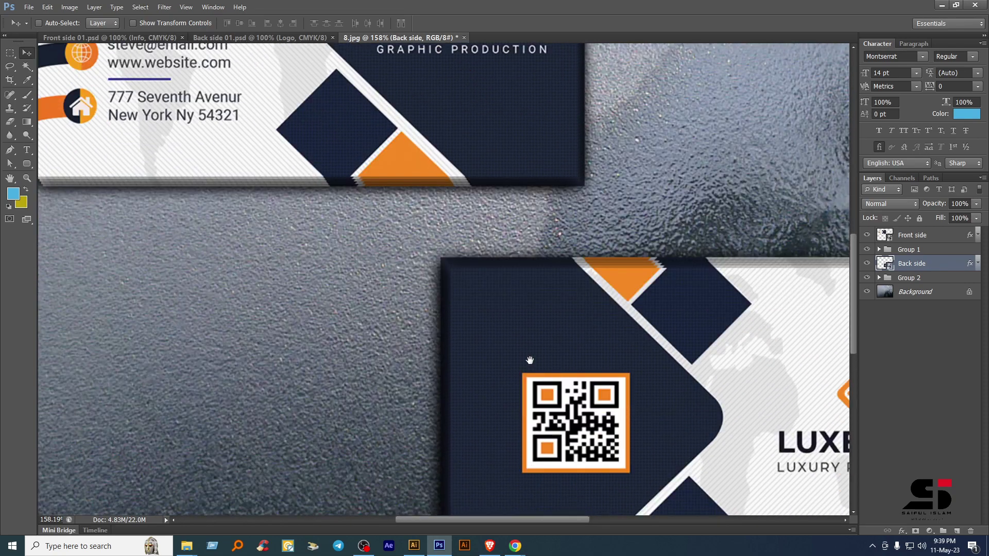
scroll(530, 360, "up", 5)
scroll(538, 453, "down", 10)
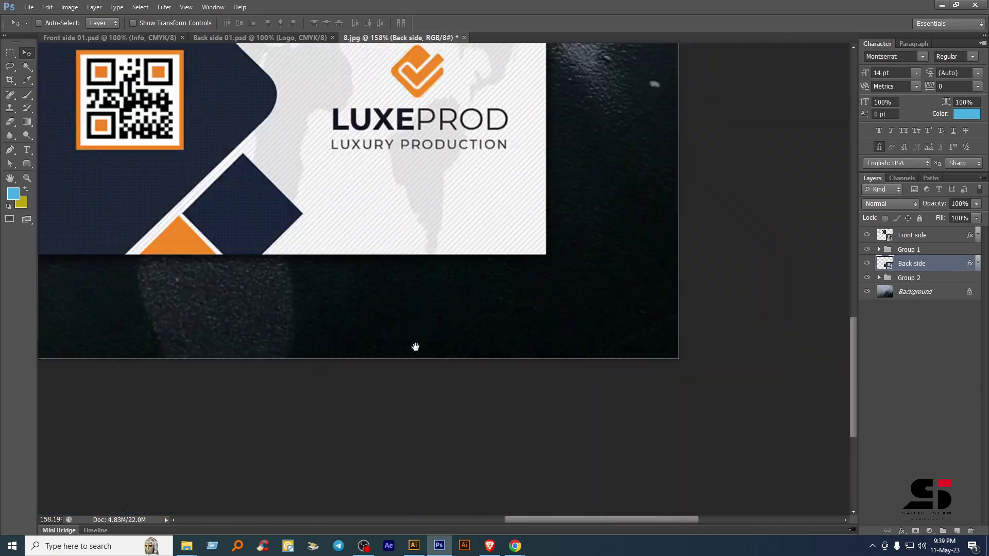
left_click_drag(416, 346, 431, 407)
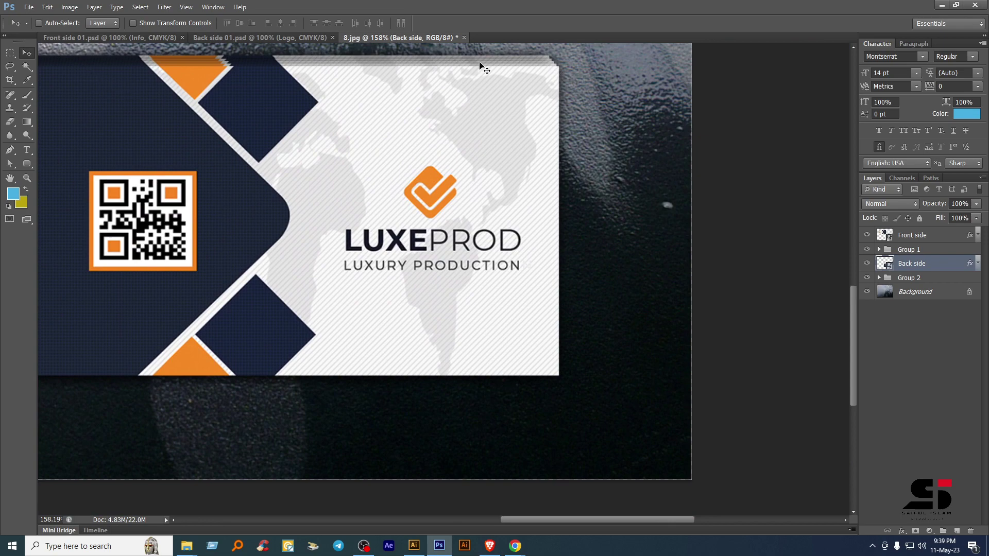
scroll(535, 365, "down", 5)
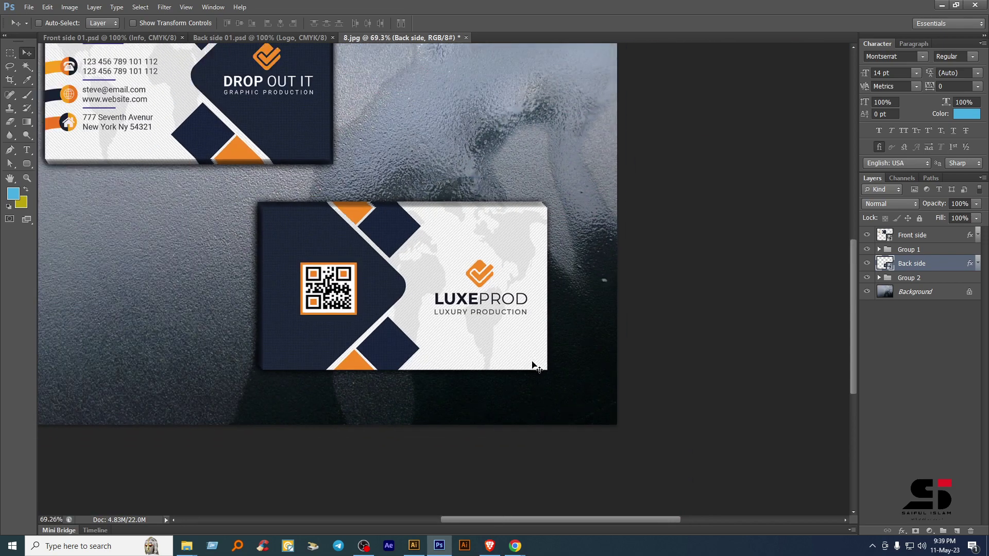
scroll(533, 365, "up", 2)
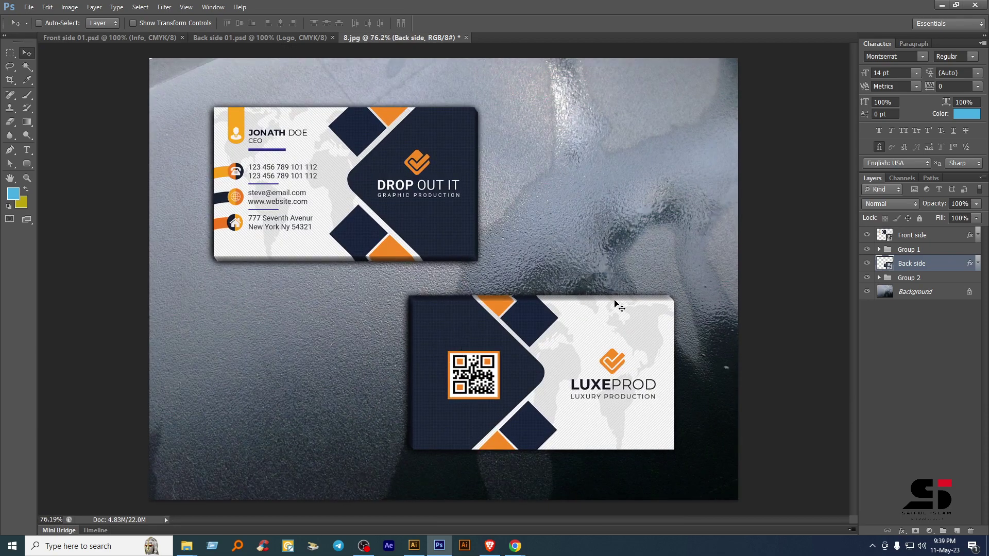
scroll(613, 334, "up", 3)
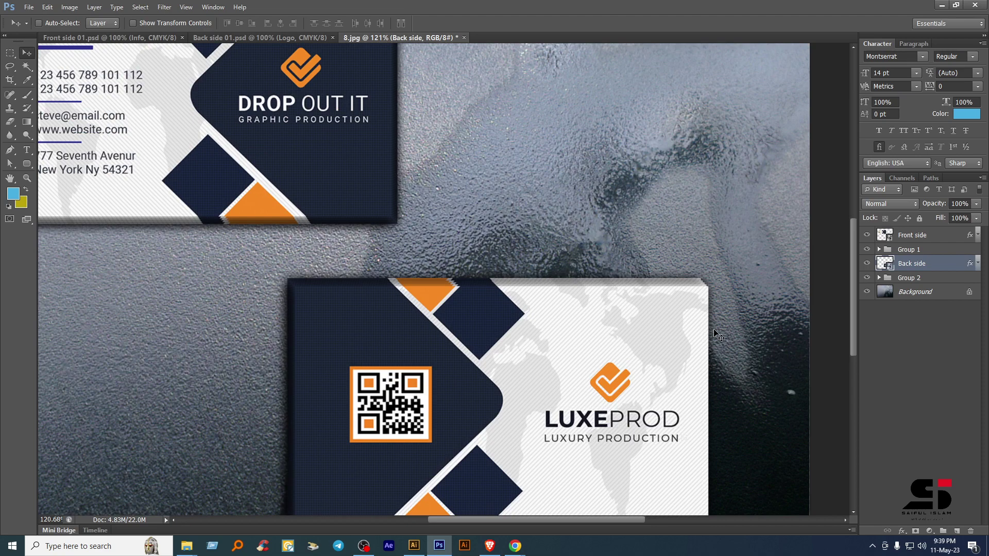
- Delete Group 2 and Group 1 to remove the offset copies behind both cards, leaving only the main card layers
left_click(903, 278)
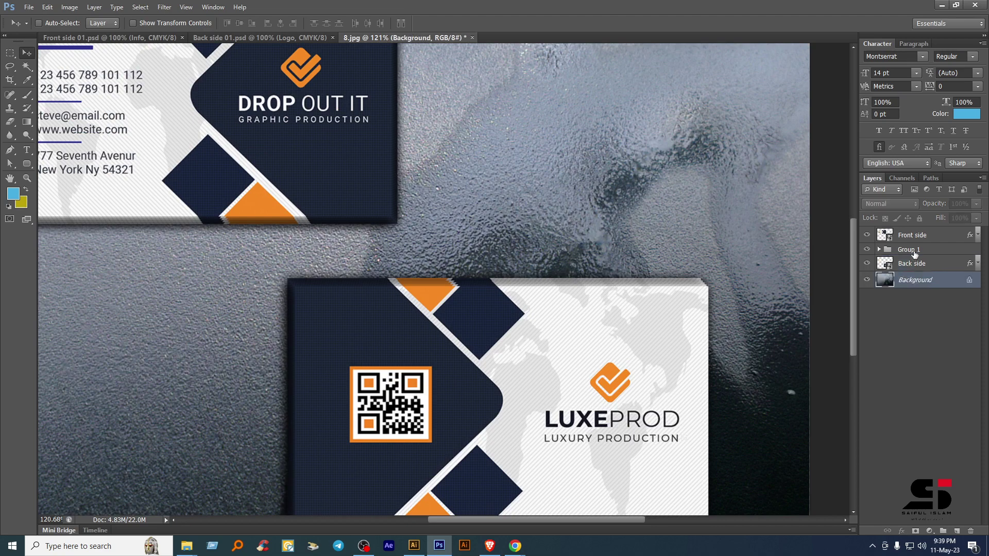
key("Delete")
key("alt+bracketright")
key("alt+bracketright")
key("Delete")
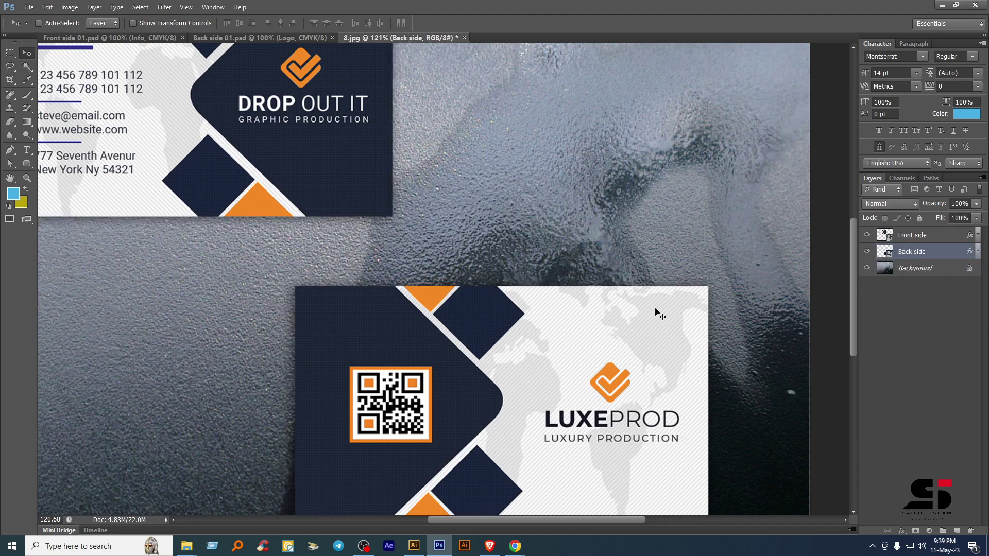
key("ctrl+0")
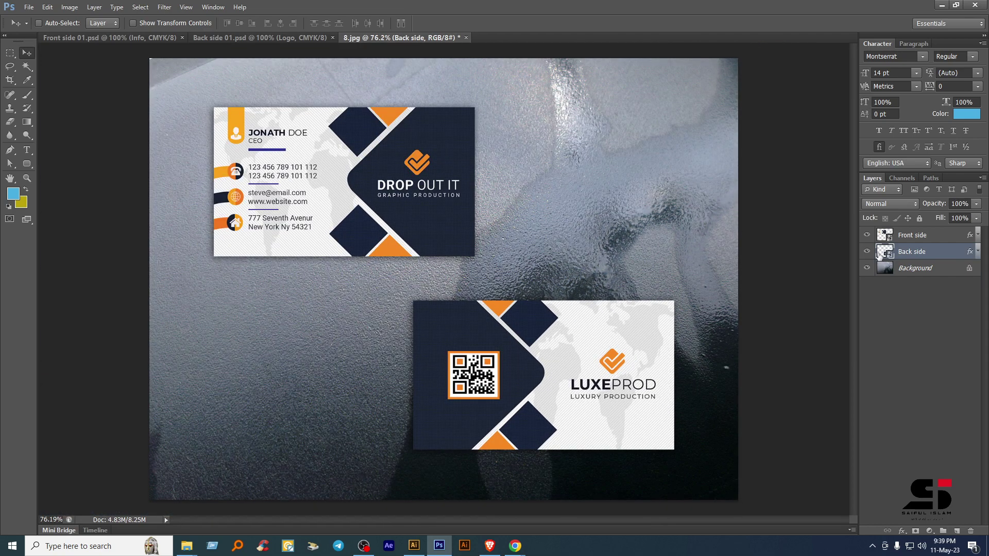
- Start a custom warp on the Front side card and bend its two left corners
left_click(917, 236)
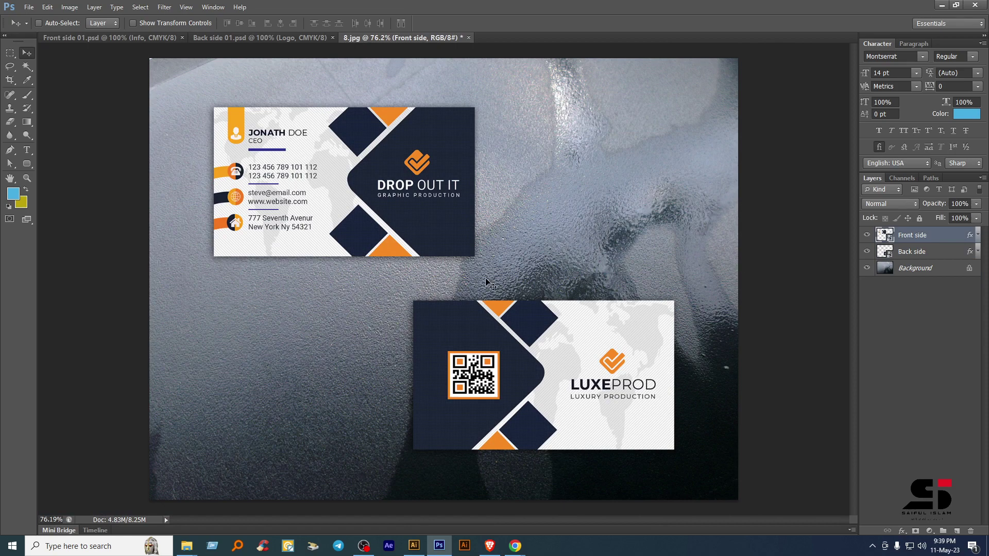
key("ctrl+t")
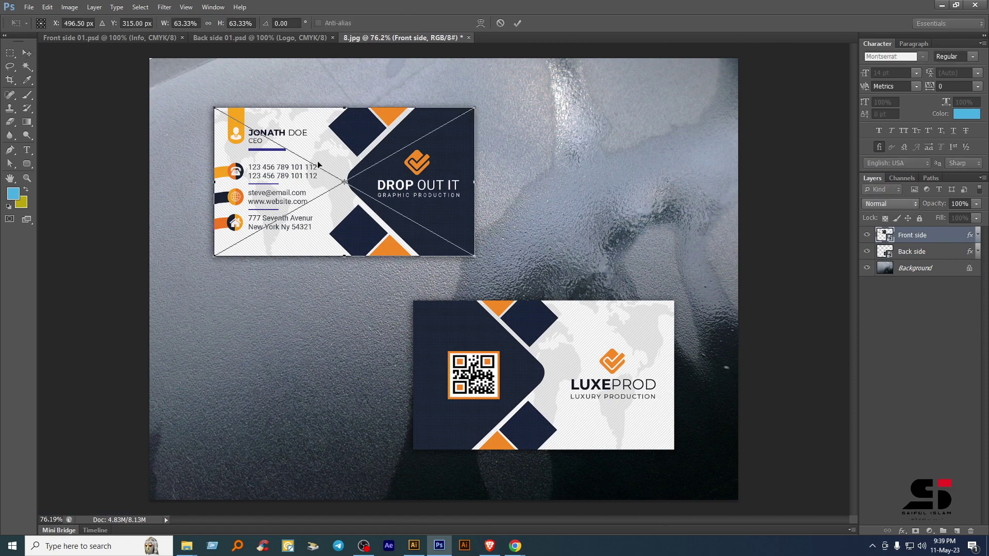
right_click(323, 146)
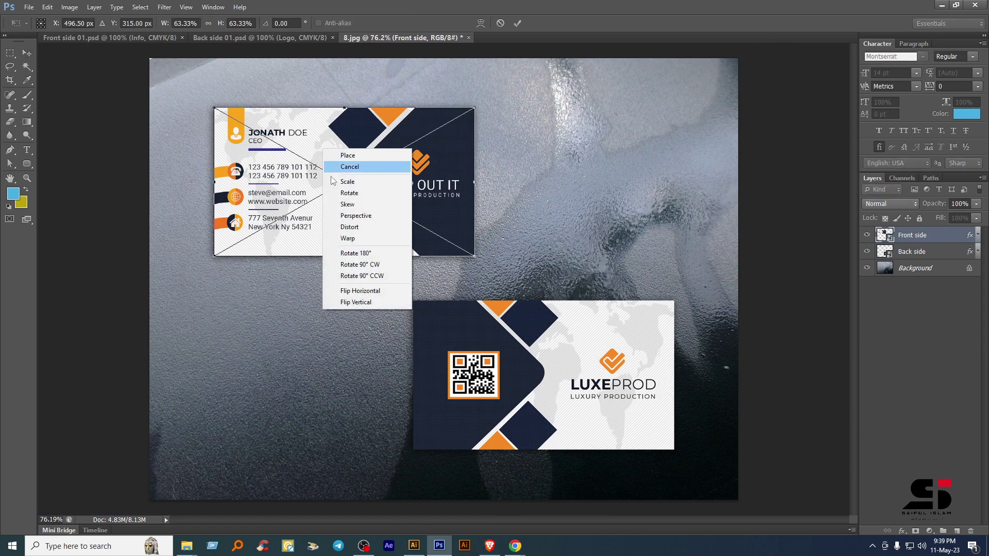
left_click(354, 239)
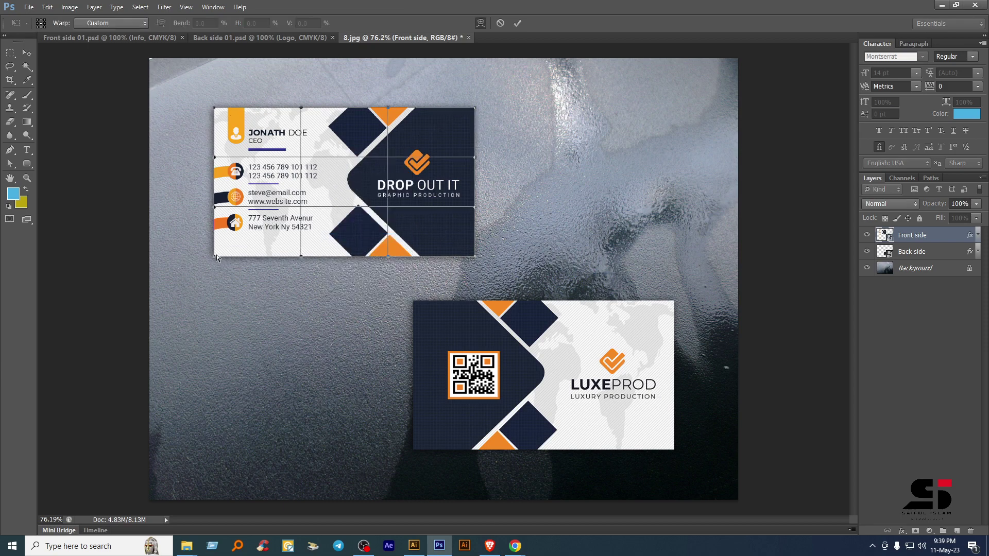
left_click_drag(217, 257, 190, 238)
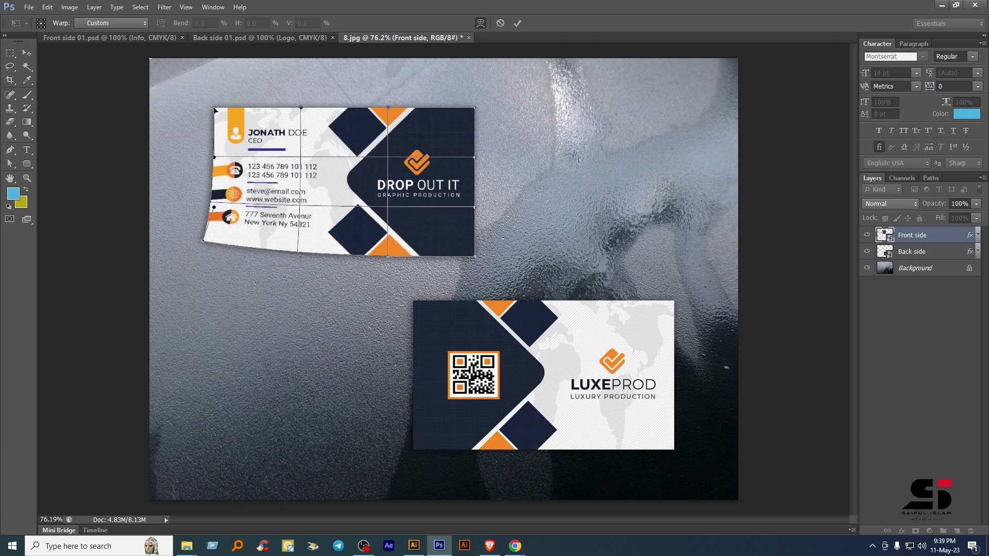
left_click_drag(215, 110, 226, 137)
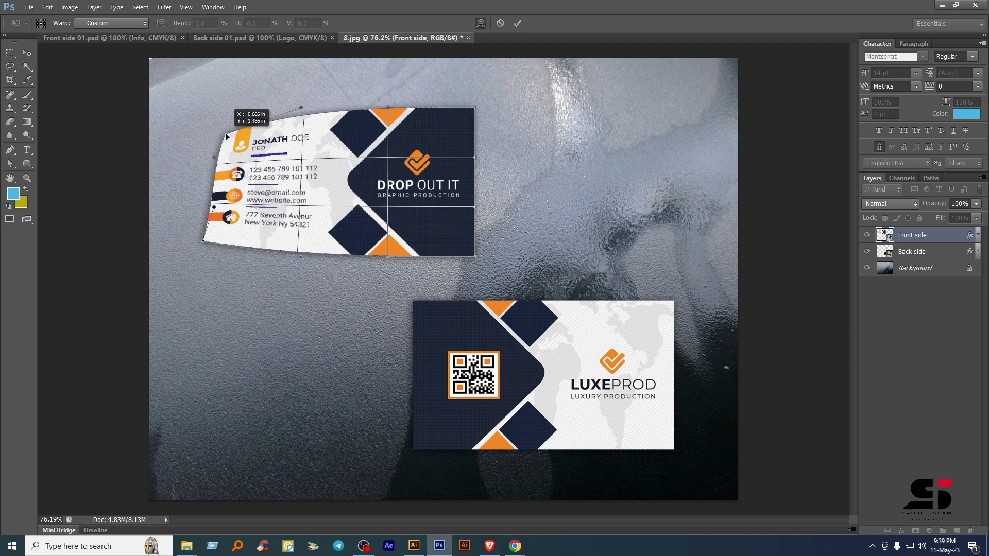
left_click_drag(202, 241, 212, 270)
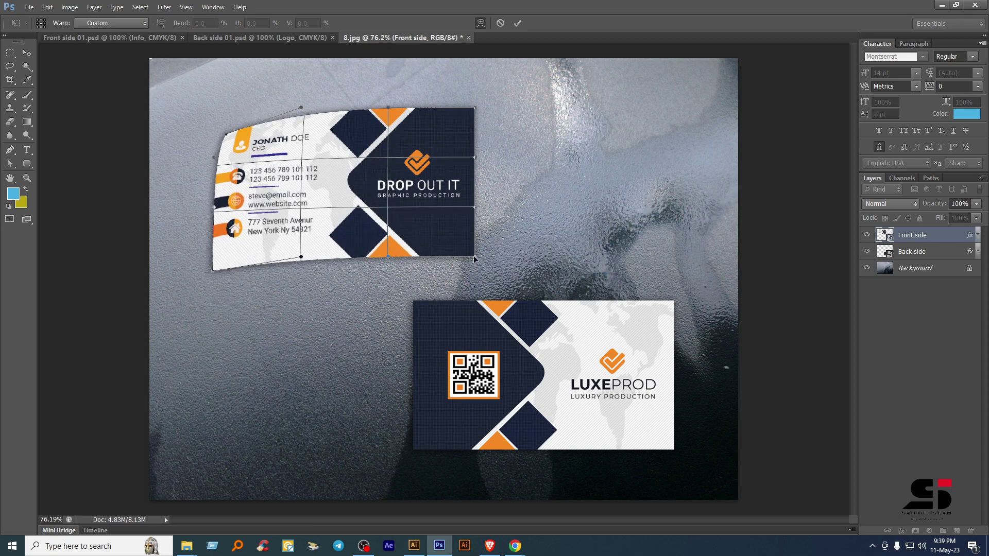
- Reshape the Front side card's right corners and lower edge into a curved sheet, then apply the warp
left_click_drag(474, 255, 449, 222)
left_click_drag(475, 106, 458, 73)
left_click_drag(450, 220, 474, 237)
left_click_drag(225, 134, 215, 117)
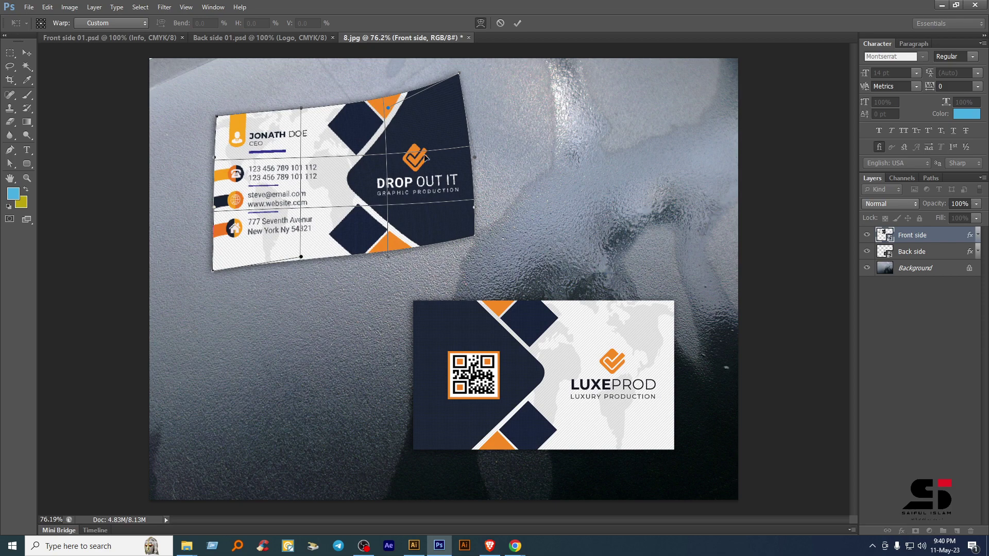
left_click_drag(459, 78, 457, 118)
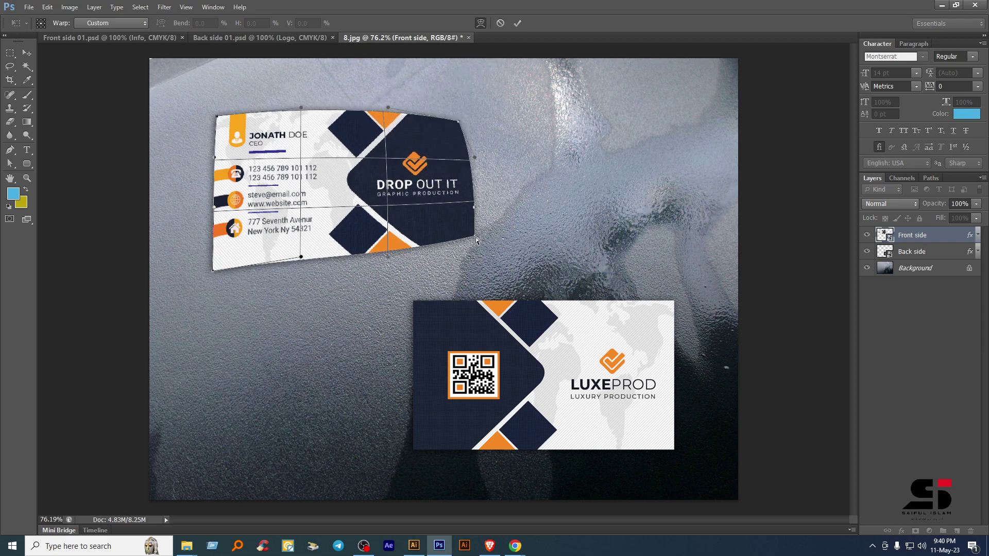
left_click_drag(474, 236, 474, 271)
left_click_drag(301, 257, 298, 278)
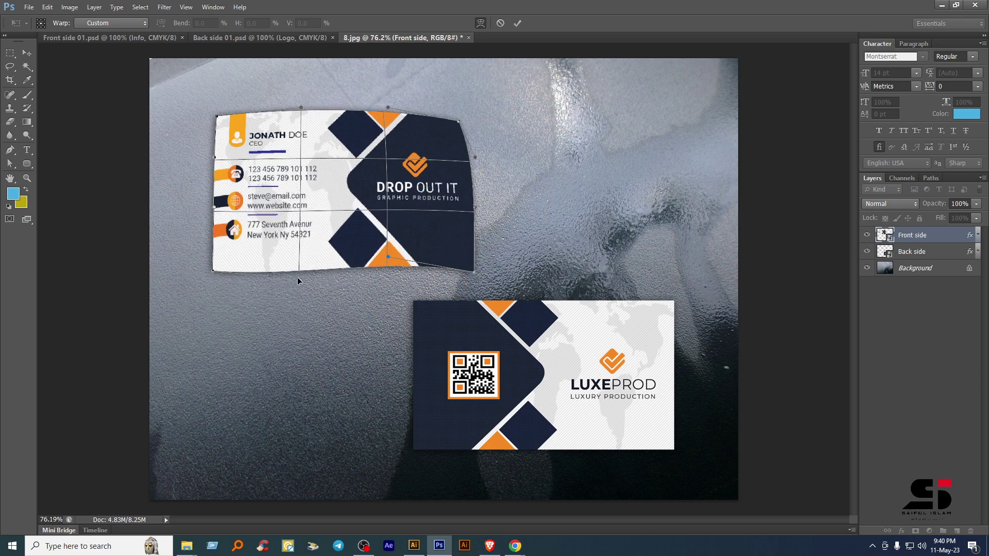
left_click_drag(458, 122, 475, 88)
left_click_drag(474, 276, 470, 250)
left_click(27, 53)
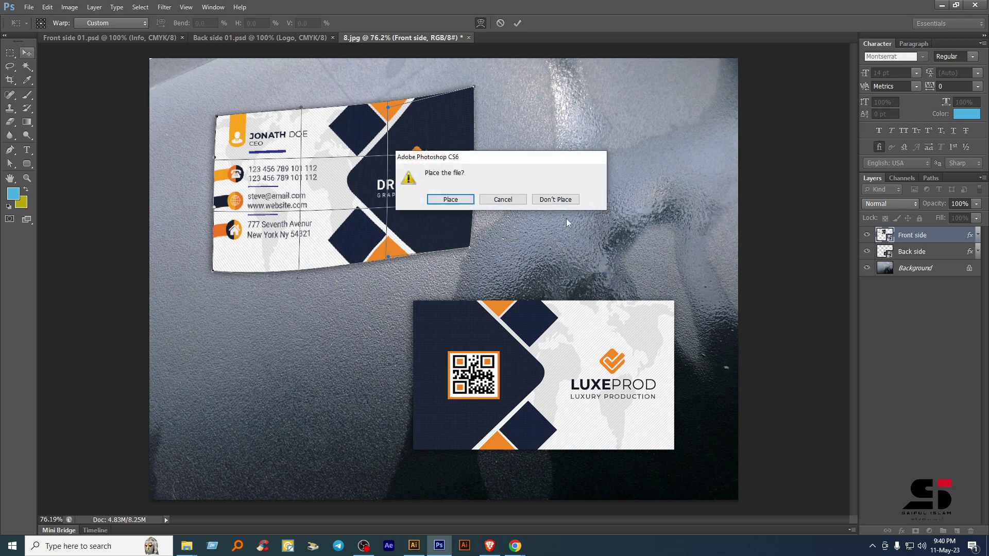
left_click(450, 200)
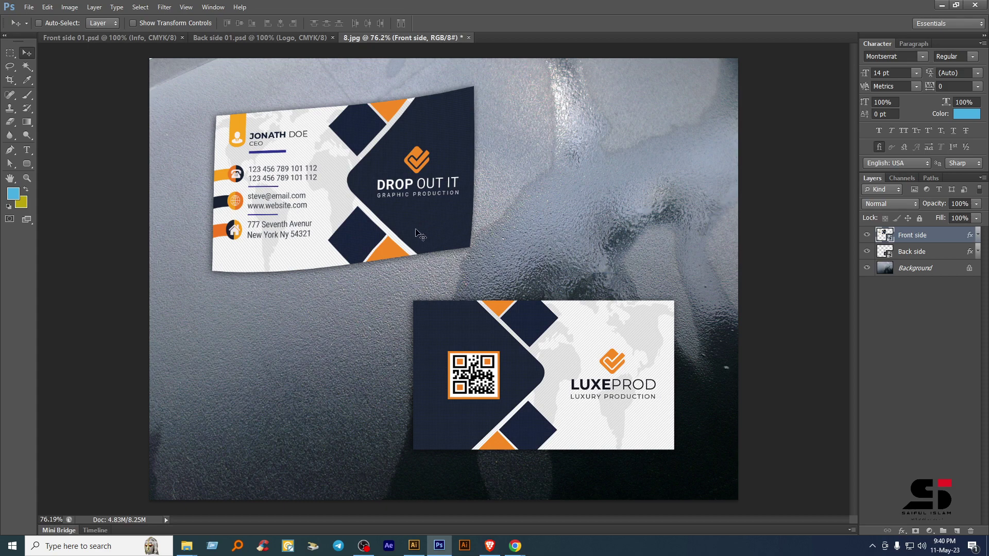
- Warp the Back side card by pulling its upper edge, left corners and upper-right corner into a wavy shape, and apply it
left_click(909, 252)
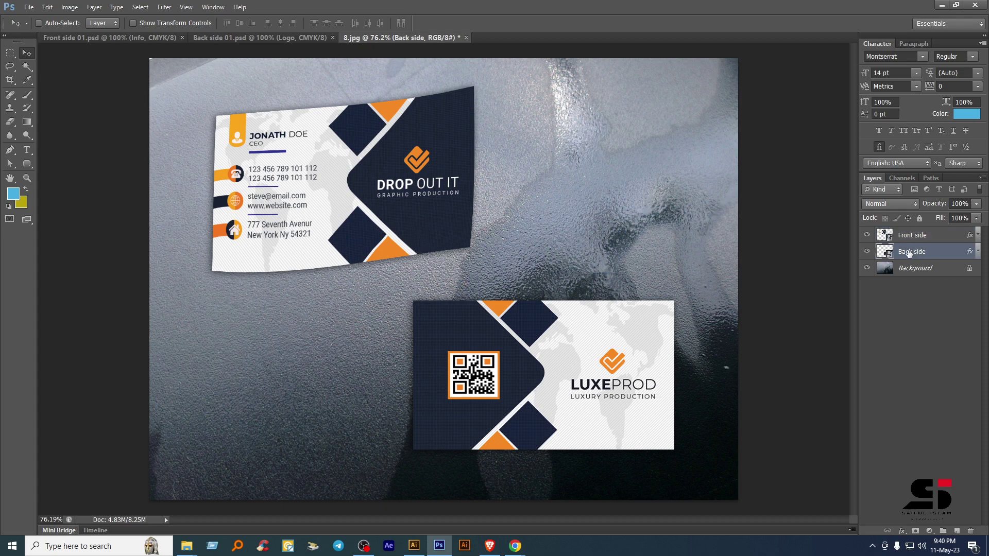
key("ctrl+t")
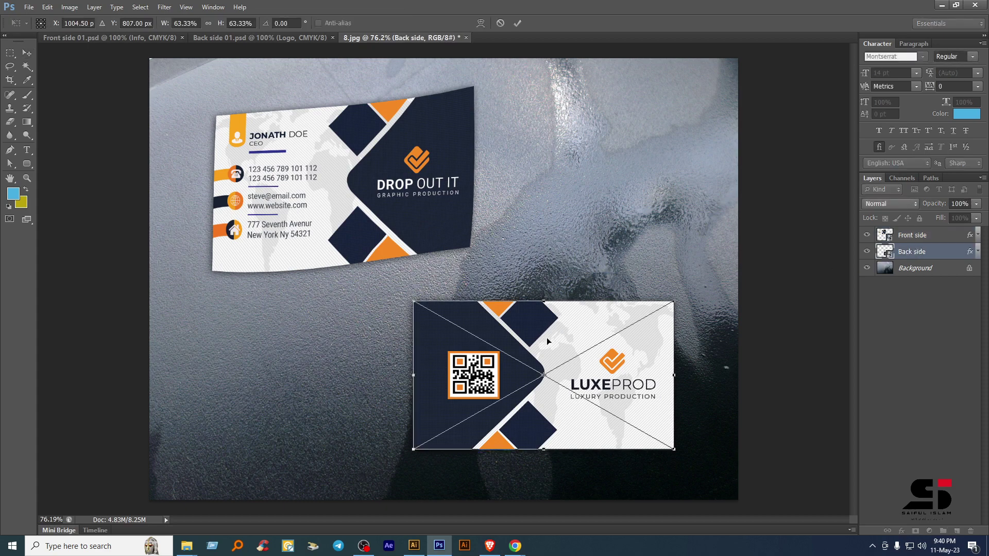
right_click(547, 338)
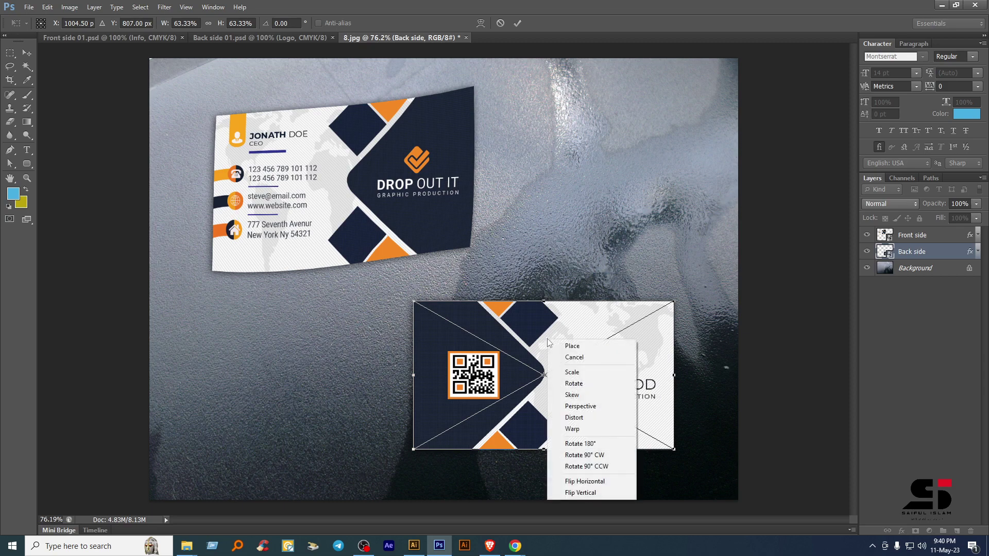
left_click(592, 430)
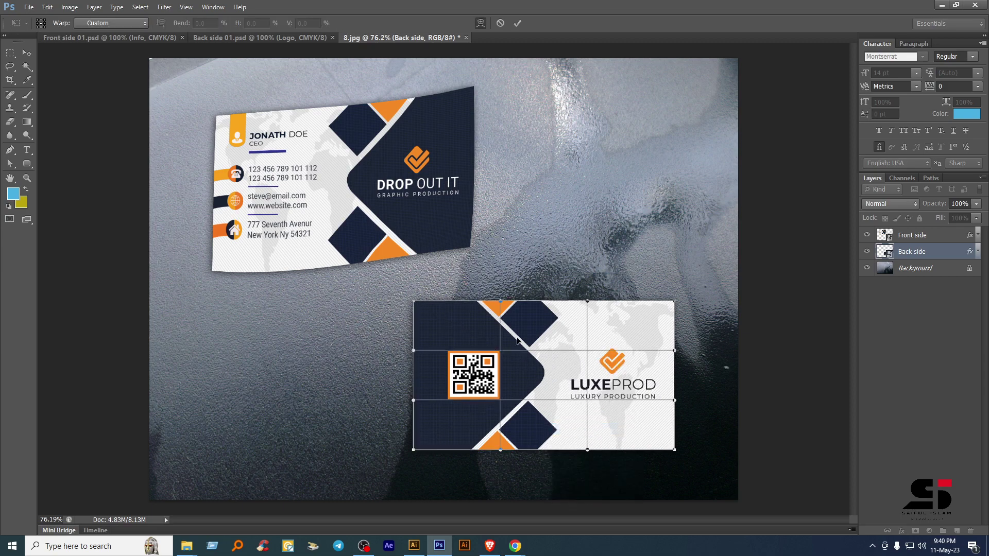
left_click_drag(501, 304, 500, 343)
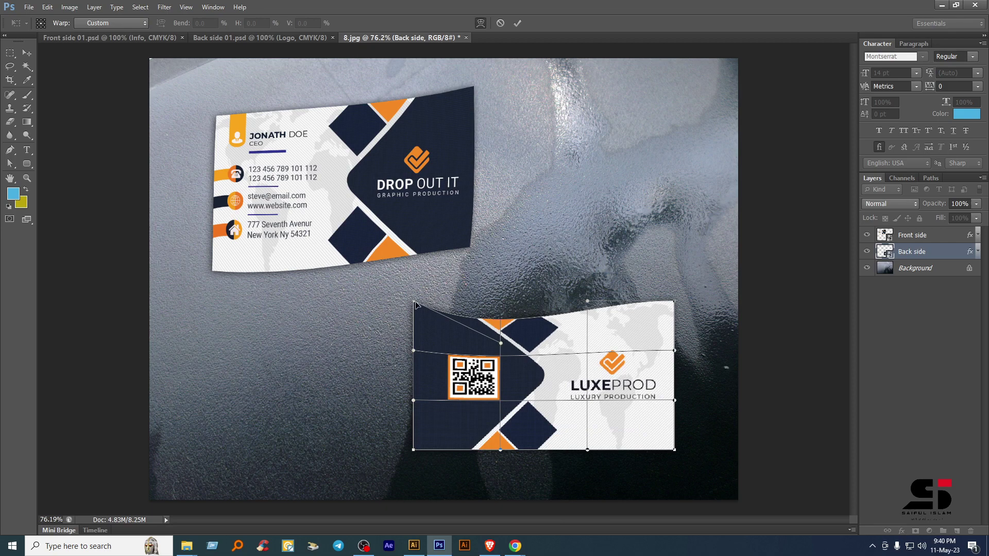
left_click_drag(415, 304, 402, 331)
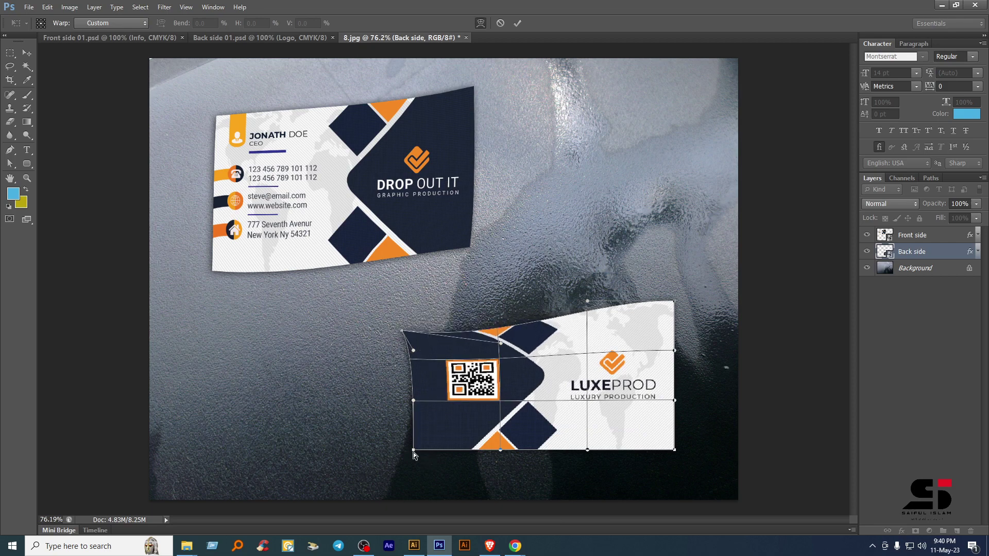
left_click_drag(413, 451, 340, 447)
left_click_drag(402, 332, 502, 282)
left_click_drag(672, 301, 682, 353)
left_click_drag(502, 282, 381, 318)
key("Return")
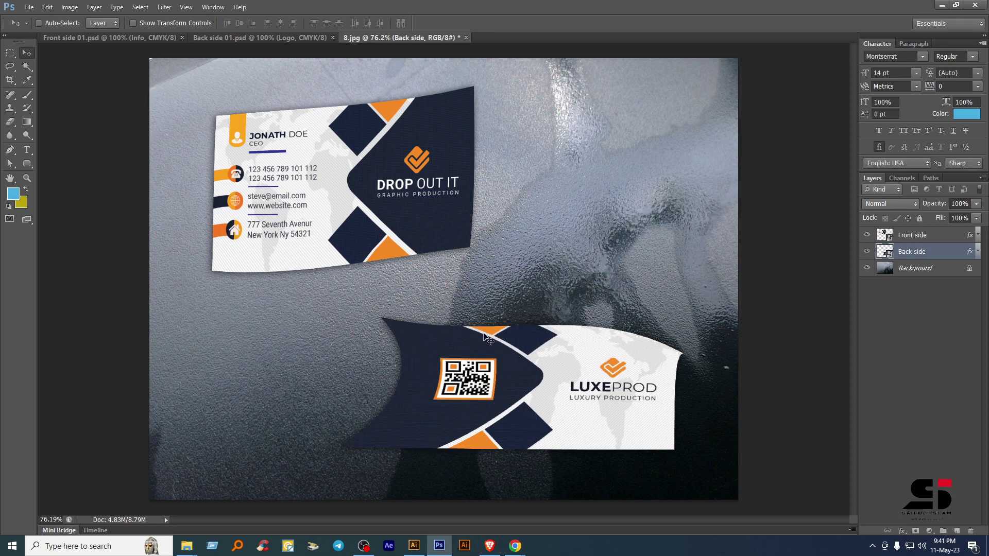
- Undo the warps applied to the Back side and Front side cards
key("ctrl+z")
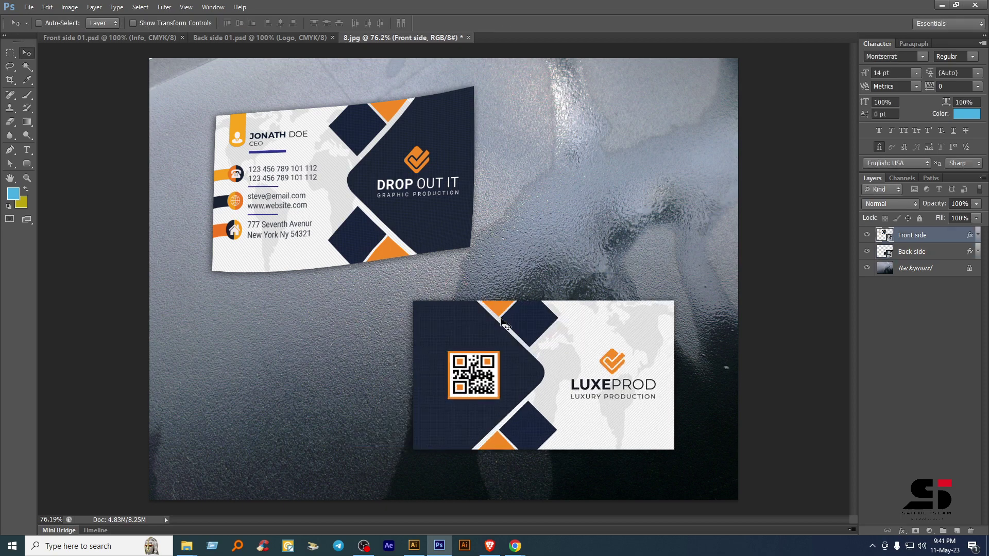
key("ctrl+alt+z")
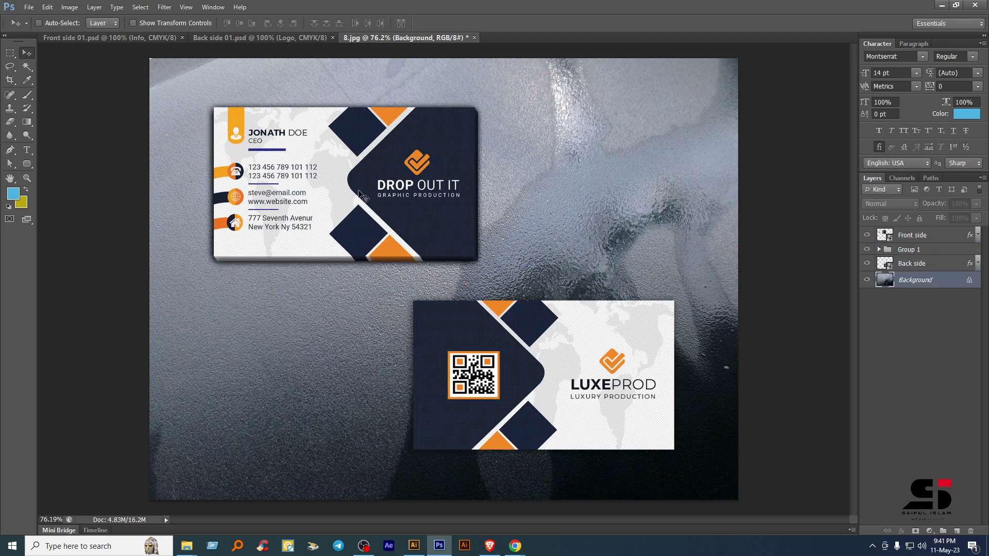
key("ctrl+alt+z")
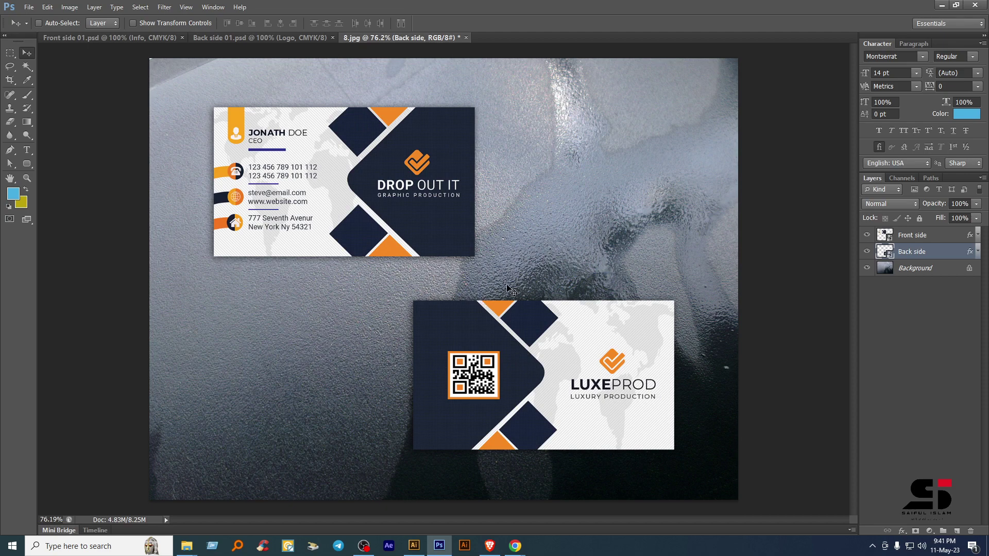
- Close the 8.jpg mockup document and answer the closing prompt
left_click(466, 37)
left_click(491, 200)
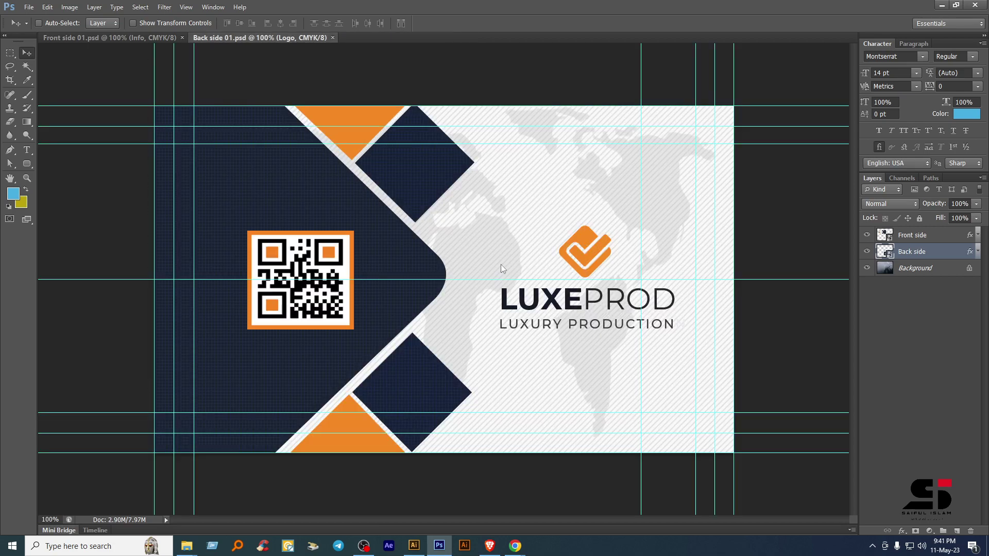
- Close the Back side 01.psd and Front side 01.psd documents
left_click(332, 37)
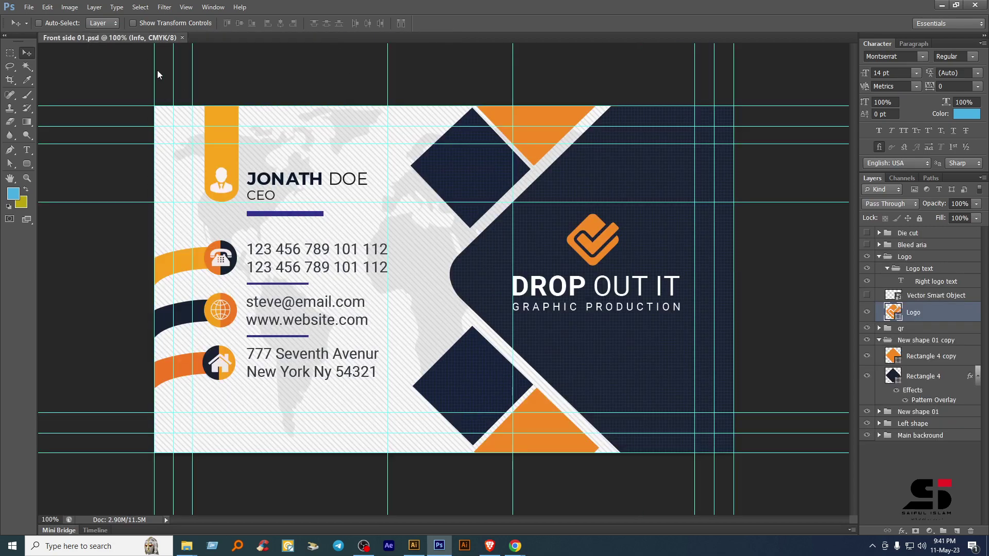
left_click(183, 37)
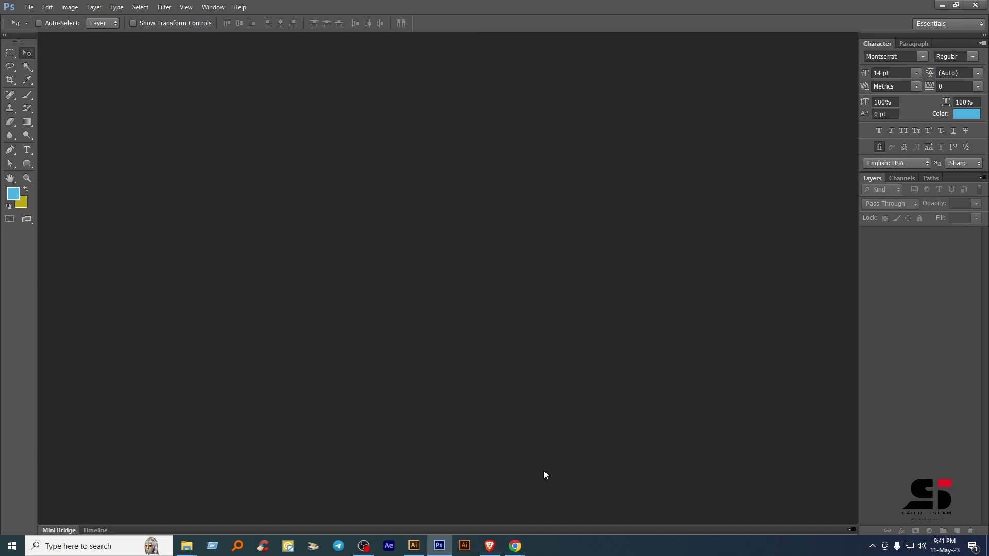
- Switch to the Google Meet call, lower the two participants' raised hands, and stop presenting the screen
left_click(513, 546)
left_click(463, 497)
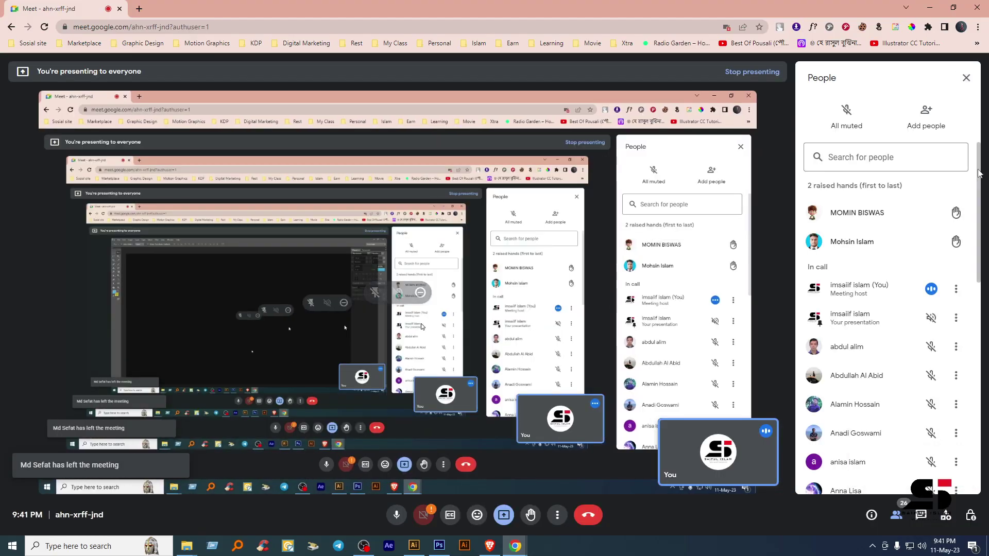
left_click(951, 212)
left_click(952, 213)
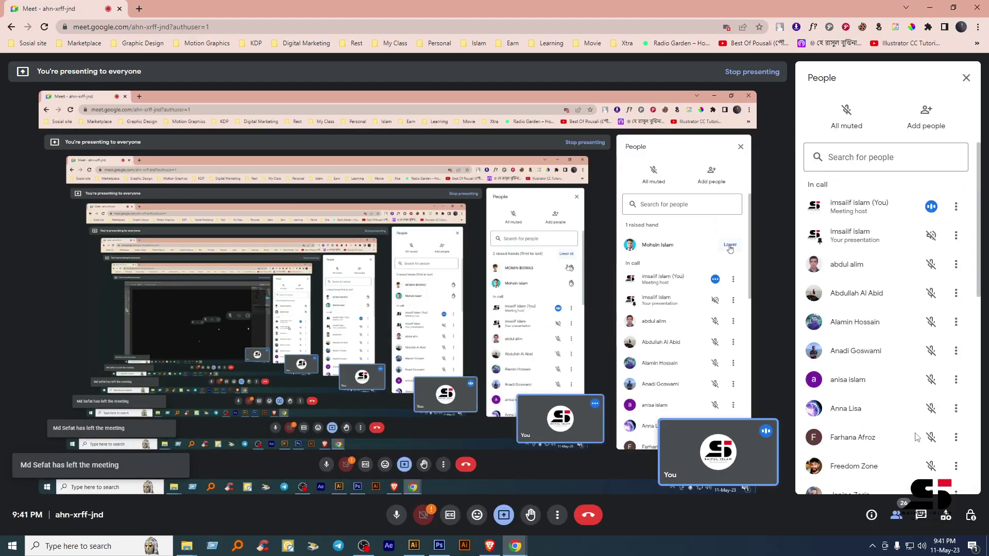
left_click(504, 516)
left_click(532, 483)
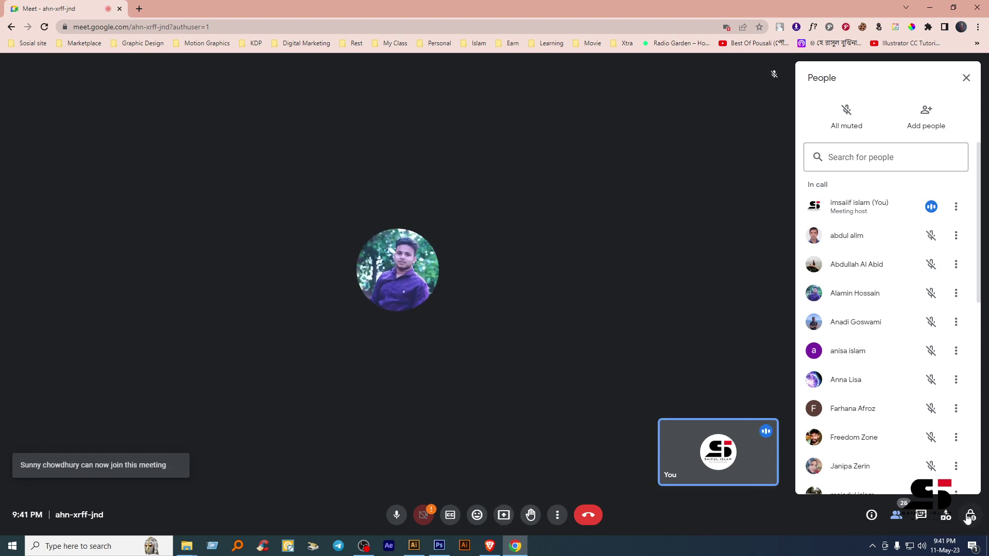
- Allow everyone in the meeting to turn on their microphone, and close the host controls
left_click(971, 515)
left_click(957, 307)
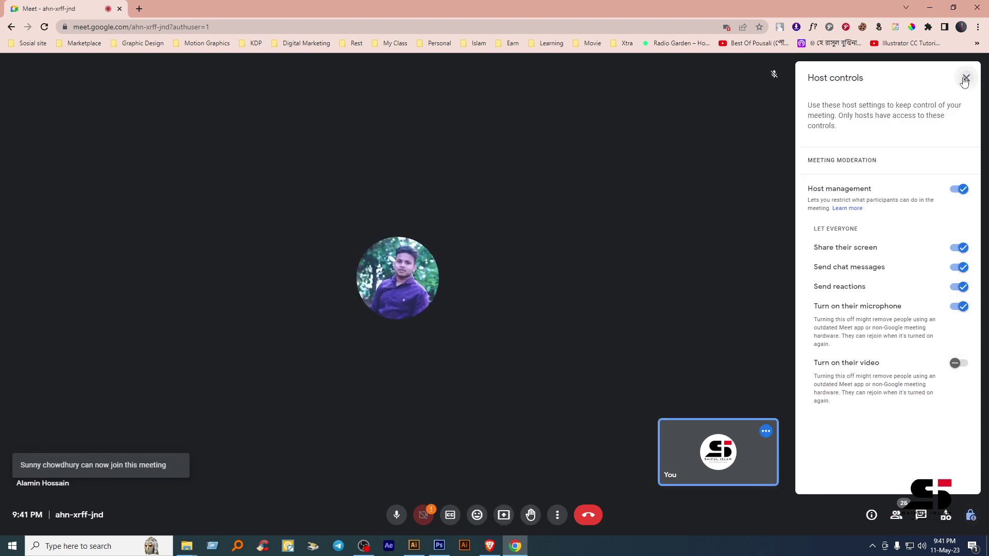
left_click(966, 78)
- Switch to OBS, pause the recording, and minimize the OBS window
left_click(364, 546)
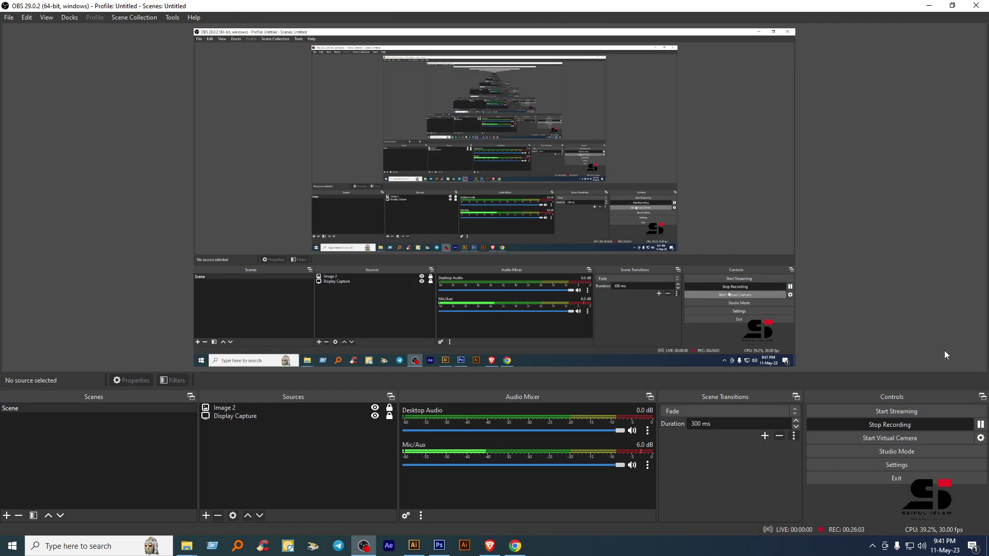
left_click(980, 425)
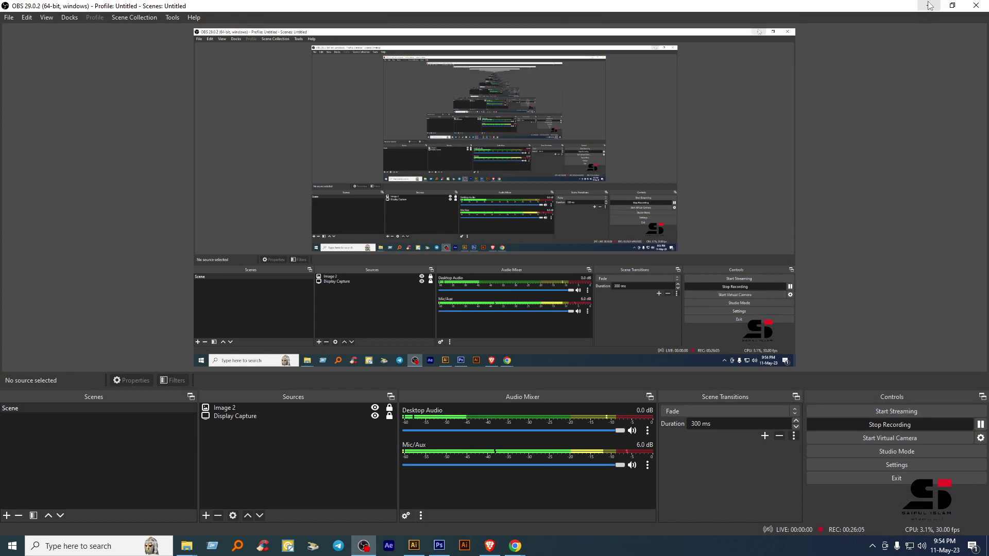
left_click(929, 7)
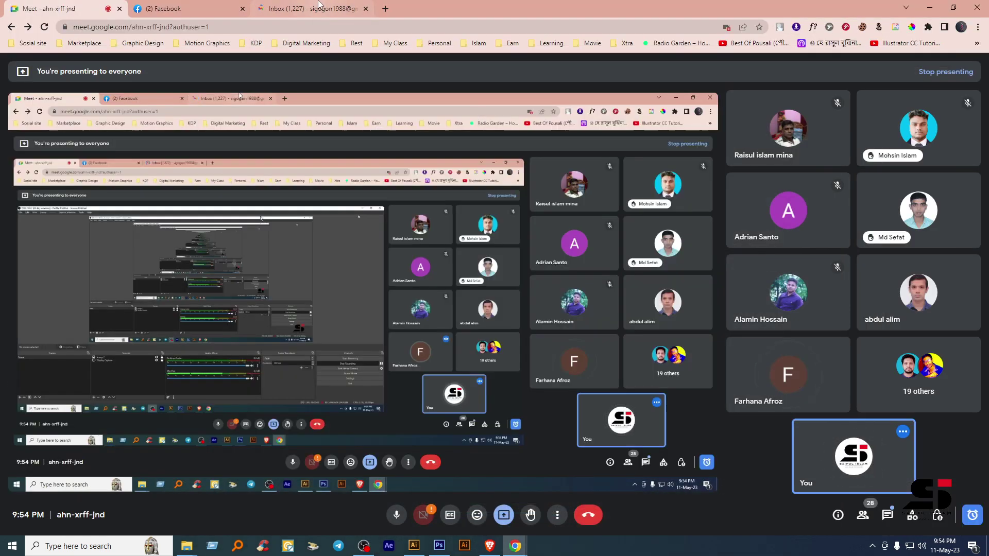
- Switch to the Gmail inbox and open Google Drive from the Google apps list
left_click(319, 5)
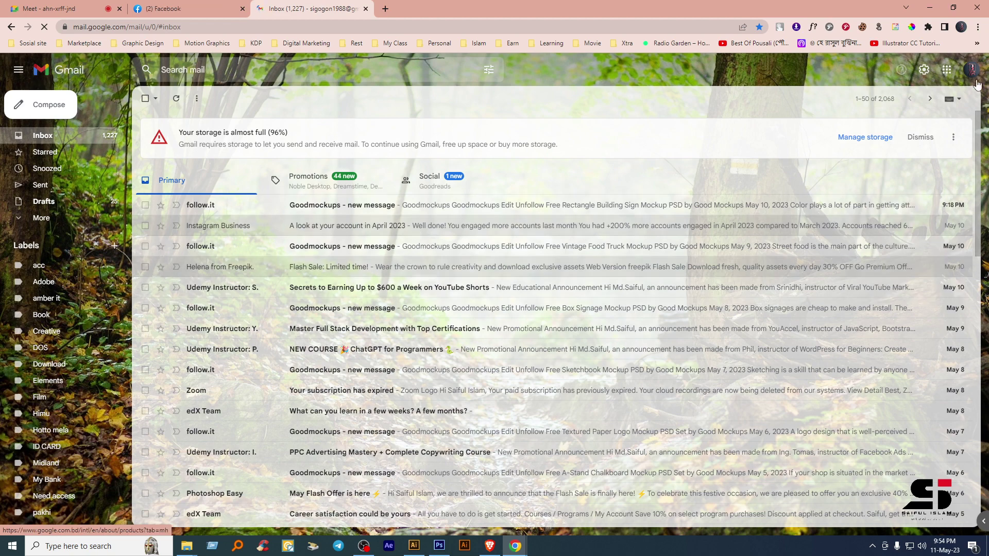
left_click(946, 72)
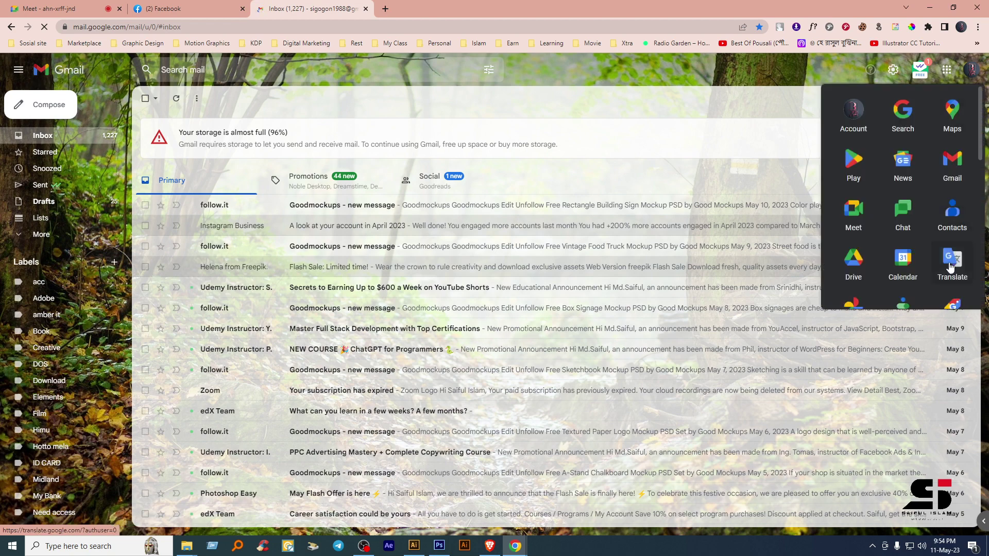
left_click(853, 262)
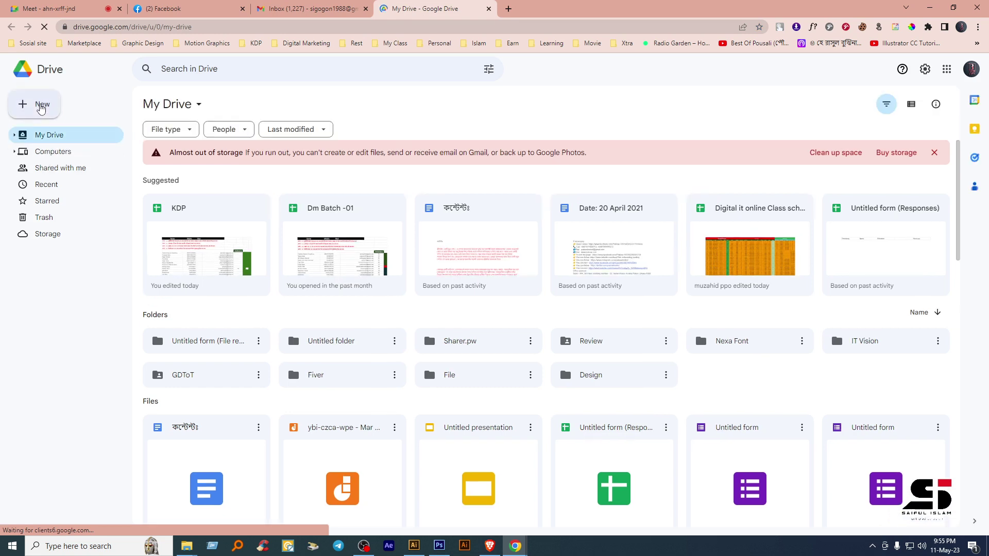
- Create a folder named Video in My Drive and open it
left_click(41, 107)
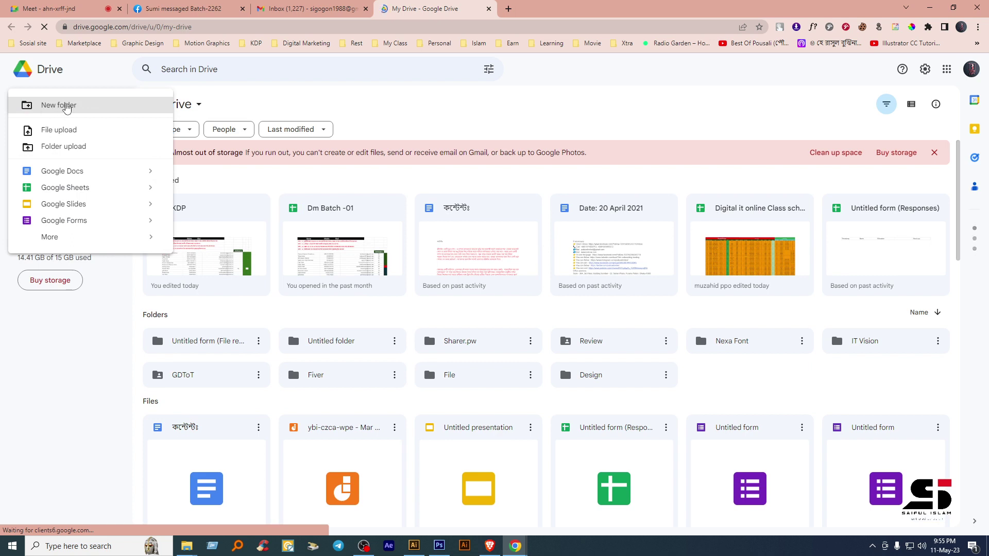
left_click(66, 106)
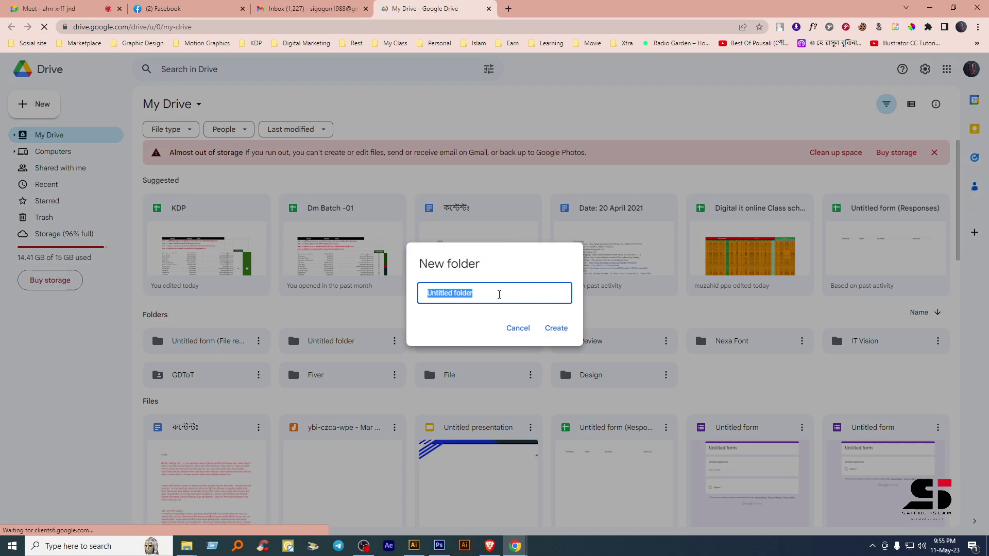
type("Video")
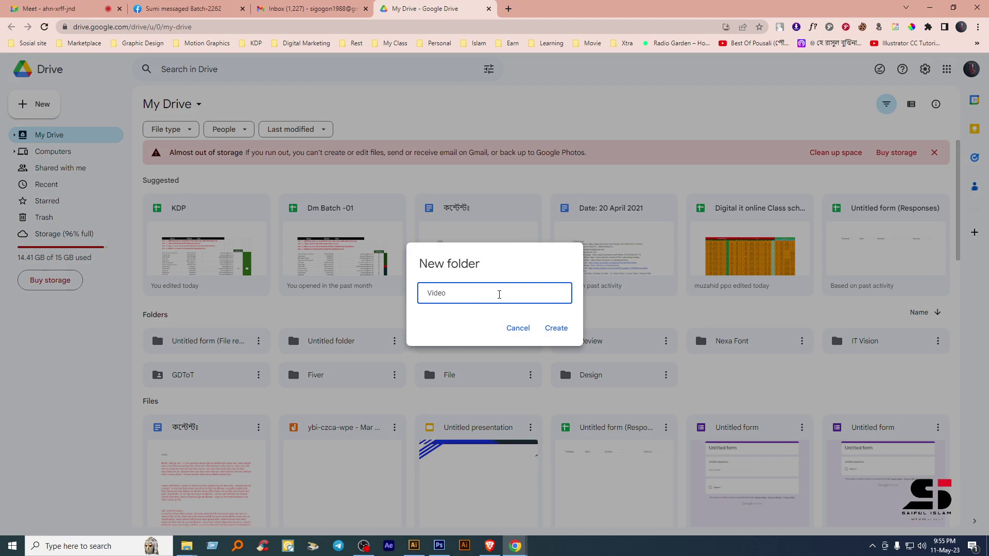
left_click(554, 333)
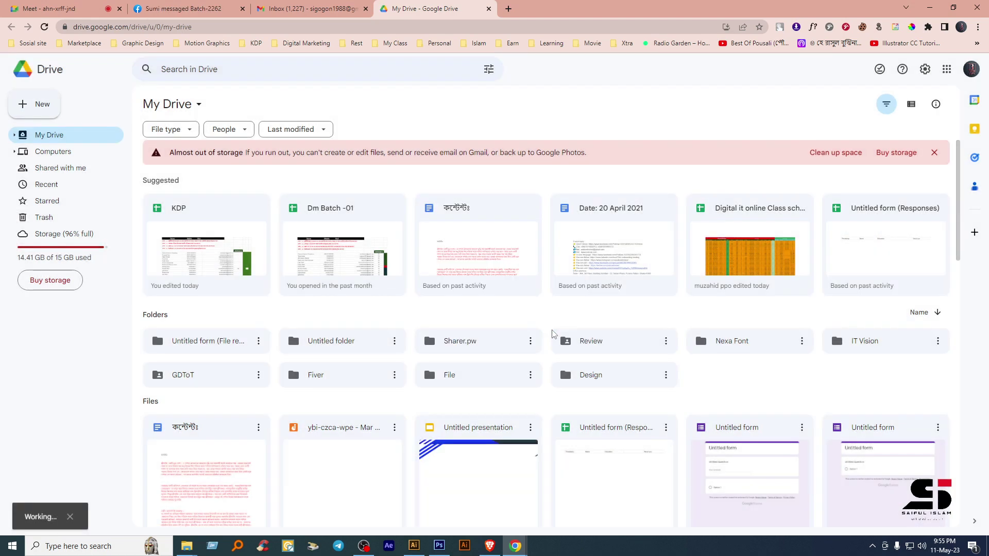
scroll(552, 333, "down", 1)
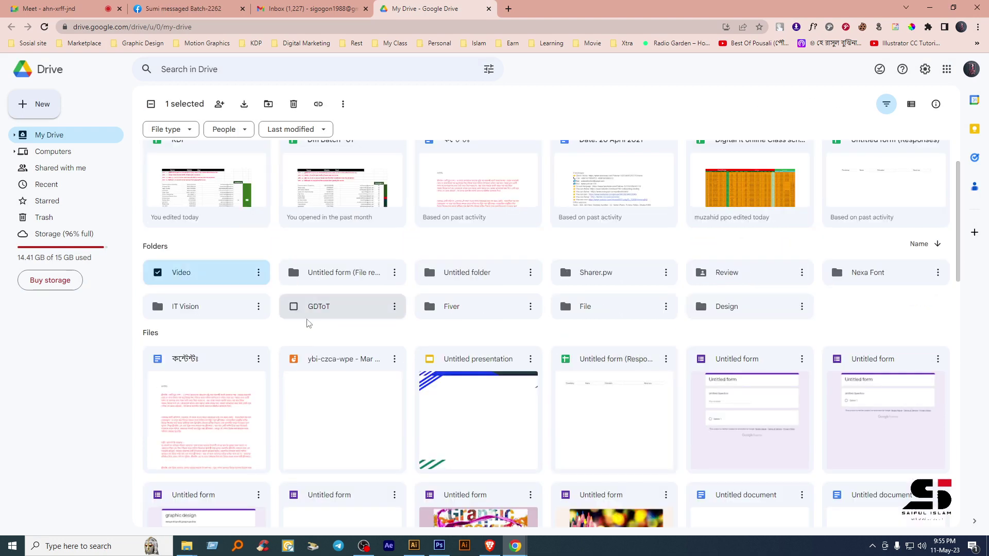
double_click(201, 272)
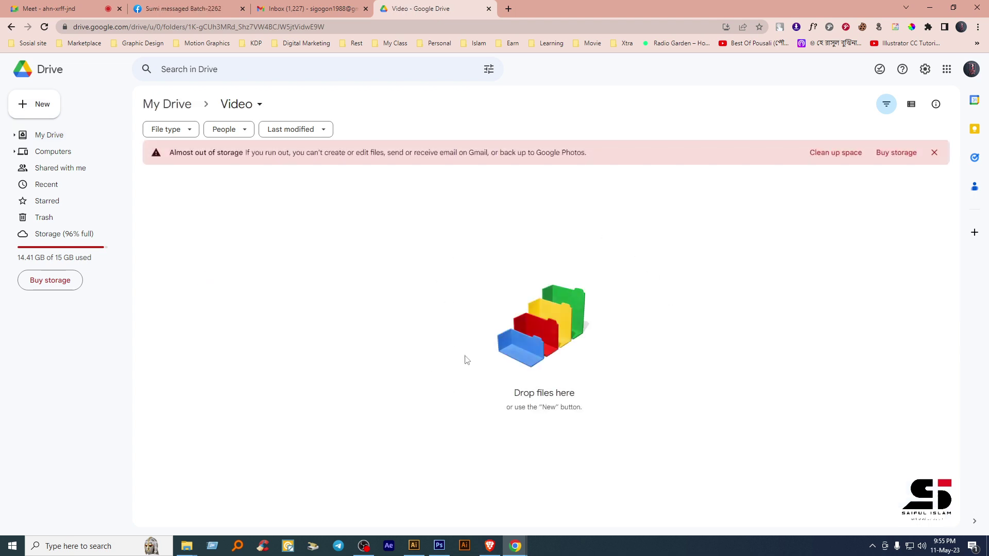
- Open the Islami song folder on the desktop and try to upload the Jazaak Allah video to the Drive folder
left_click(930, 8)
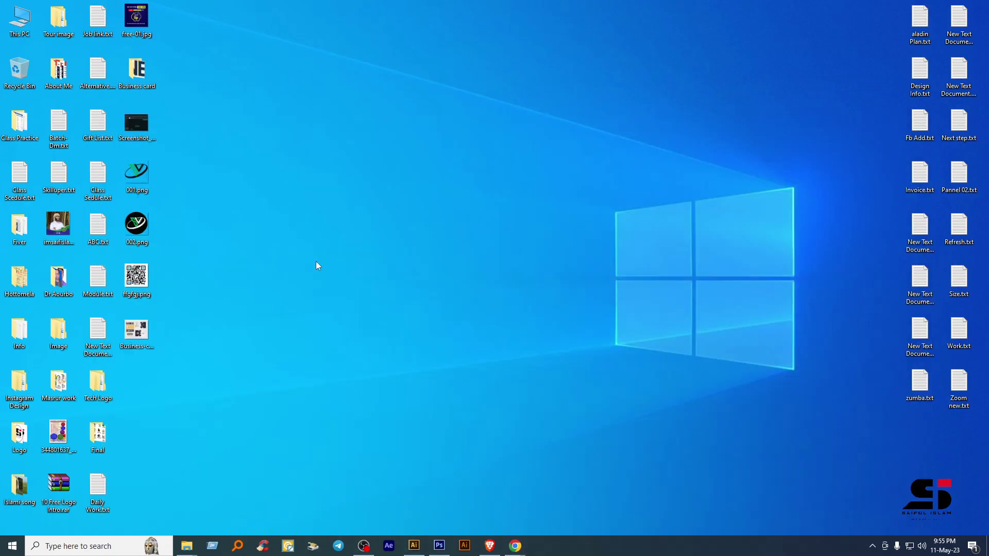
left_click(137, 332)
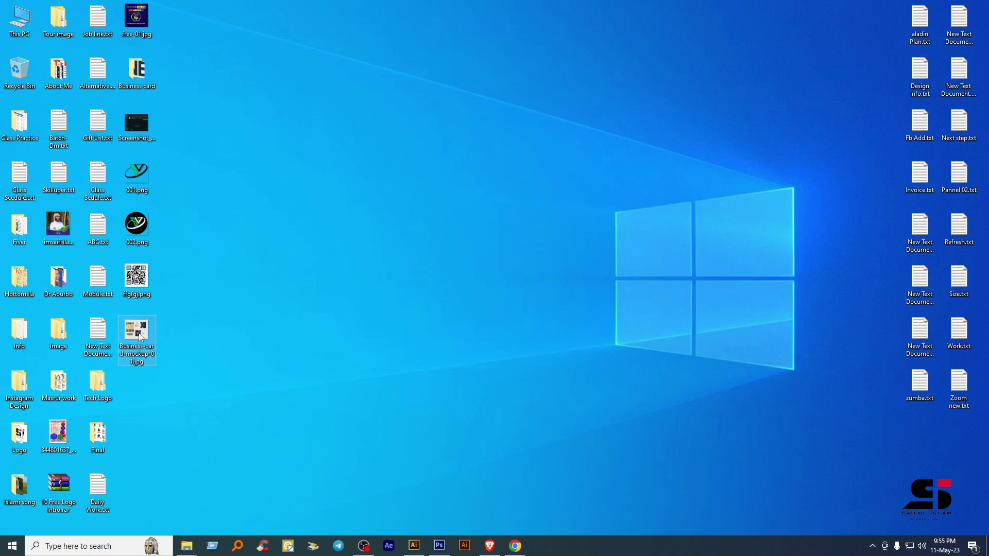
double_click(26, 480)
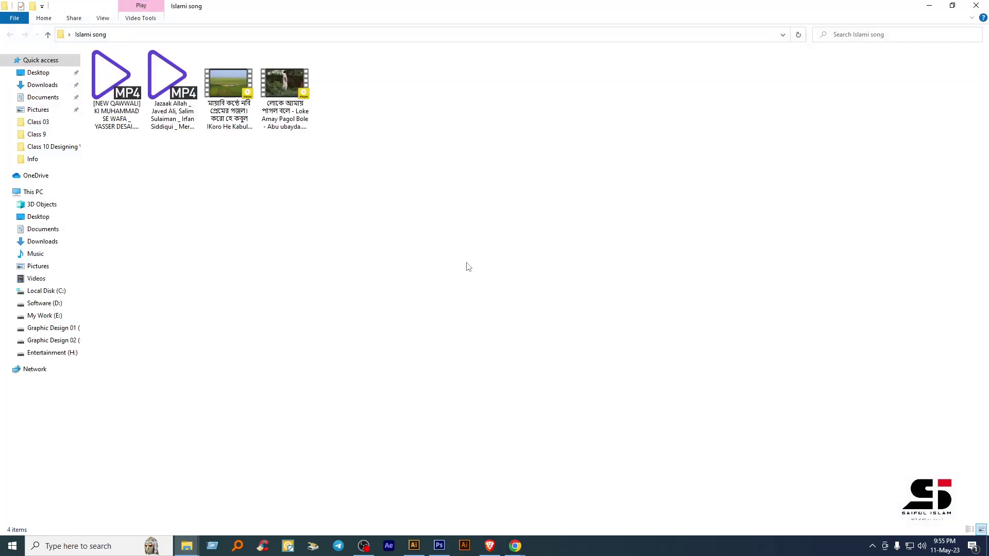
left_click(196, 118)
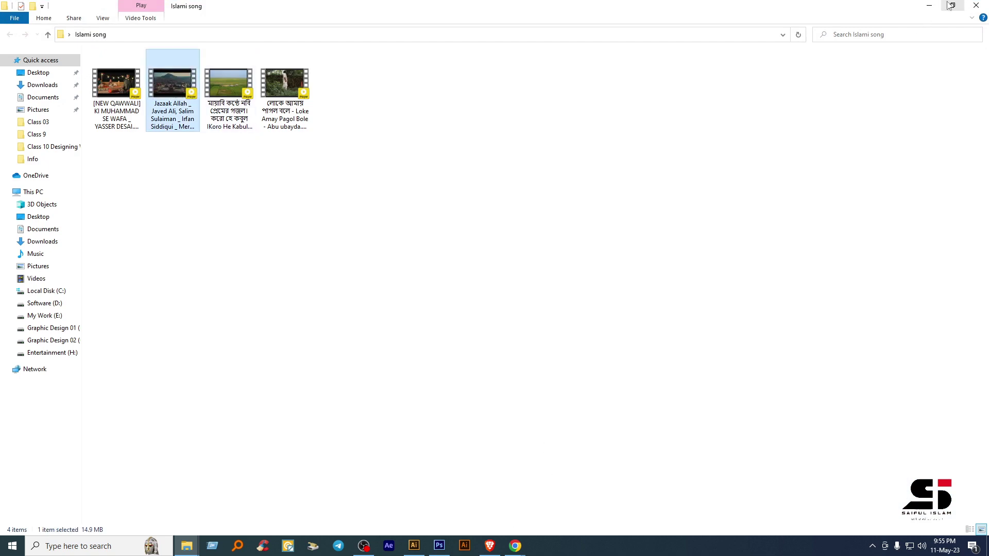
left_click_drag(161, 94, 566, 349)
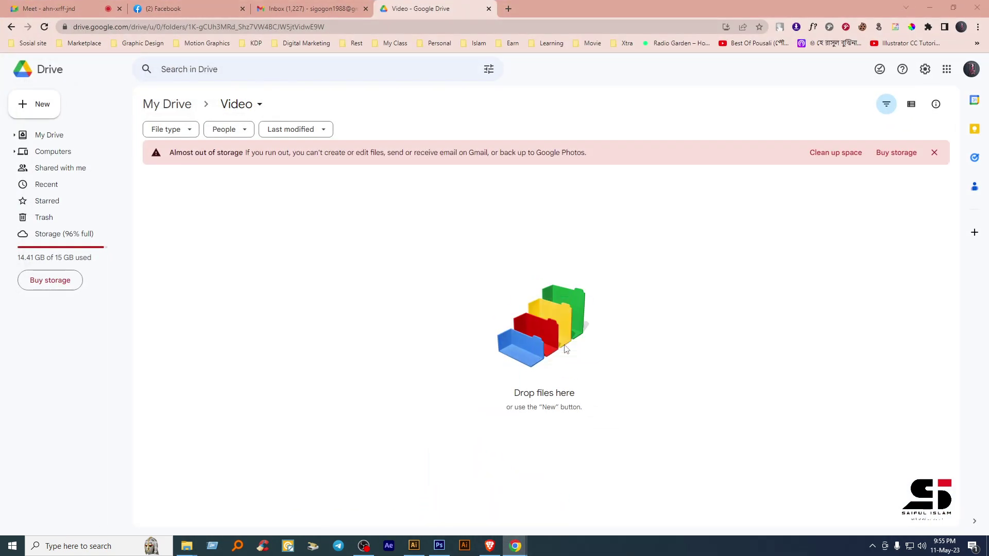
- Arrange the browser and Islami song windows side by side and upload the Koro He Kabul video into Drive's Video folder
left_click(953, 8)
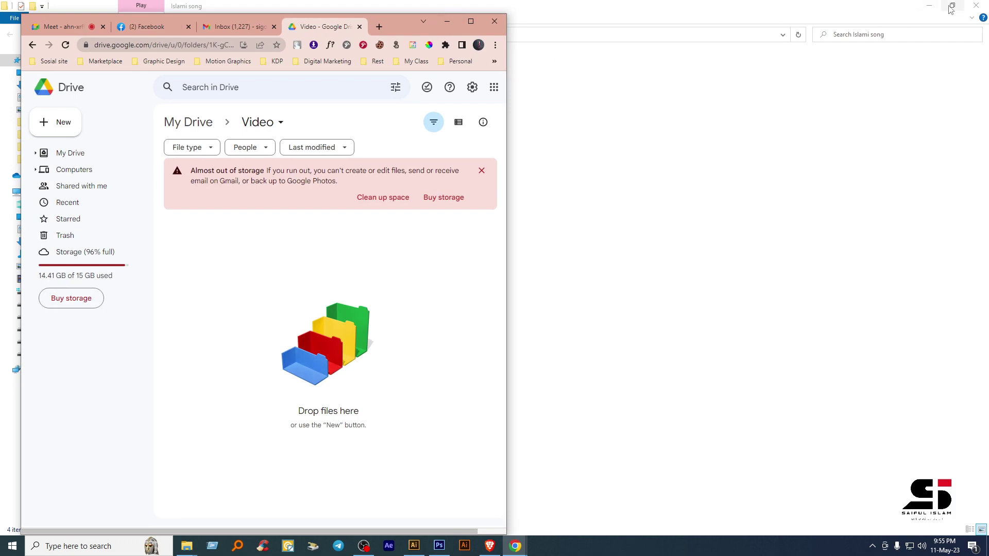
left_click(952, 6)
left_click(730, 335)
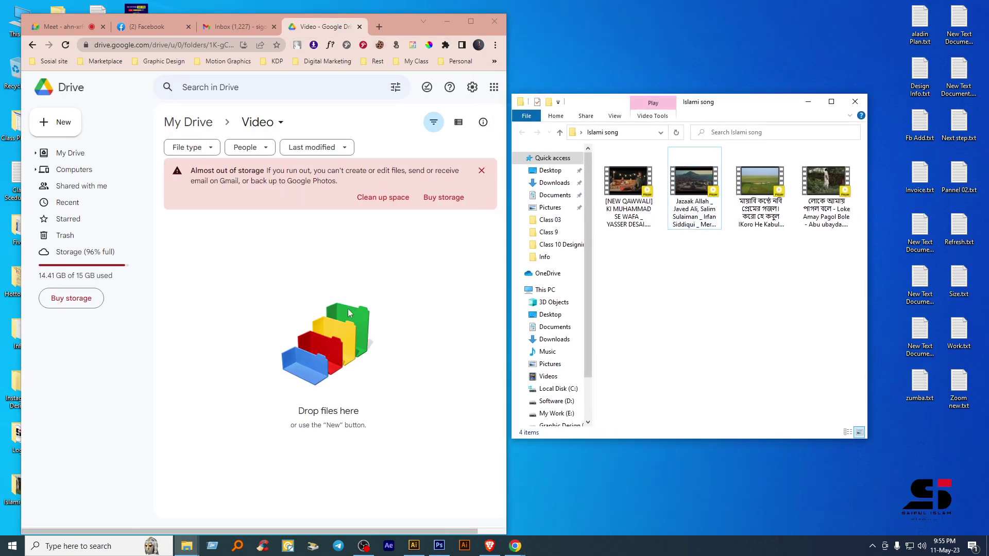
left_click(310, 304)
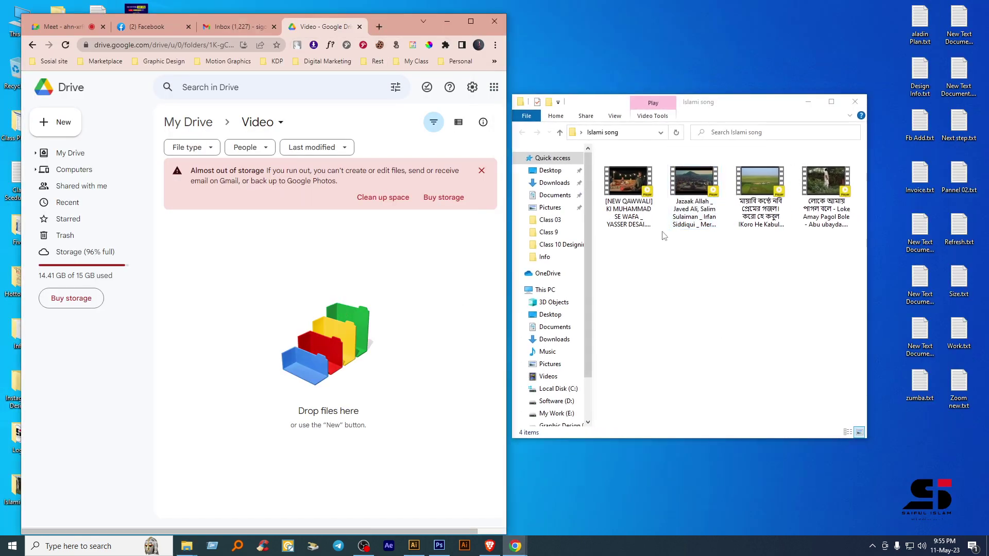
left_click(749, 273)
left_click_drag(760, 186, 326, 339)
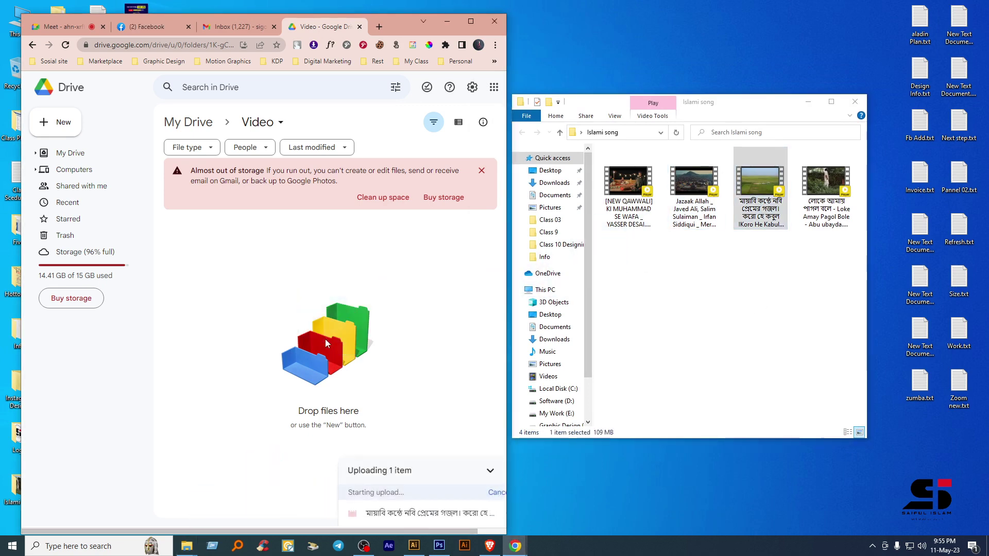
left_click(470, 24)
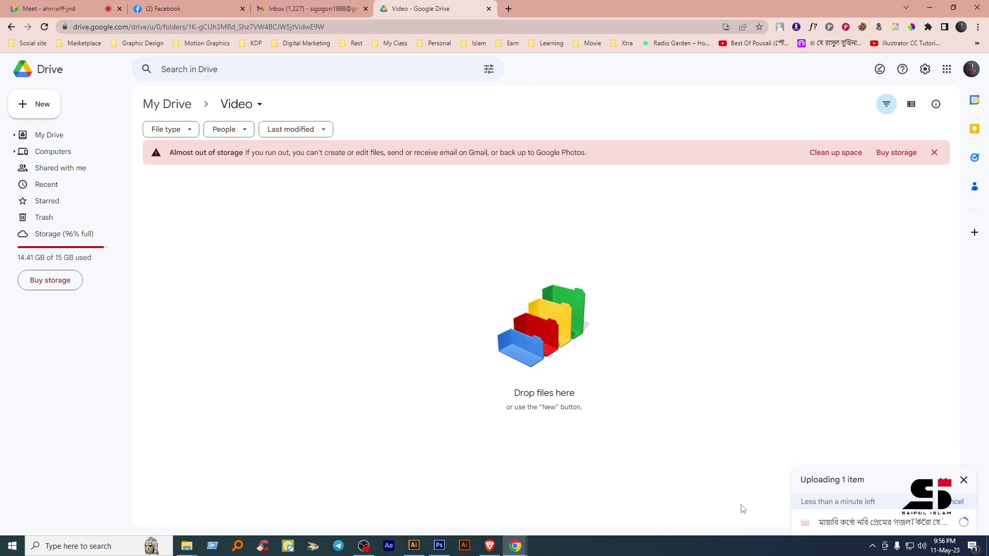
- Return to the Meet call, dismiss the call time notice, and check the in-call messages
key("ctrl+1")
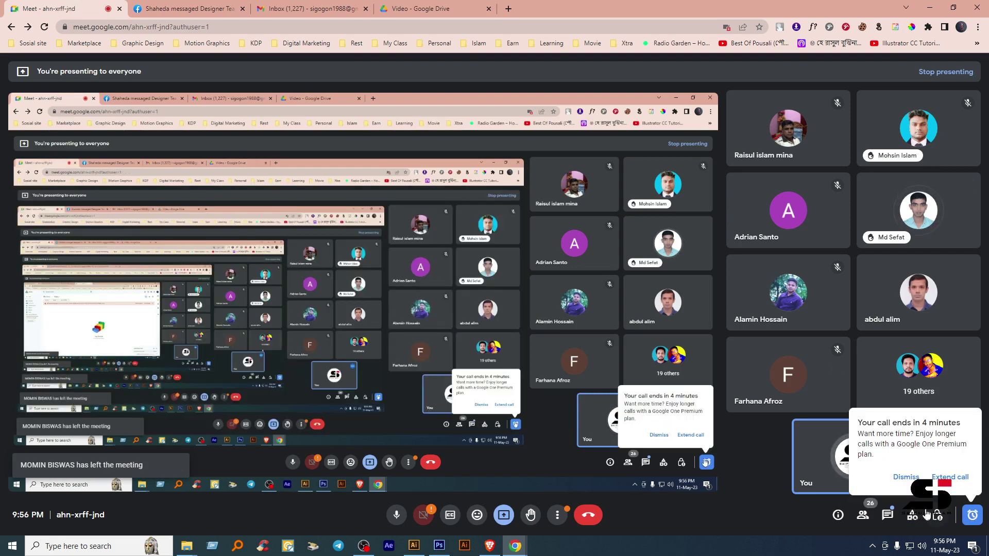
left_click(906, 478)
left_click(887, 515)
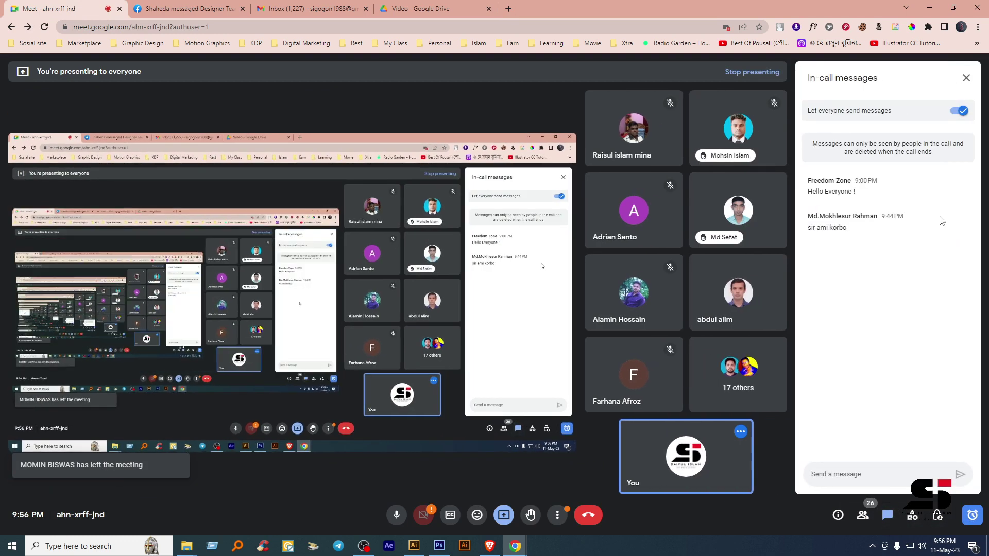
left_click(966, 78)
- Return to Drive's Video folder, dismiss the upload notice, and open the sharing settings of the uploaded Koro He Kabul video
left_click(421, 6)
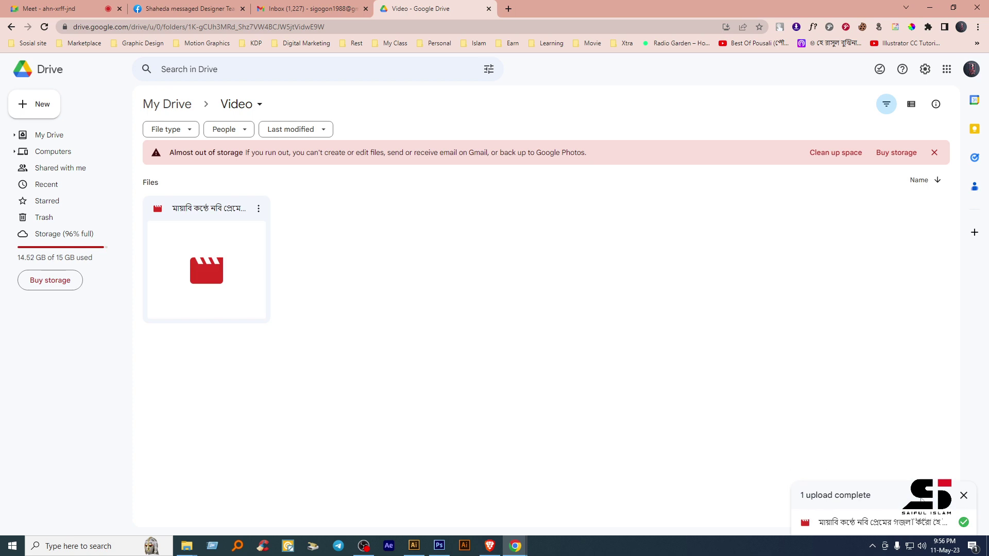
left_click(963, 495)
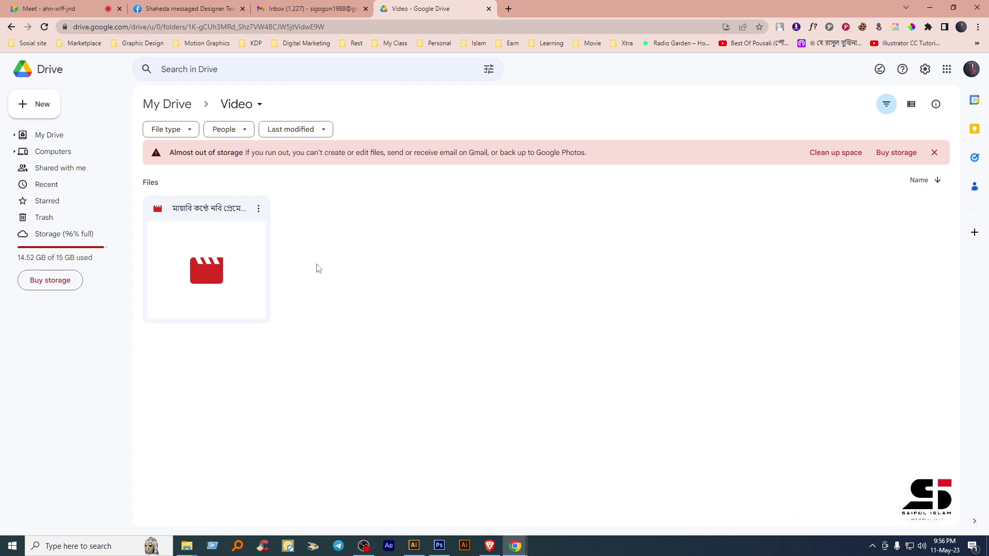
left_click(212, 242)
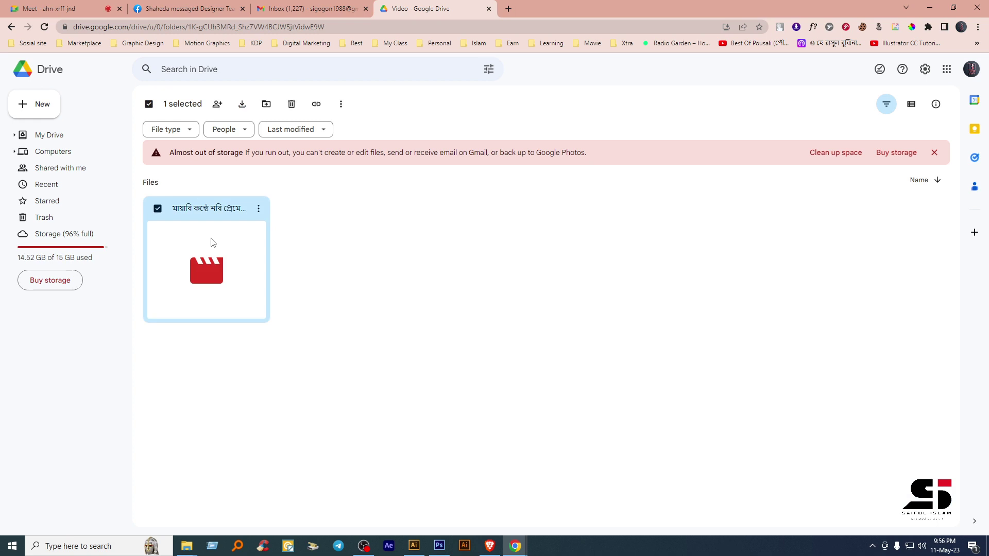
right_click(212, 240)
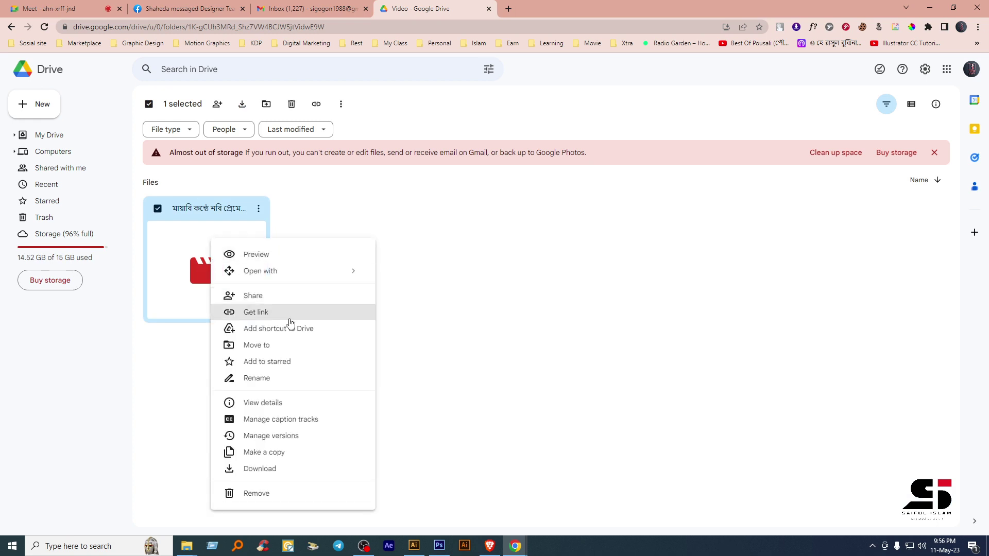
left_click(255, 313)
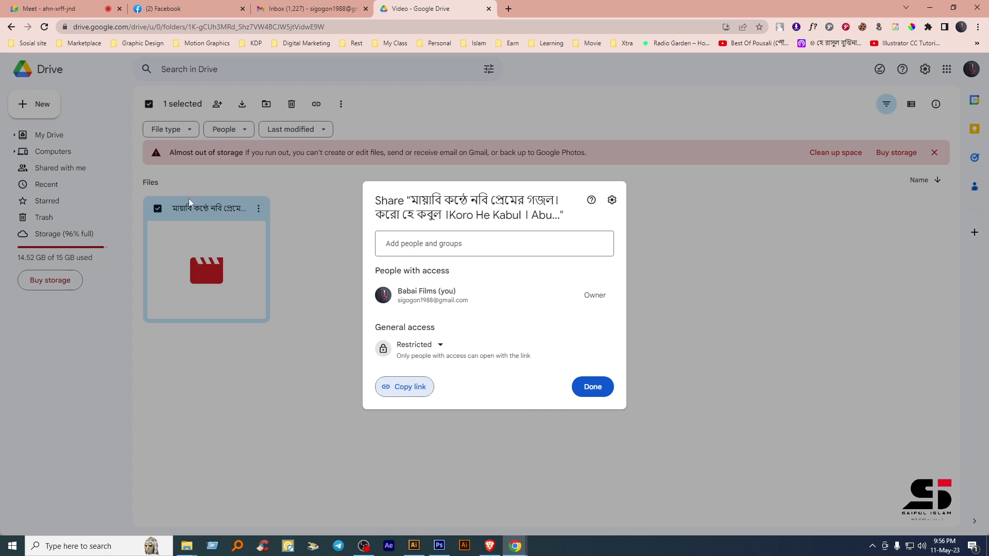
- Set the video's general access to Anyone with the link as Viewer, copy its link, and finish sharing
left_click(440, 345)
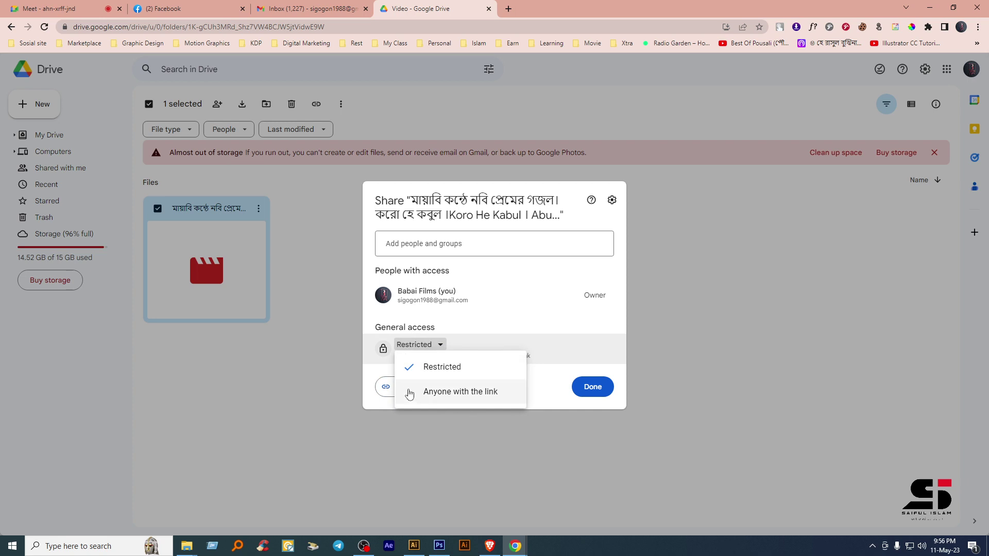
left_click(458, 395)
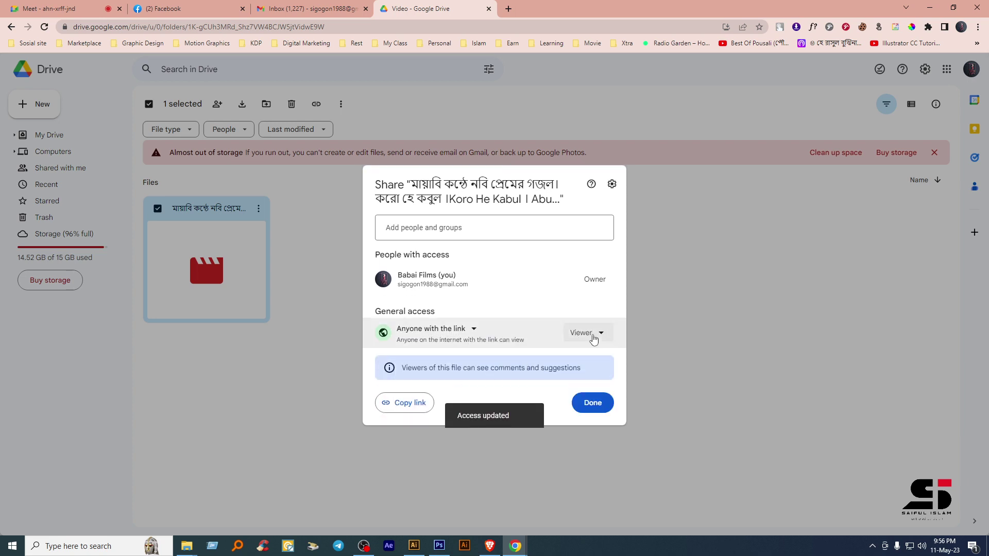
left_click(594, 339)
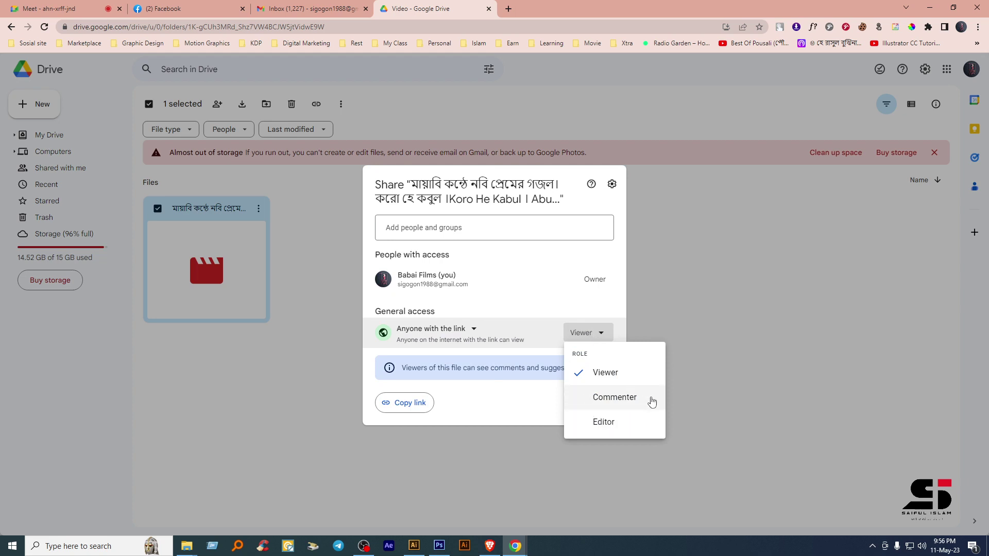
left_click(600, 372)
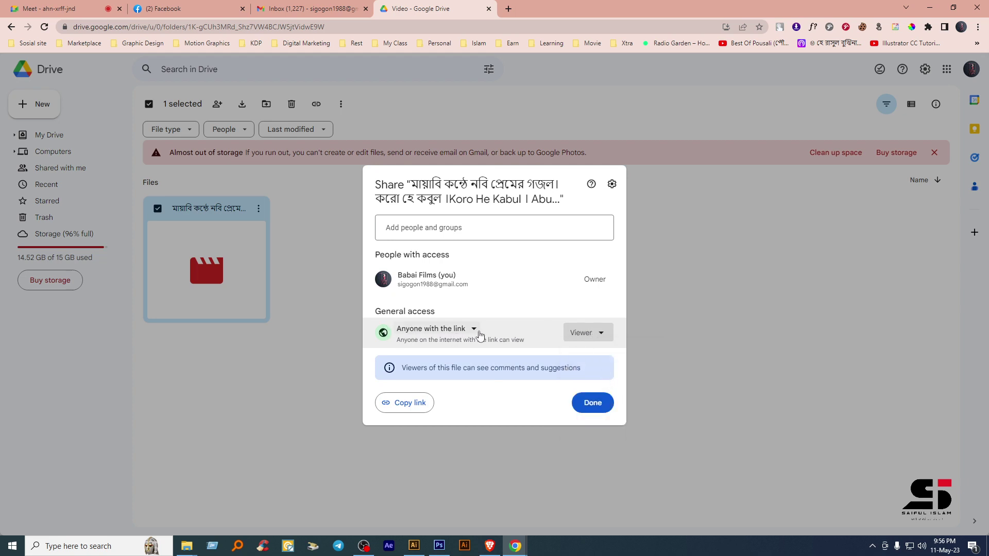
left_click(410, 403)
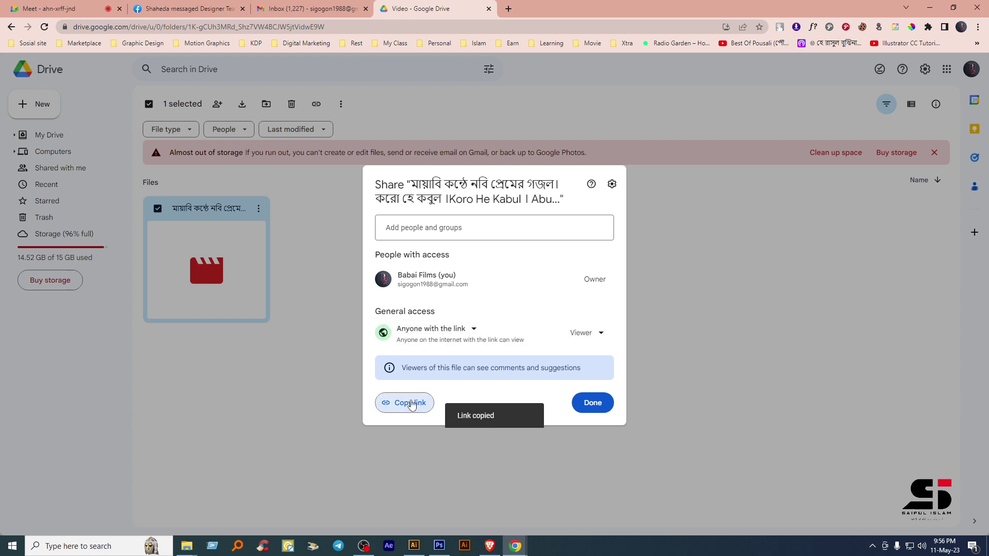
left_click(597, 405)
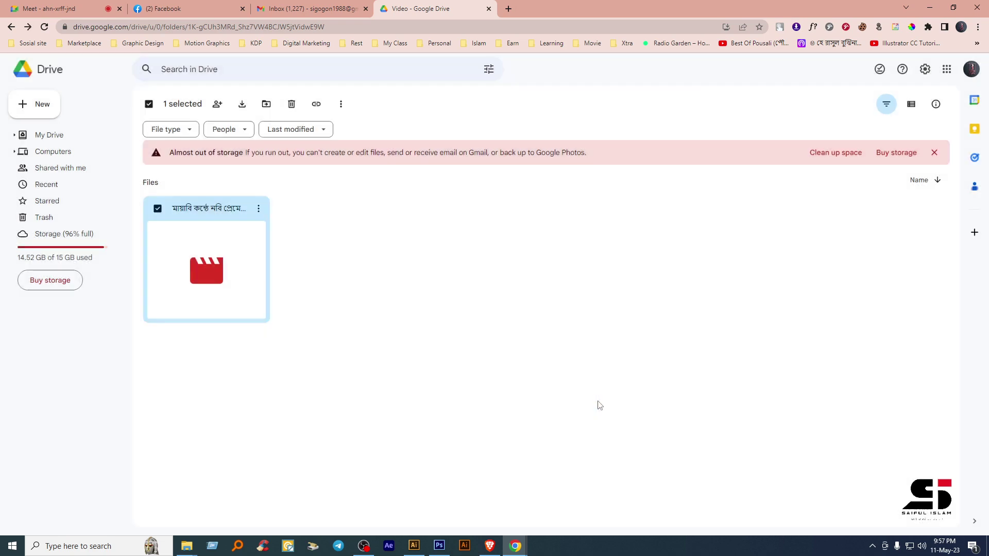
- On Facebook, replace the Designer Team chat with Batch-393, paste the video link as a message draft, recopy it, and clear the draft
left_click(188, 8)
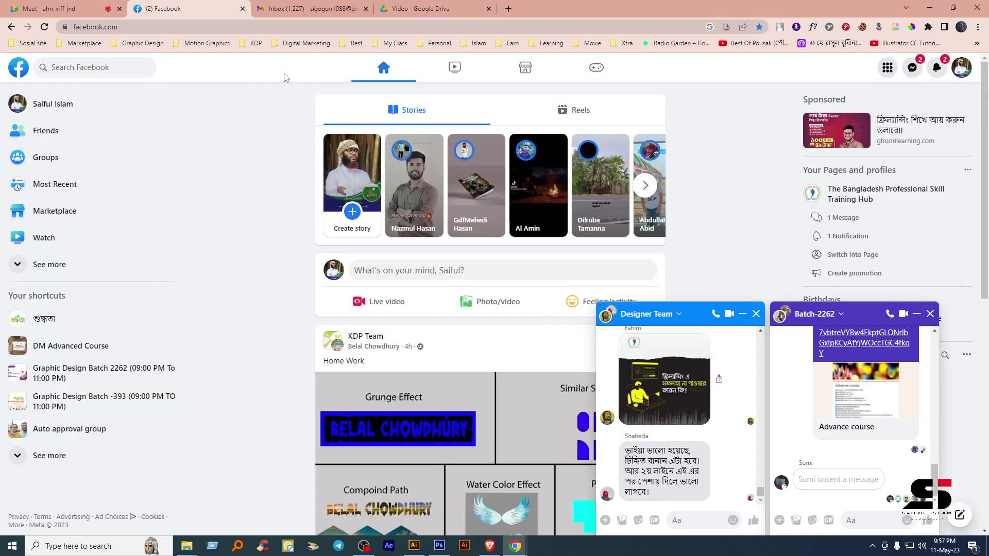
left_click(755, 315)
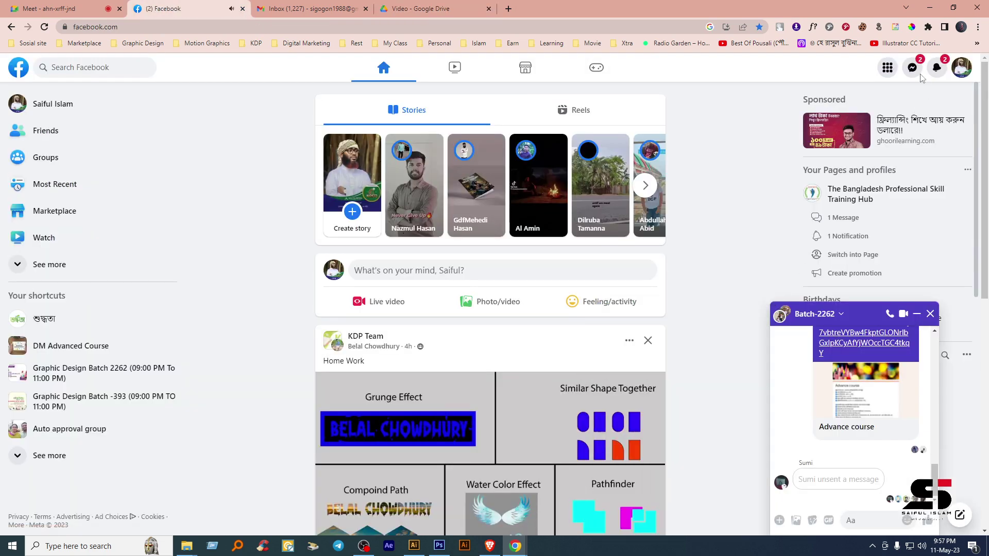
left_click(916, 68)
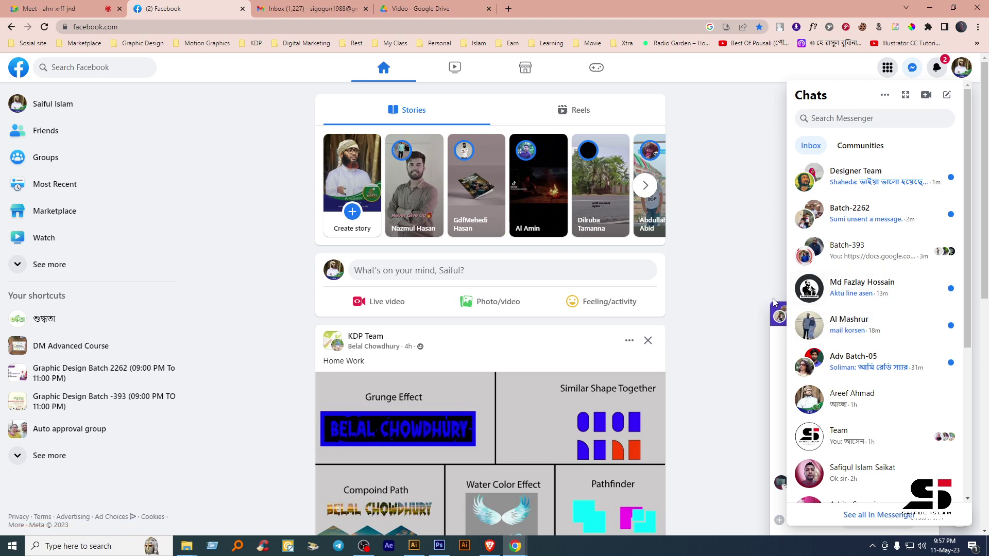
left_click(865, 256)
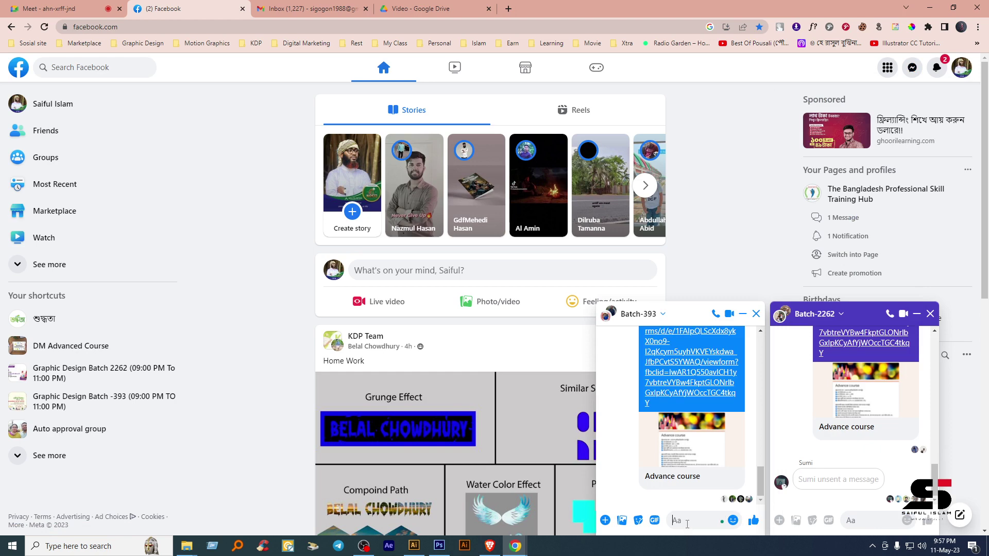
key("ctrl+v")
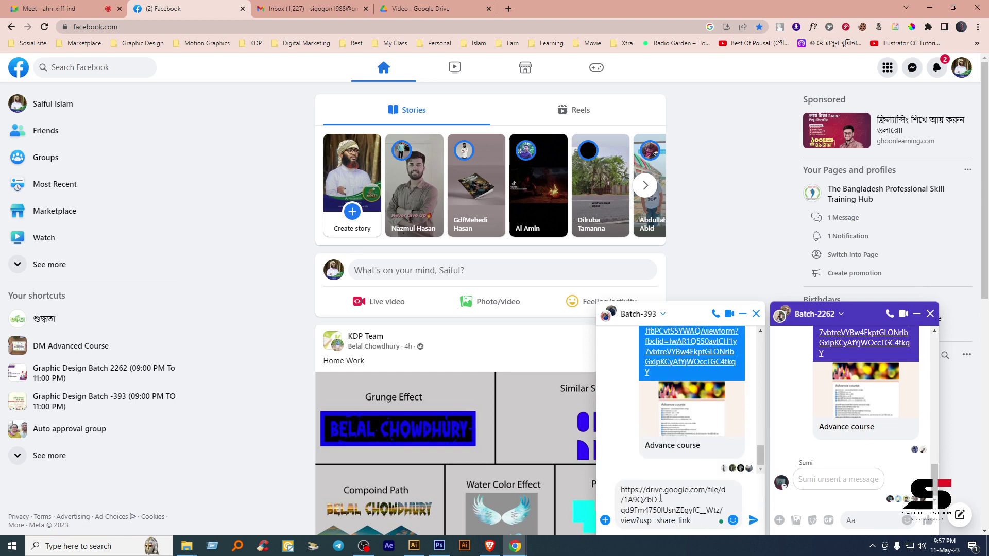
key("ctrl+a")
key("ctrl+c")
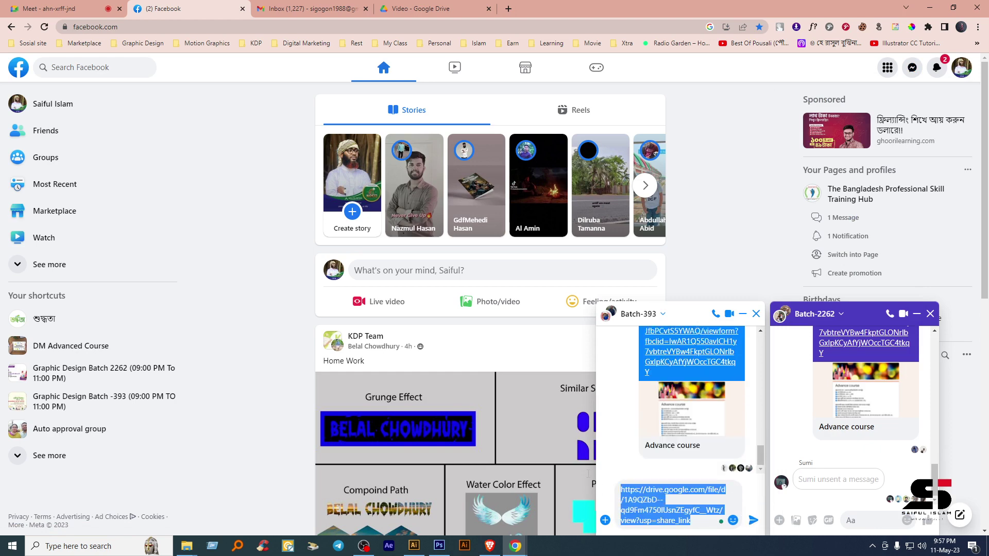
key("BackSpace")
- Switch to the Brave browser, open the copied video link in a new tab to check access, and close that tab
key("alt+Tab")
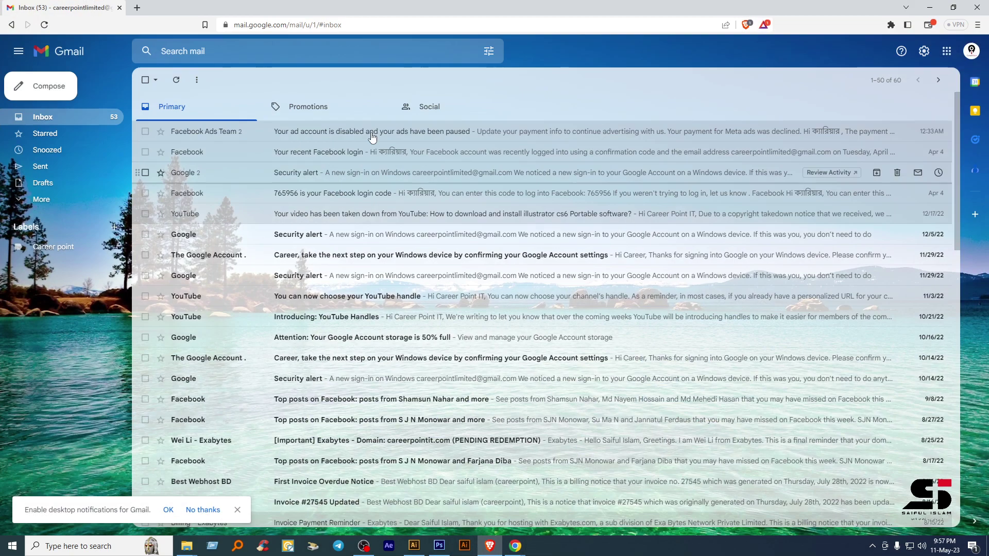
left_click(137, 8)
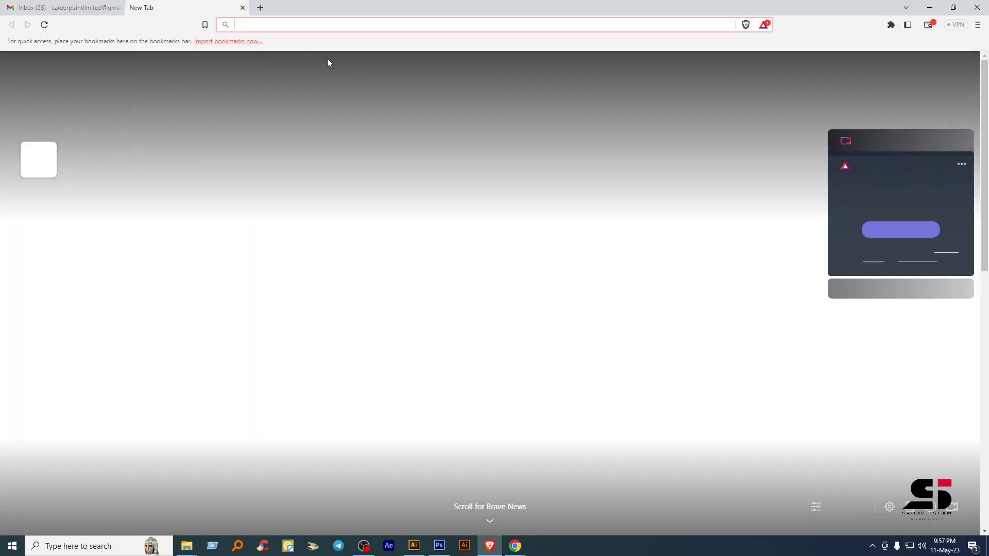
key("ctrl+v")
key("Return")
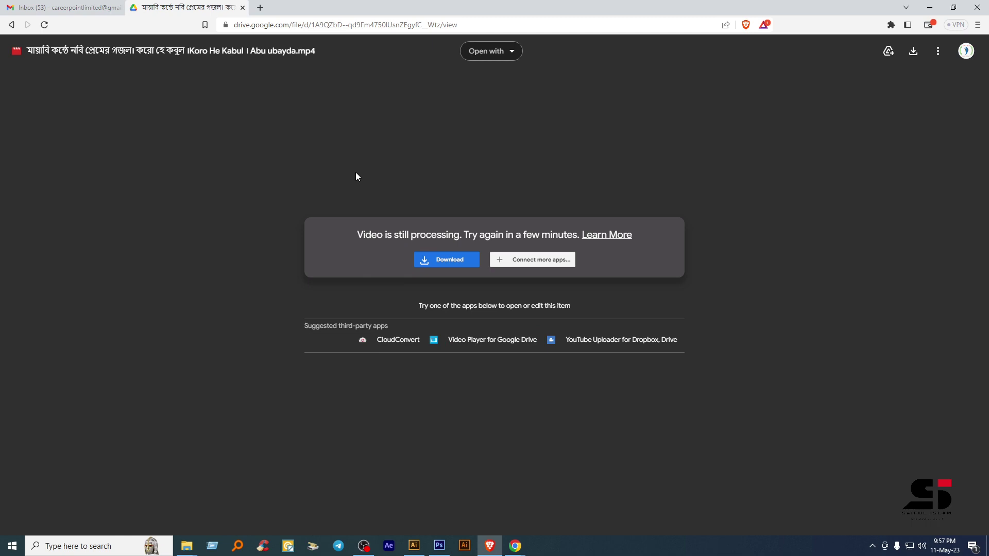
left_click(243, 8)
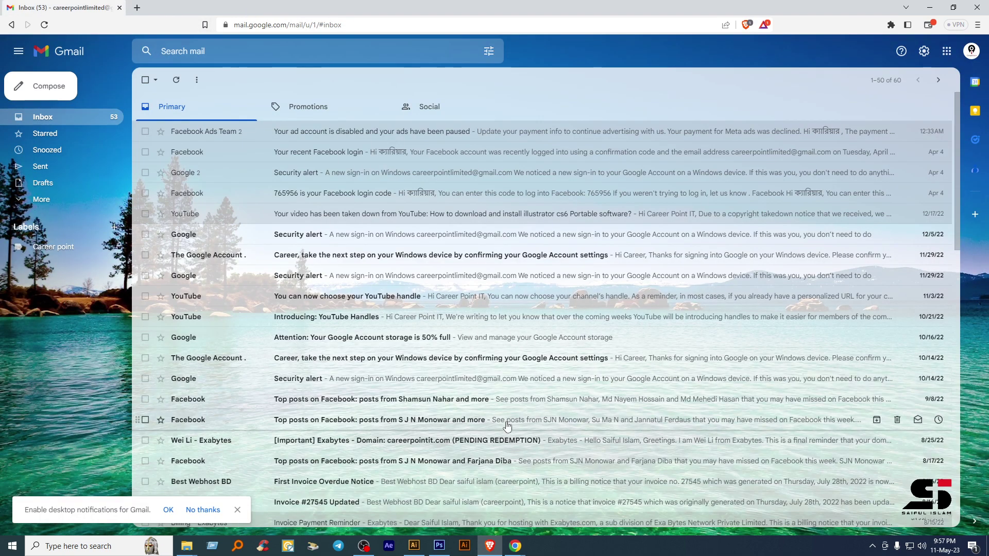
- Return to Facebook in Chrome, look through the Batch-393 and Batch-2262 chats, and close both chat windows
mouse_move(515, 546)
left_click(458, 495)
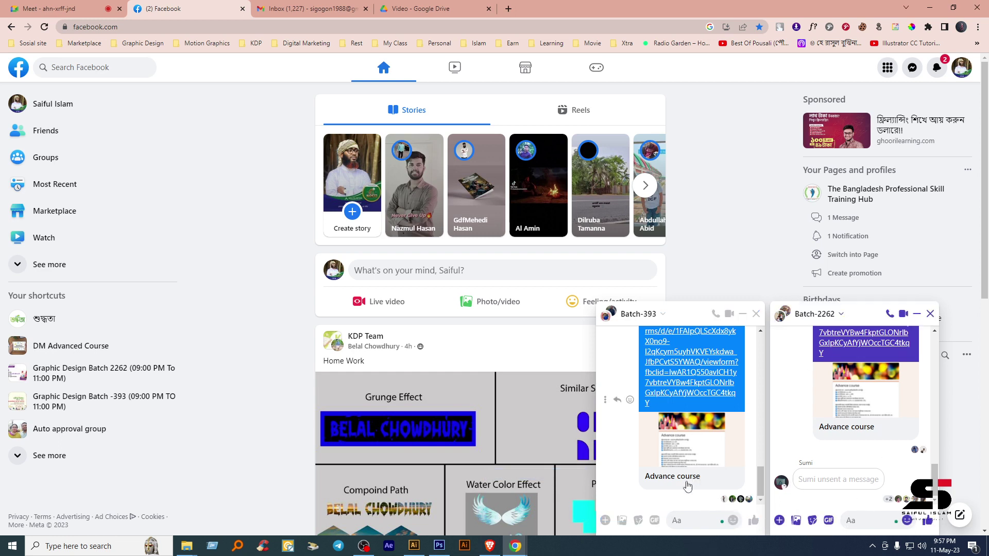
left_click(694, 521)
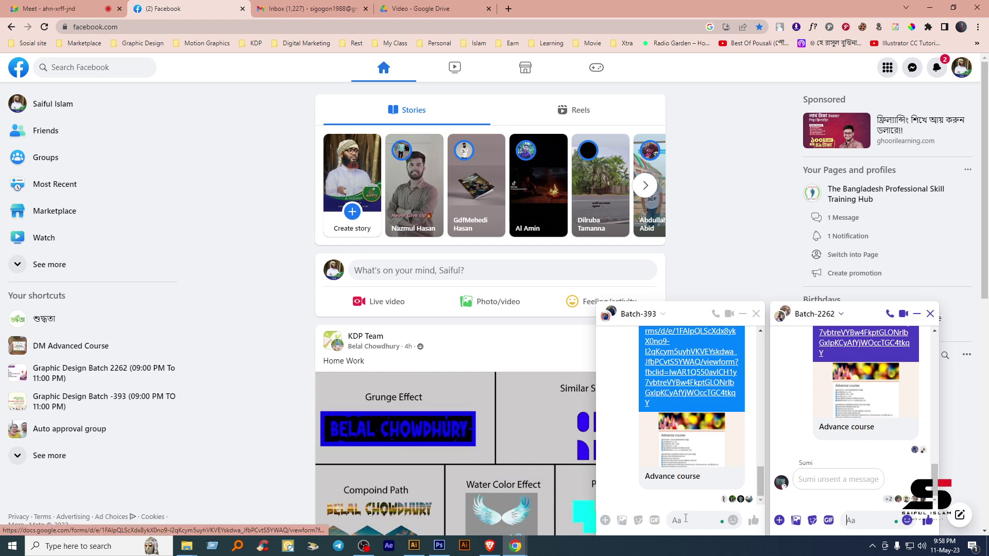
scroll(682, 470, "up", 5)
scroll(871, 412, "up", 2)
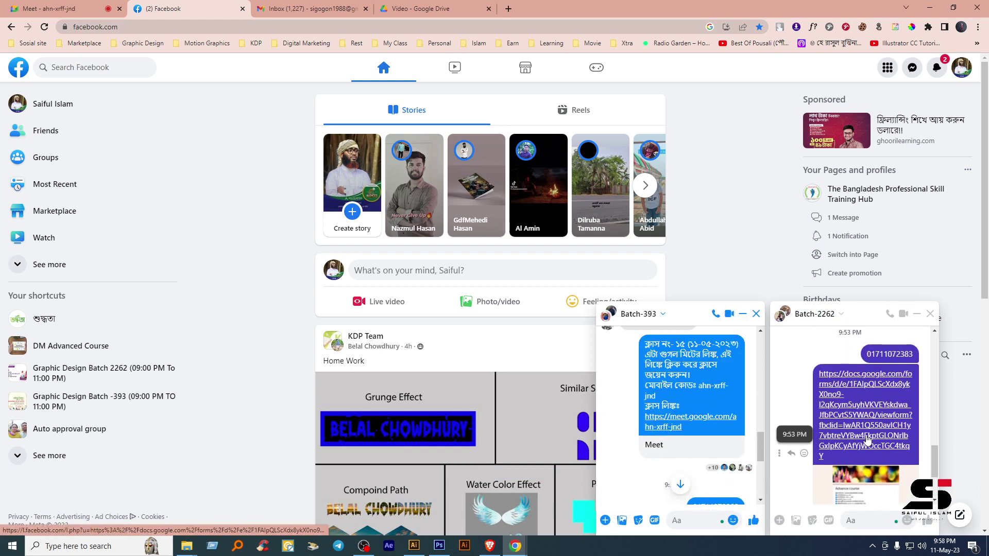
scroll(871, 412, "down", 5)
scroll(685, 453, "down", 5)
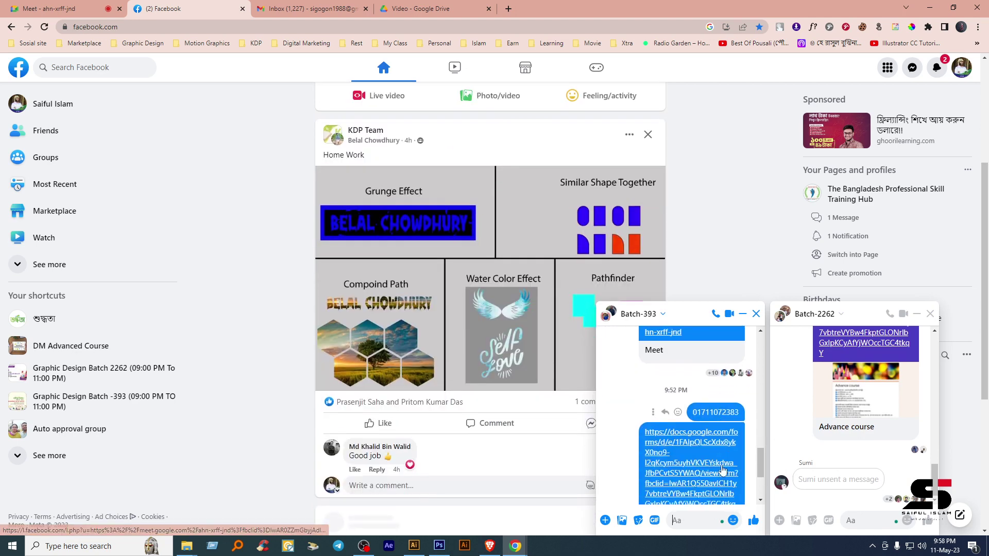
left_click(865, 519)
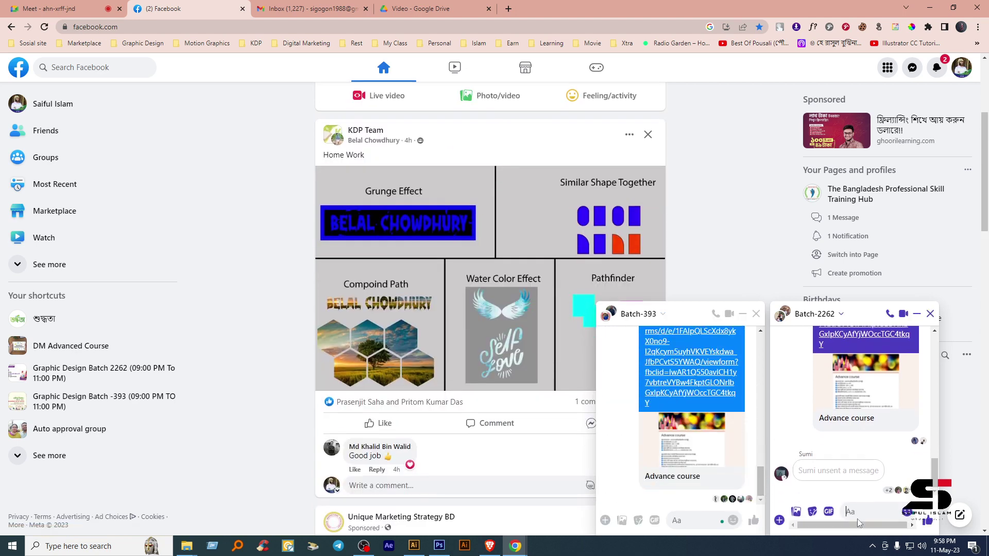
left_click(706, 523)
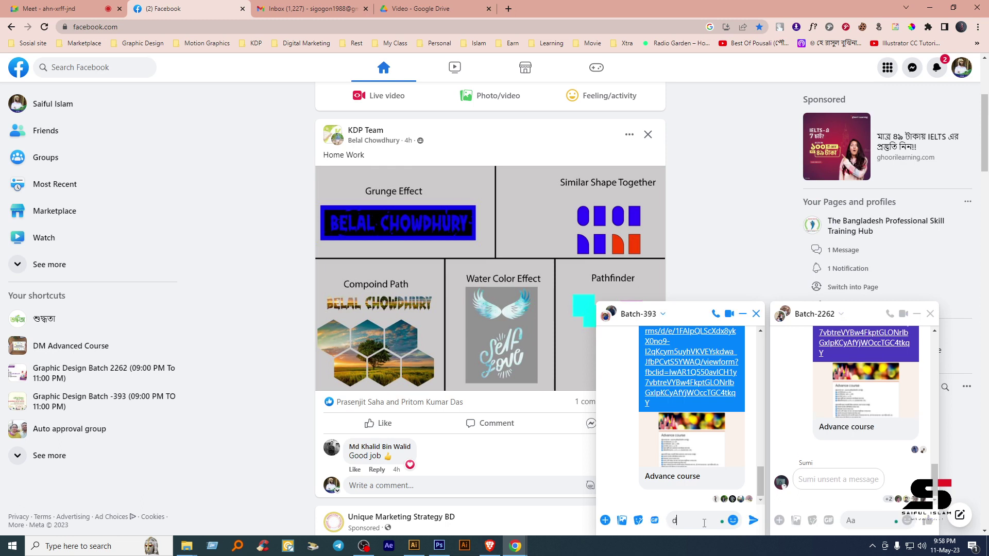
left_click(756, 314)
left_click(930, 314)
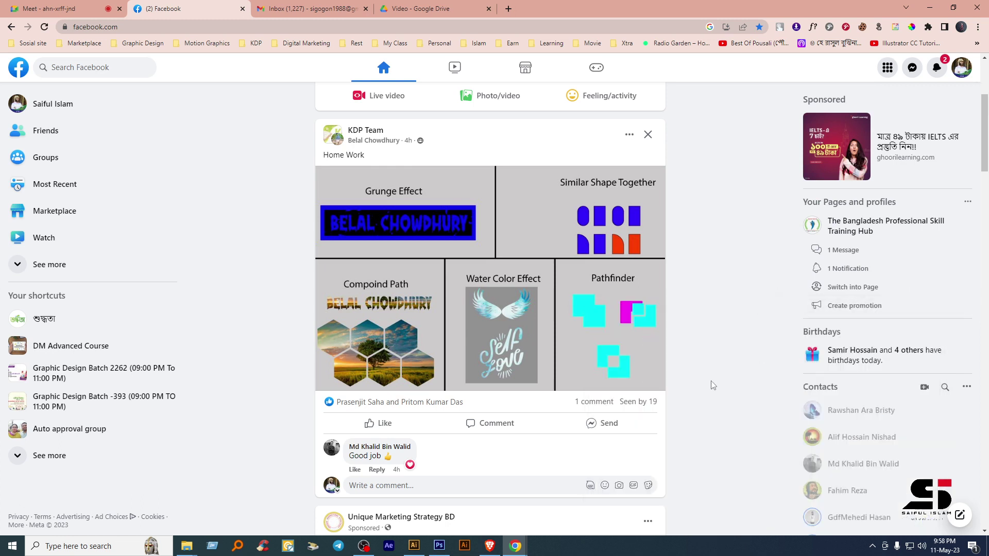